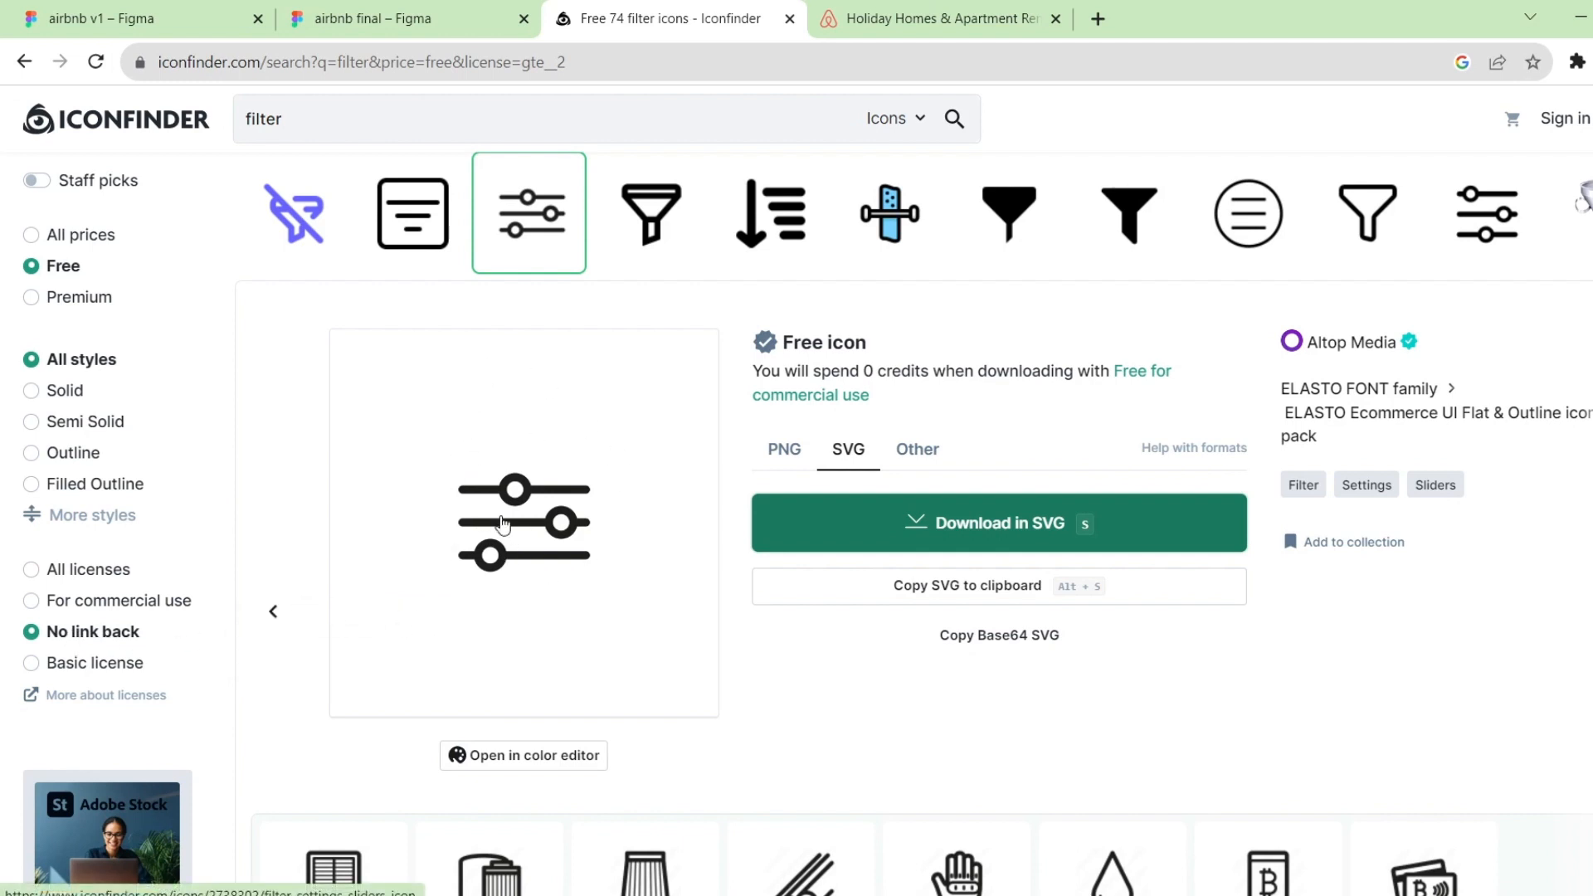
Download the sliders filter icon as a 48 px PNG.
left_click(784, 454)
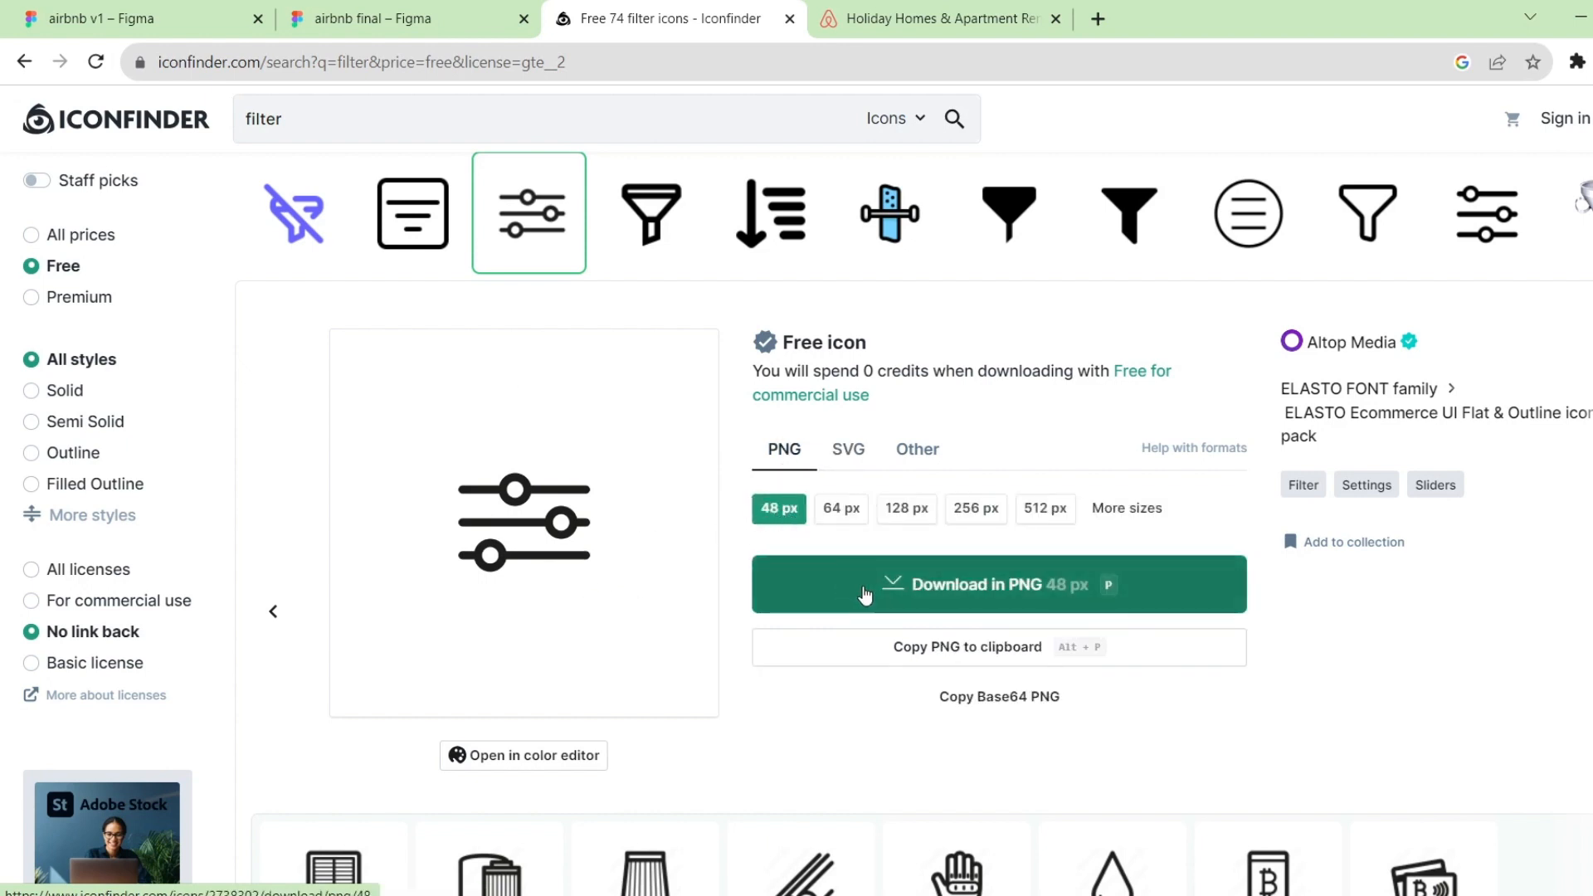
left_click(1052, 595)
Switch to the airbnb v1 file in Figma and place 2738302_filter_settings_sliders_icon (1) 48 from Downloads above the homepage frame, about 166 × 185.
left_click(163, 17)
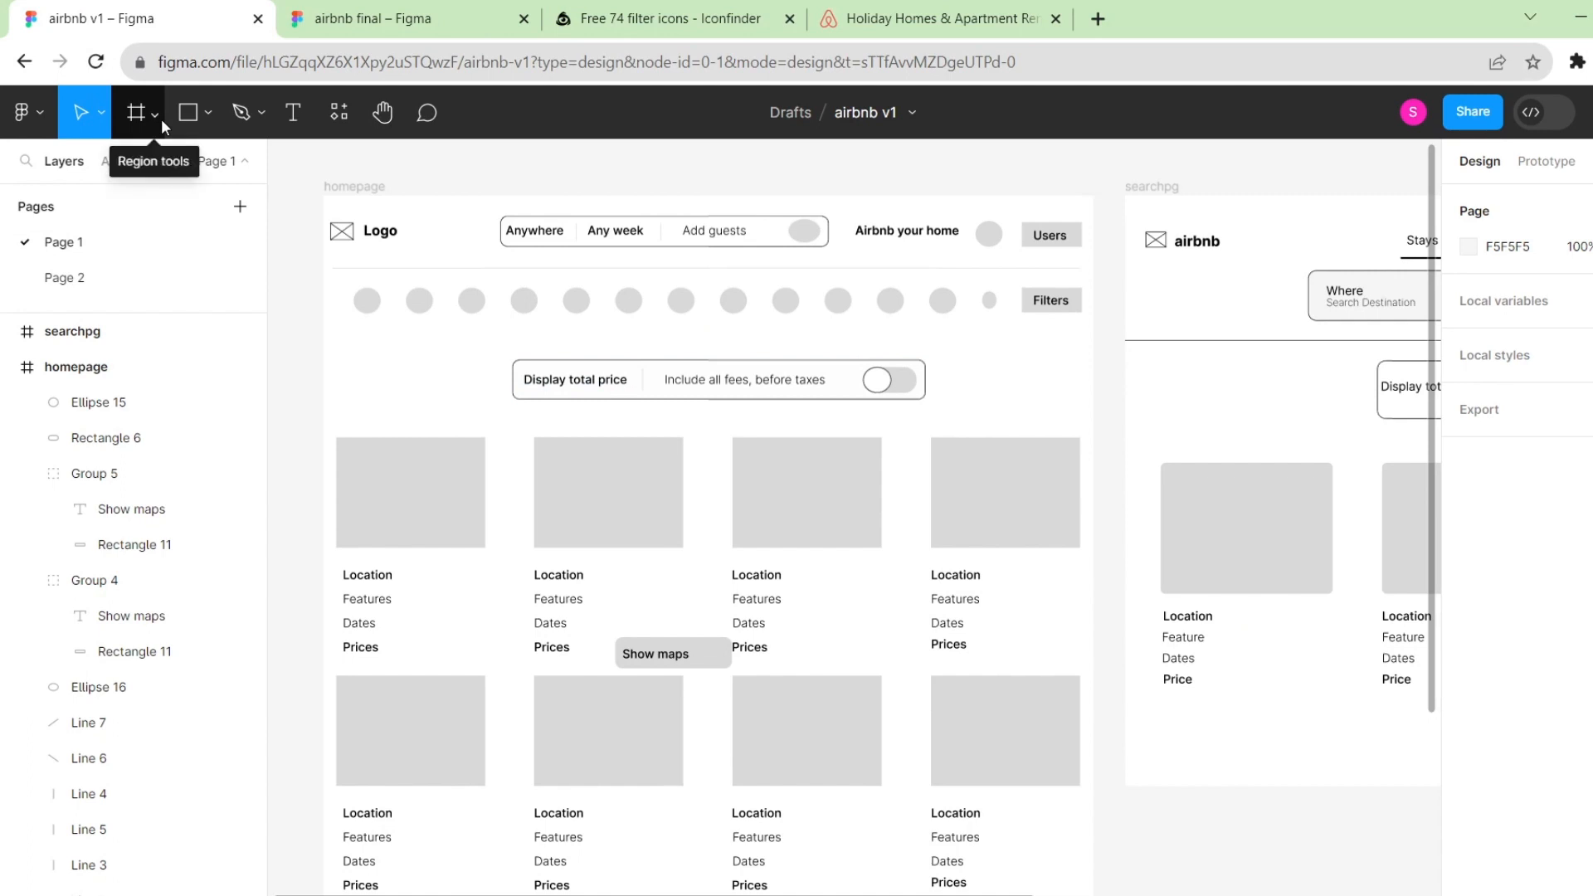
left_click(212, 119)
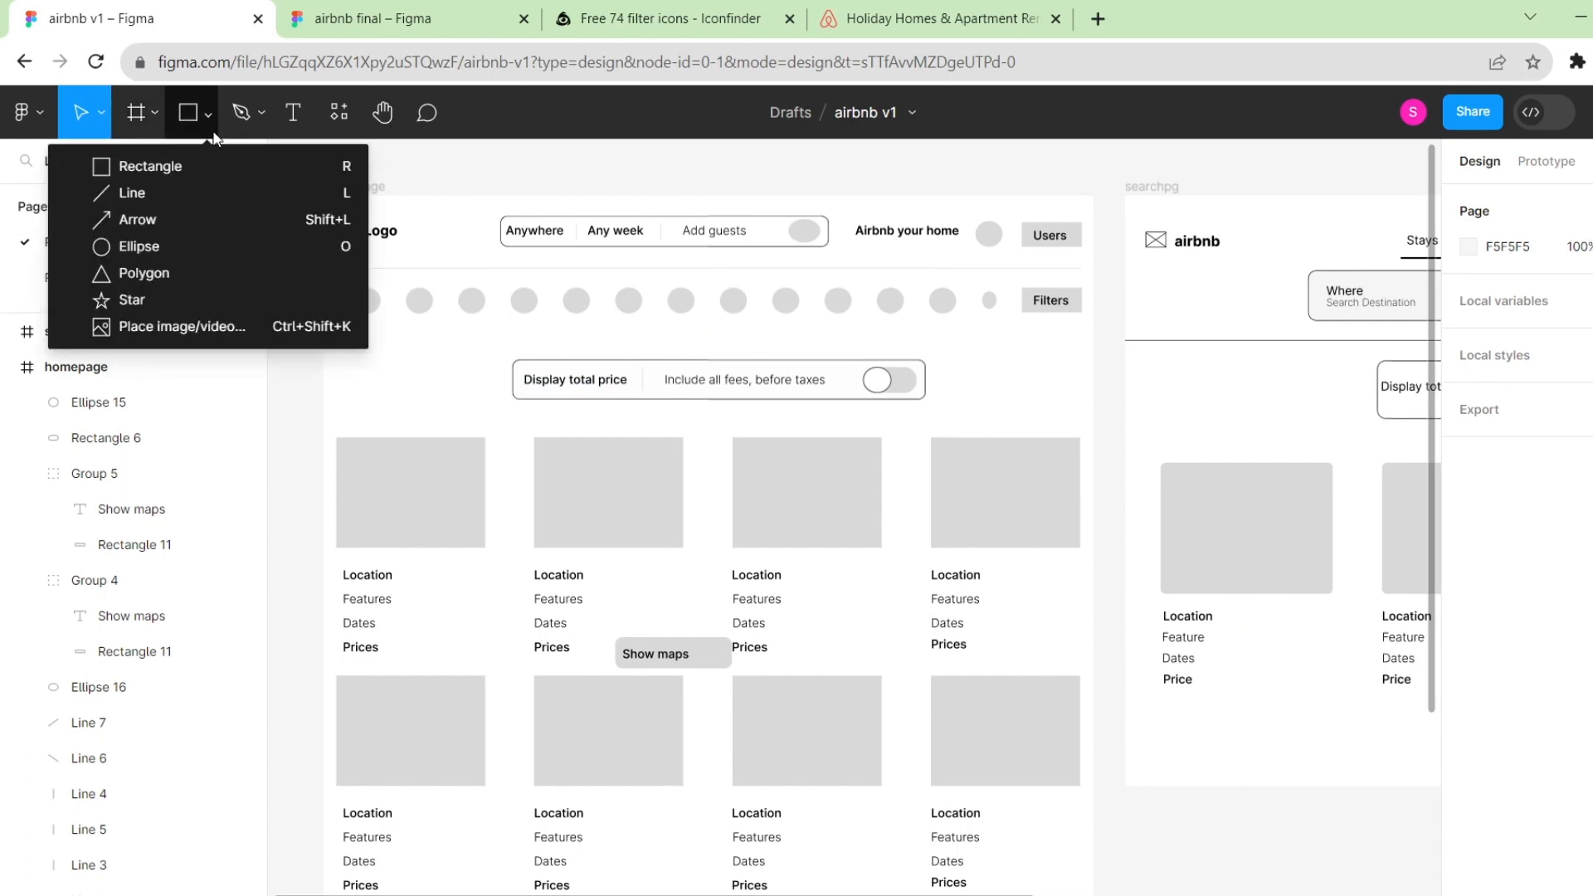
left_click(221, 322)
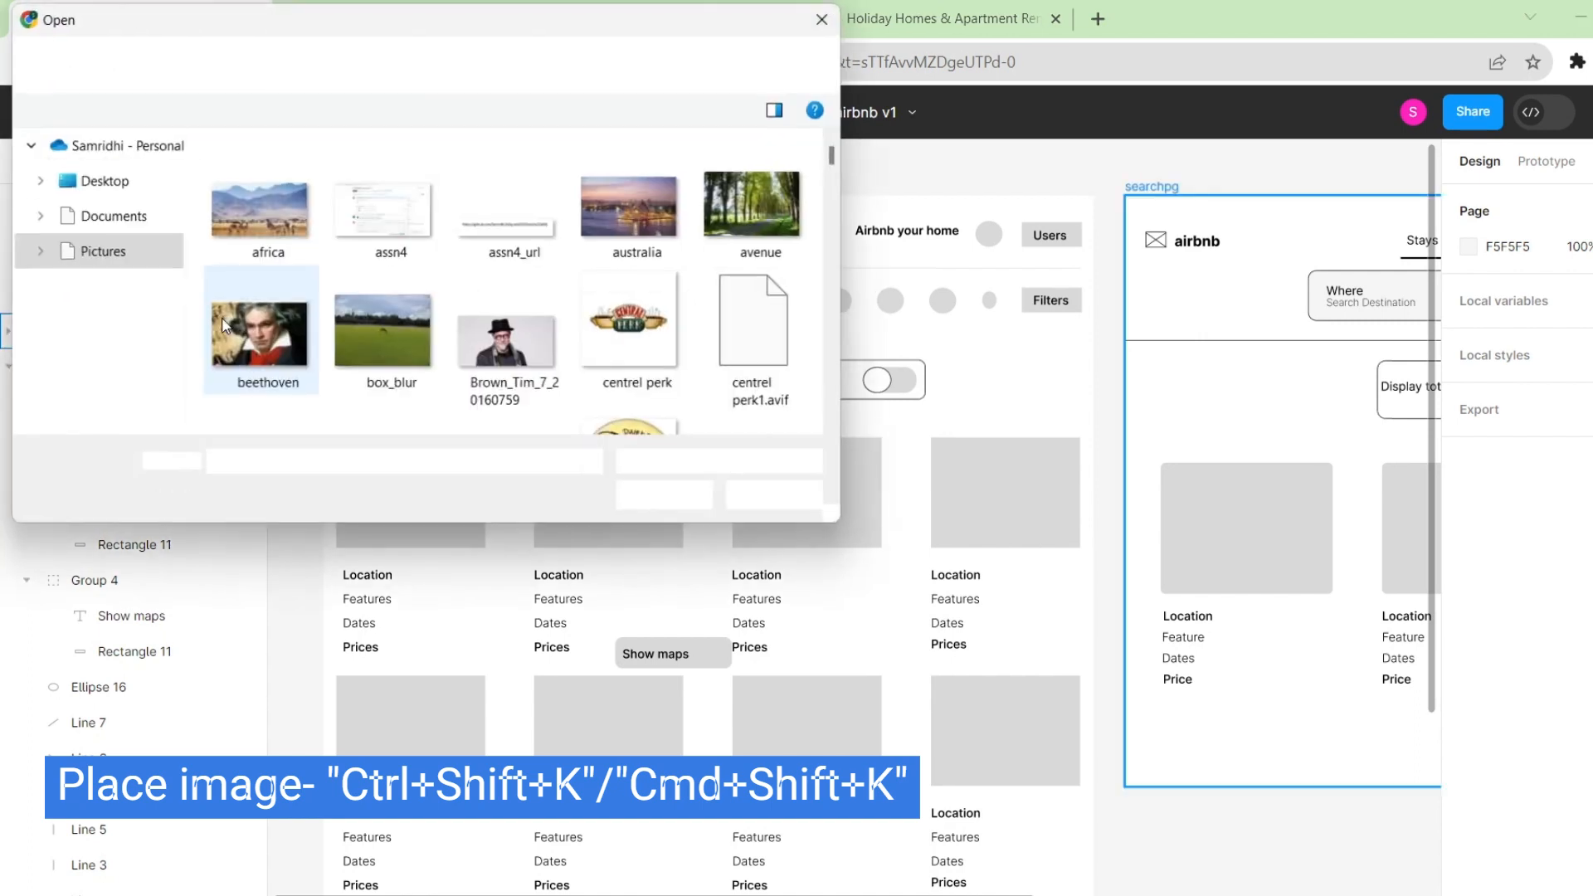
scroll(83, 249, "down", 1)
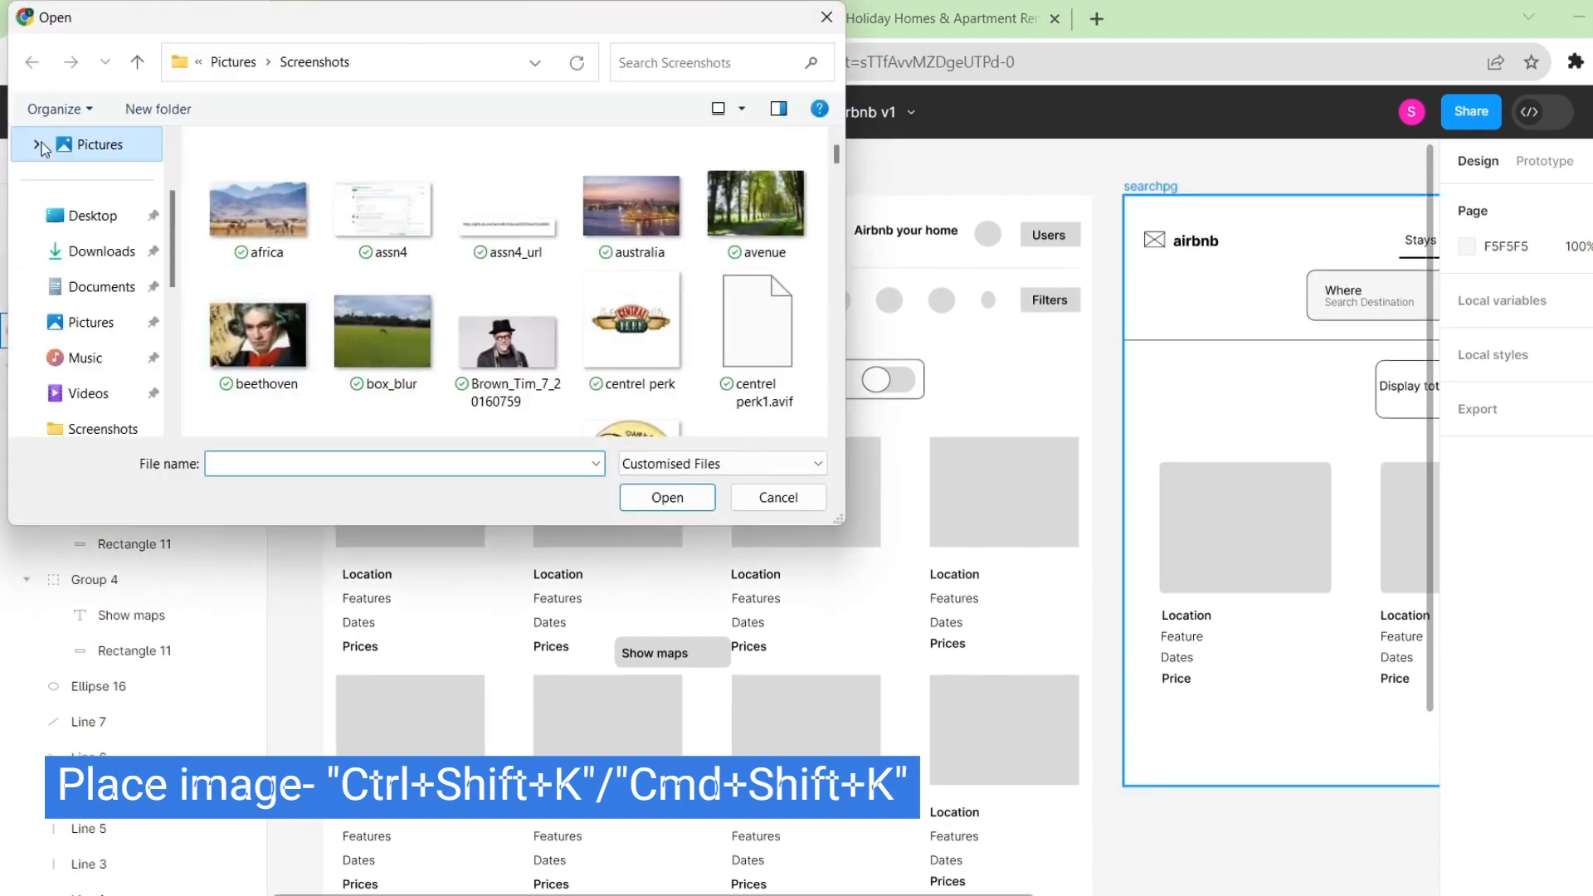
left_click(87, 251)
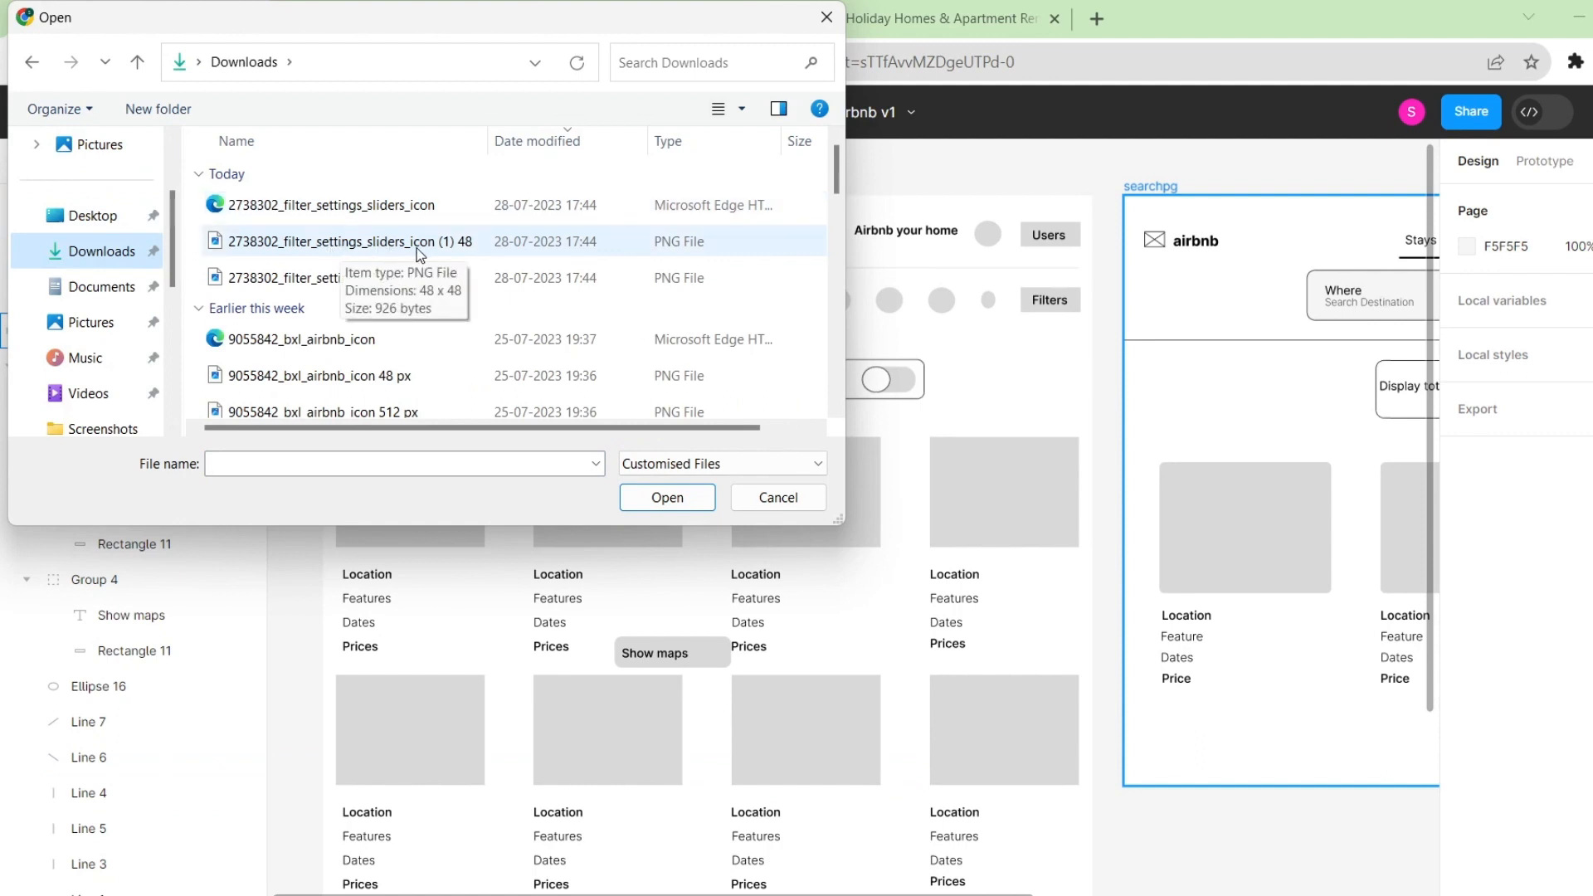
left_click(395, 243)
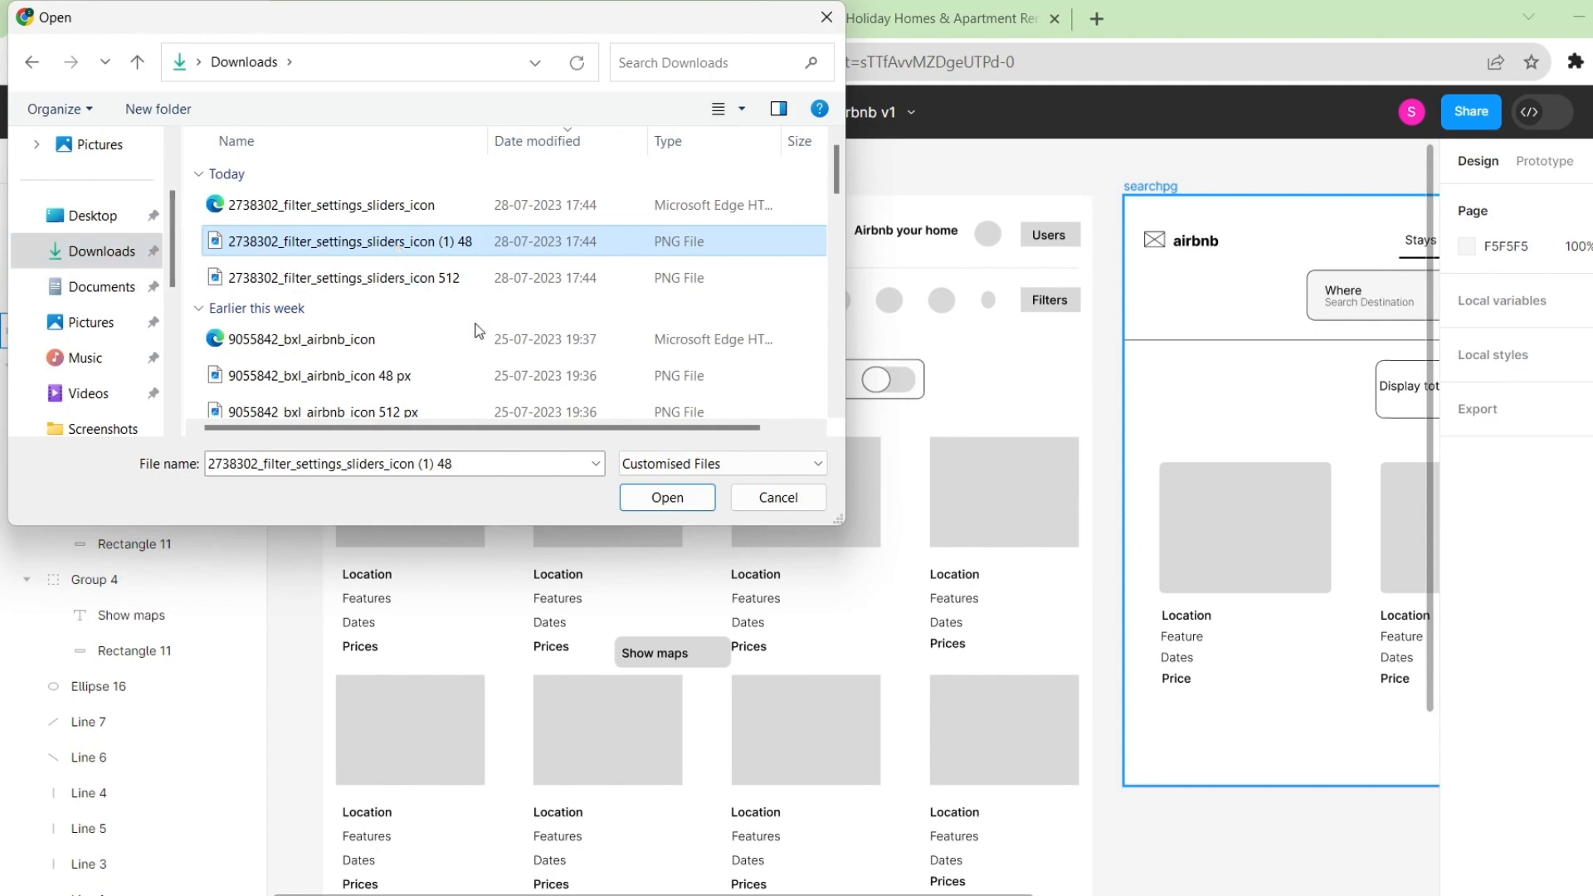
left_click(666, 498)
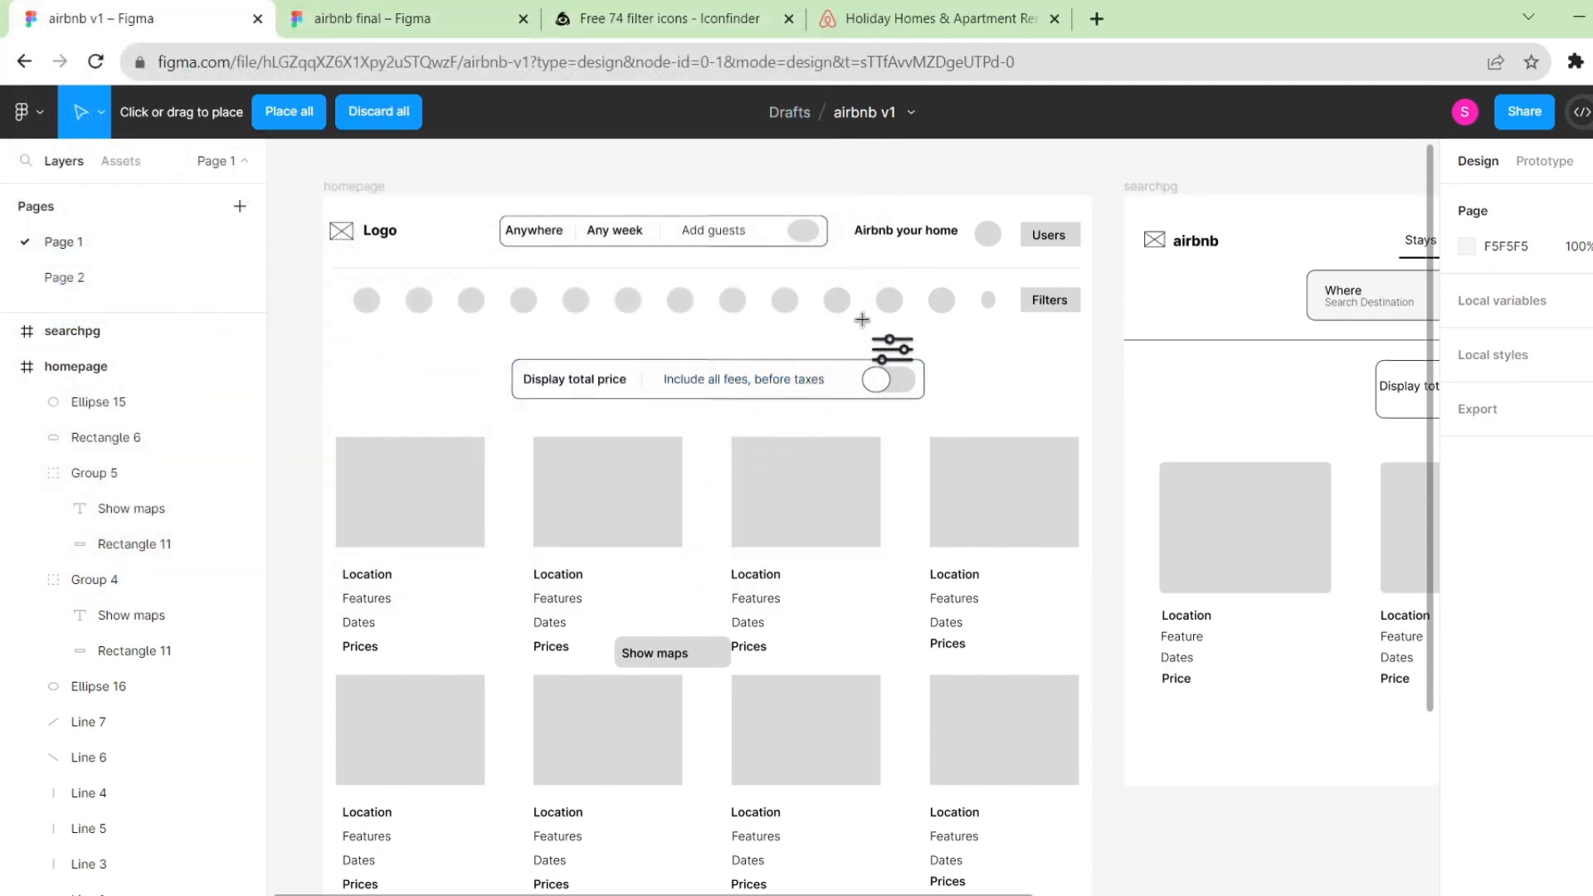
scroll(859, 274, "up", 5)
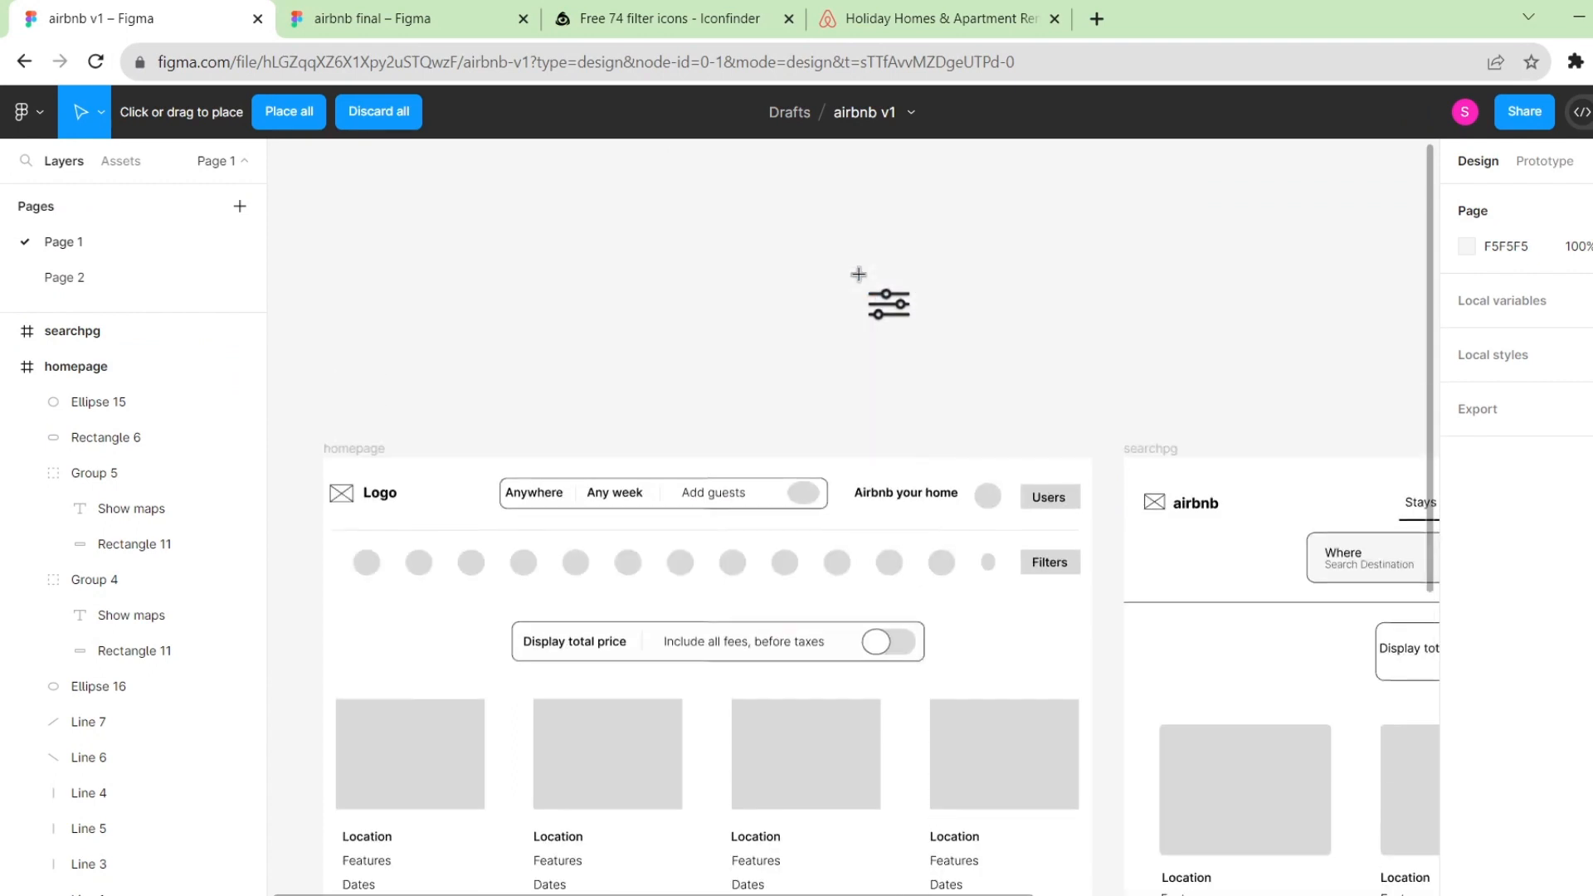
left_click_drag(701, 218, 807, 334)
key("Escape")
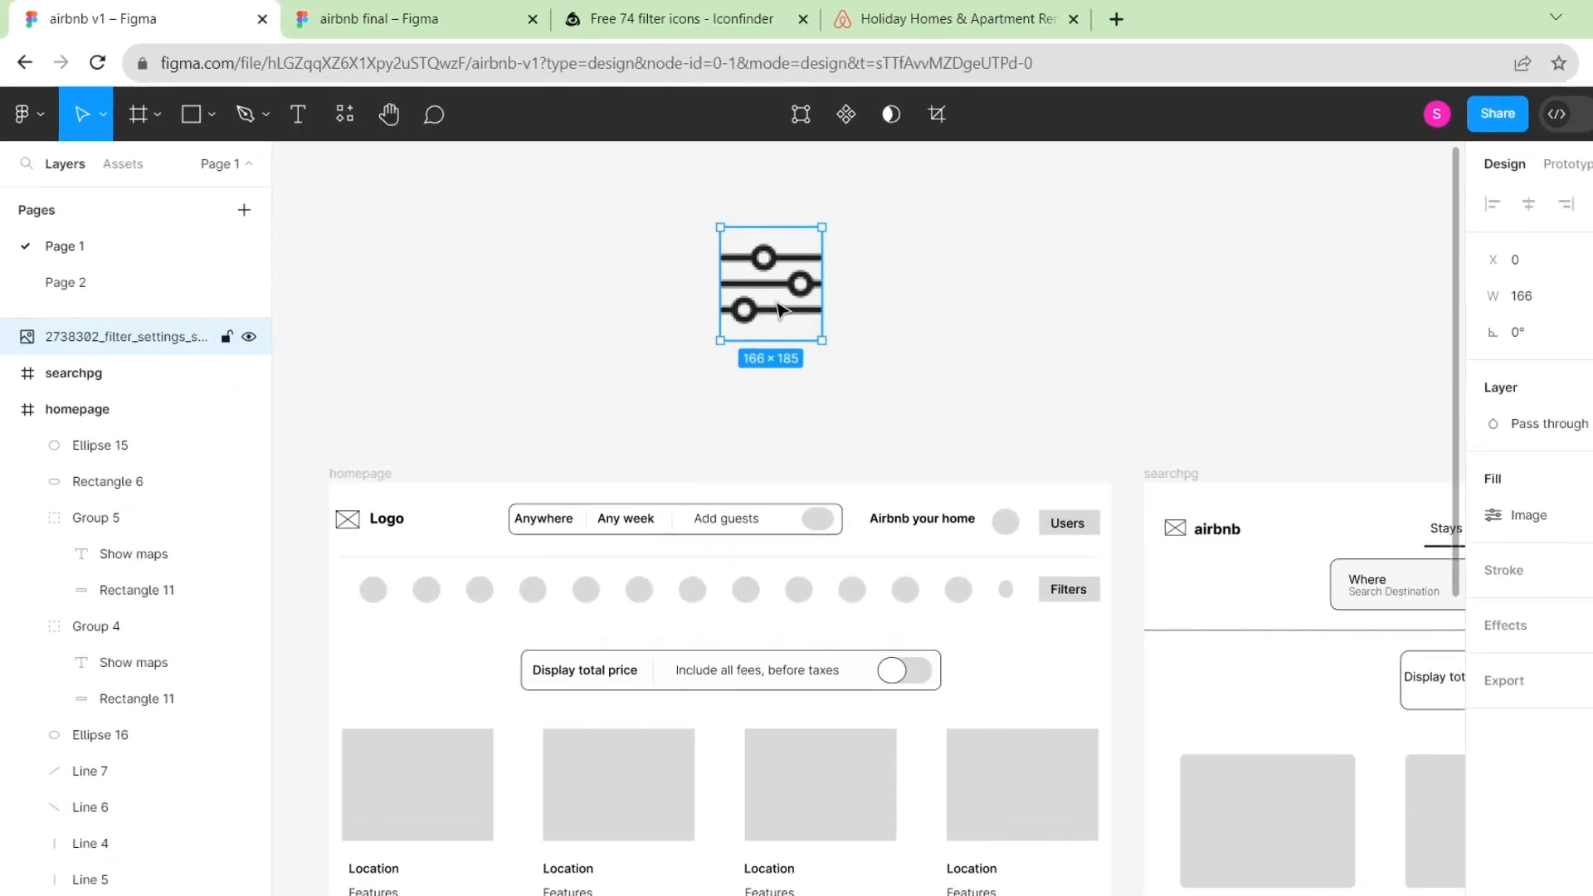
left_click(907, 357)
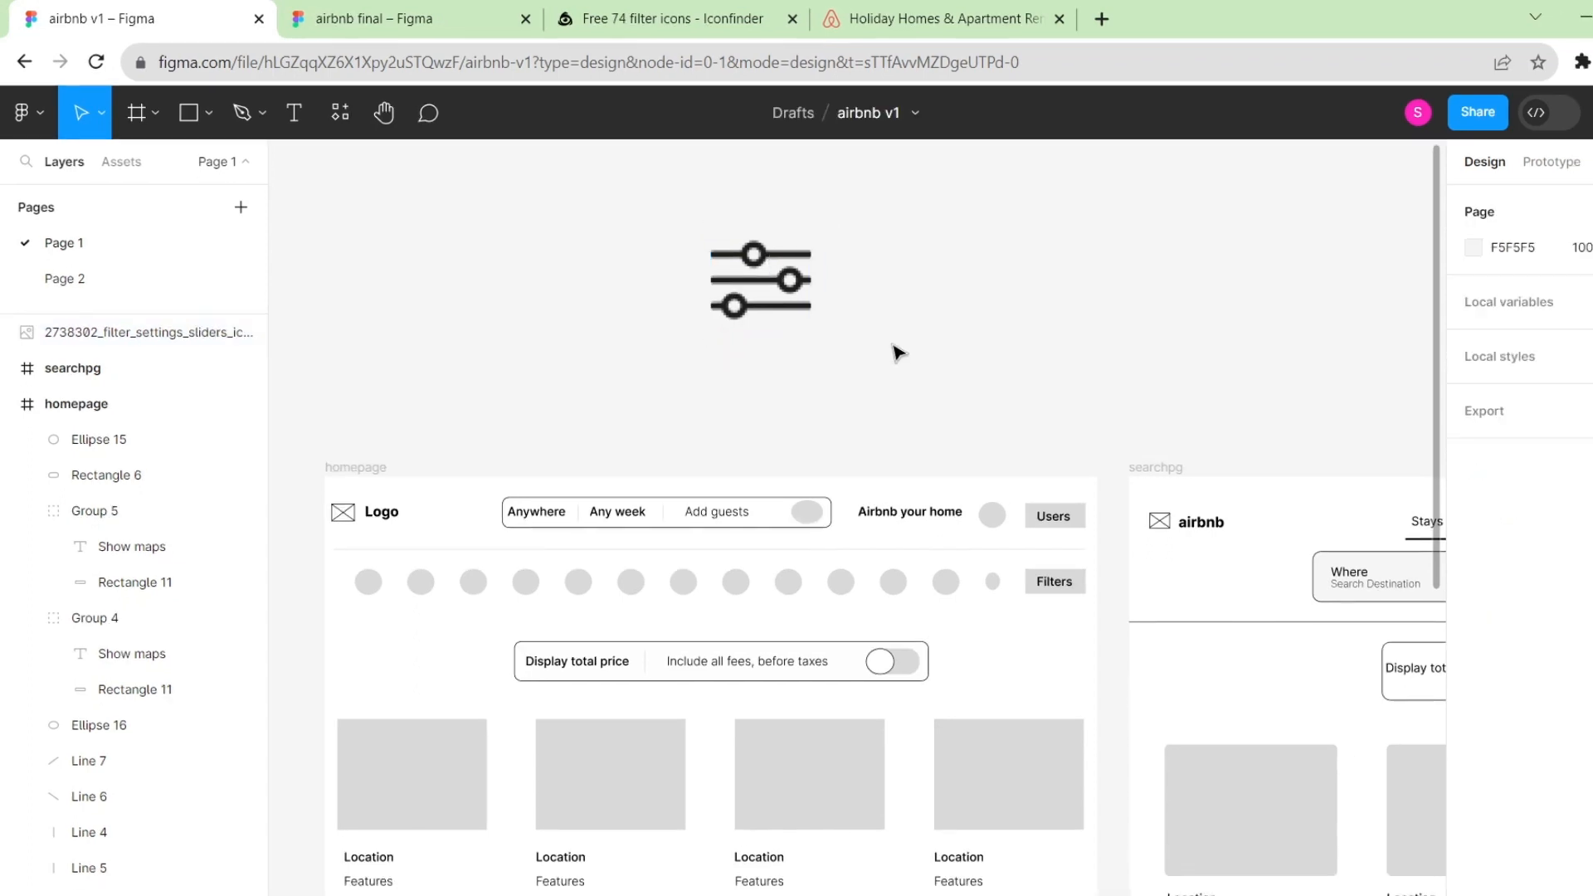
Resize the 48 px icon image to about 211 × 117 and move it left to about X -211.
key("ctrl+plus")
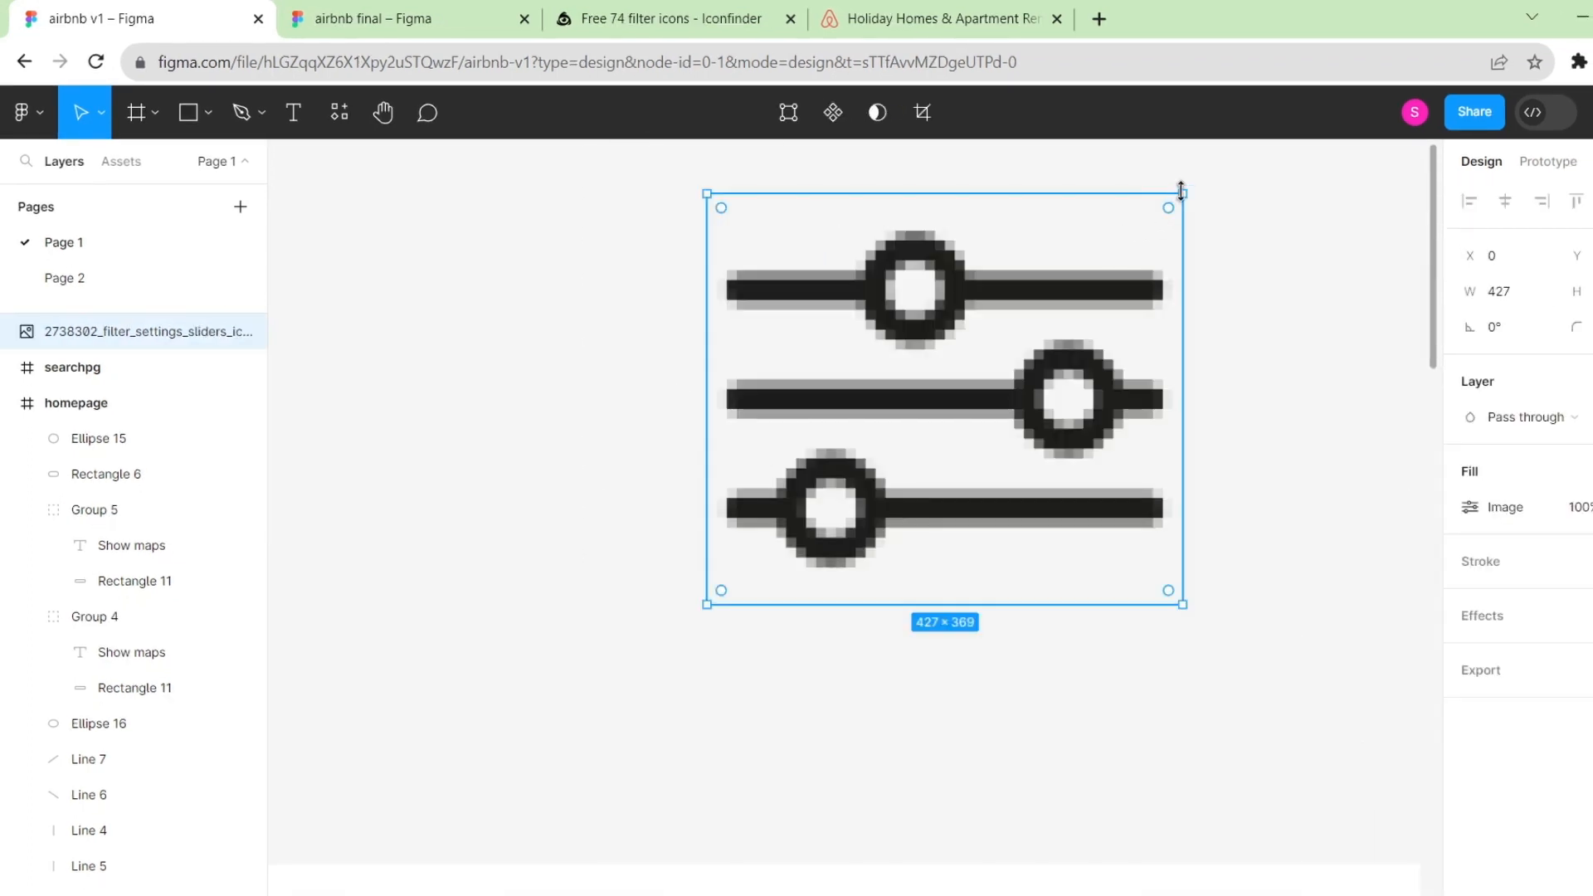
left_click_drag(1186, 192, 1221, 210)
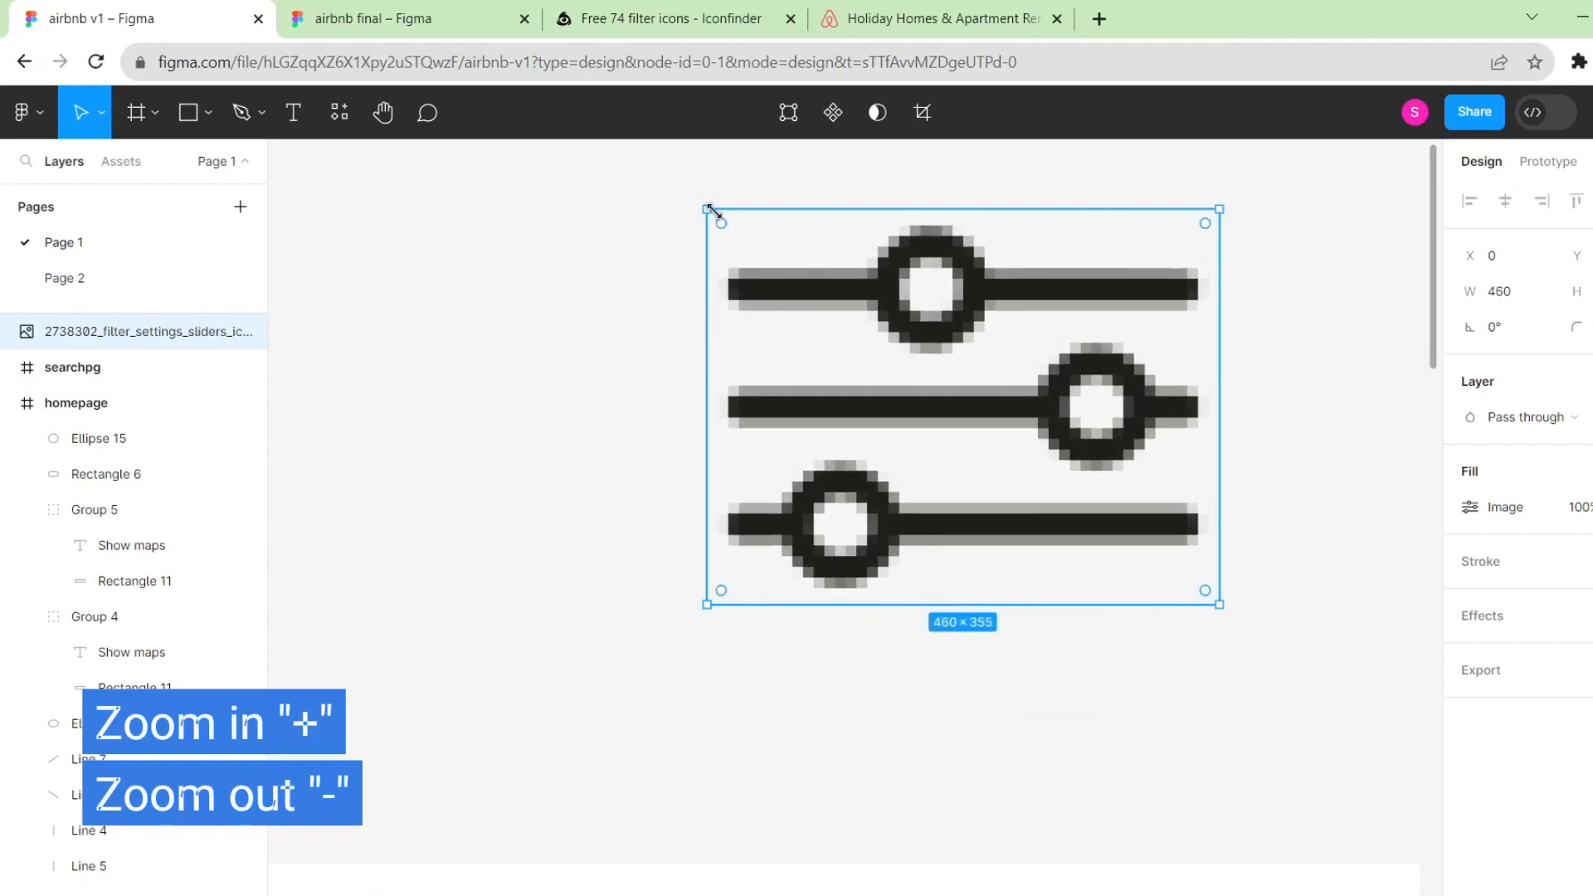
left_click_drag(711, 213, 984, 474)
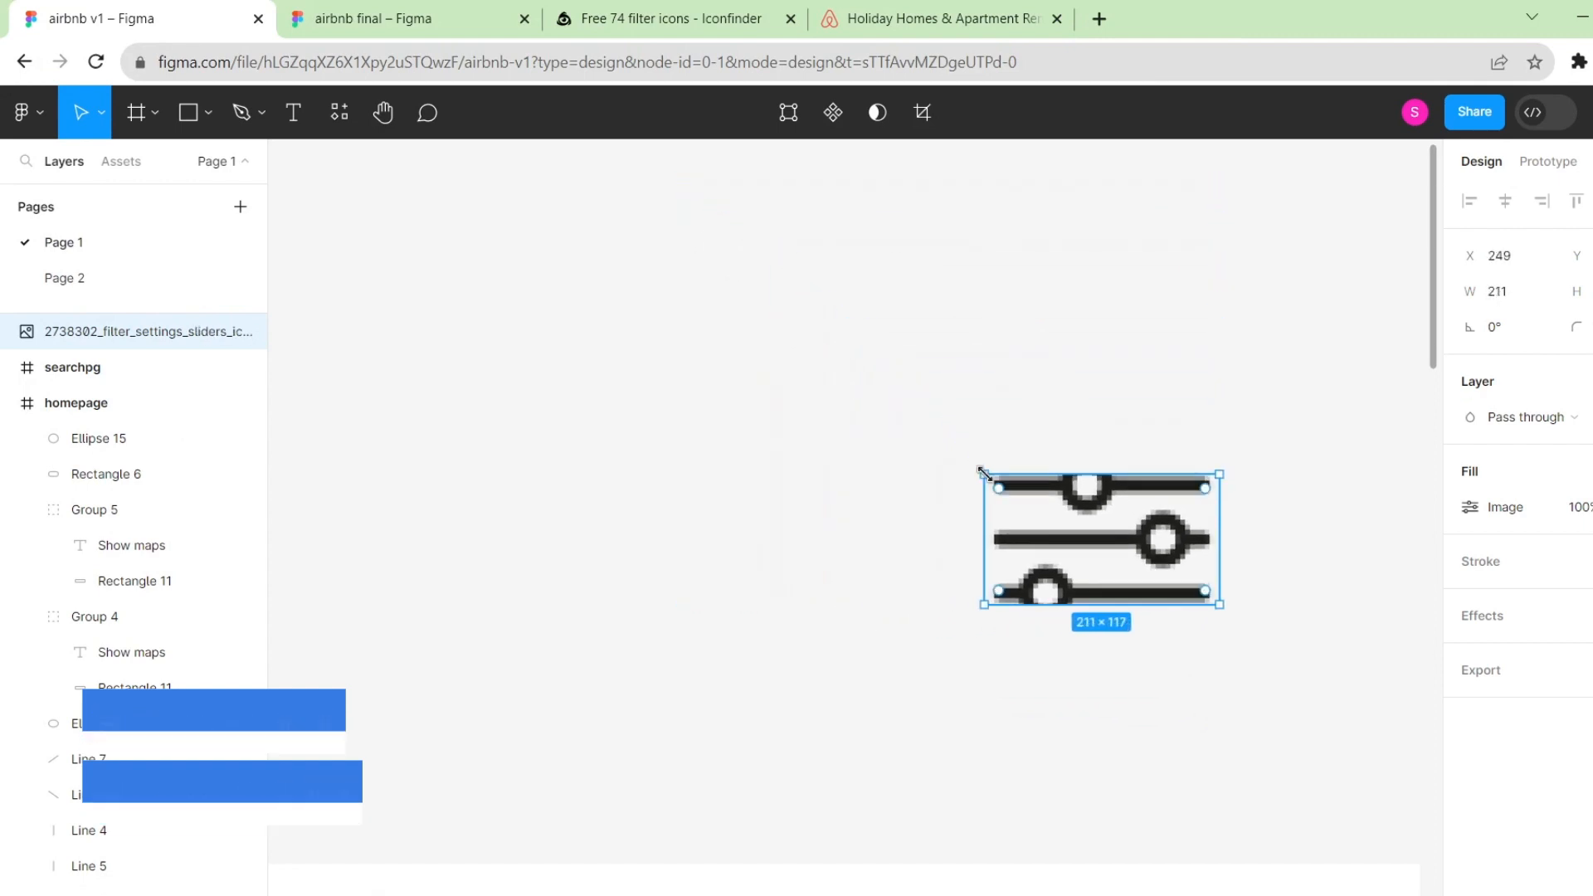
left_click_drag(1082, 510, 573, 437)
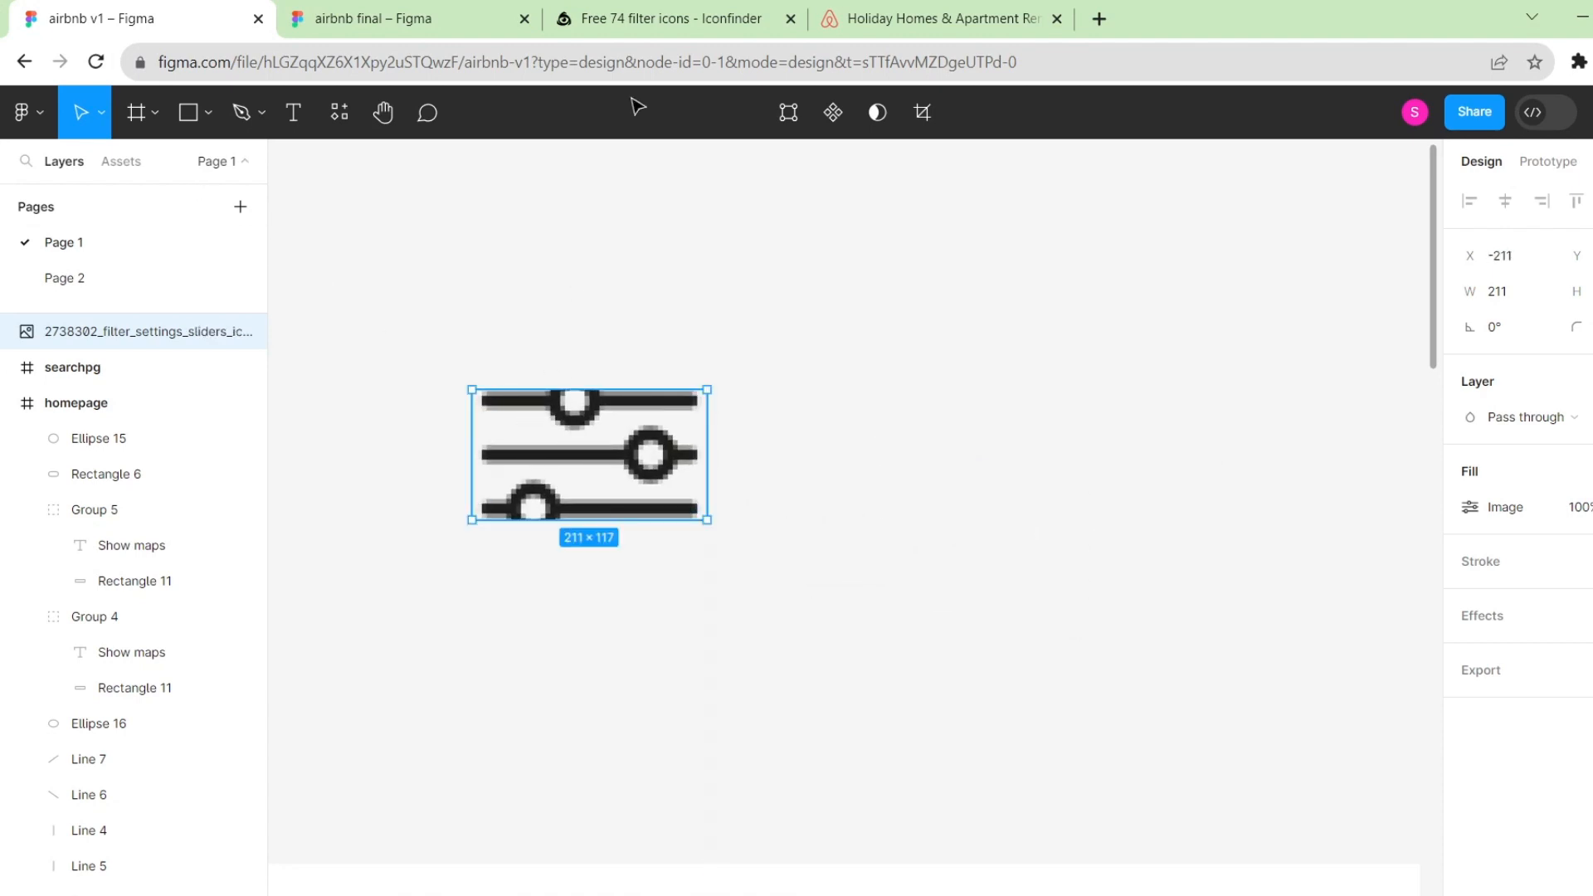
Get the 512 px PNG of the icon from Iconfinder and place it right of the 48 px image in Figma, enlarged to about 326 × 286.
left_click(735, 18)
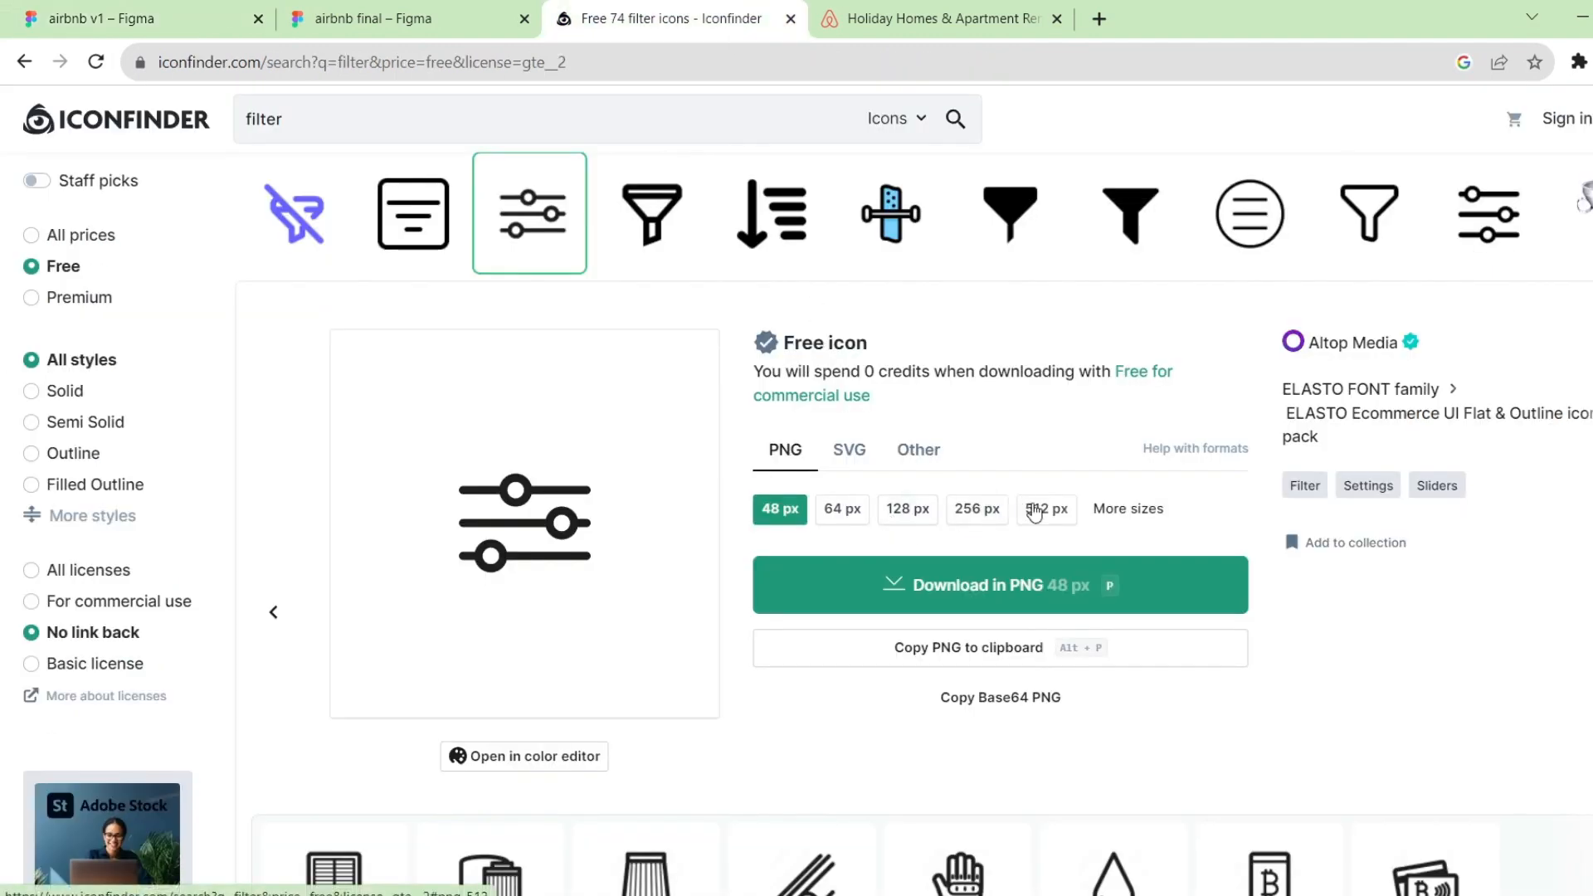
left_click(1049, 525)
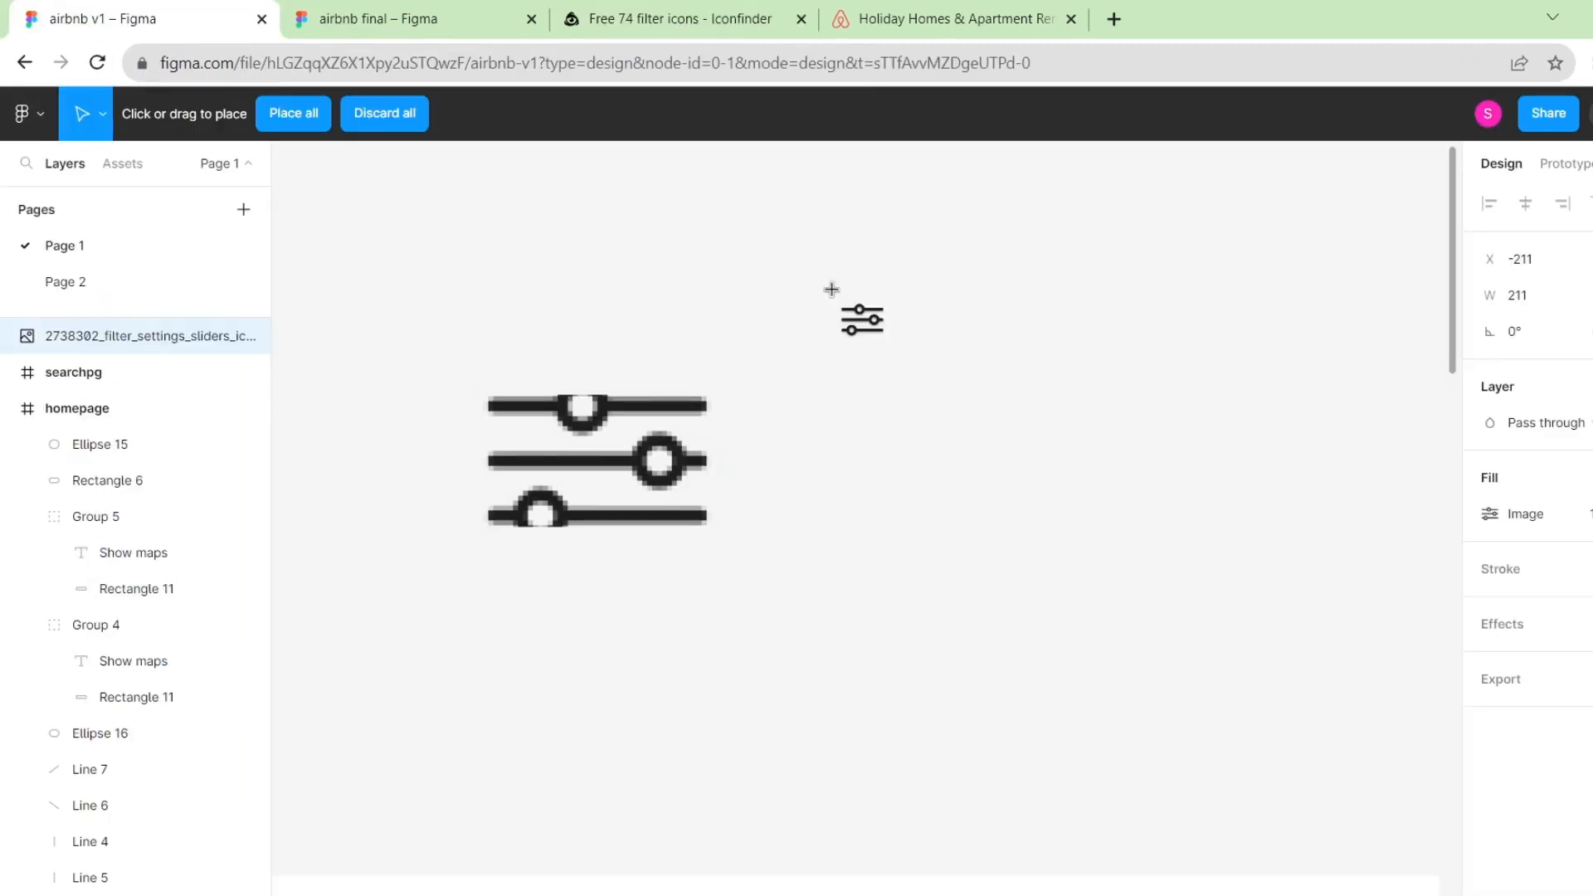
left_click_drag(839, 323, 1087, 547)
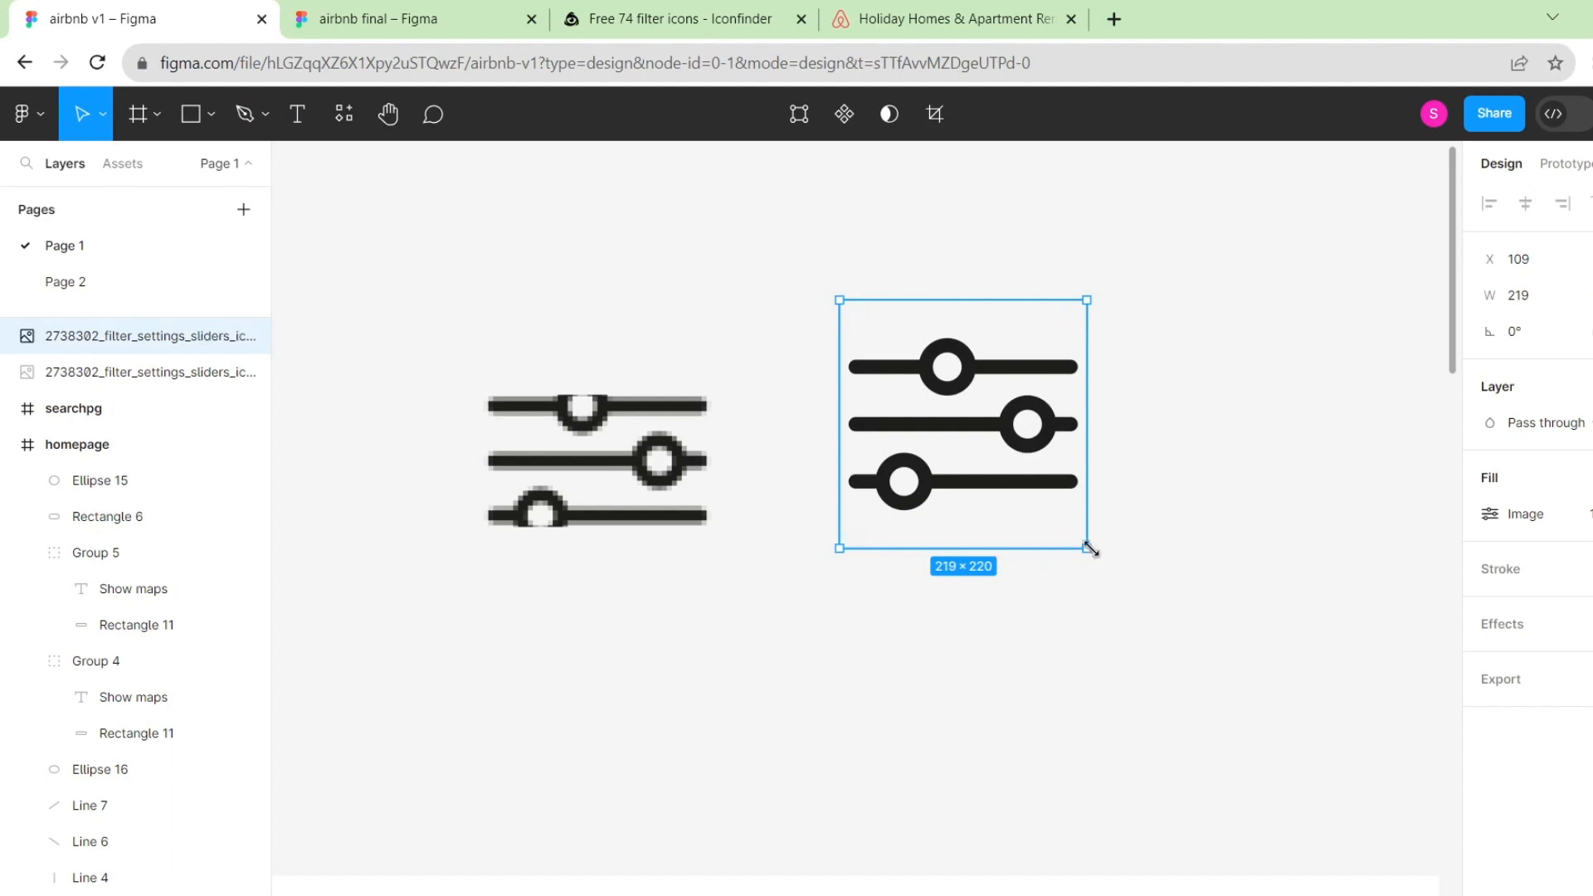
left_click_drag(1088, 547, 1209, 623)
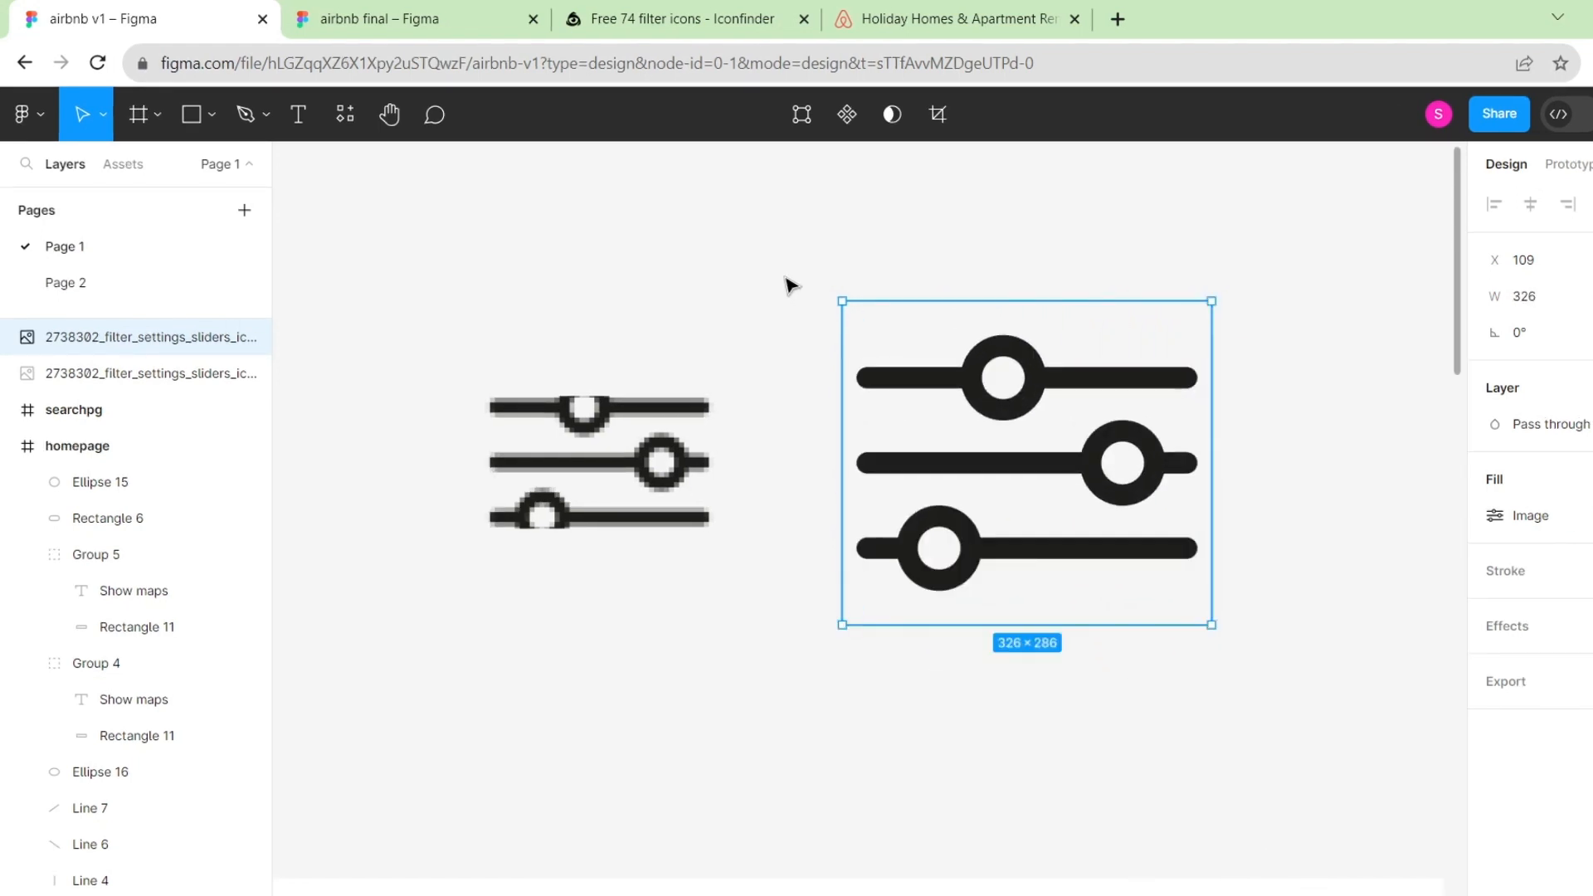
Get the SVG version from Iconfinder, place it above the 48 px image in Figma at about 115 × 127, and expand its Group layer.
left_click(671, 8)
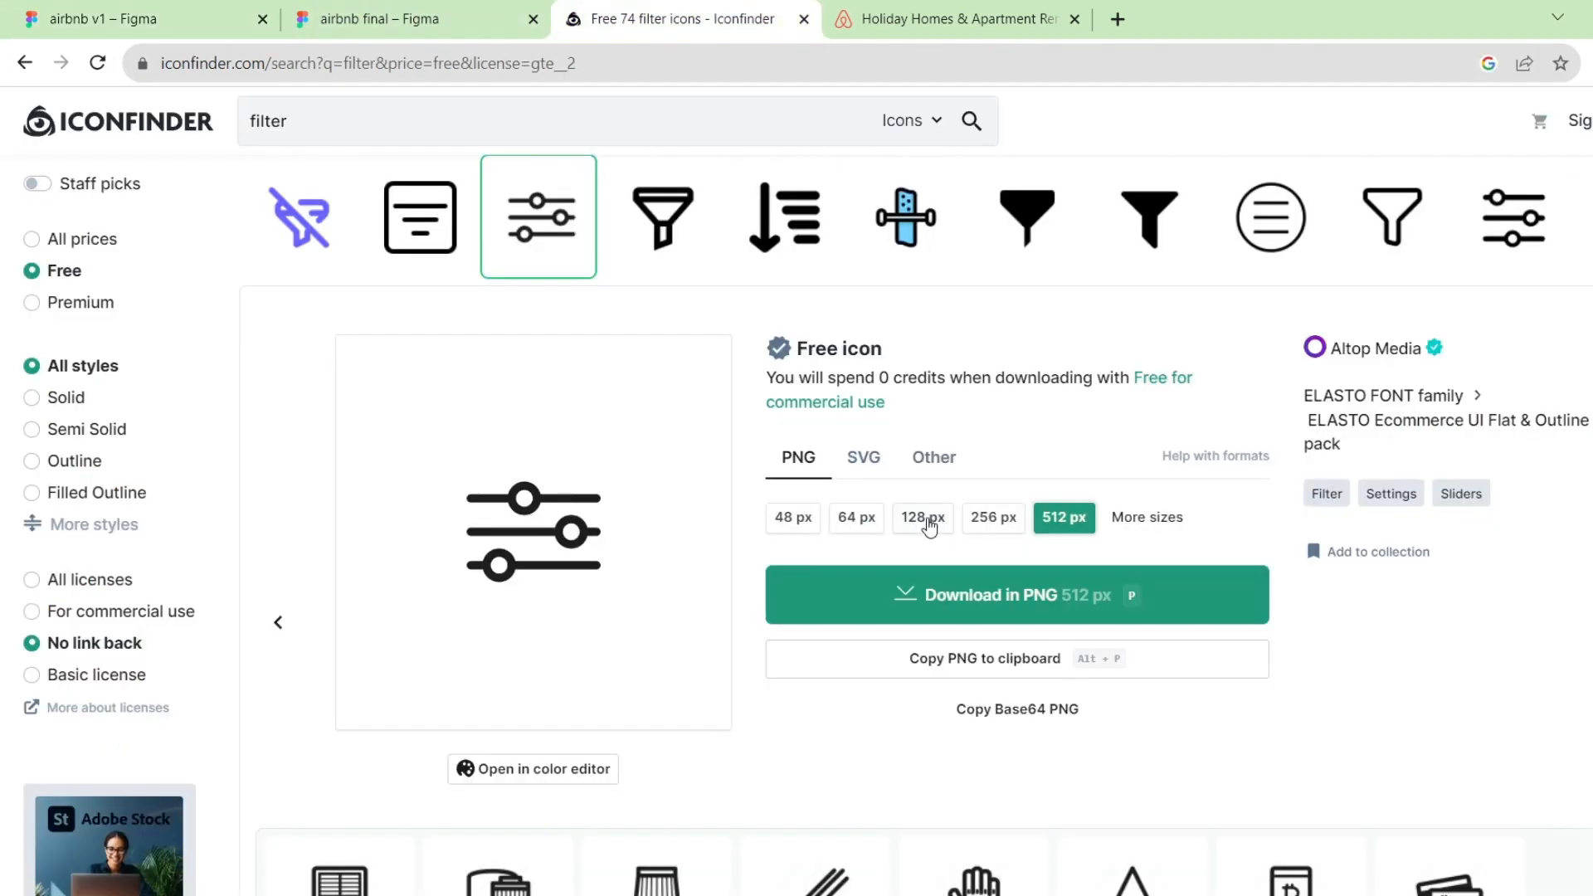
left_click(864, 457)
key("ctrl+1")
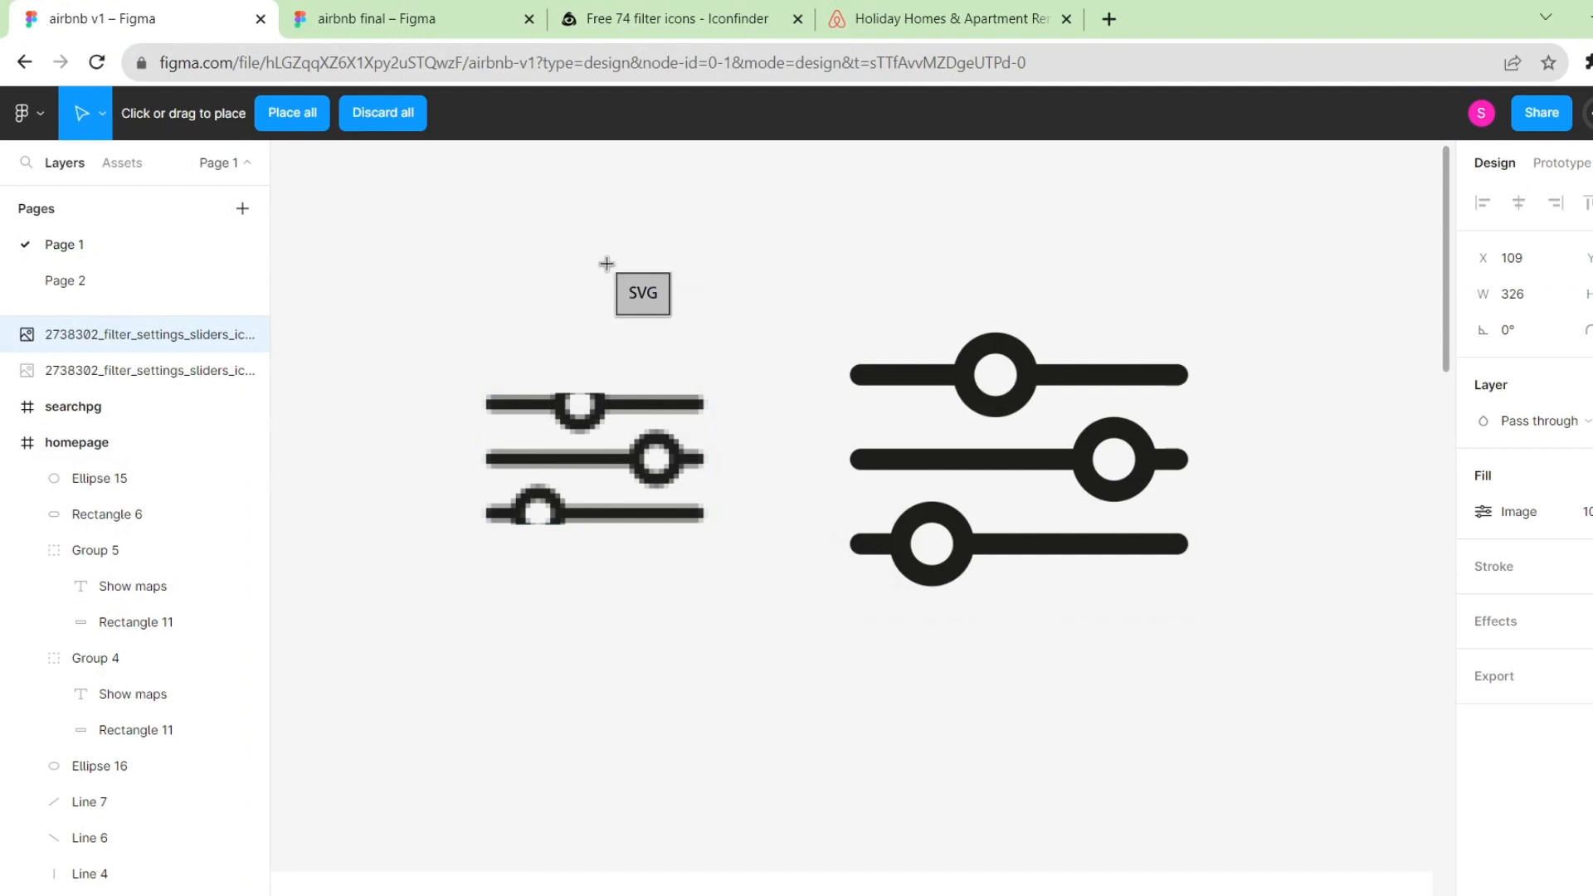
left_click(539, 203)
left_click_drag(662, 315, 673, 352)
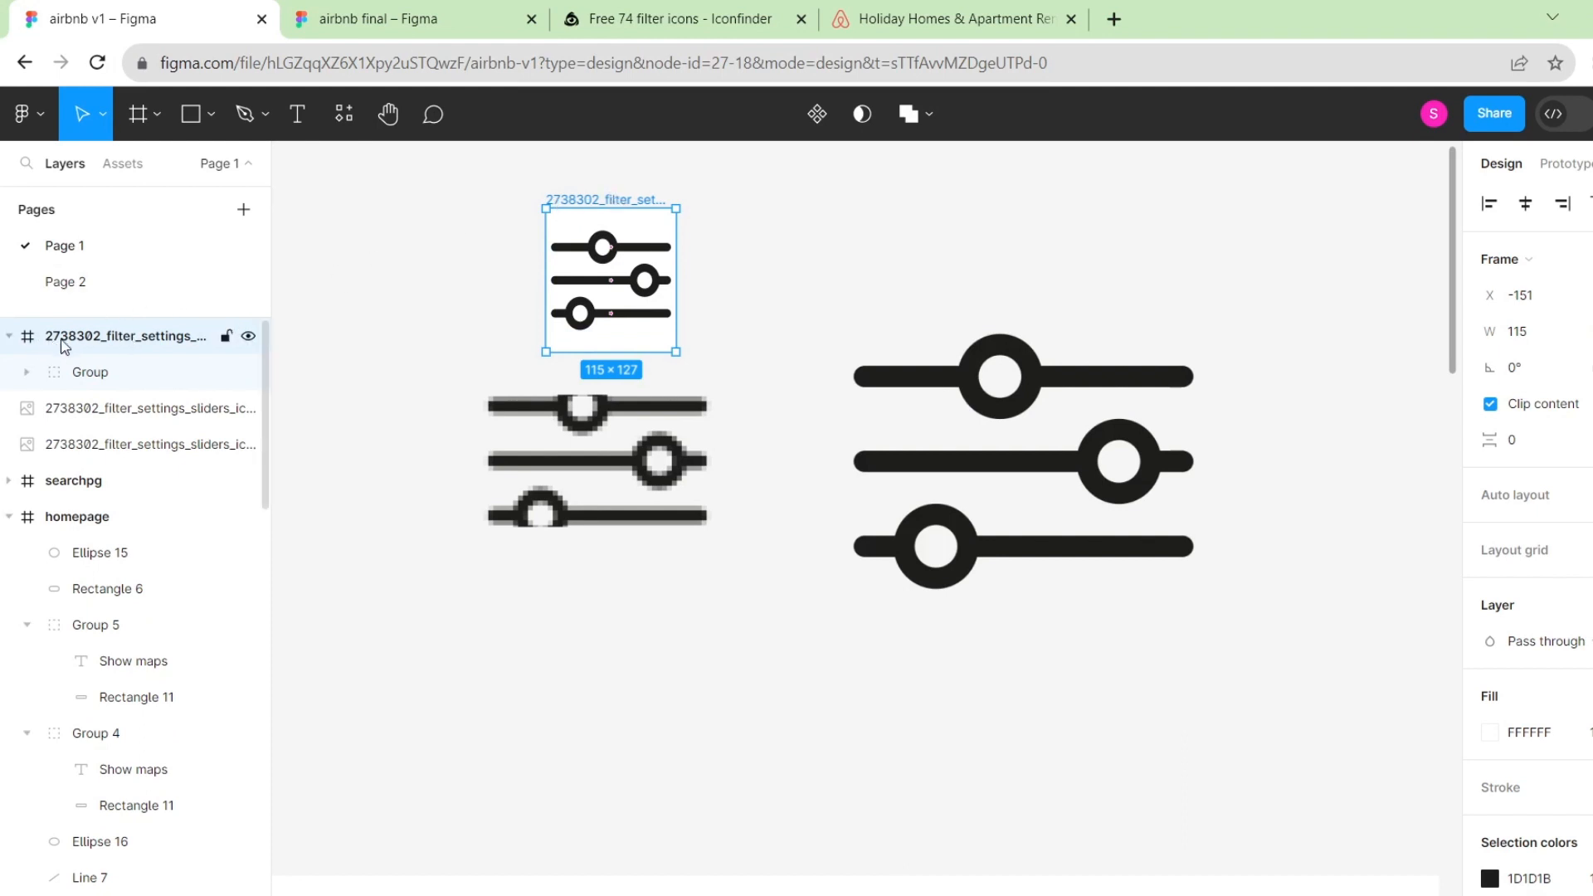
left_click(27, 373)
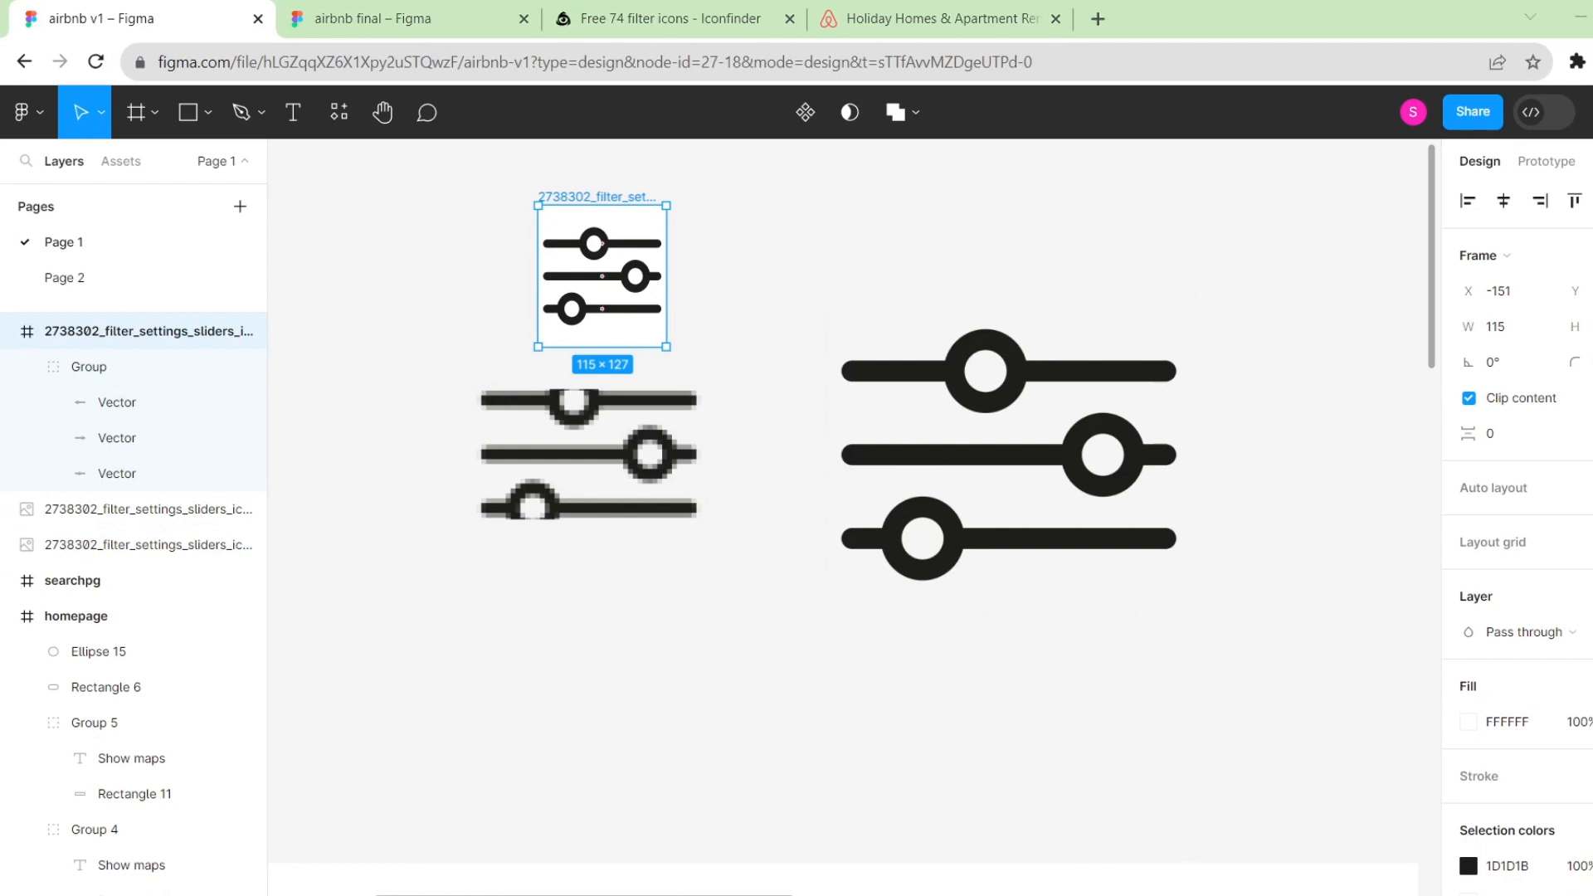
Open the Downloads folder in File Explorer and compare the file sizes of the SVG, 48 px and 512 px icons.
key("super+e")
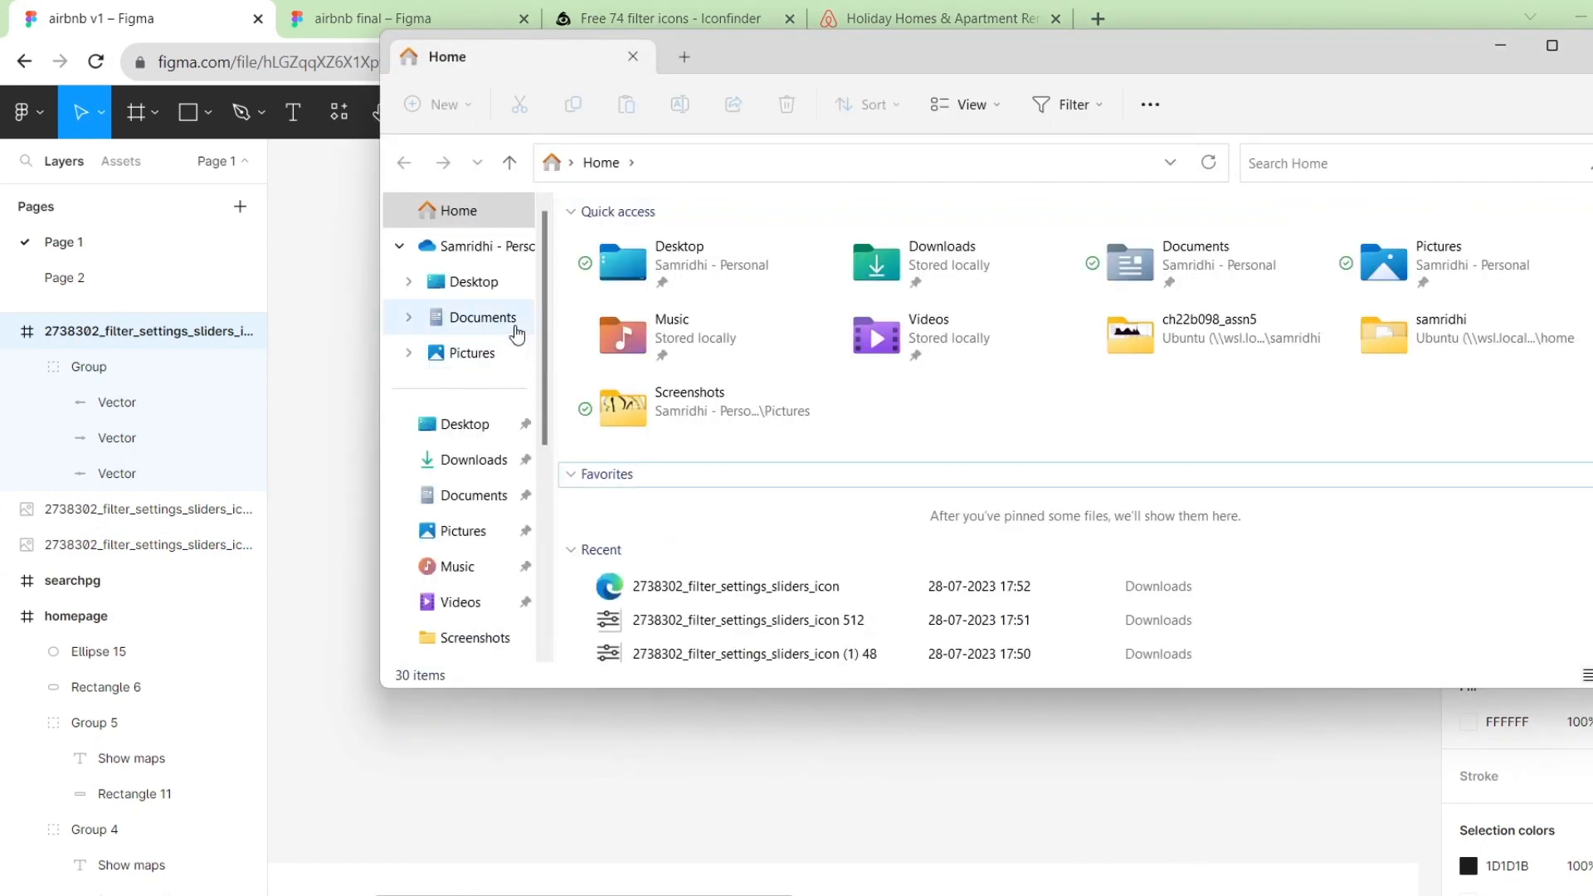
left_click(488, 463)
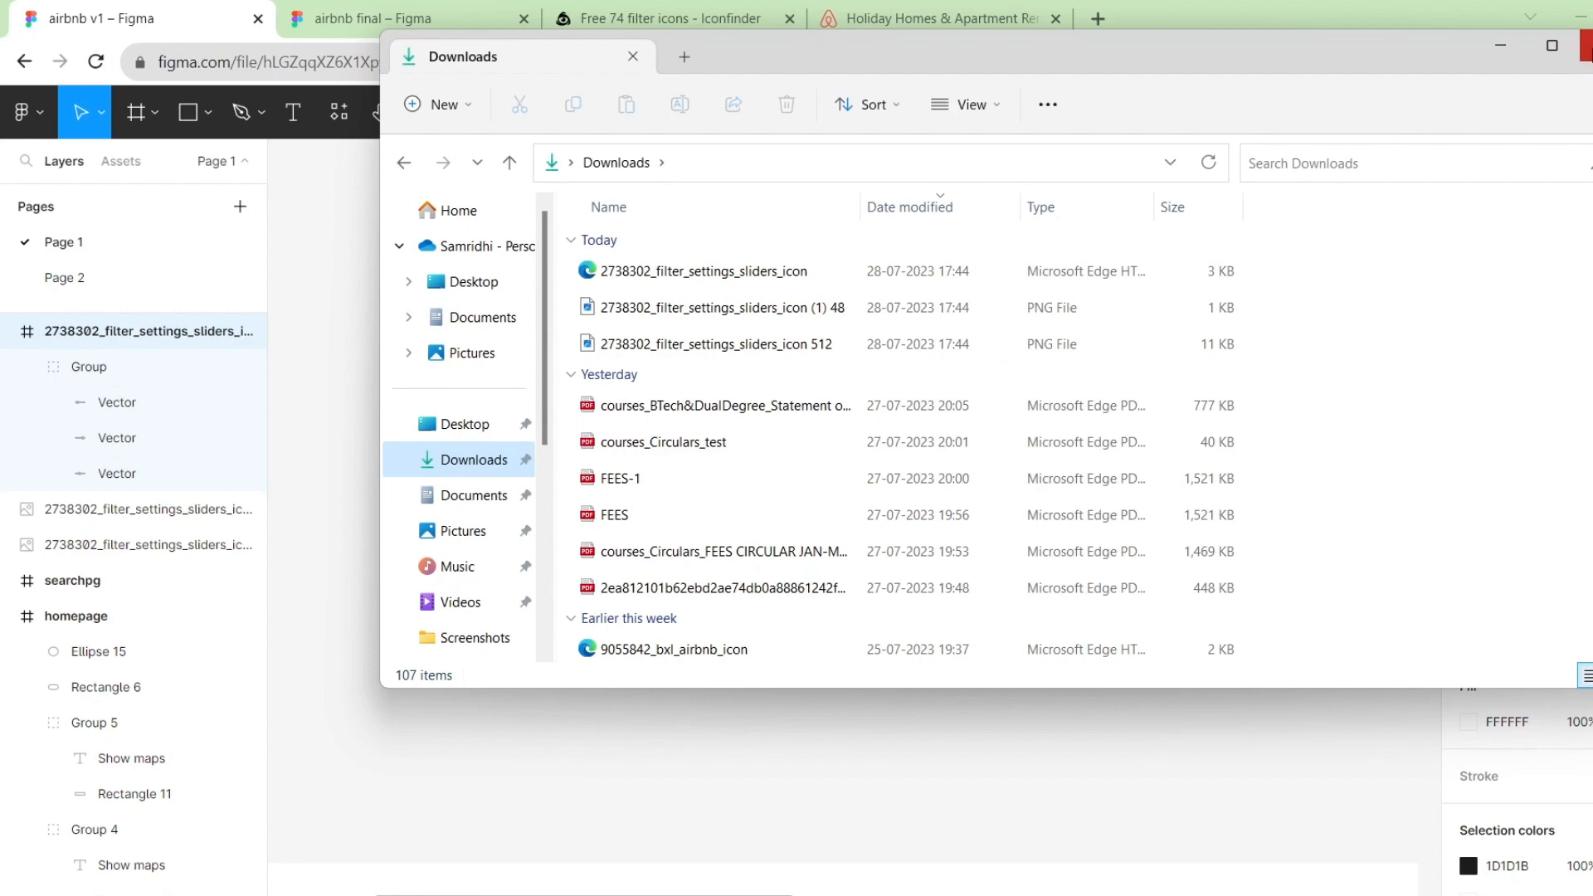
left_click(1499, 43)
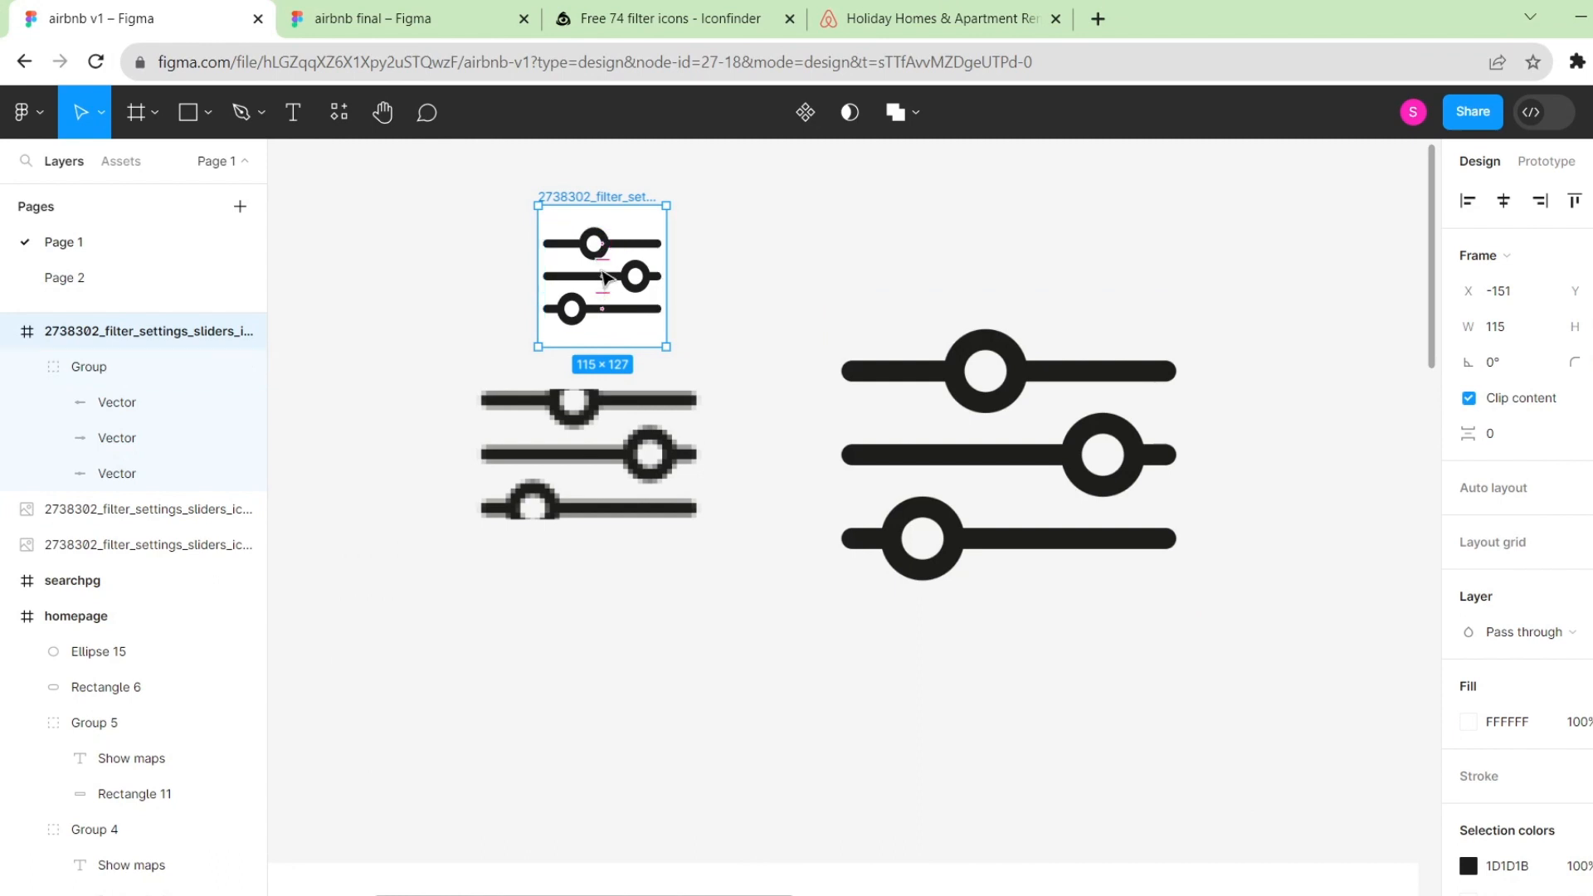
Move the SVG icon's vector group out of its white frame and delete the empty frame.
left_click_drag(603, 274, 684, 254)
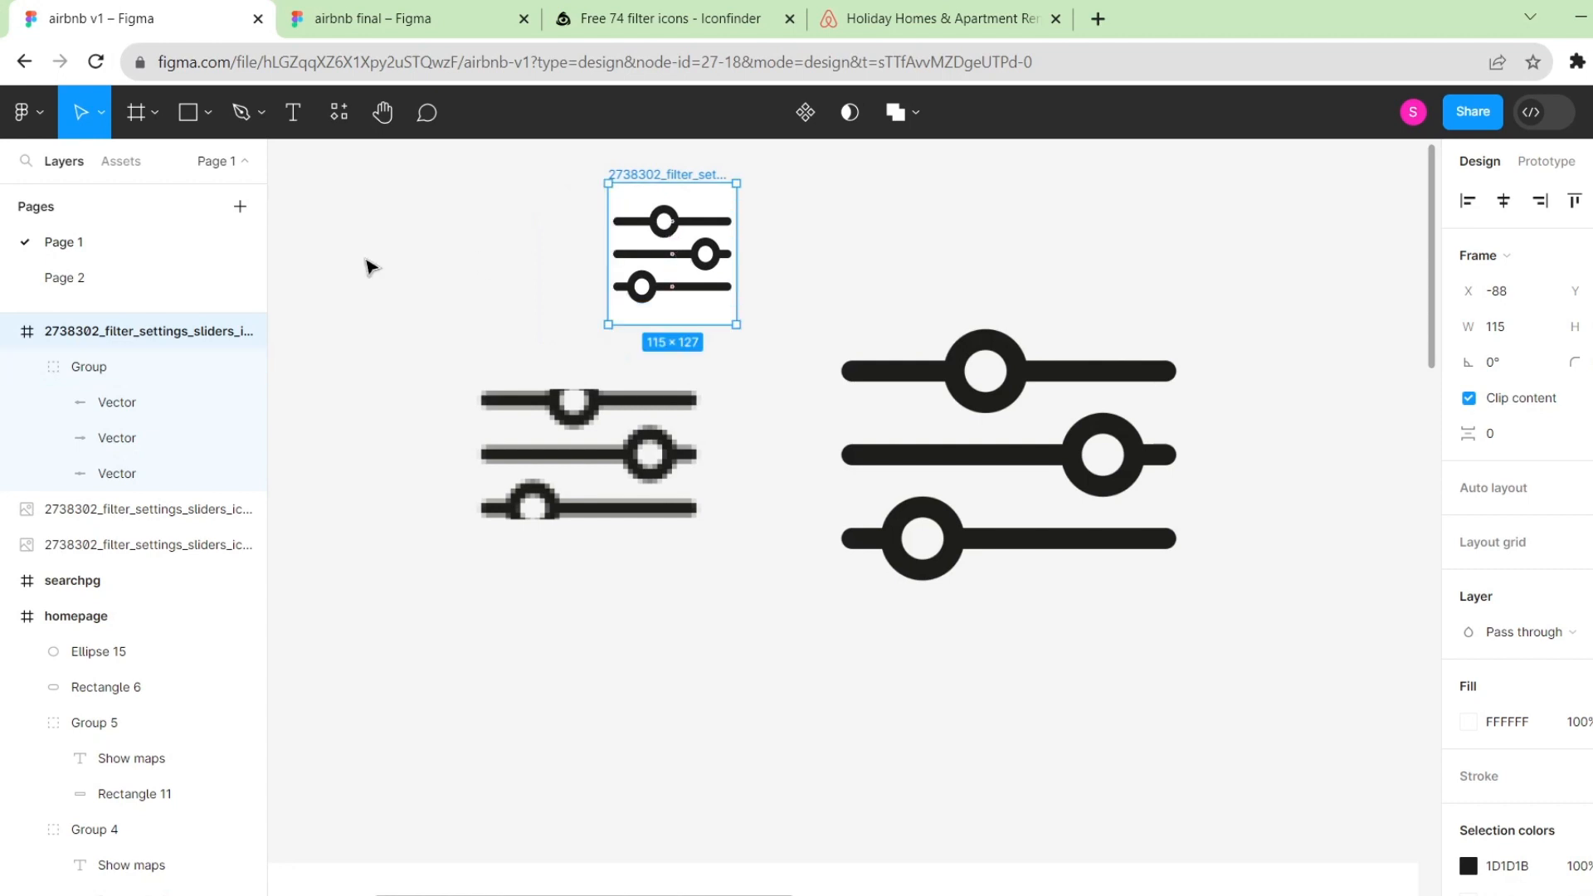
left_click(72, 378)
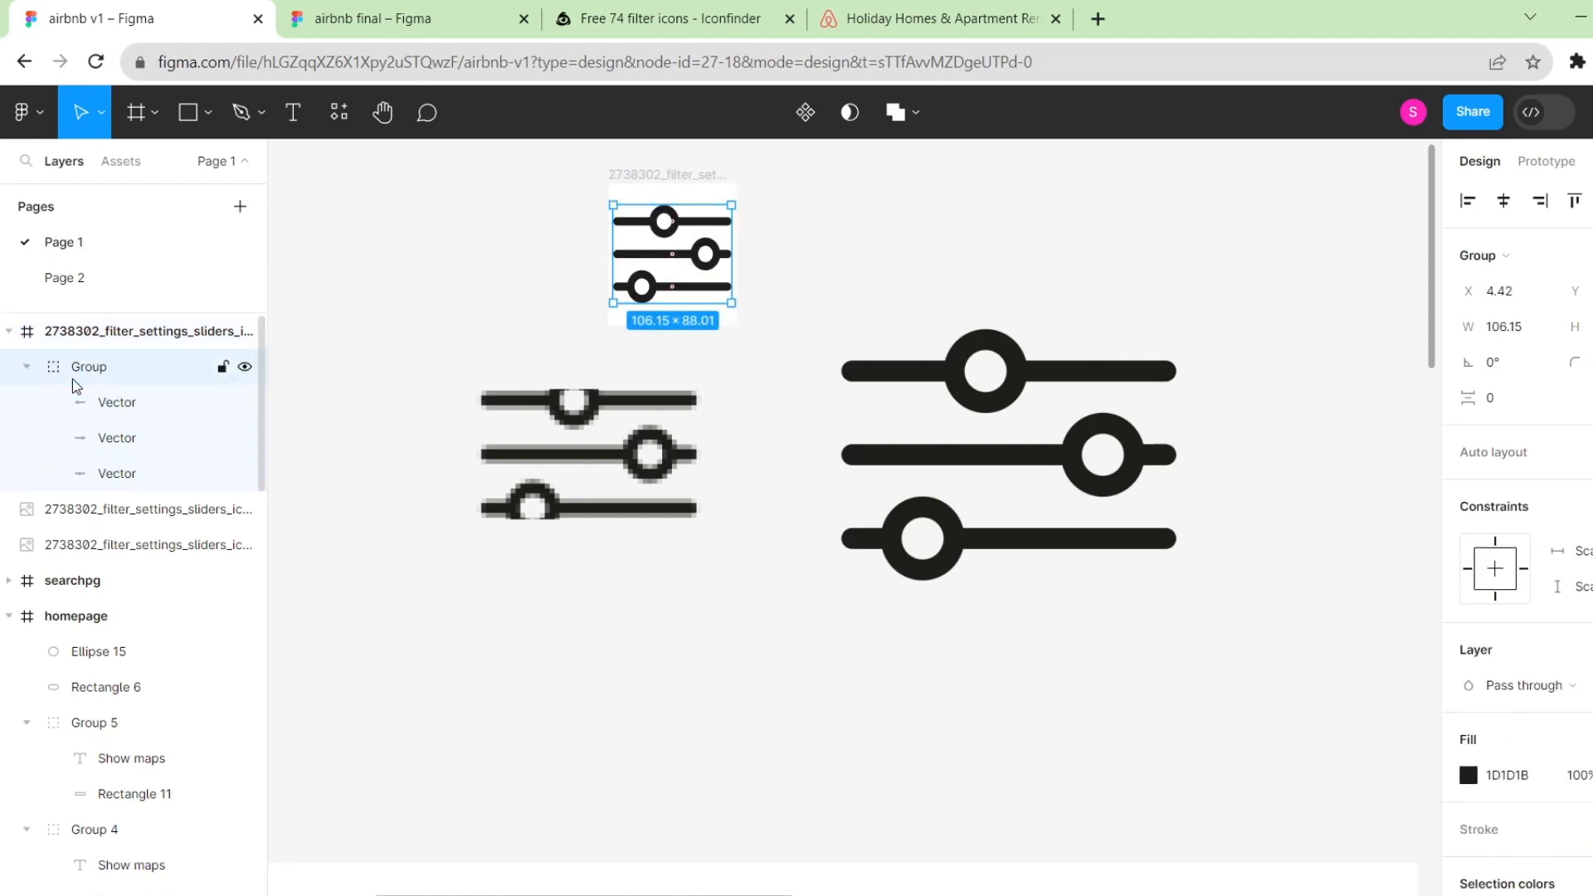
left_click_drag(666, 260, 898, 264)
left_click(686, 235)
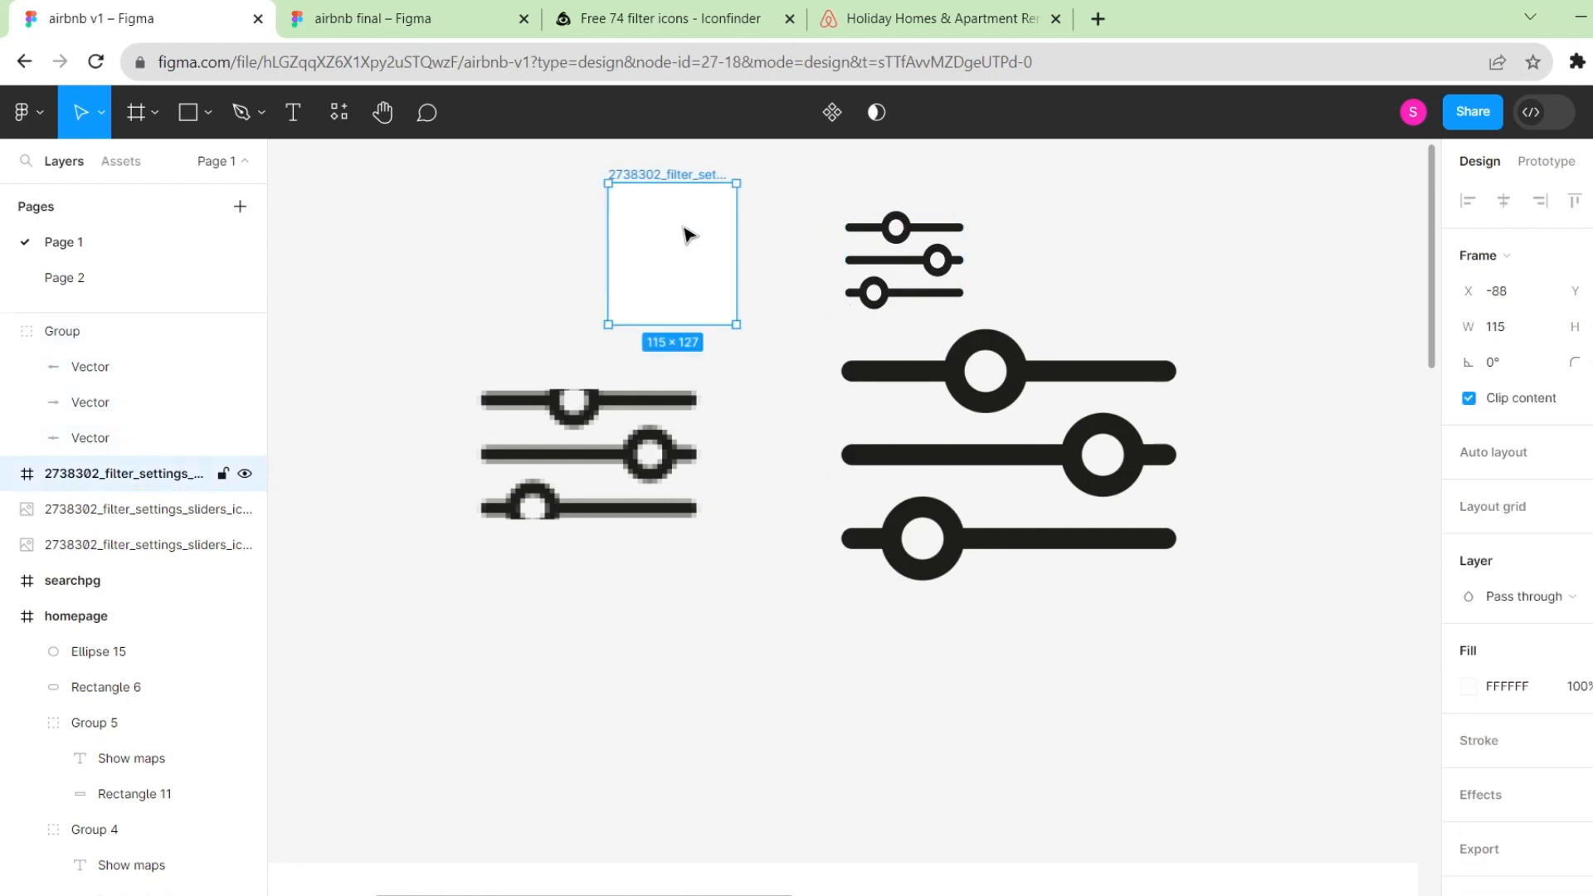
key("Delete")
Move the vector icon group into the homepage's Filters button, left of its label, and shrink it to about 31 × 31.
scroll(713, 272, "down", 3)
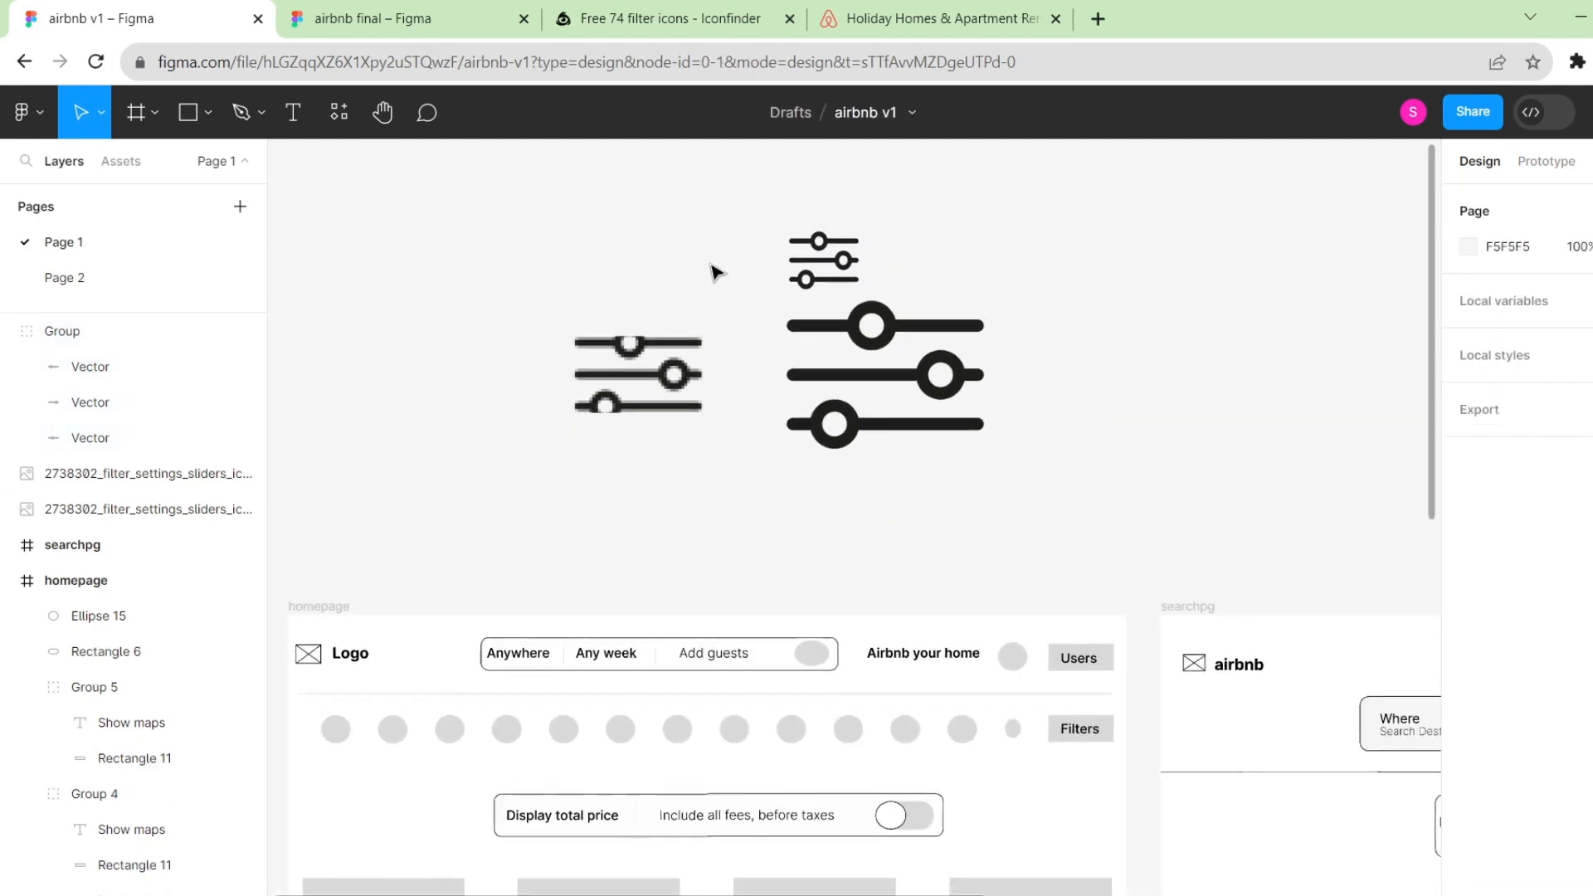
scroll(731, 254, "down", 1)
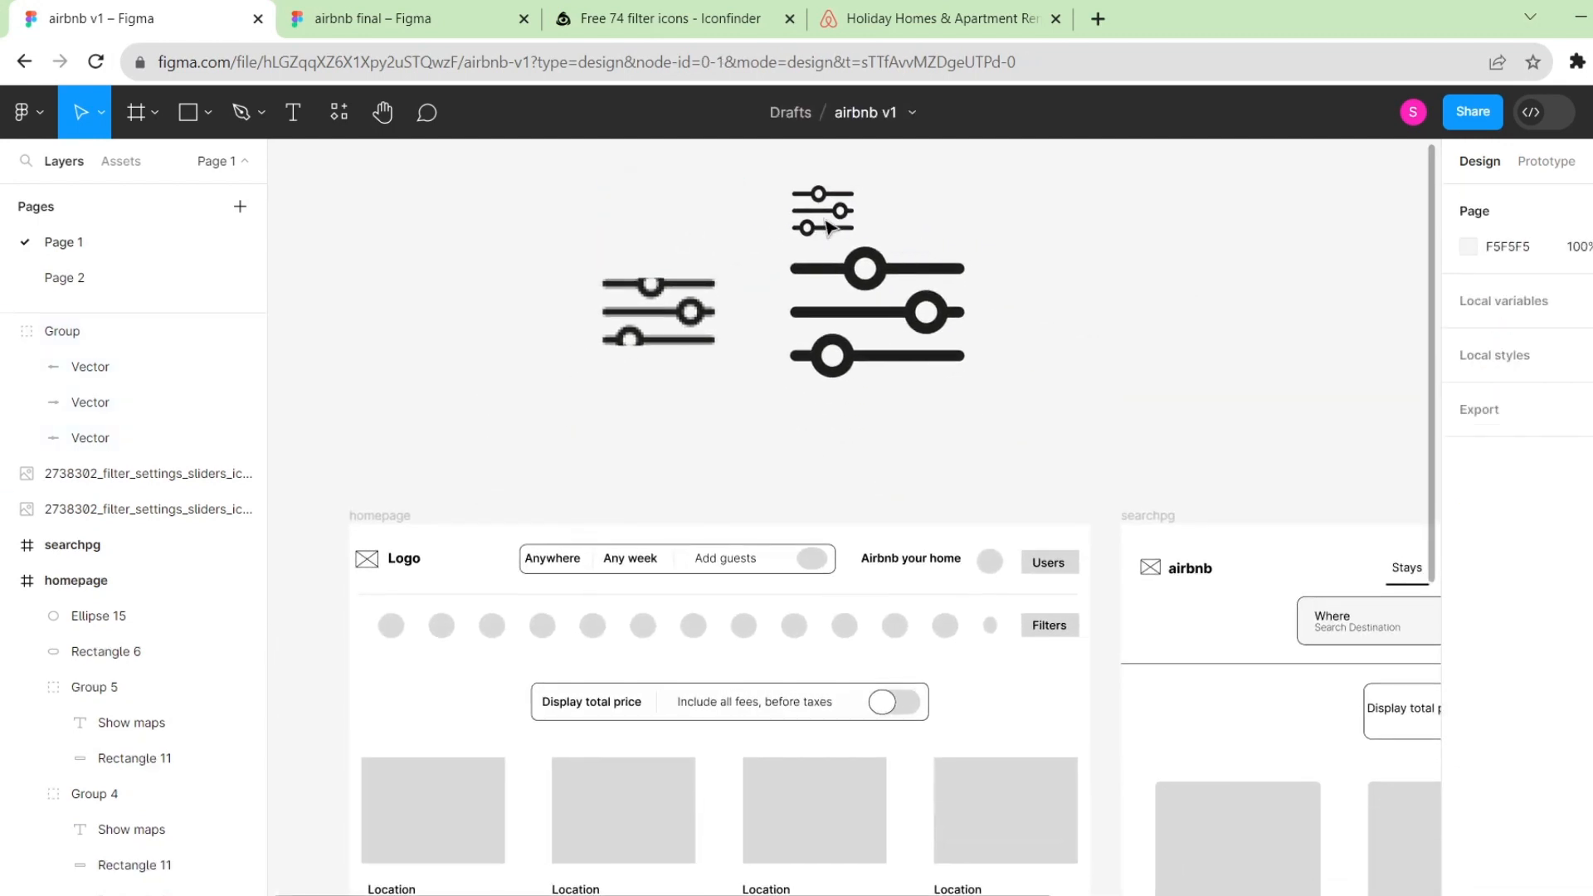
left_click_drag(826, 224, 1032, 691)
scroll(958, 571, "up", 3)
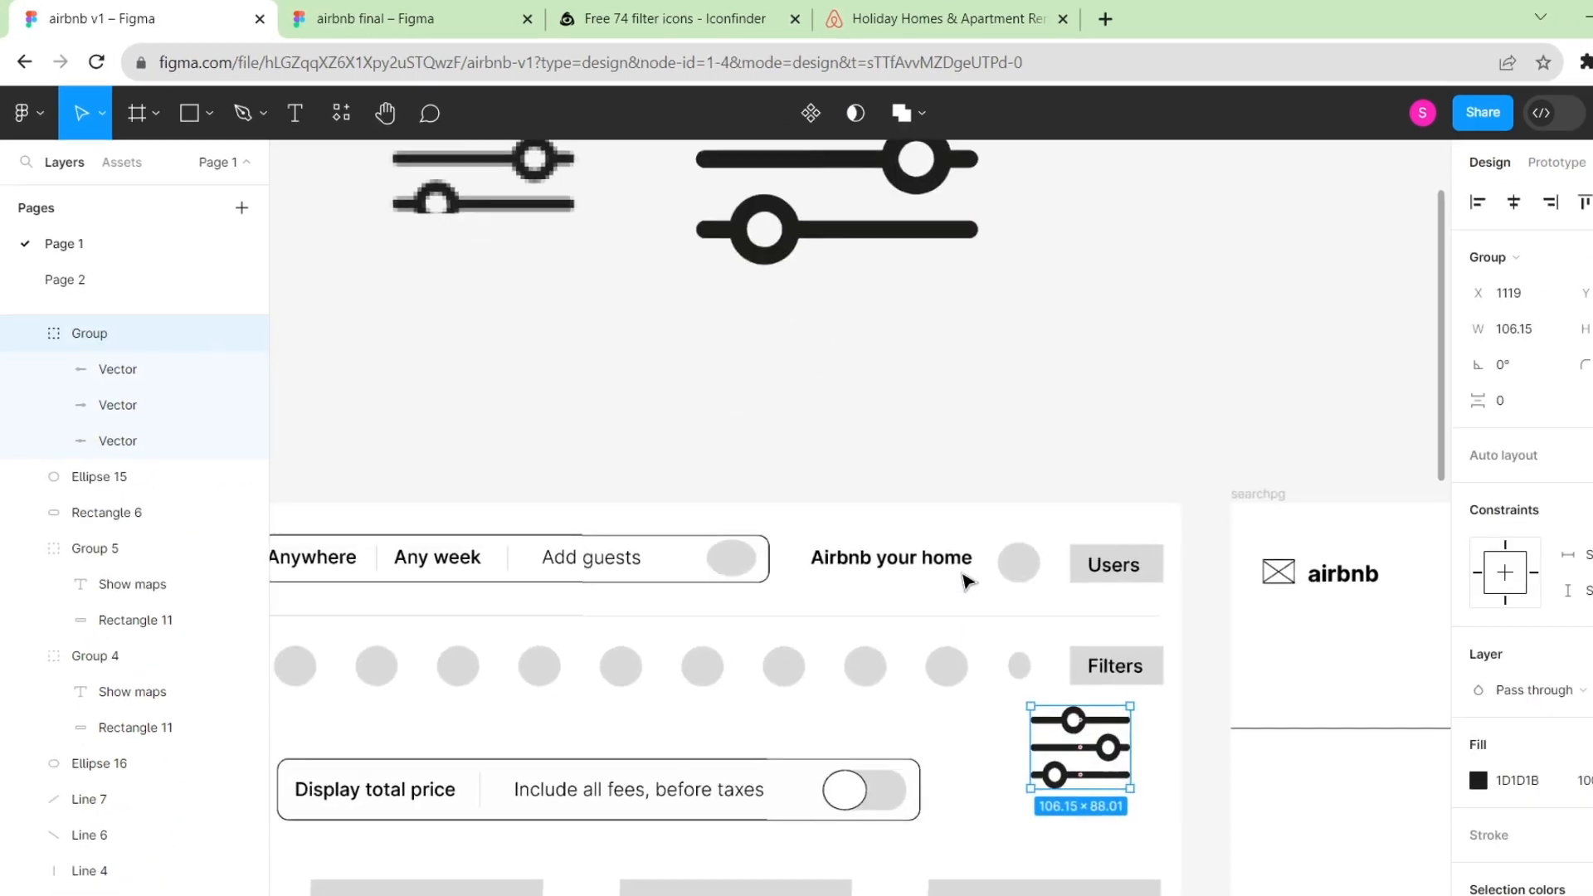
scroll(967, 581, "down", 3)
scroll(965, 580, "right", 3)
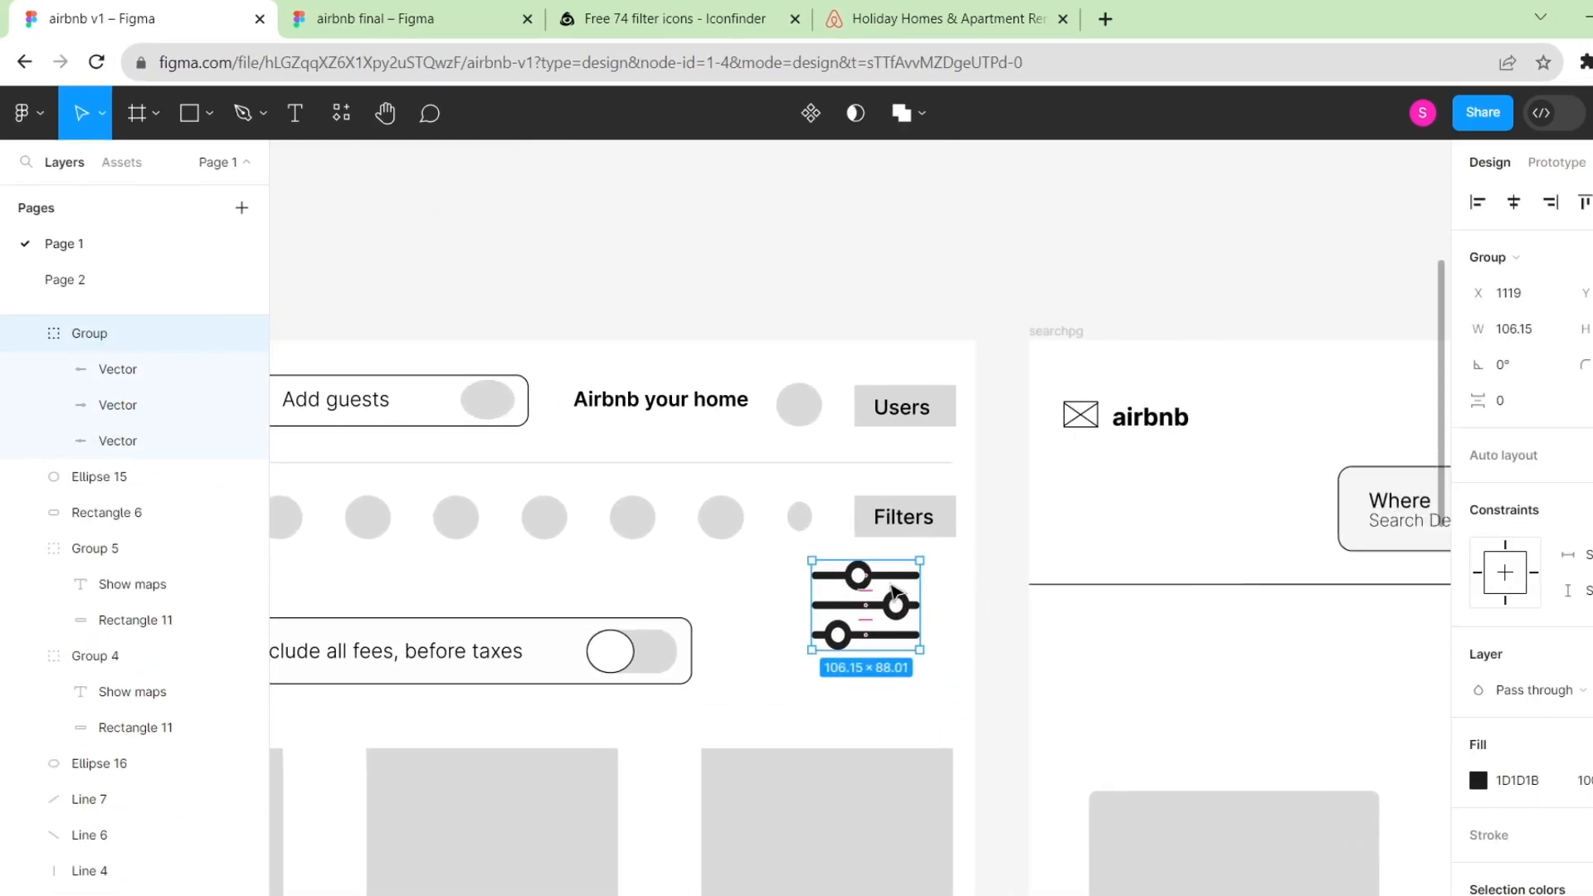
left_click_drag(920, 564, 881, 524)
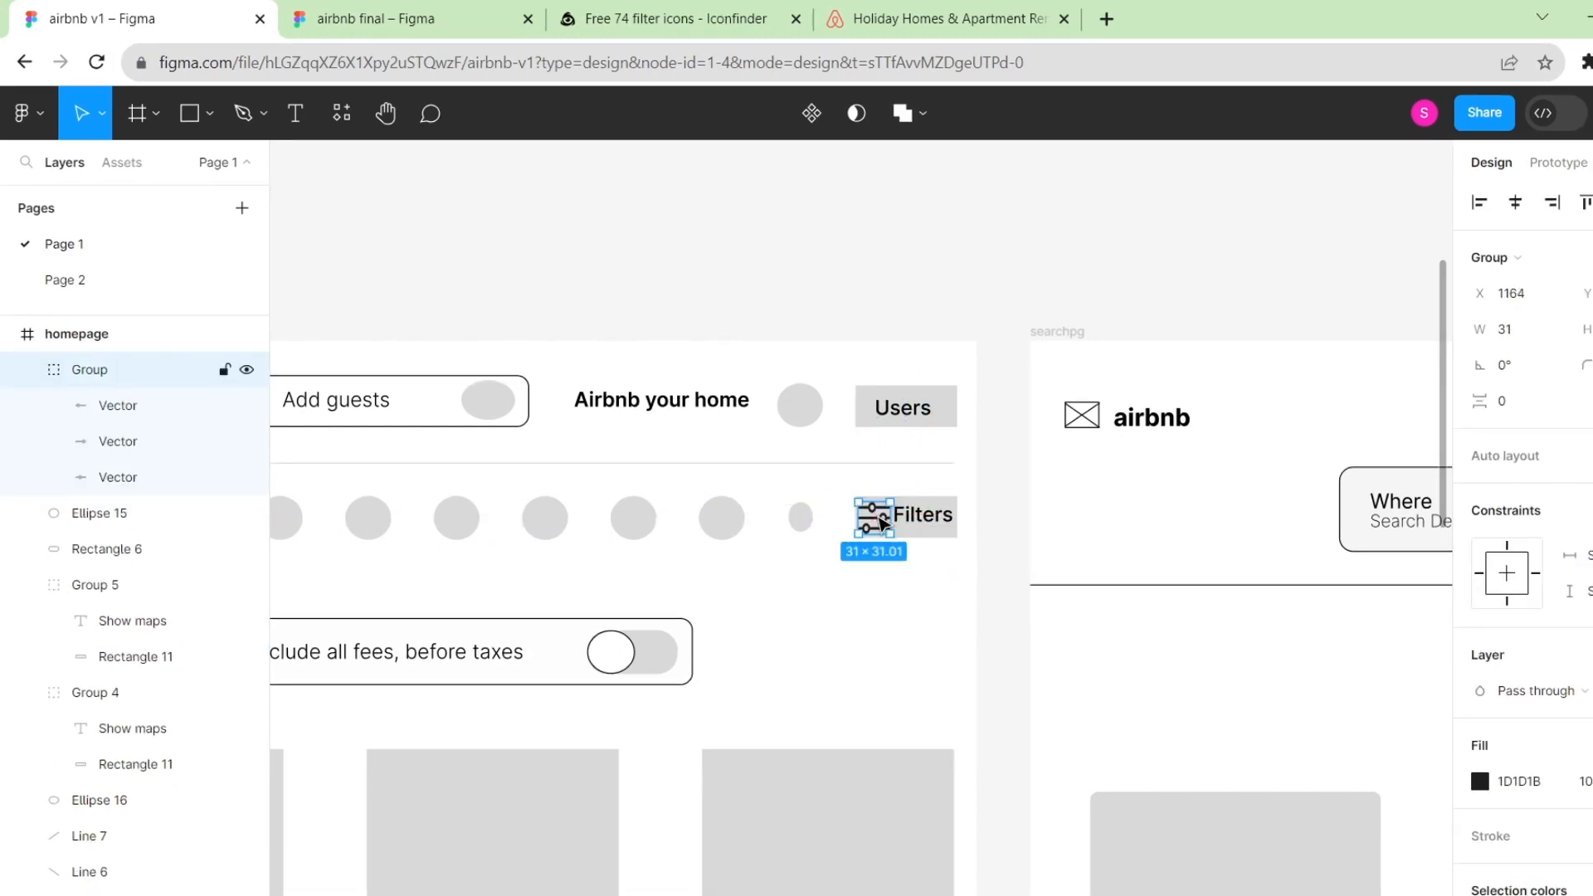
left_click(885, 594)
scroll(886, 594, "left", 1)
scroll(885, 594, "up", 5)
scroll(885, 594, "left", 2)
scroll(885, 594, "down", 1)
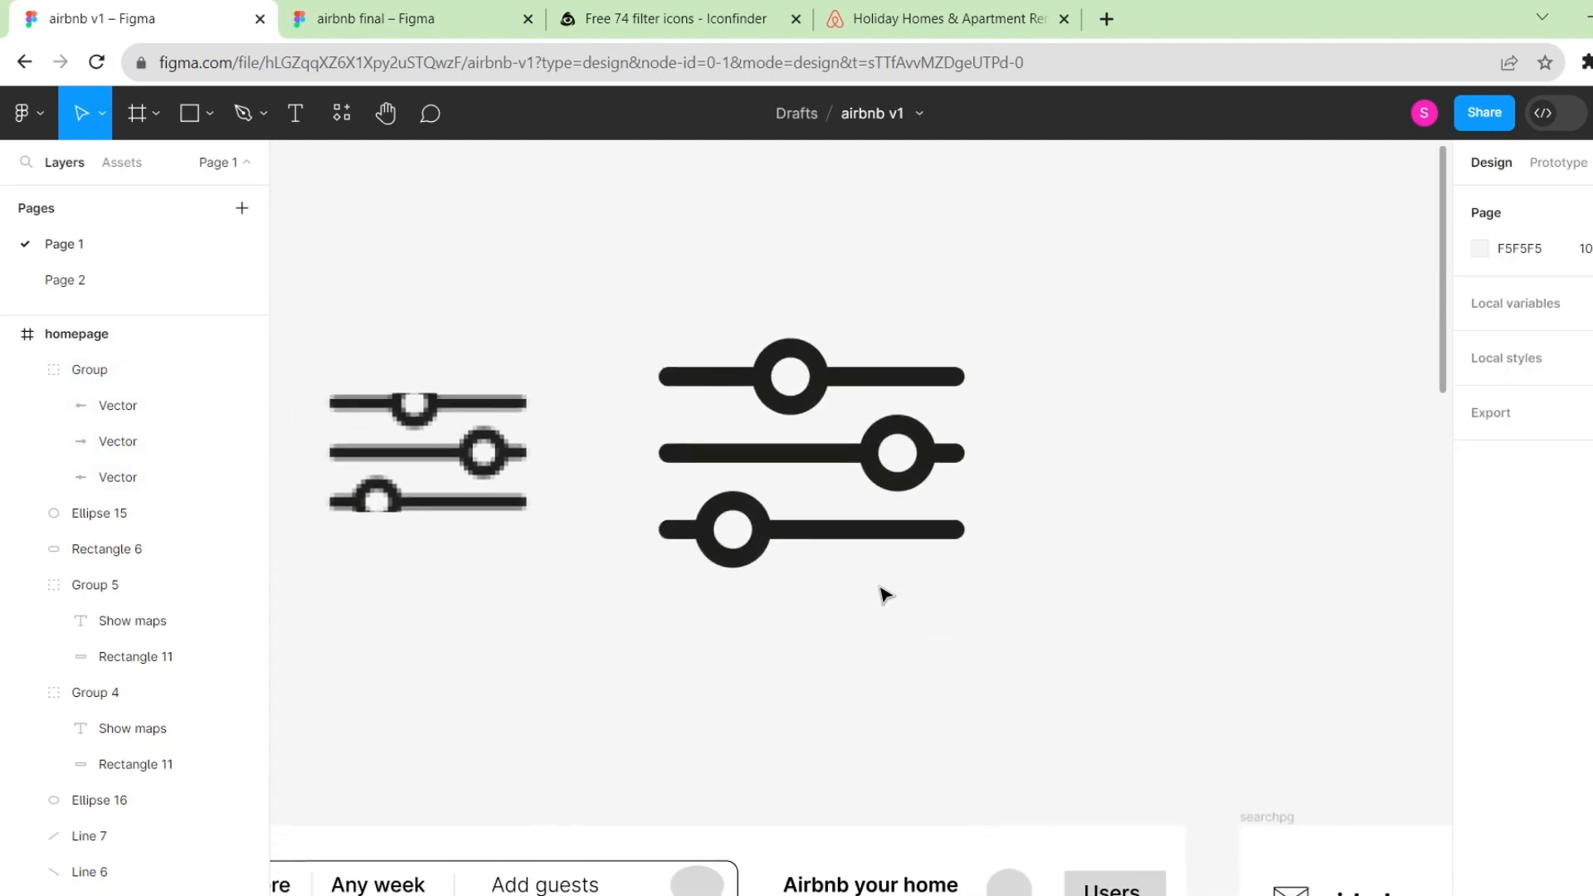
Delete the leftover PNG and vector filter icons from the canvas above the homepage frame.
left_click(843, 534)
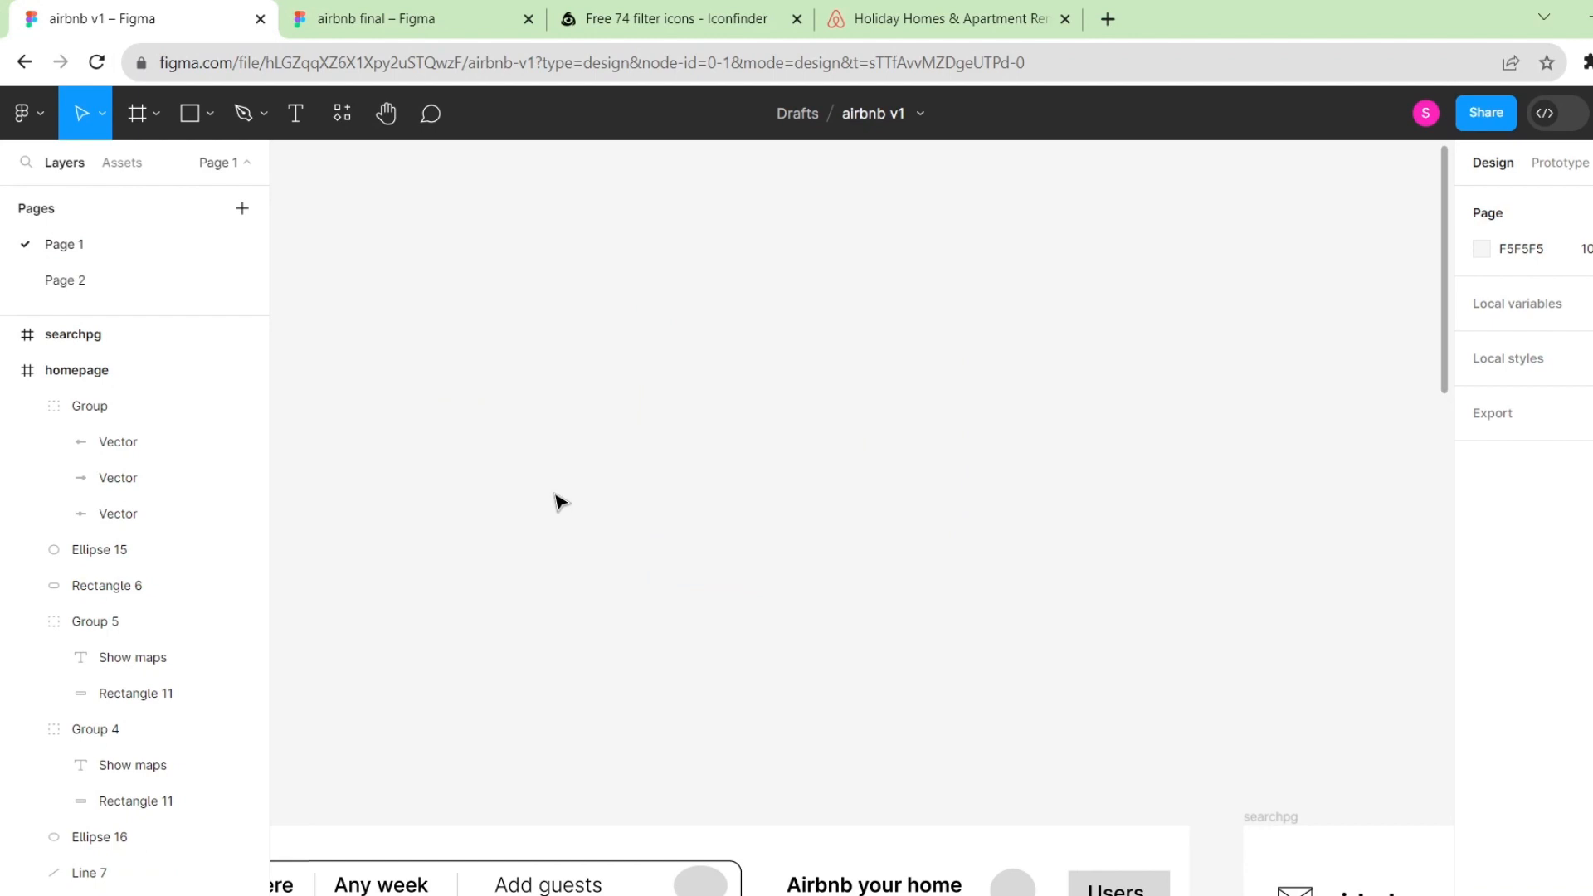
scroll(560, 502, "left", 2)
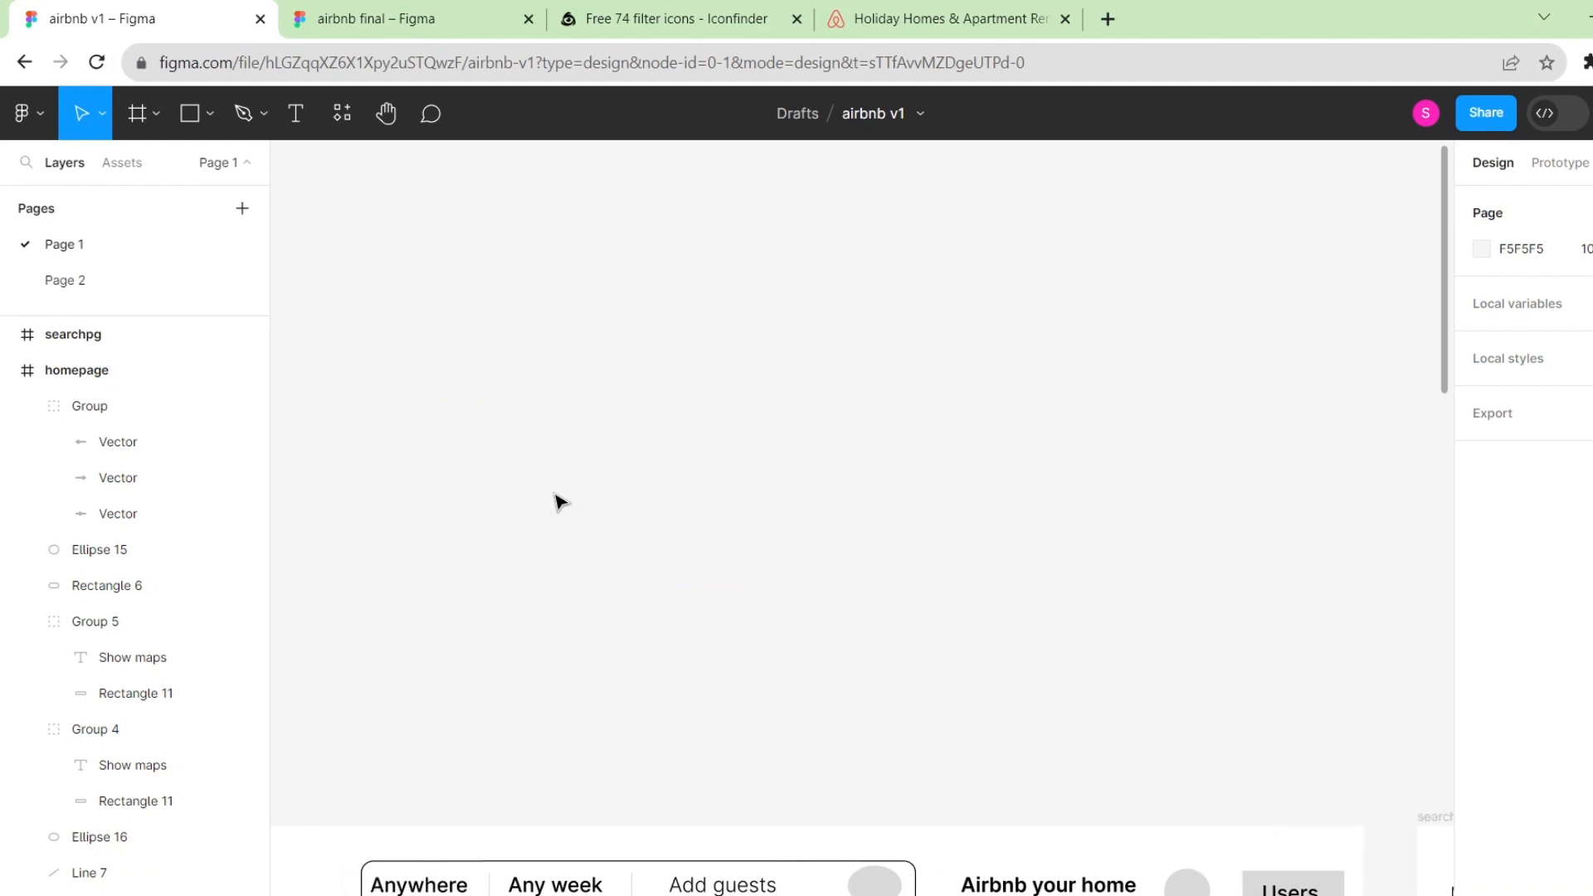
scroll(560, 502, "down", 8)
scroll(560, 502, "left", 1)
scroll(560, 502, "up", 1)
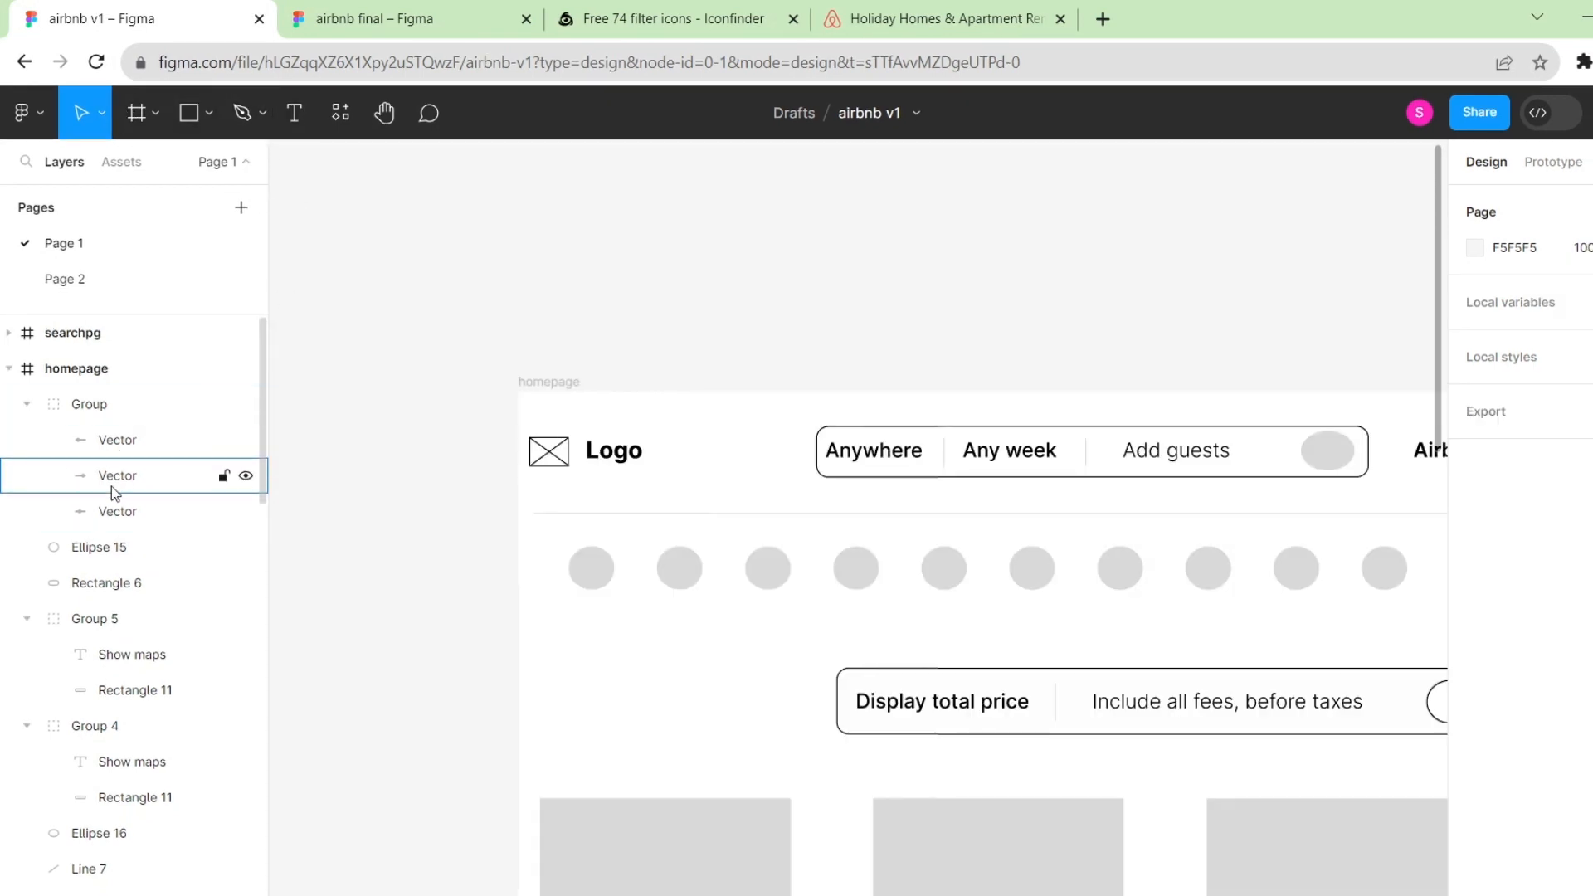
Draw a closed four-point arrowhead outline with the Pen tool above the homepage frame, its lower middle point raised slightly.
left_click(262, 113)
left_click(263, 166)
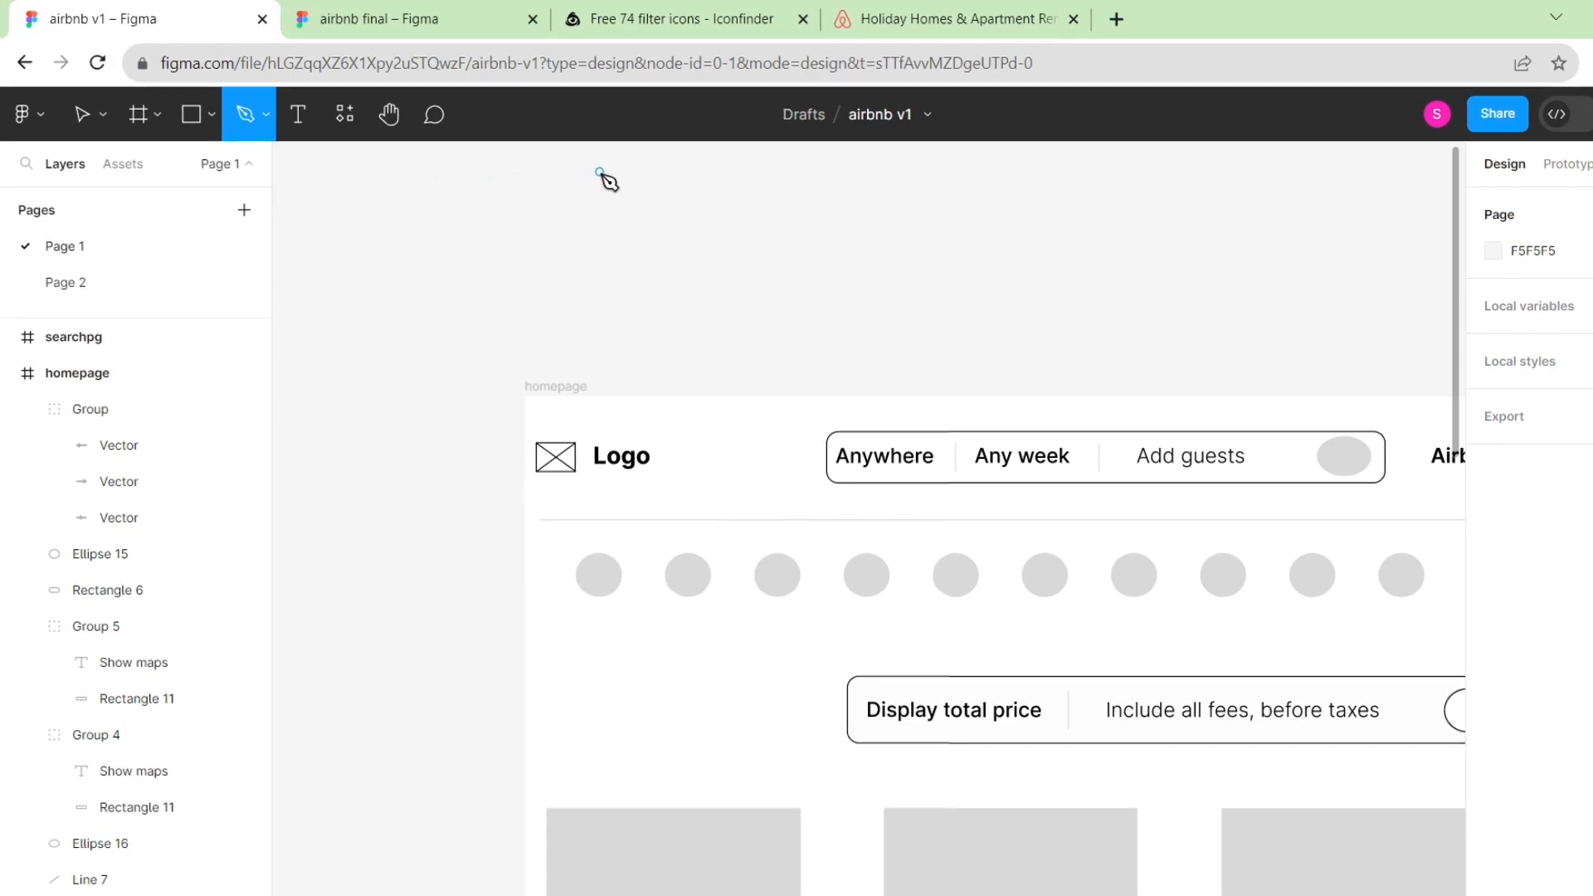
left_click(599, 171)
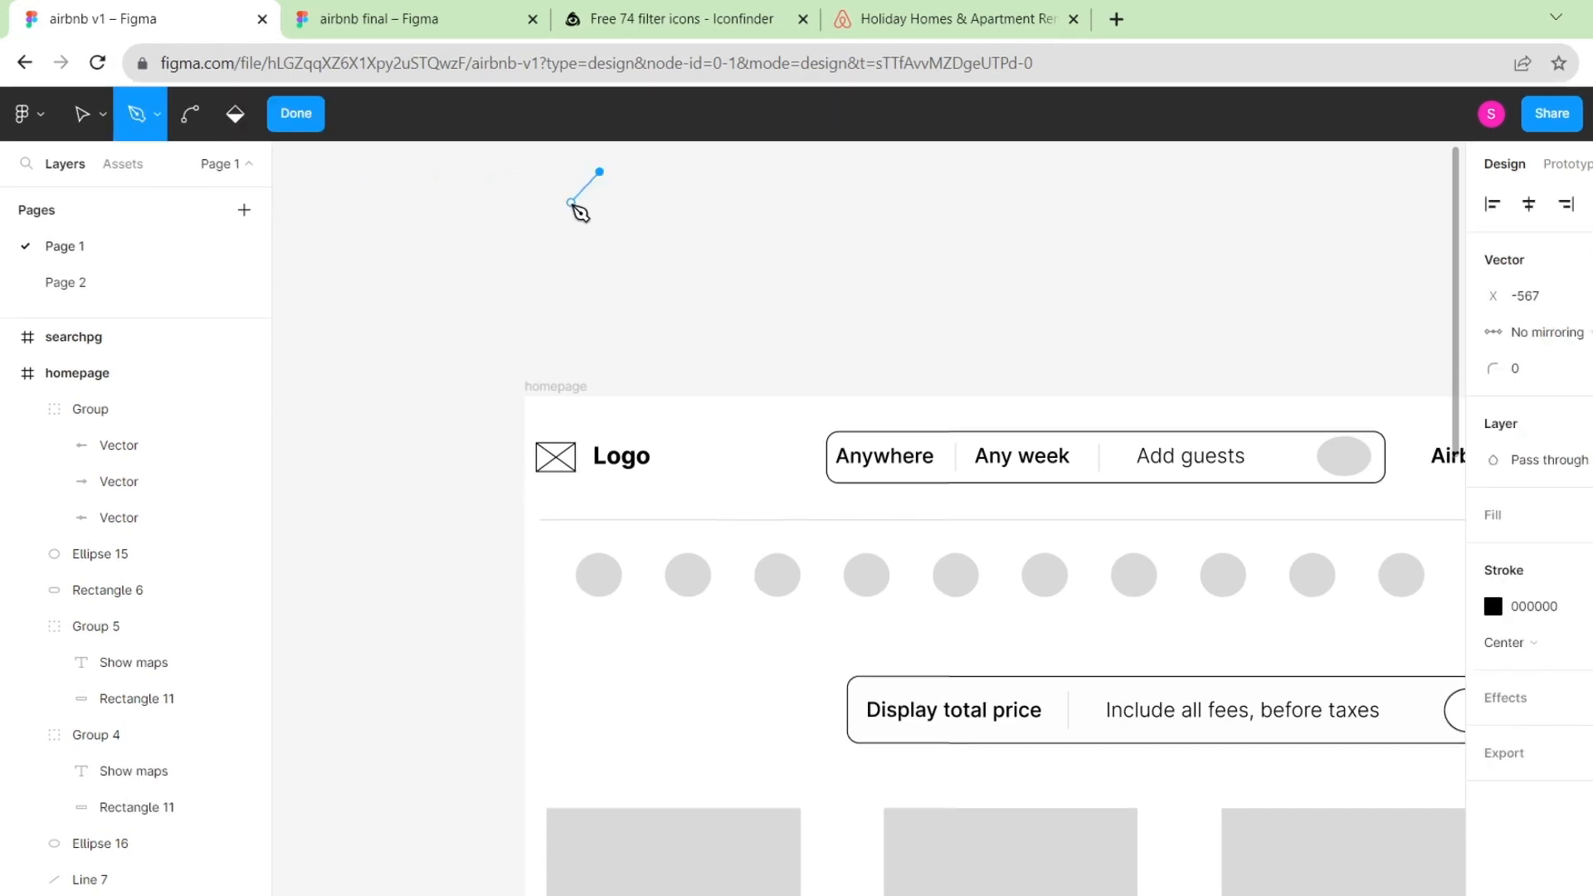
left_click(531, 255)
left_click(599, 241)
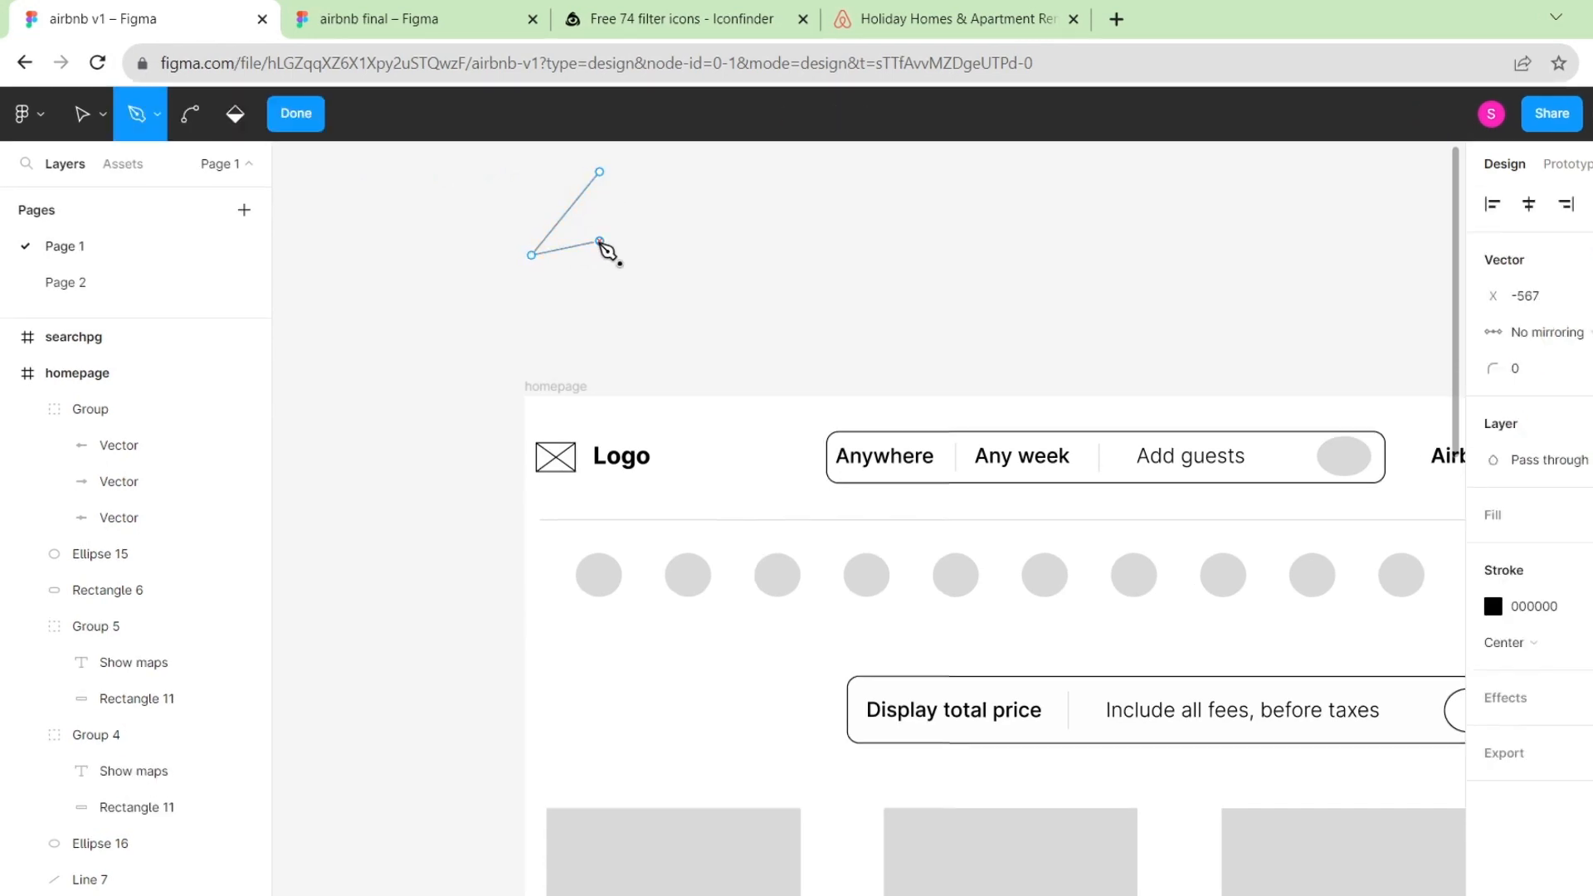
left_click(654, 255)
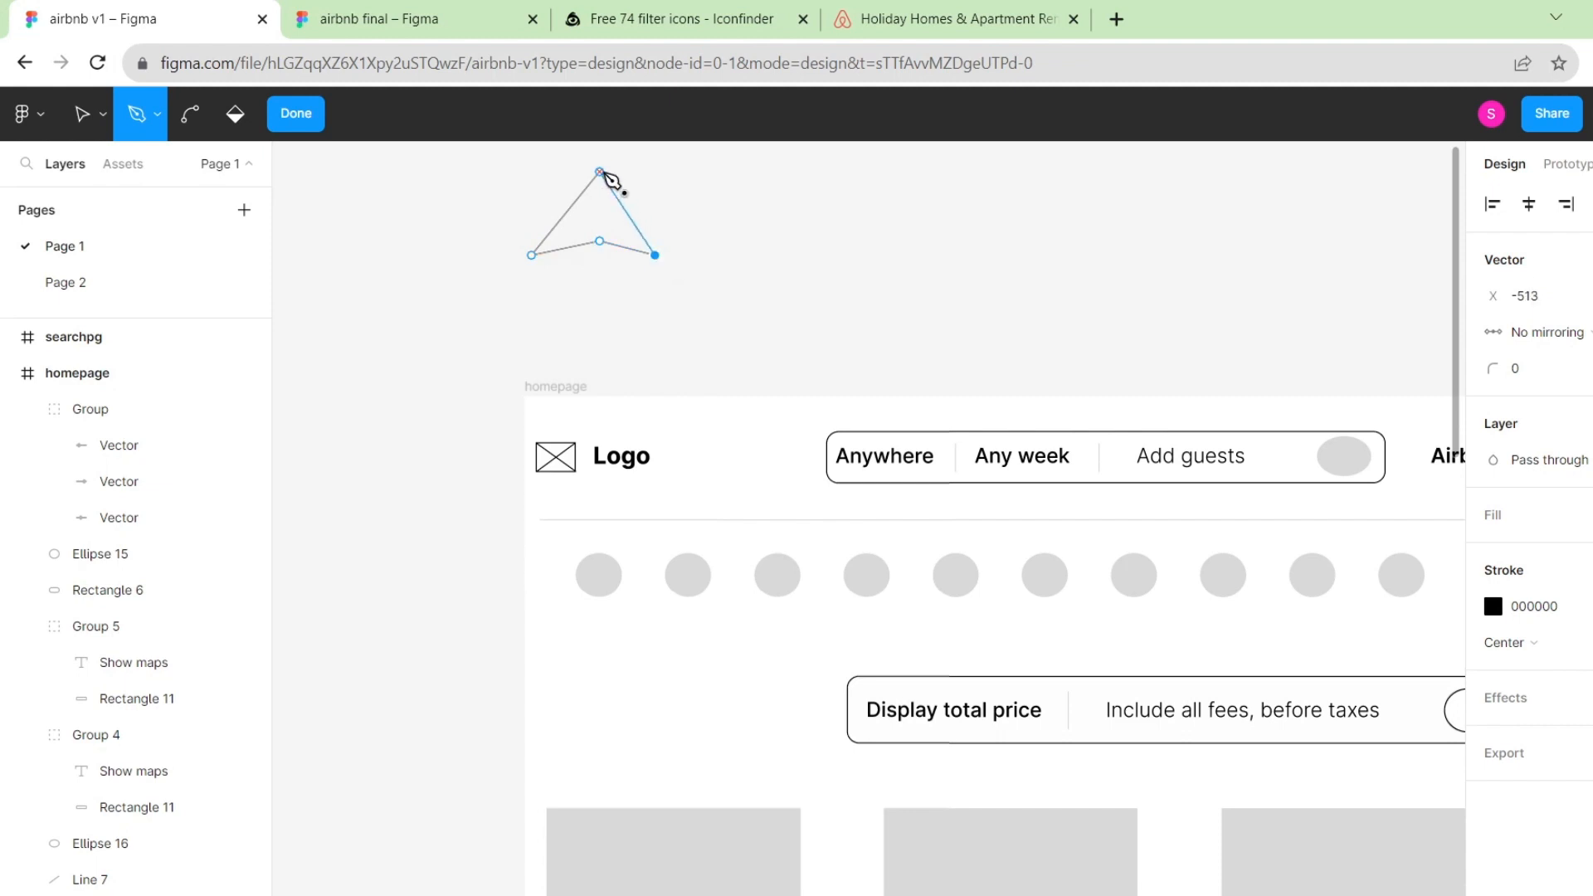
left_click(599, 172)
Add a small diamond inside the arrowhead outline, joined to its lower middle point.
left_click(599, 208)
left_click(618, 222)
left_click(578, 221)
left_click(599, 208)
left_click(578, 222)
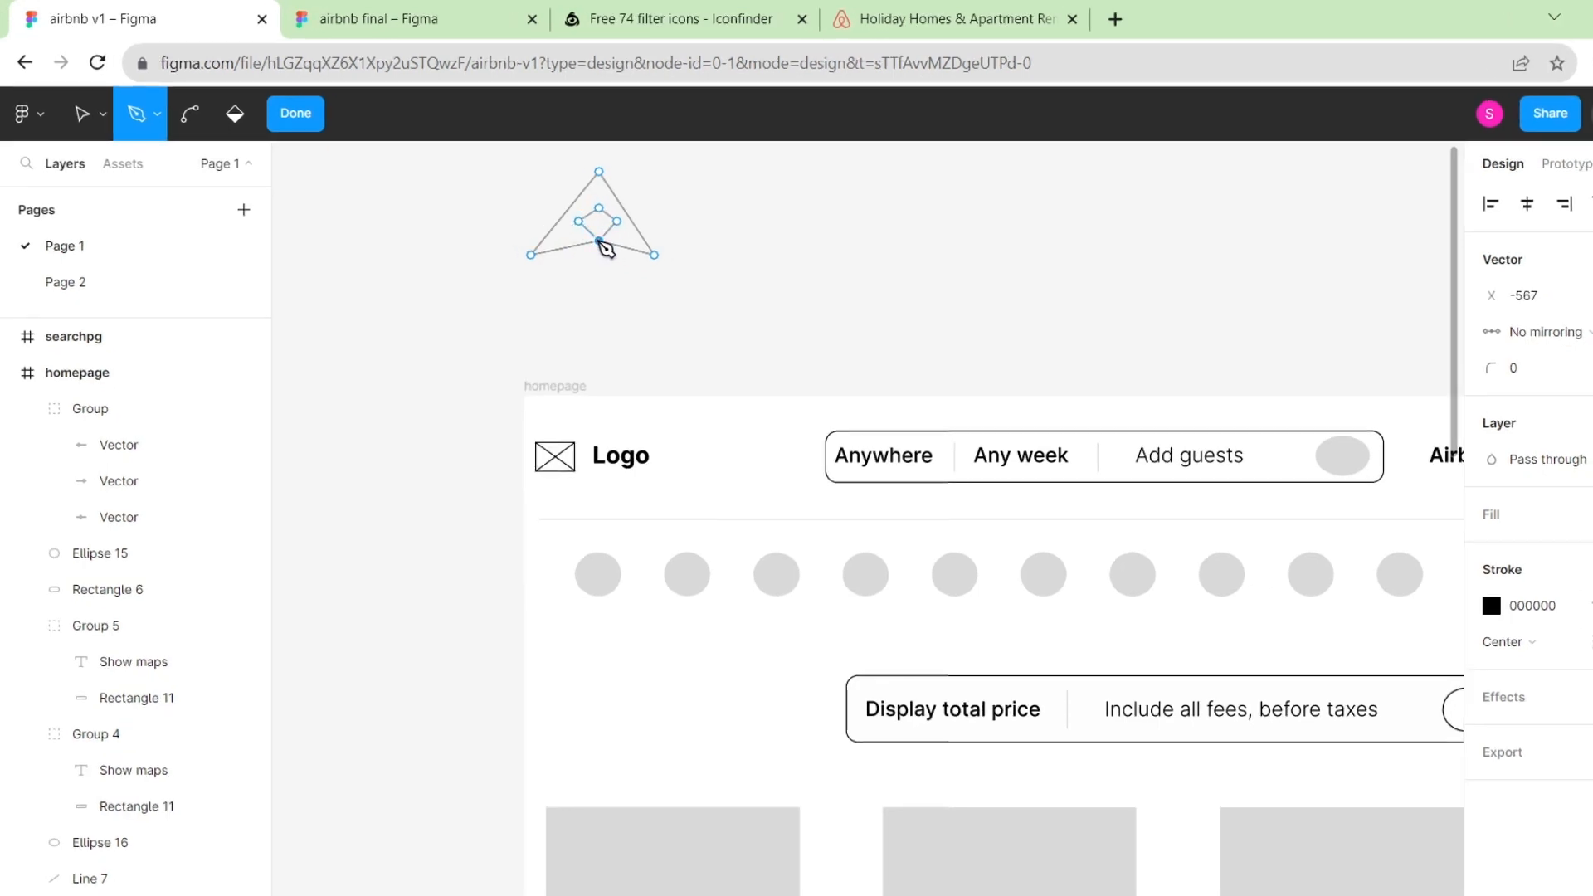
left_click(600, 240)
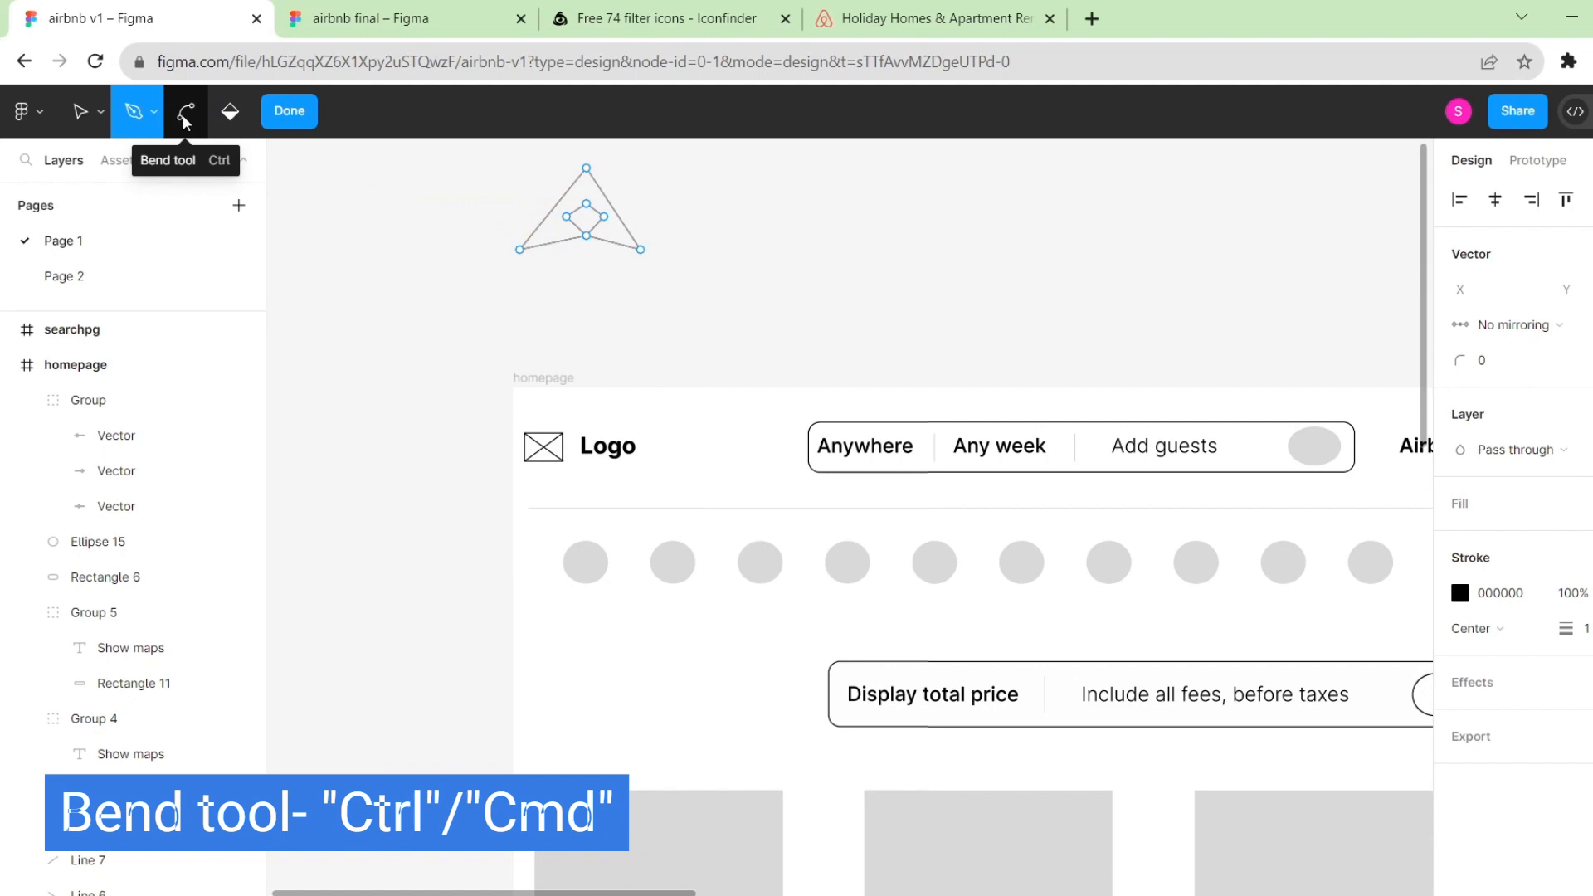
Round the outline's three outer corners and the diamond's top point with the Bend tool, making the shape about 133 × 90.
left_click(172, 108)
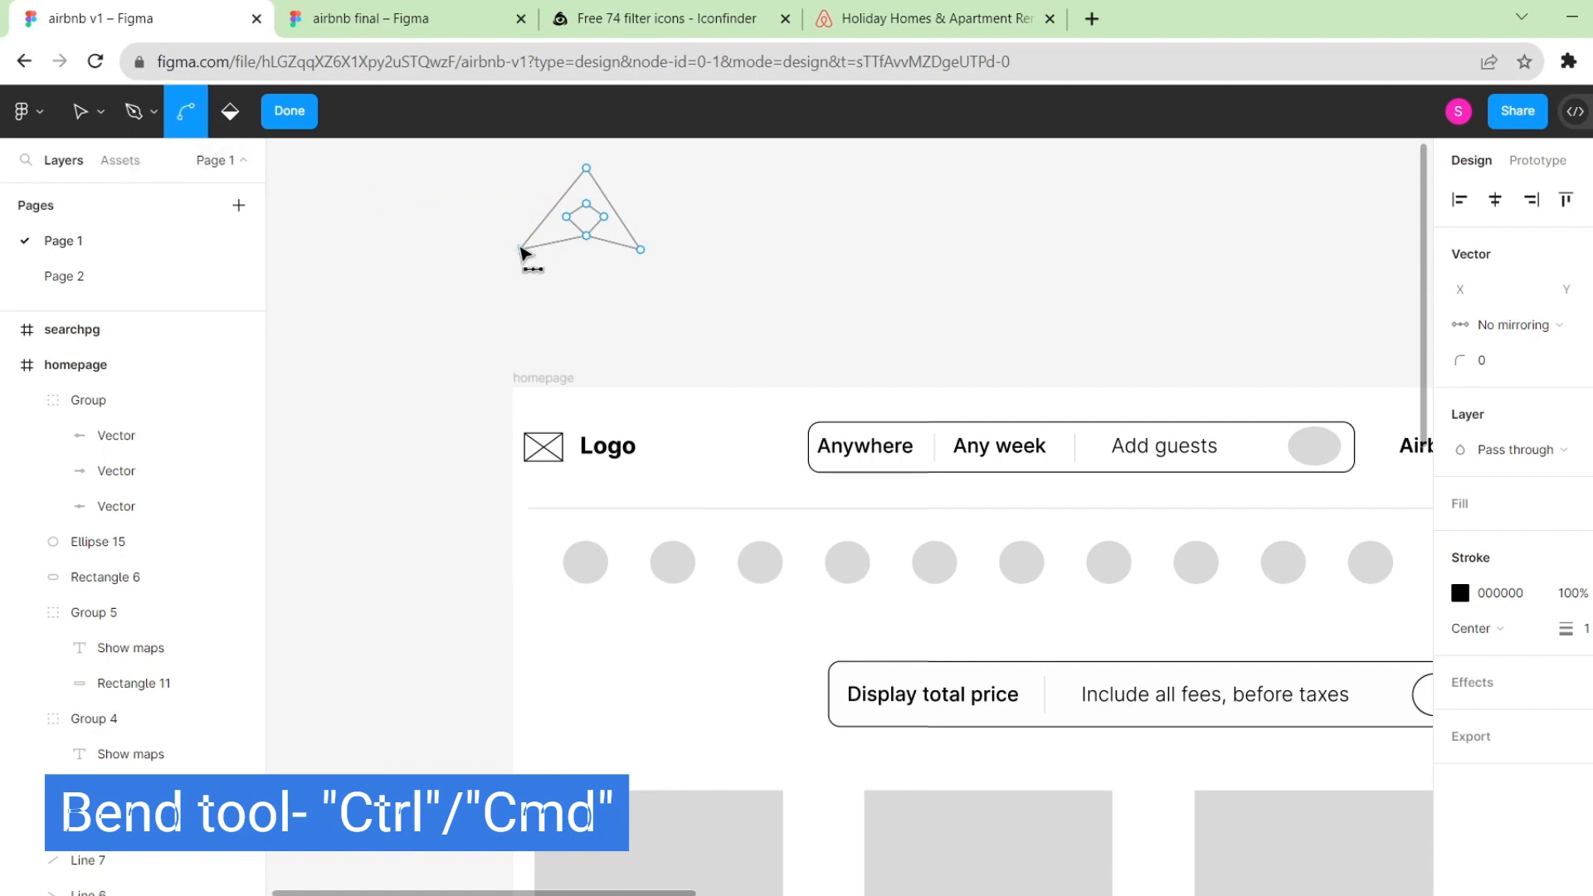
left_click_drag(523, 250, 496, 230)
left_click_drag(587, 169, 559, 167)
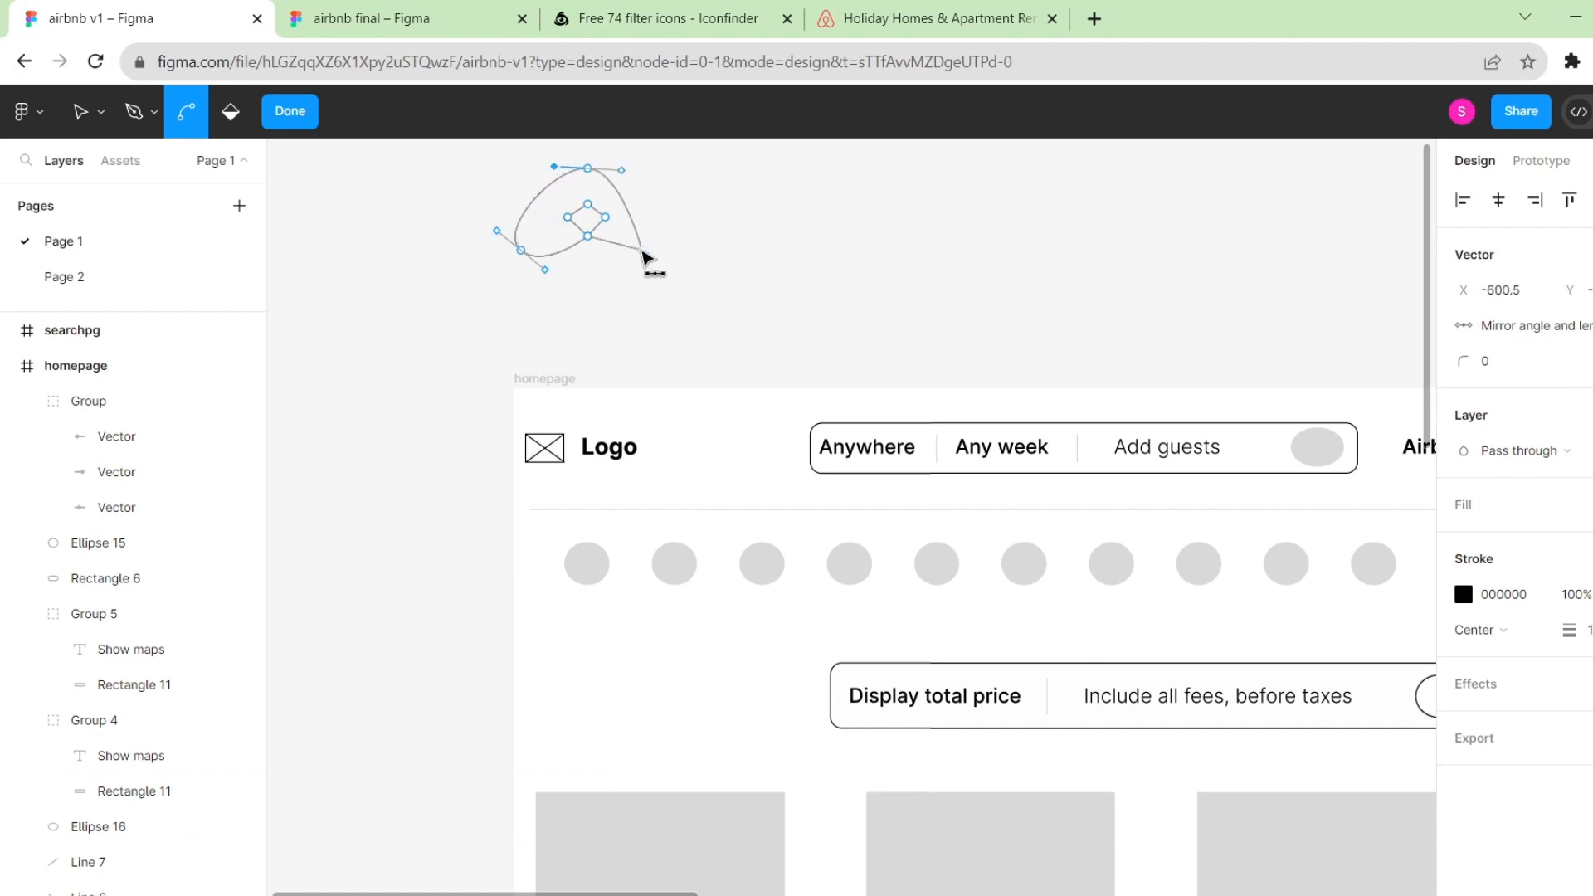
left_click_drag(643, 249, 565, 204)
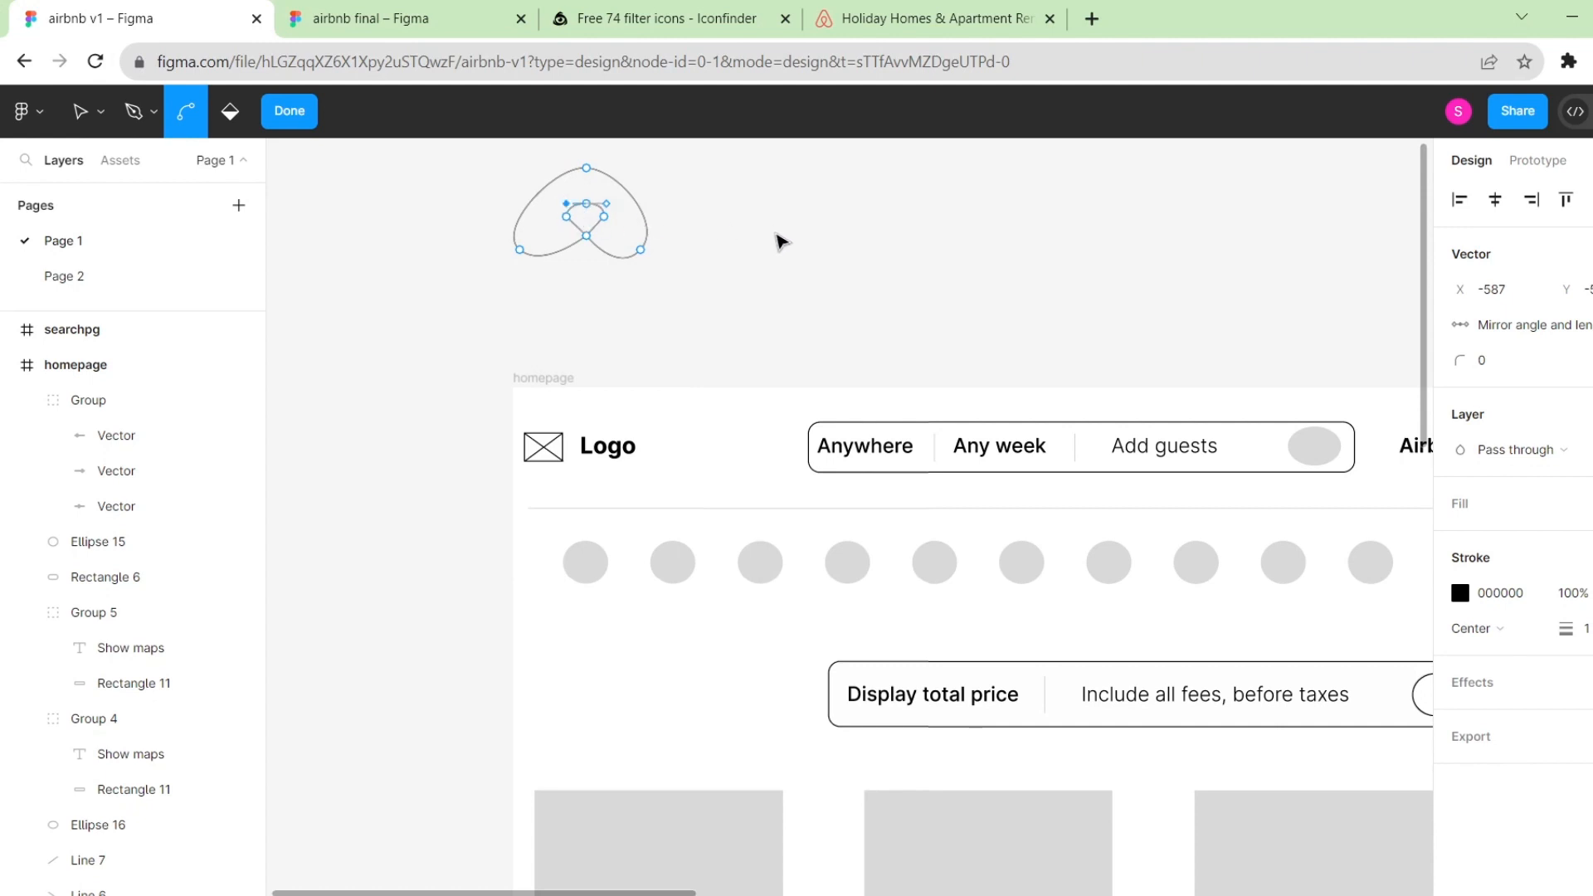
key("Escape")
key("Escape")
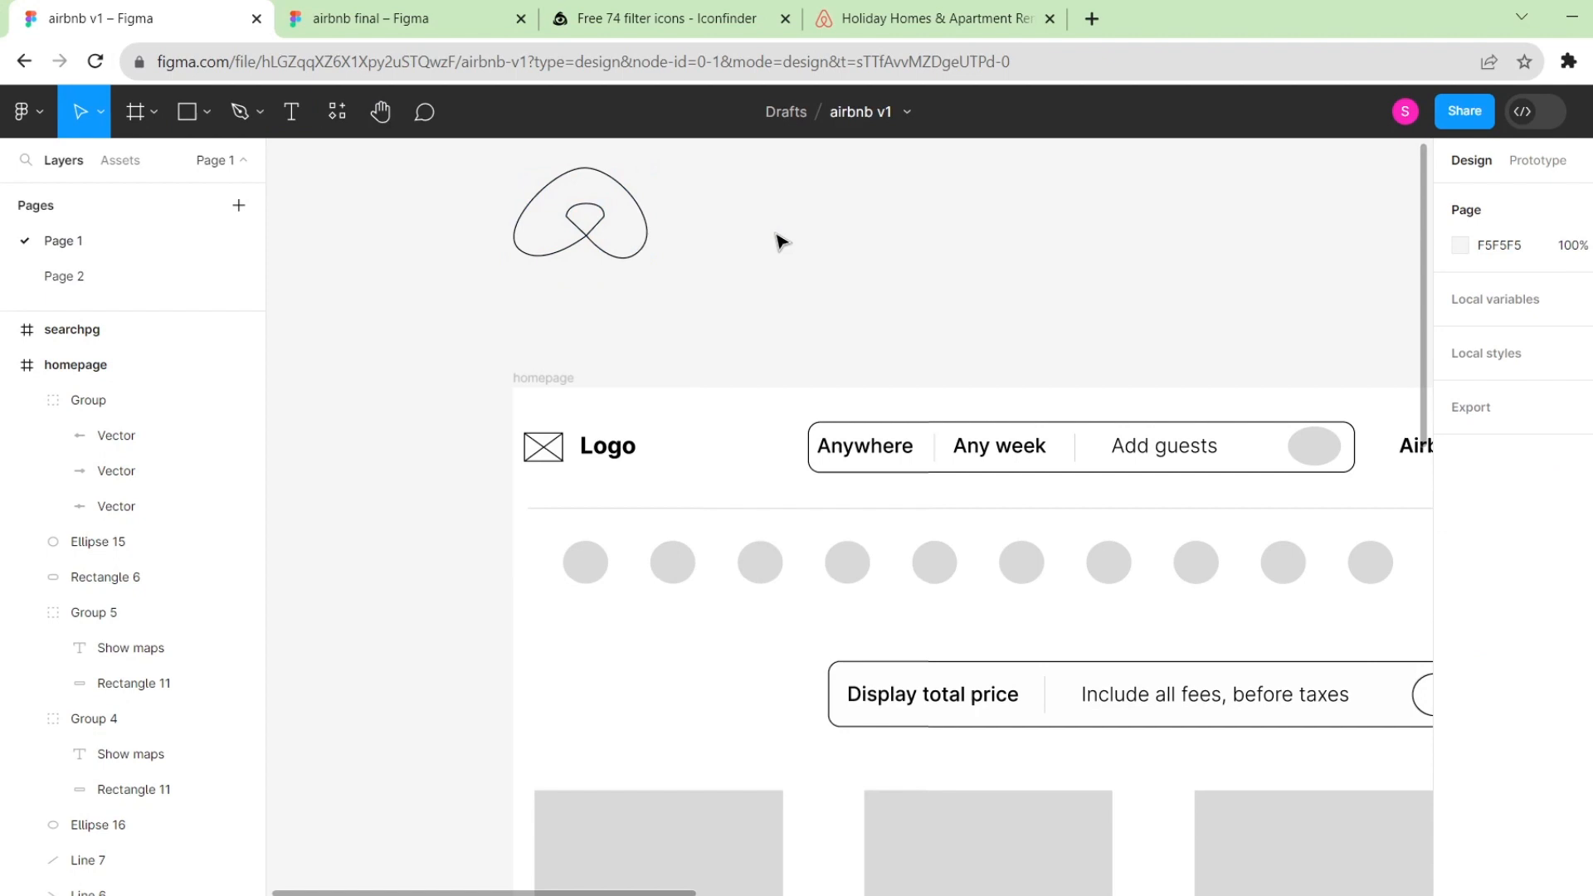
Set the logo vector's stroke weight to 4 and its stroke colour to FF7373.
left_click(641, 218)
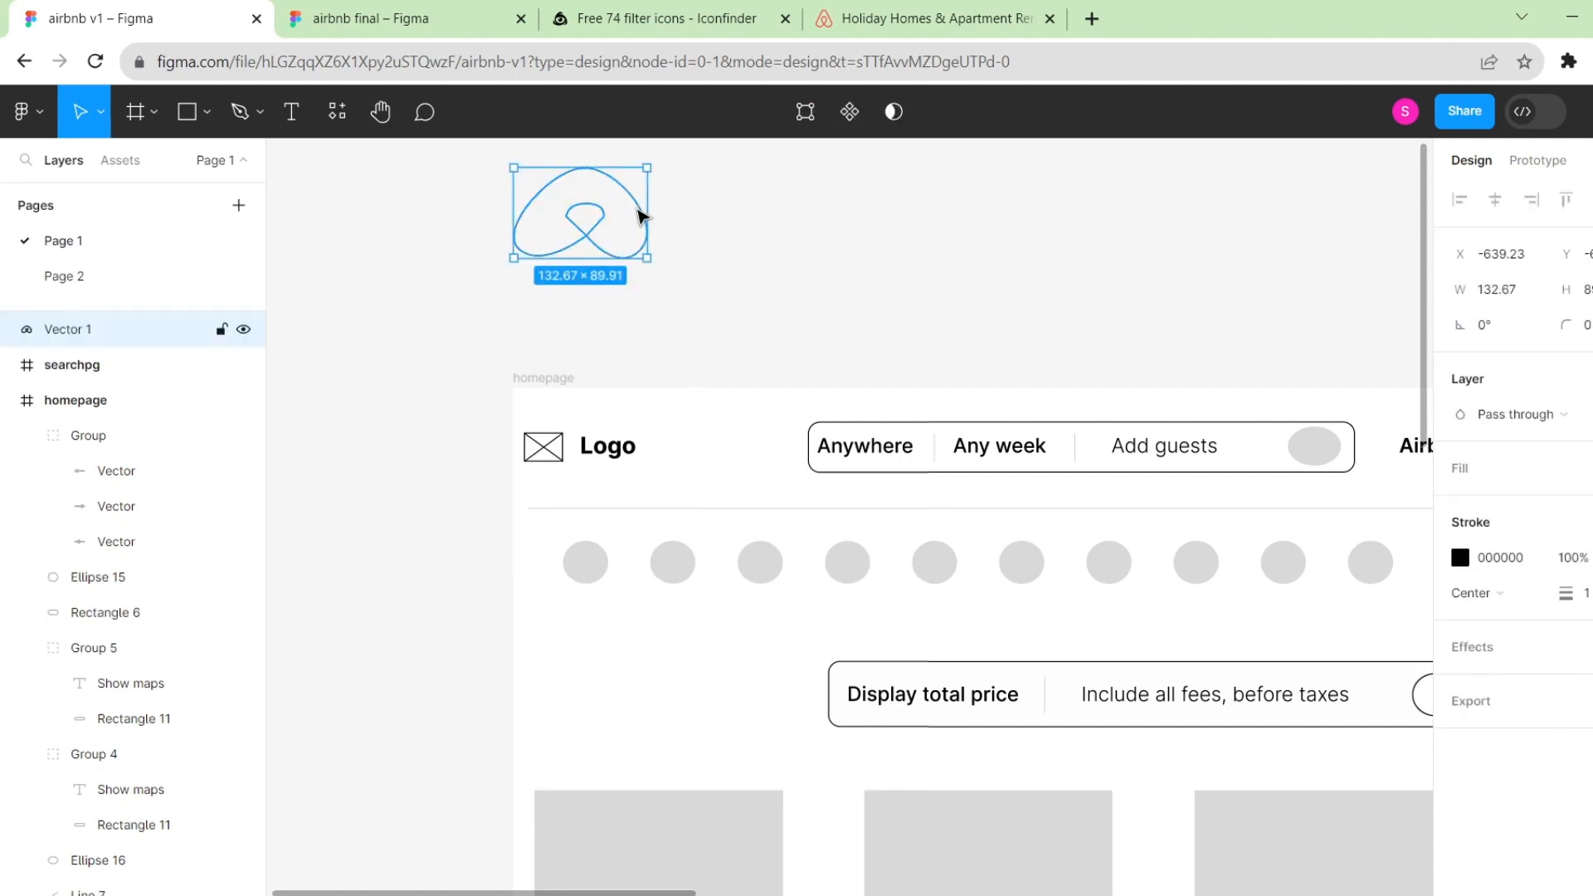
left_click(1565, 591)
left_click_drag(1565, 586, 1571, 585)
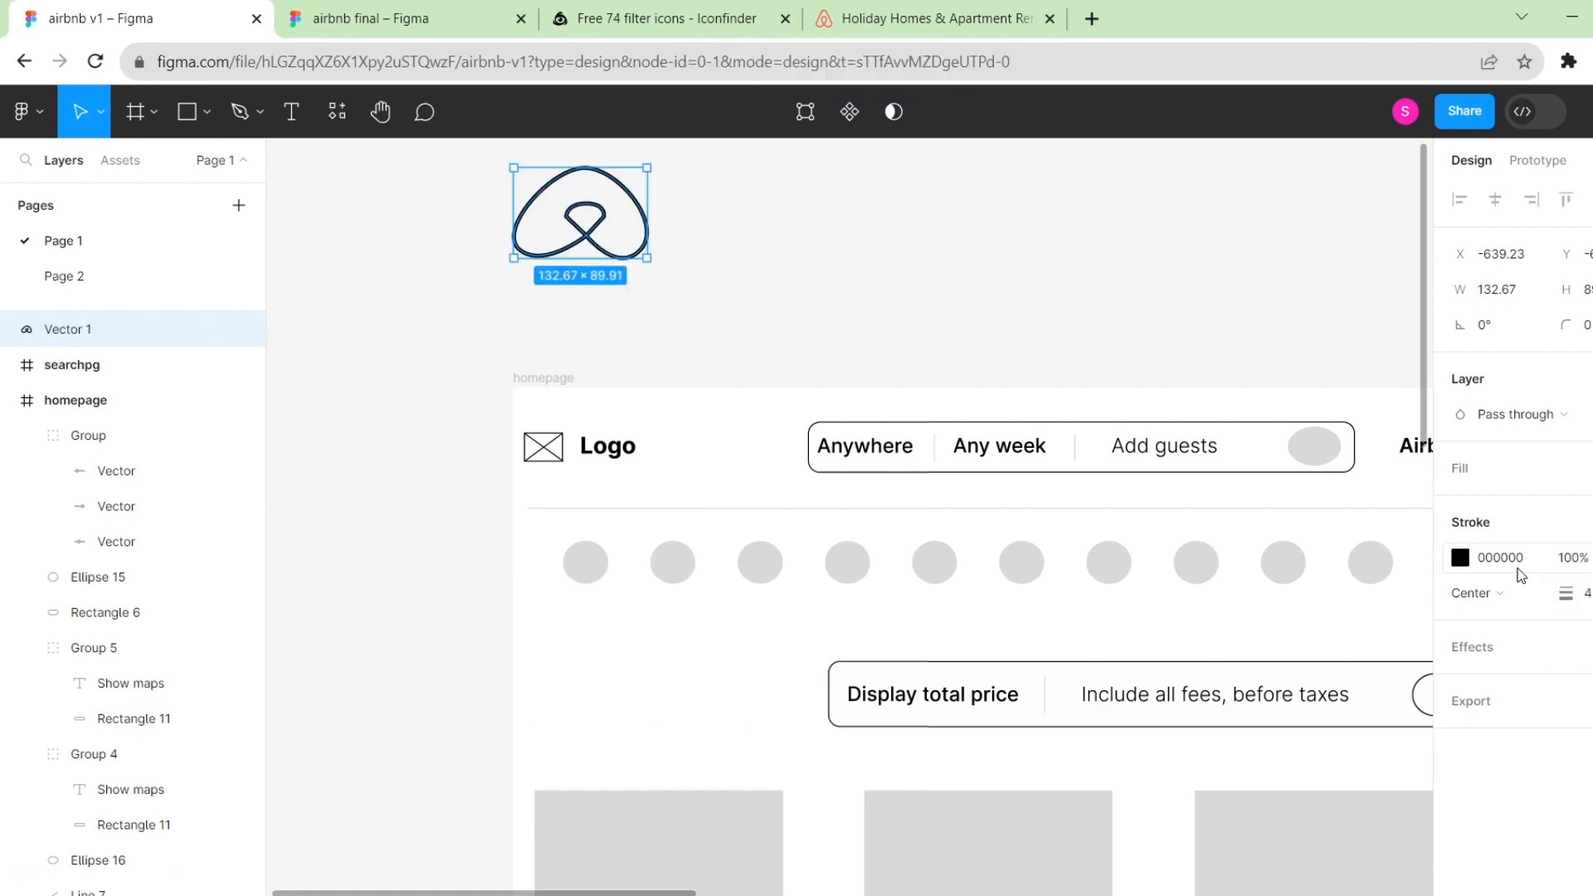
left_click(1460, 559)
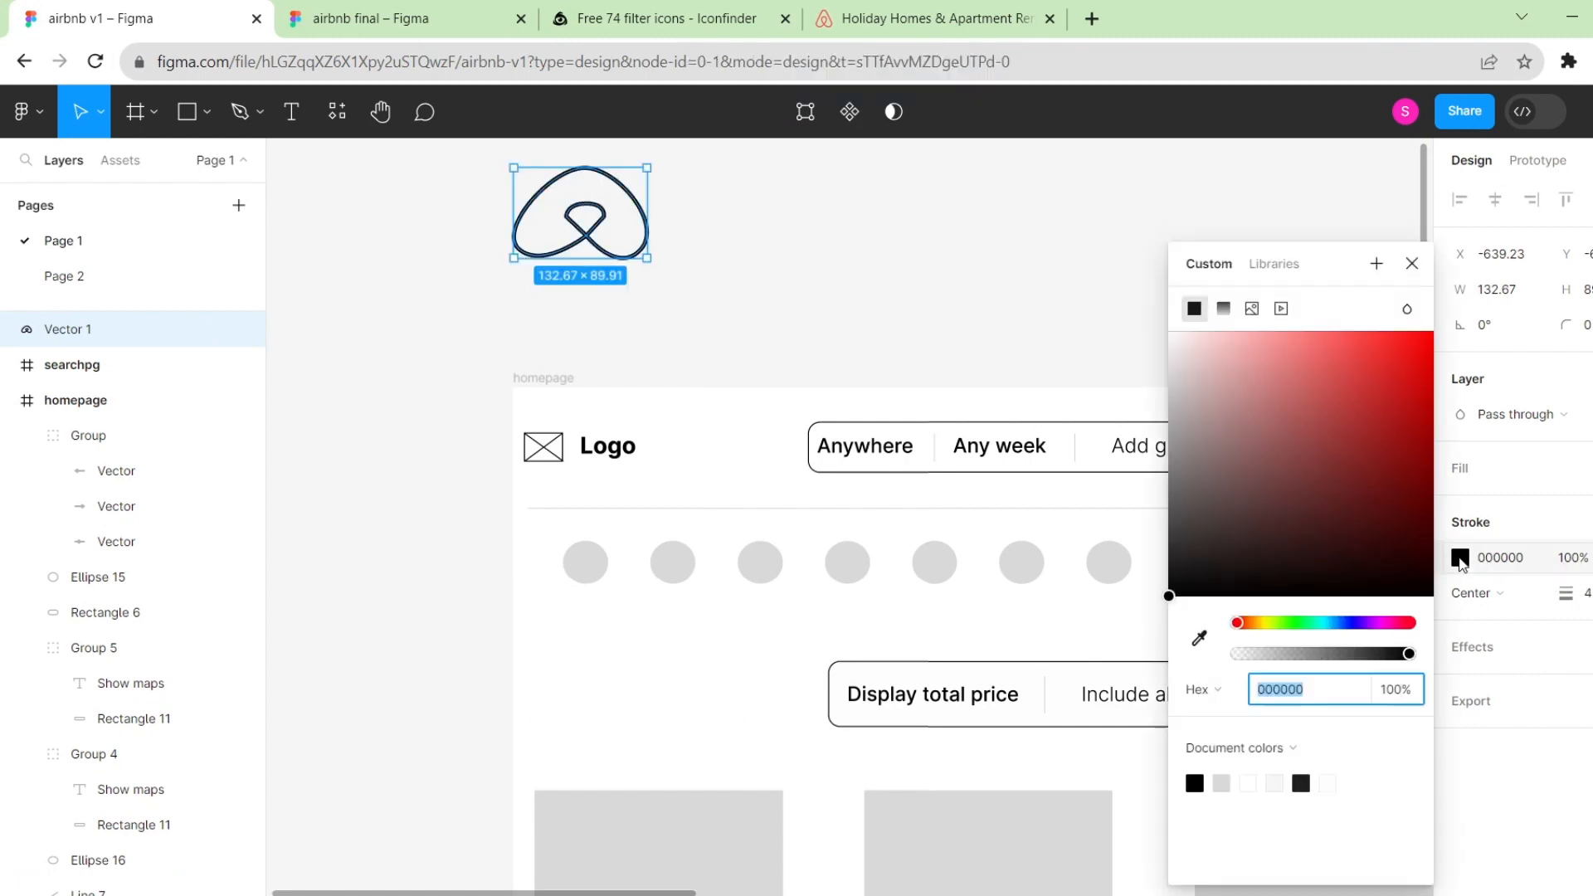
left_click(1389, 337)
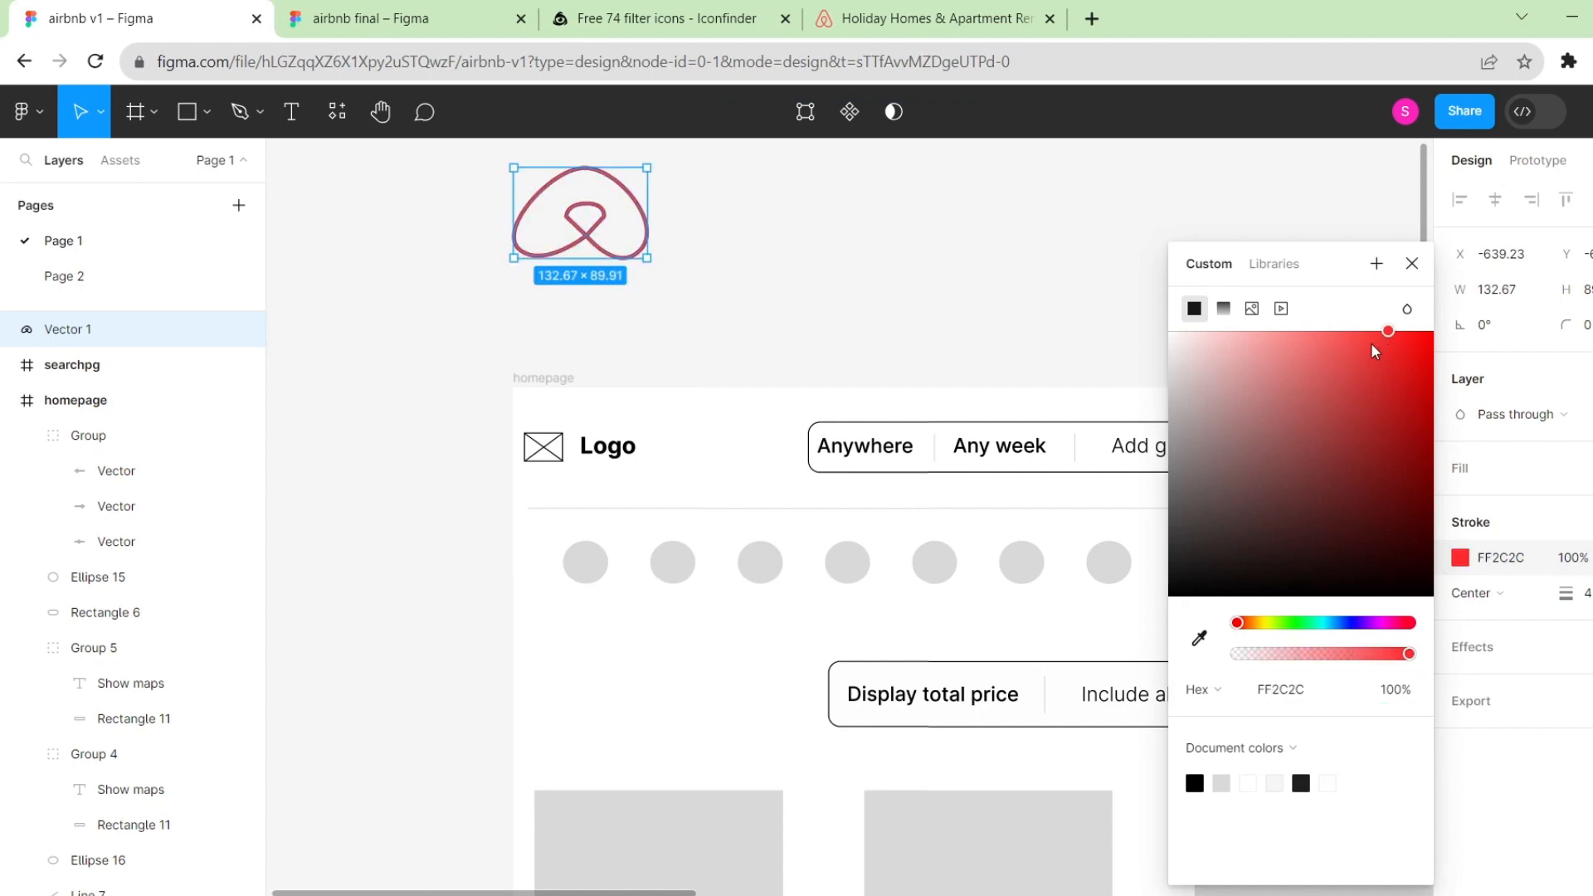
left_click(1316, 336)
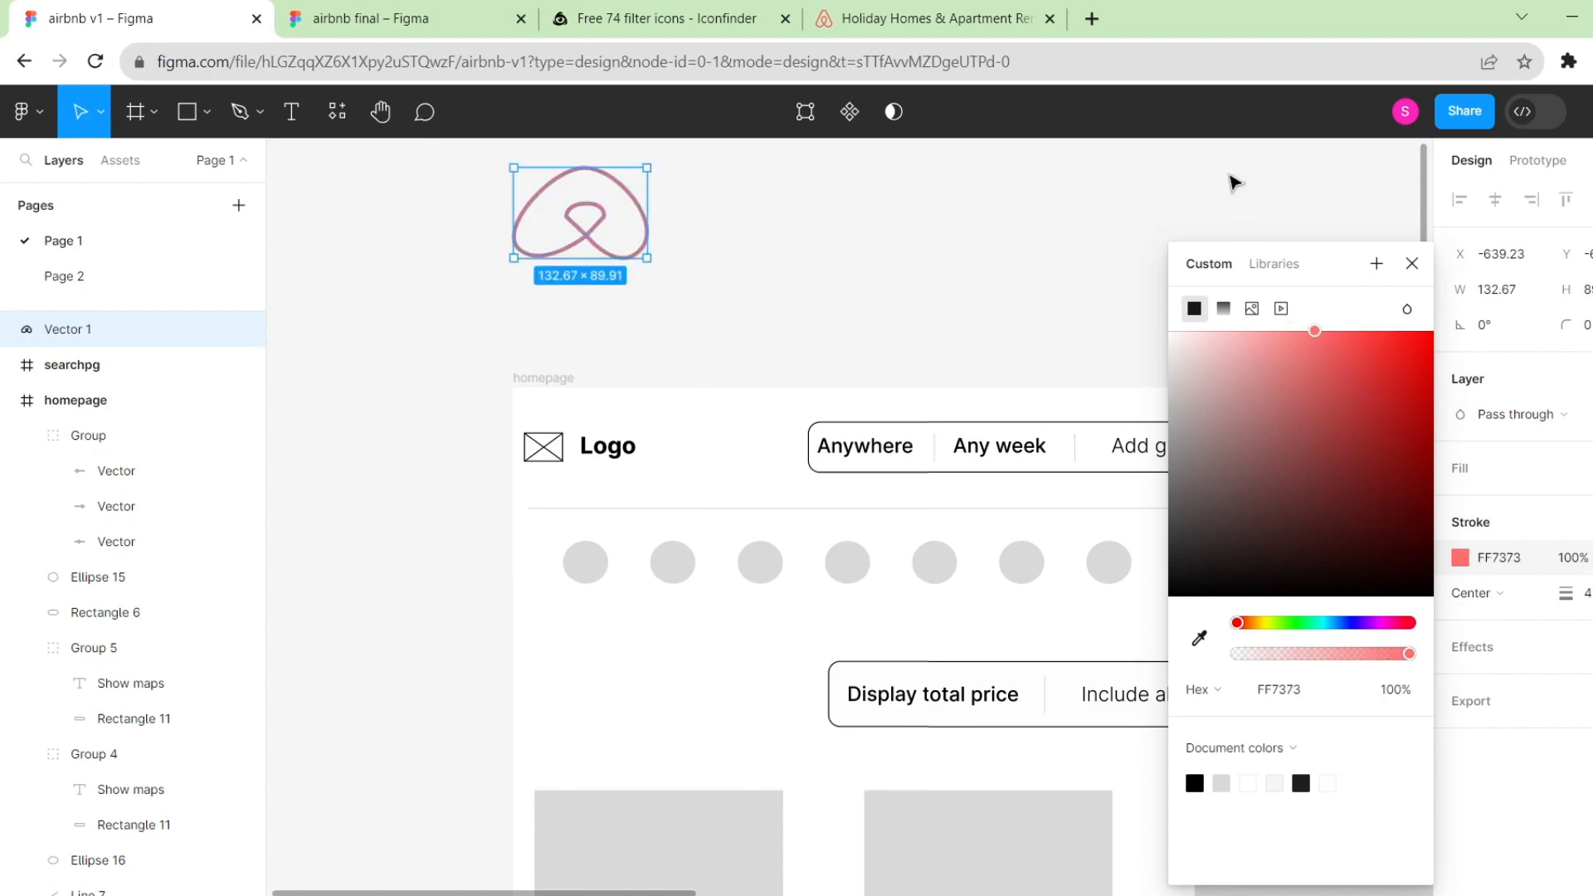
left_click(1233, 183)
Narrow the pink logo vector to about 63 × 90, giving it the Airbnb logo's proportions.
left_click(605, 220)
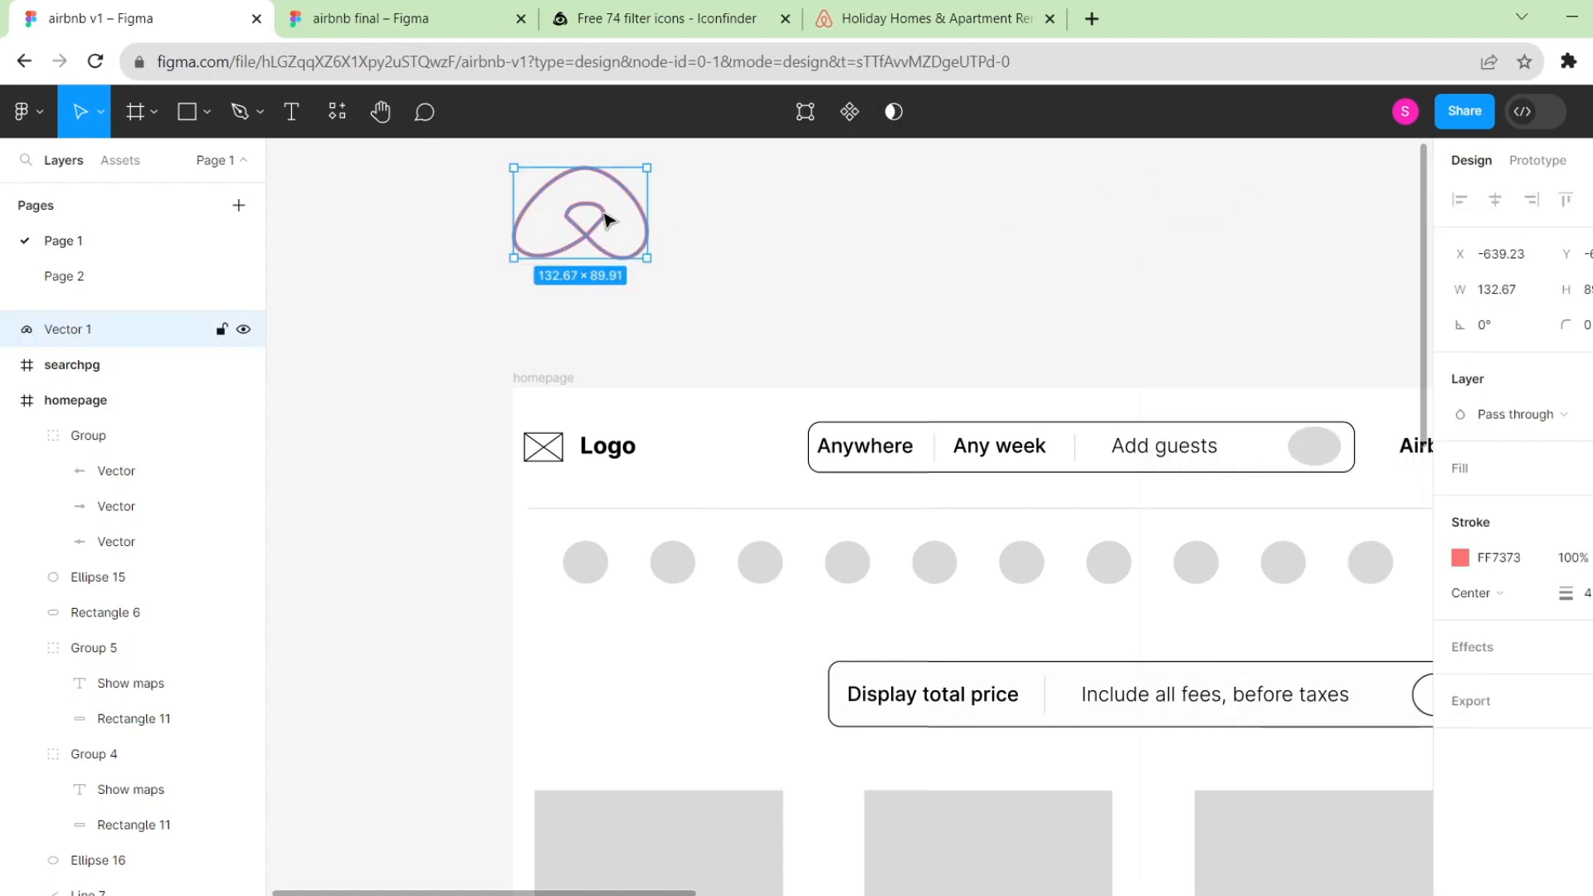
left_click_drag(647, 209, 579, 208)
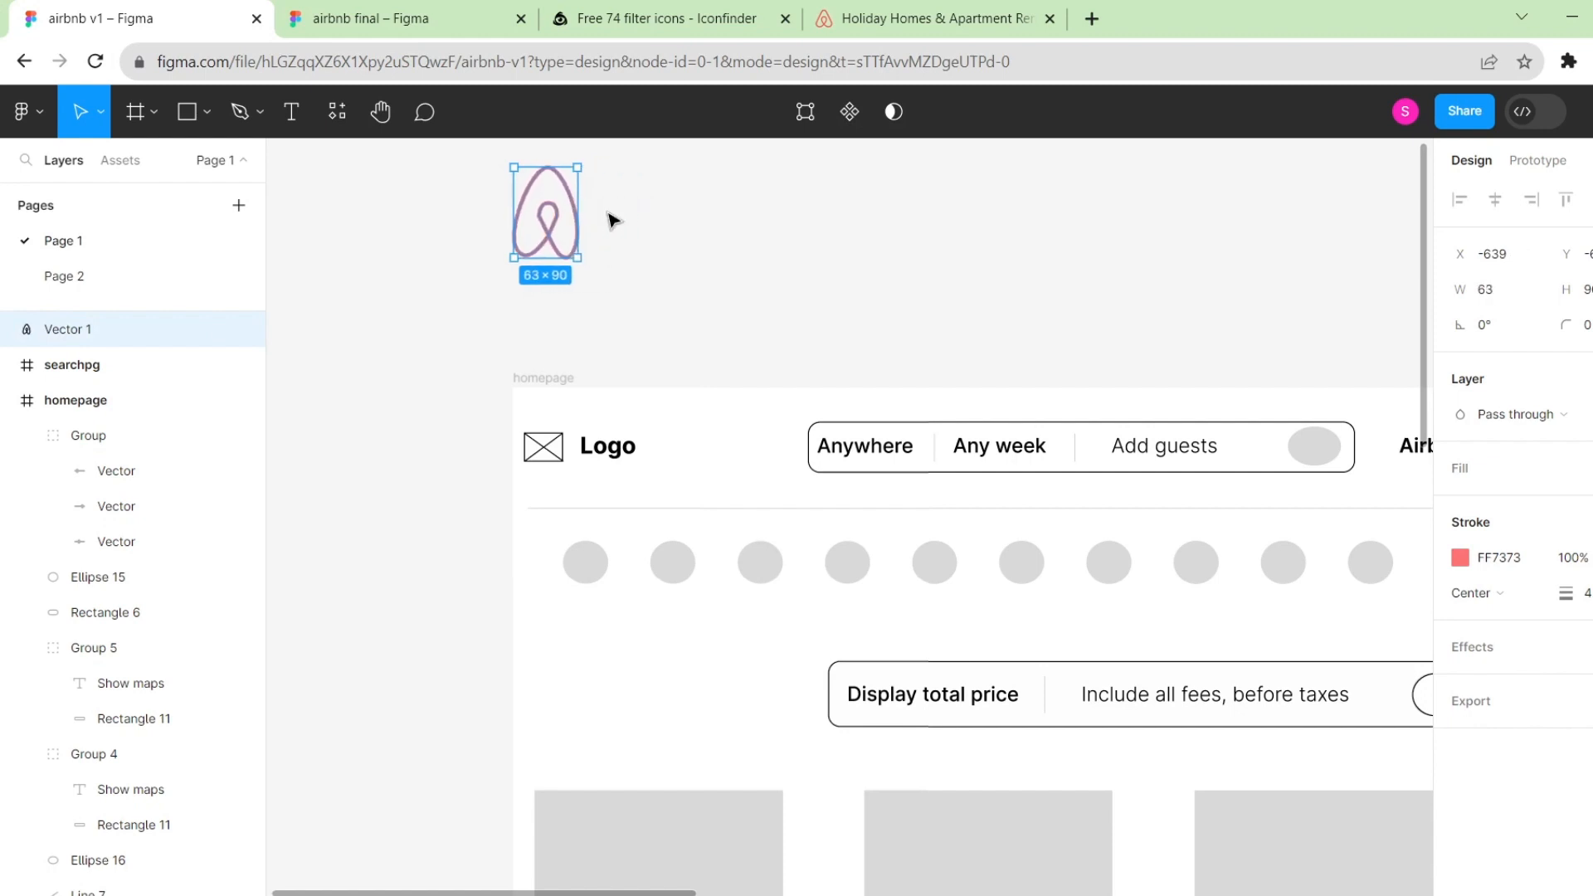
left_click(691, 229)
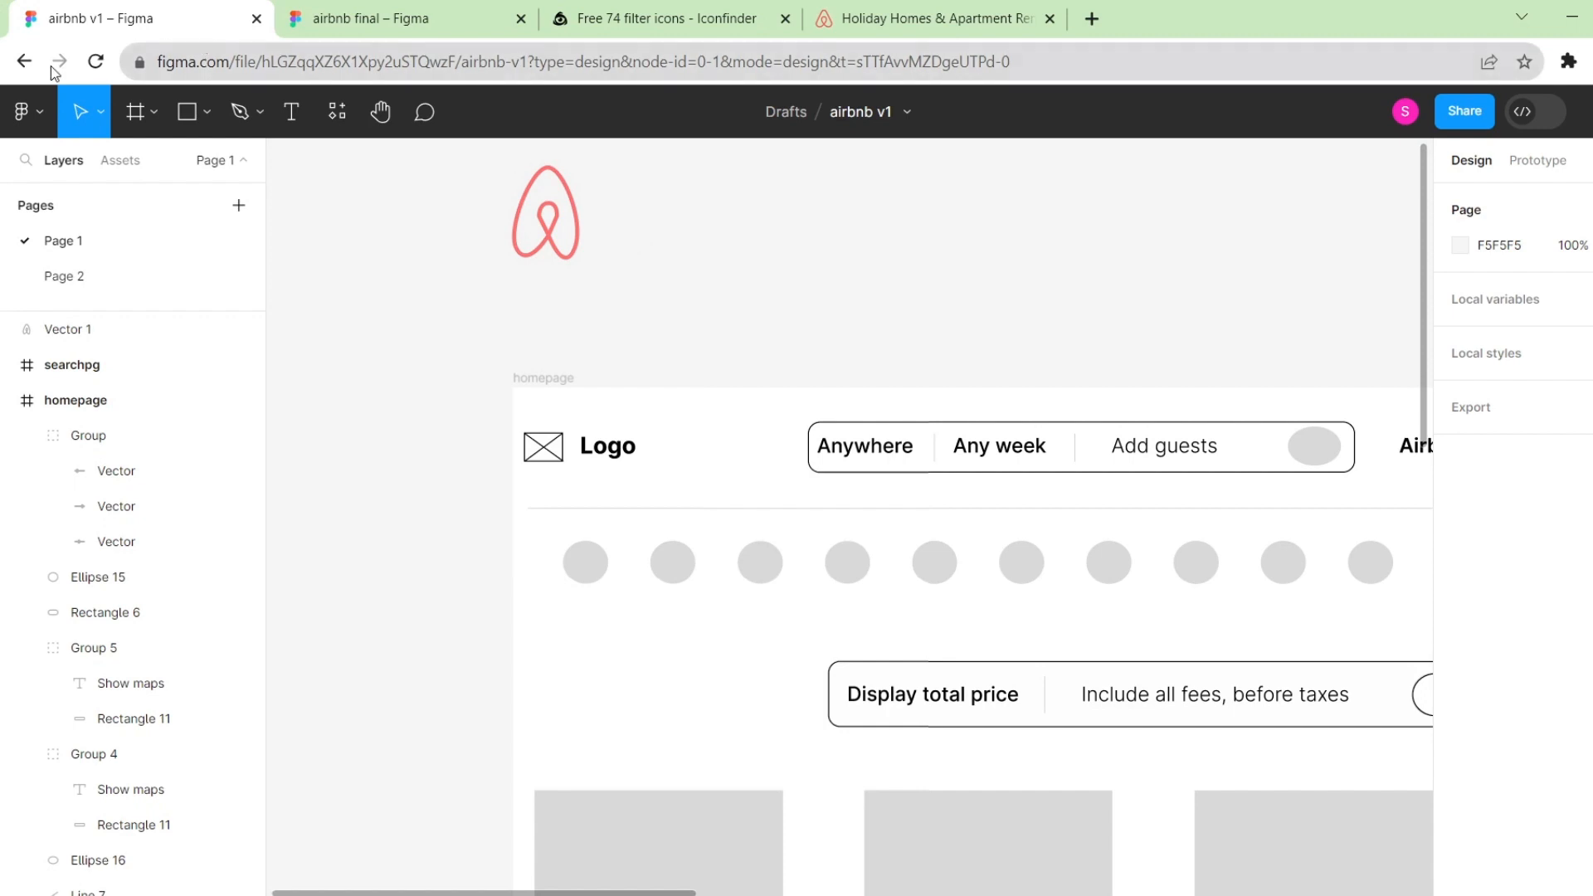
Go back to the files, open Figma Community, search for "icon" and view the Iconify plugin page.
left_click(38, 112)
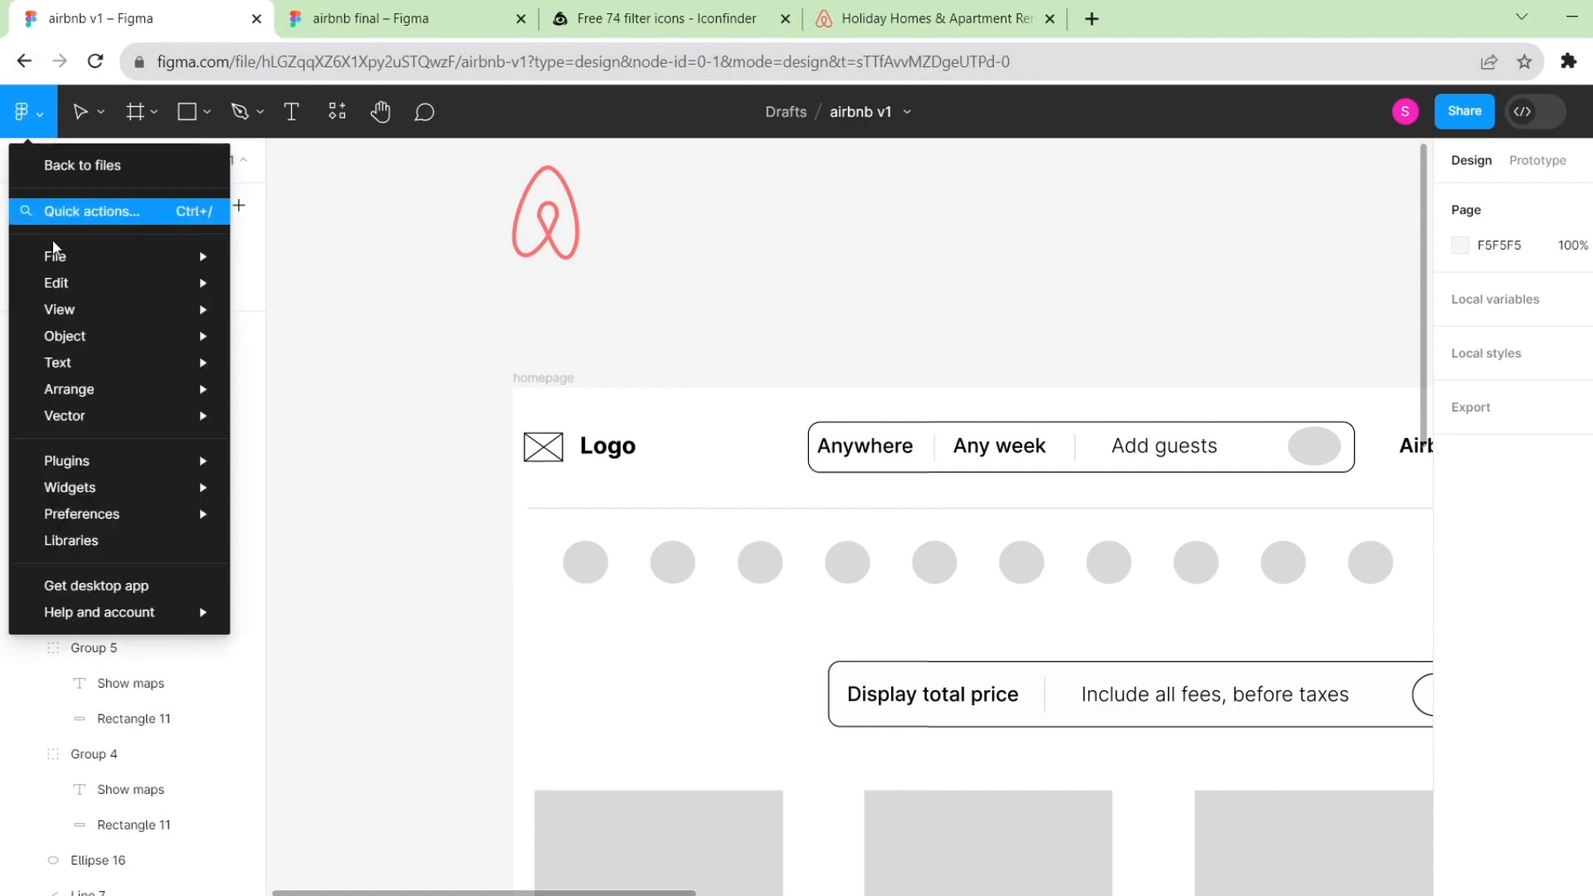
mouse_move(87, 498)
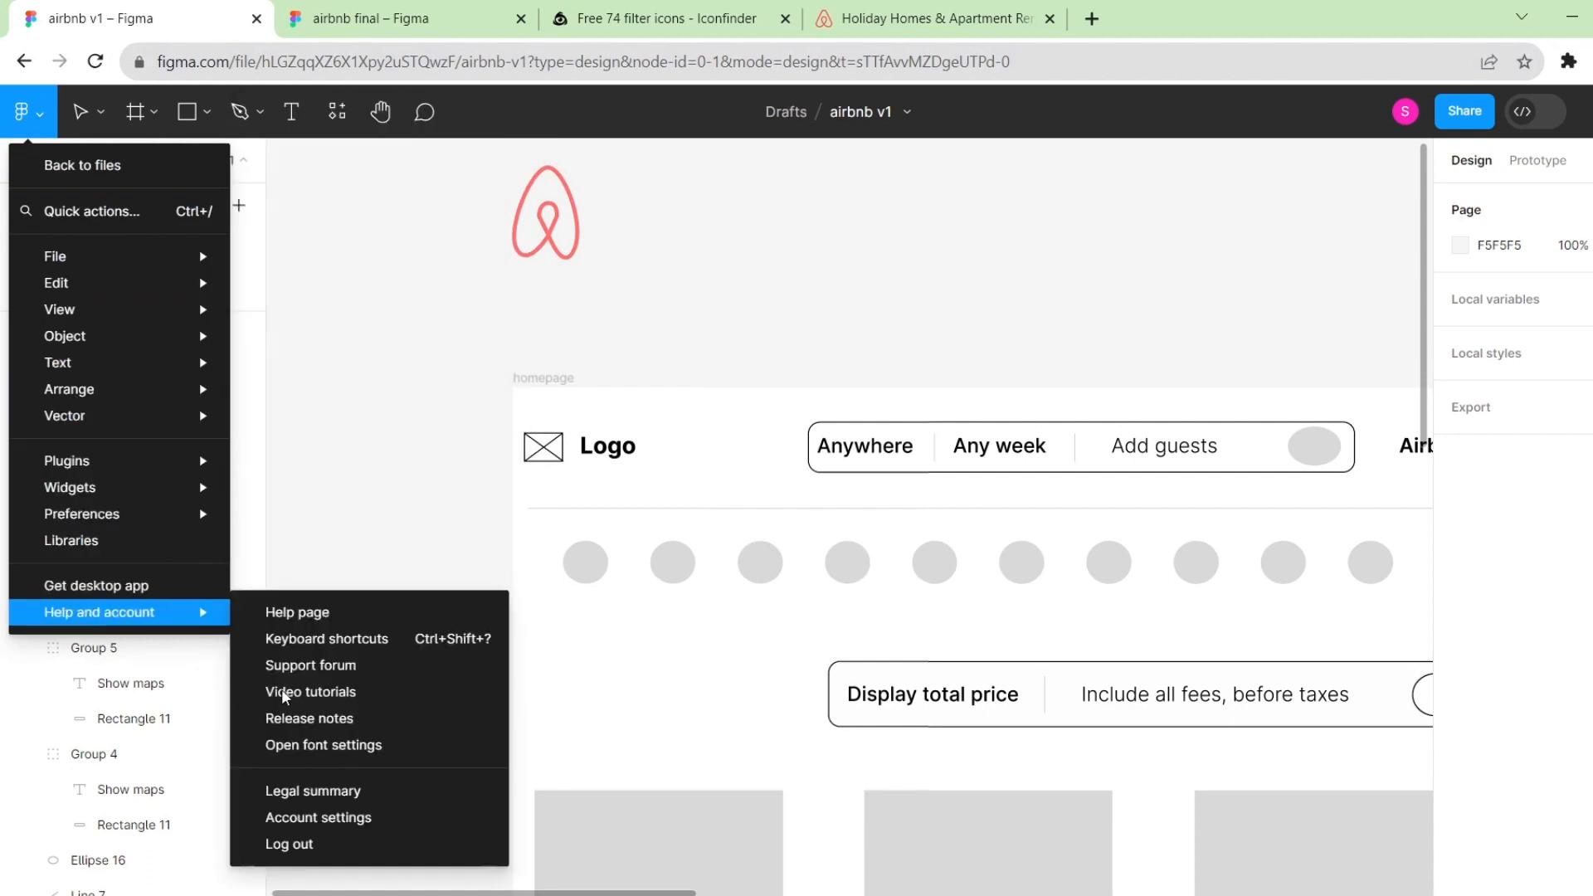
left_click(100, 169)
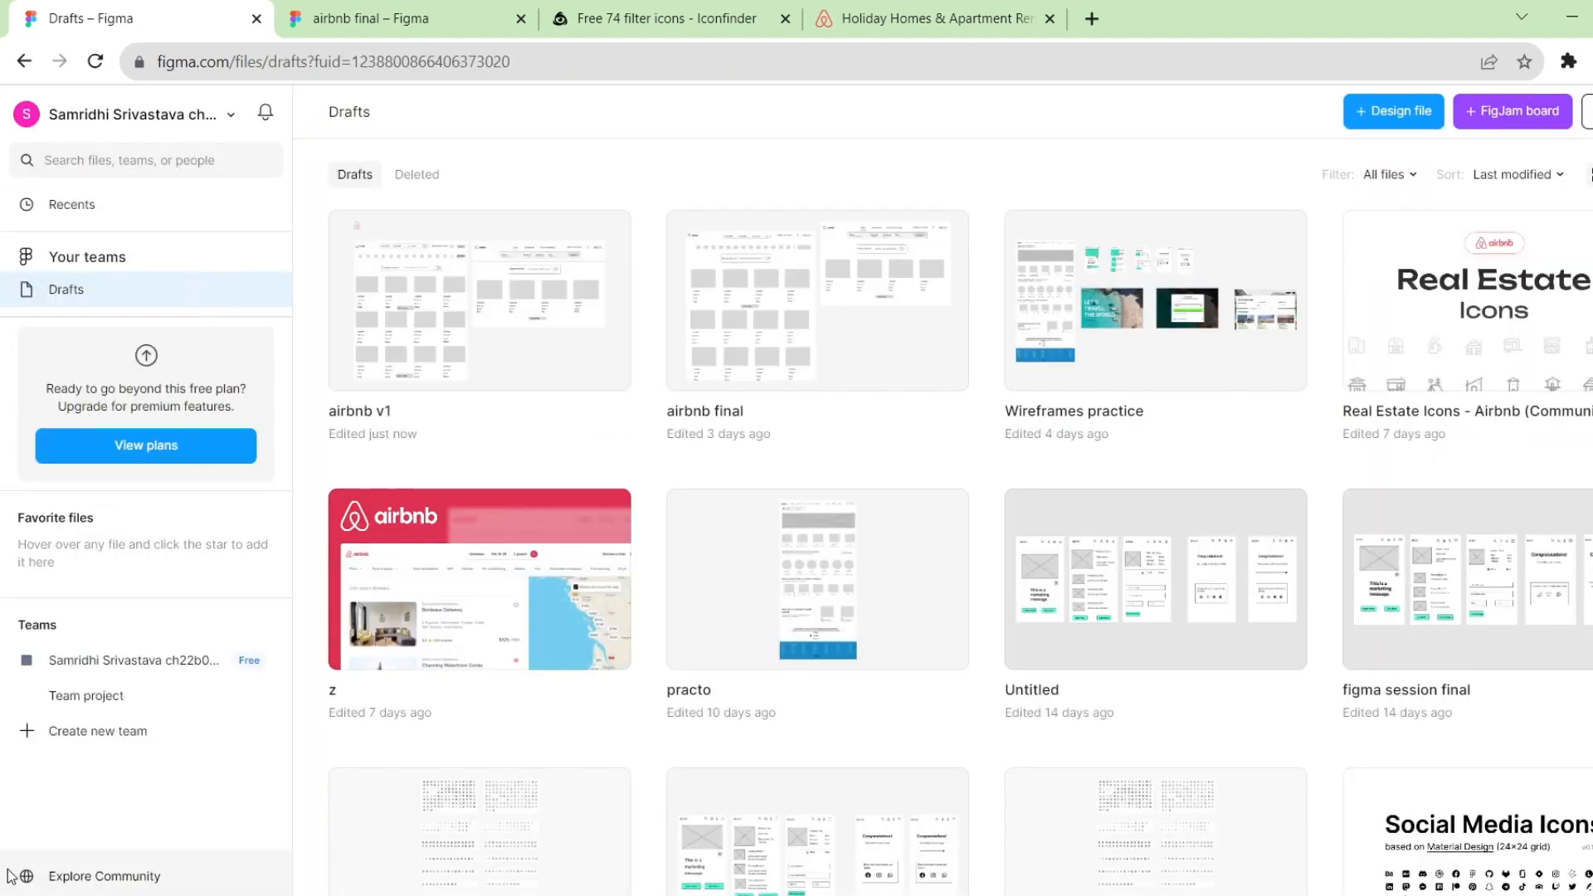
left_click(205, 884)
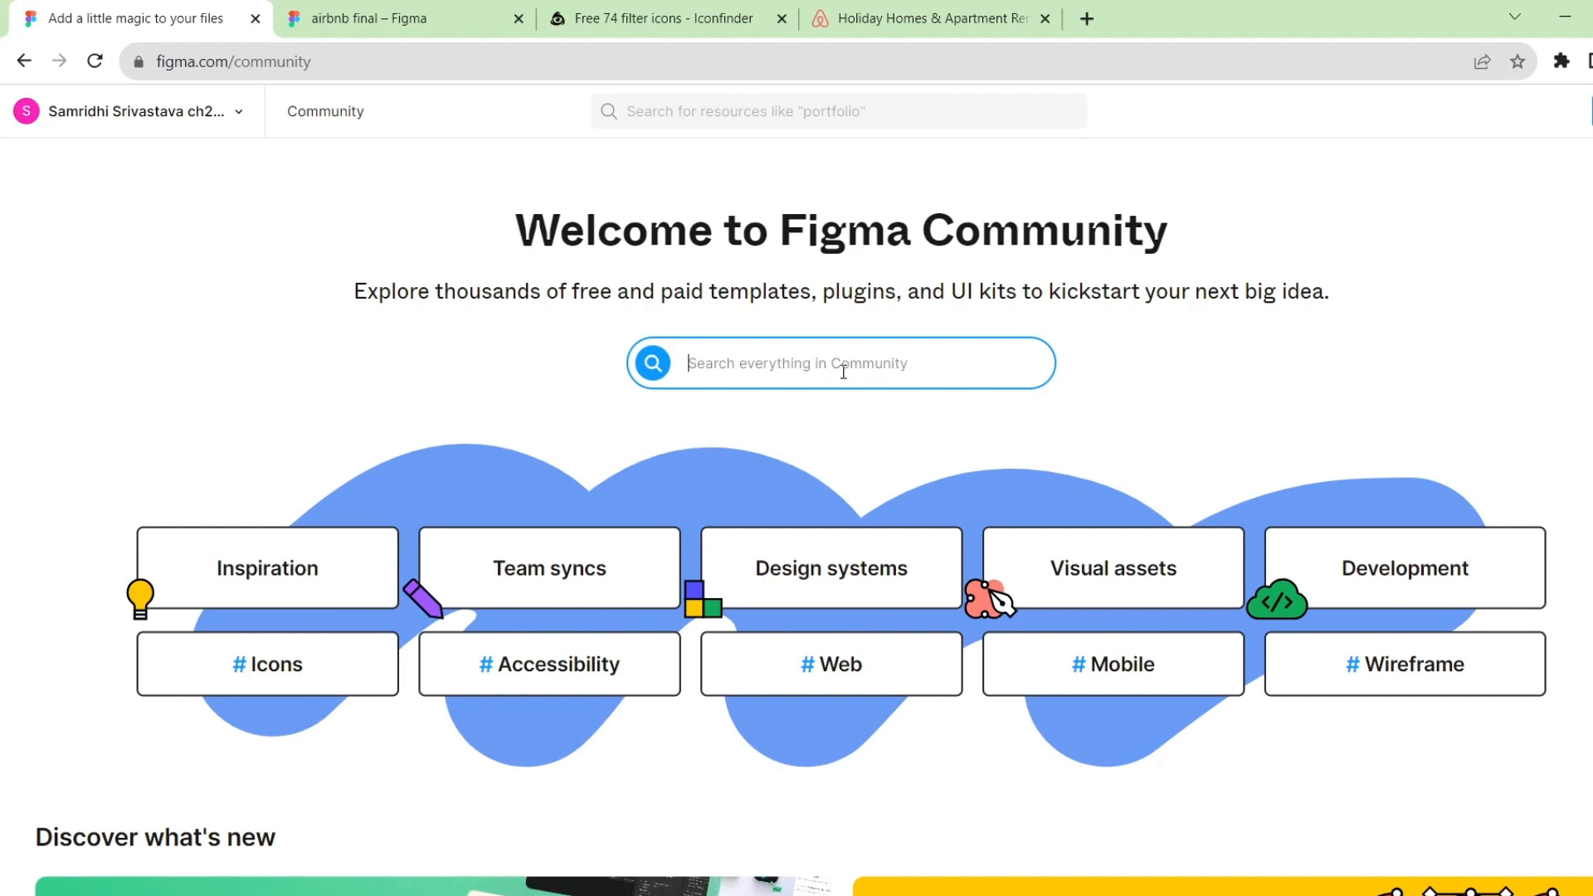
type("icon")
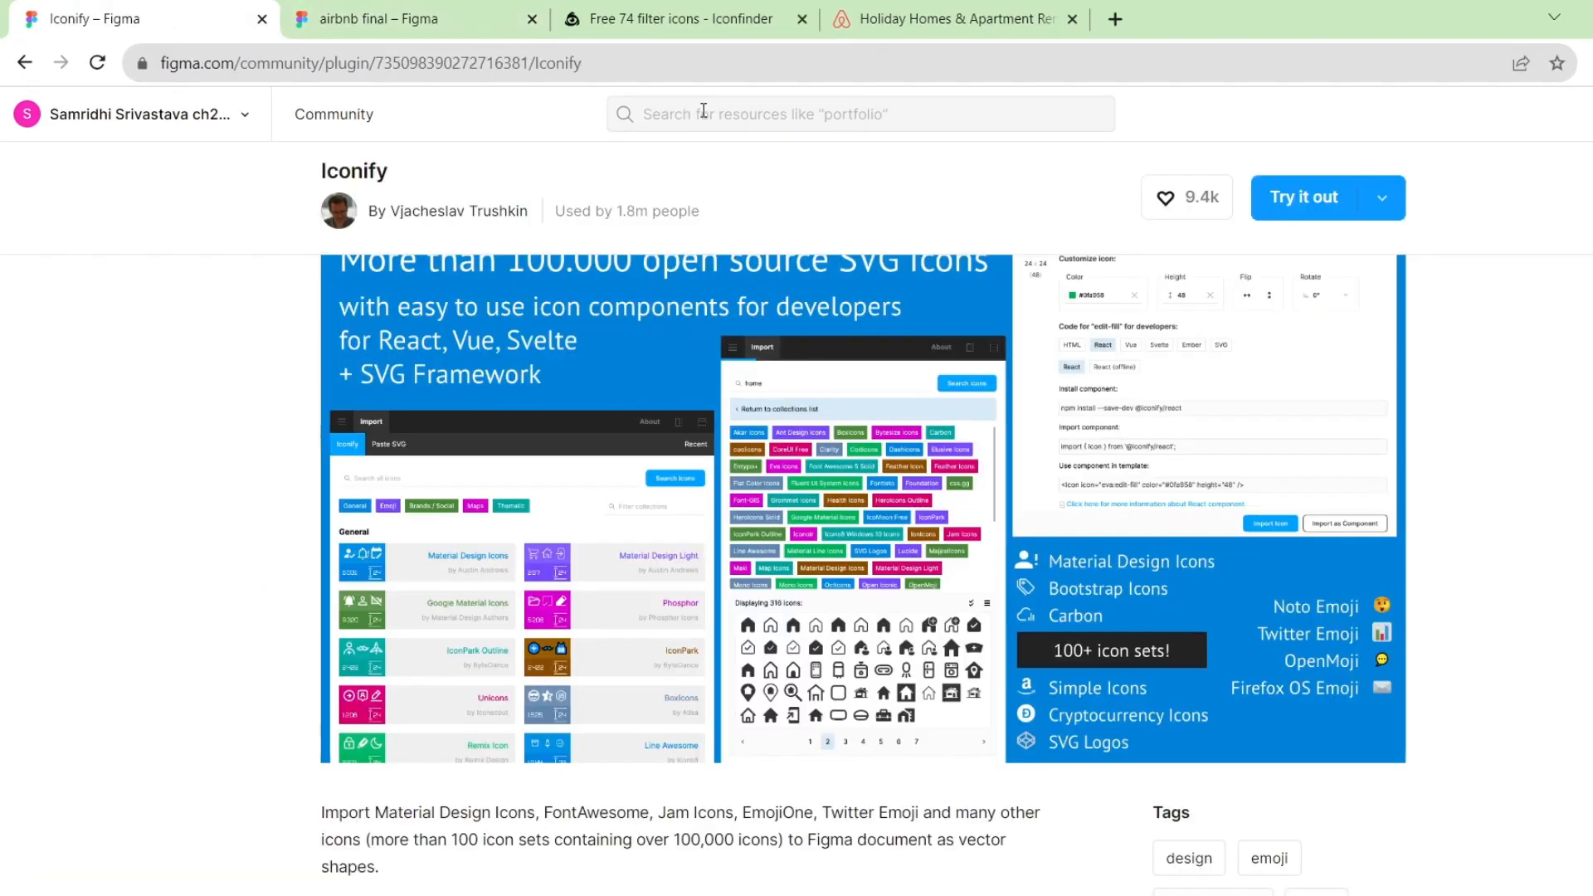
Search Figma Community for "unsplash" and limit the results to plugins.
left_click(704, 110)
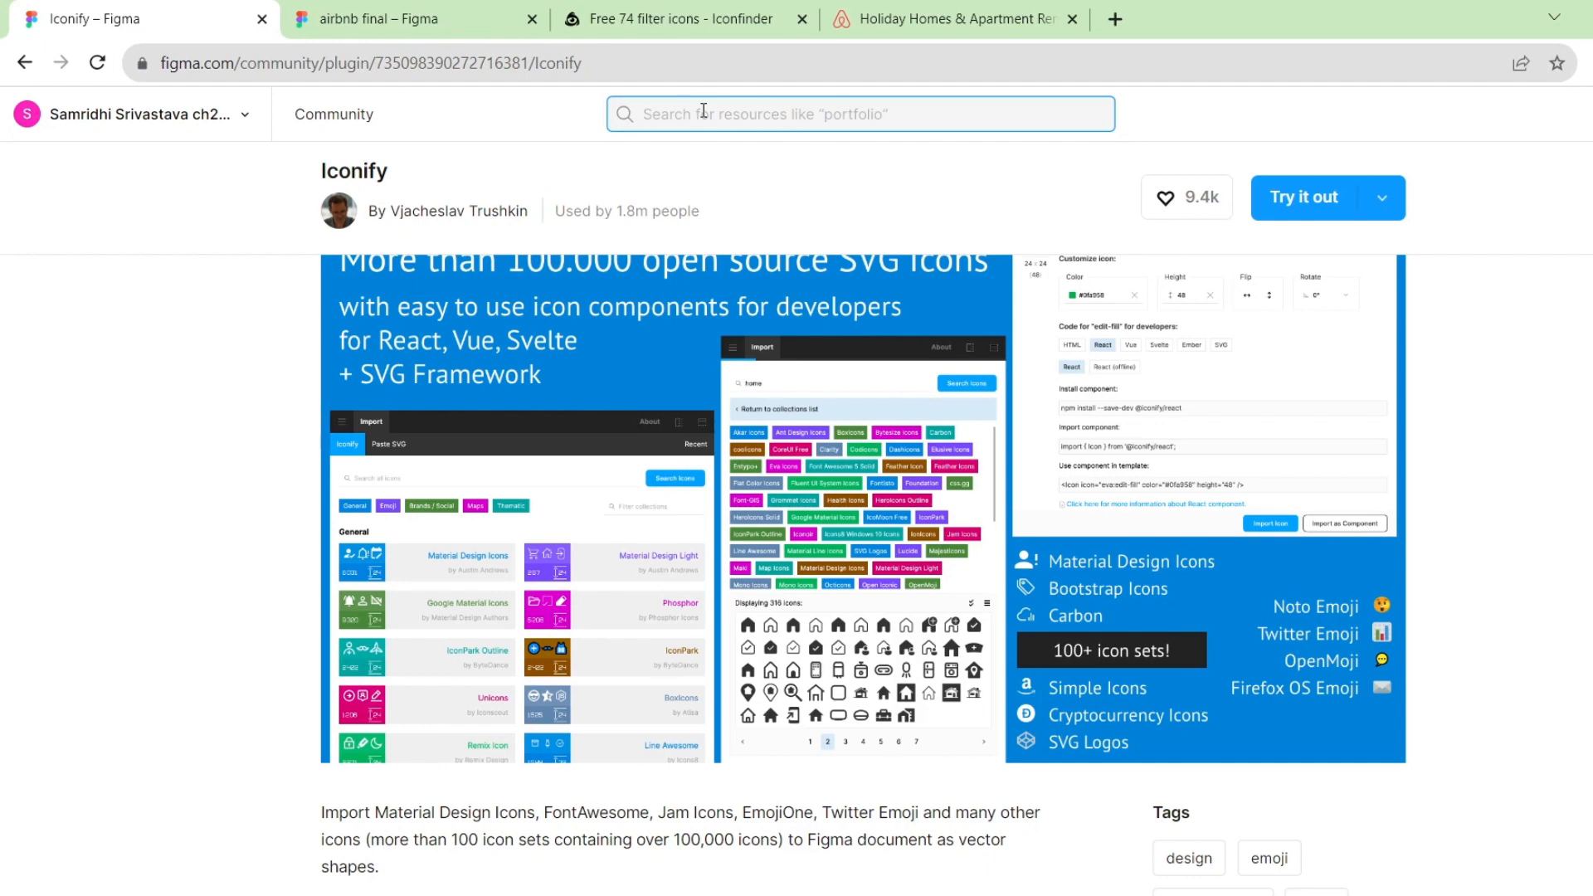
type("uns")
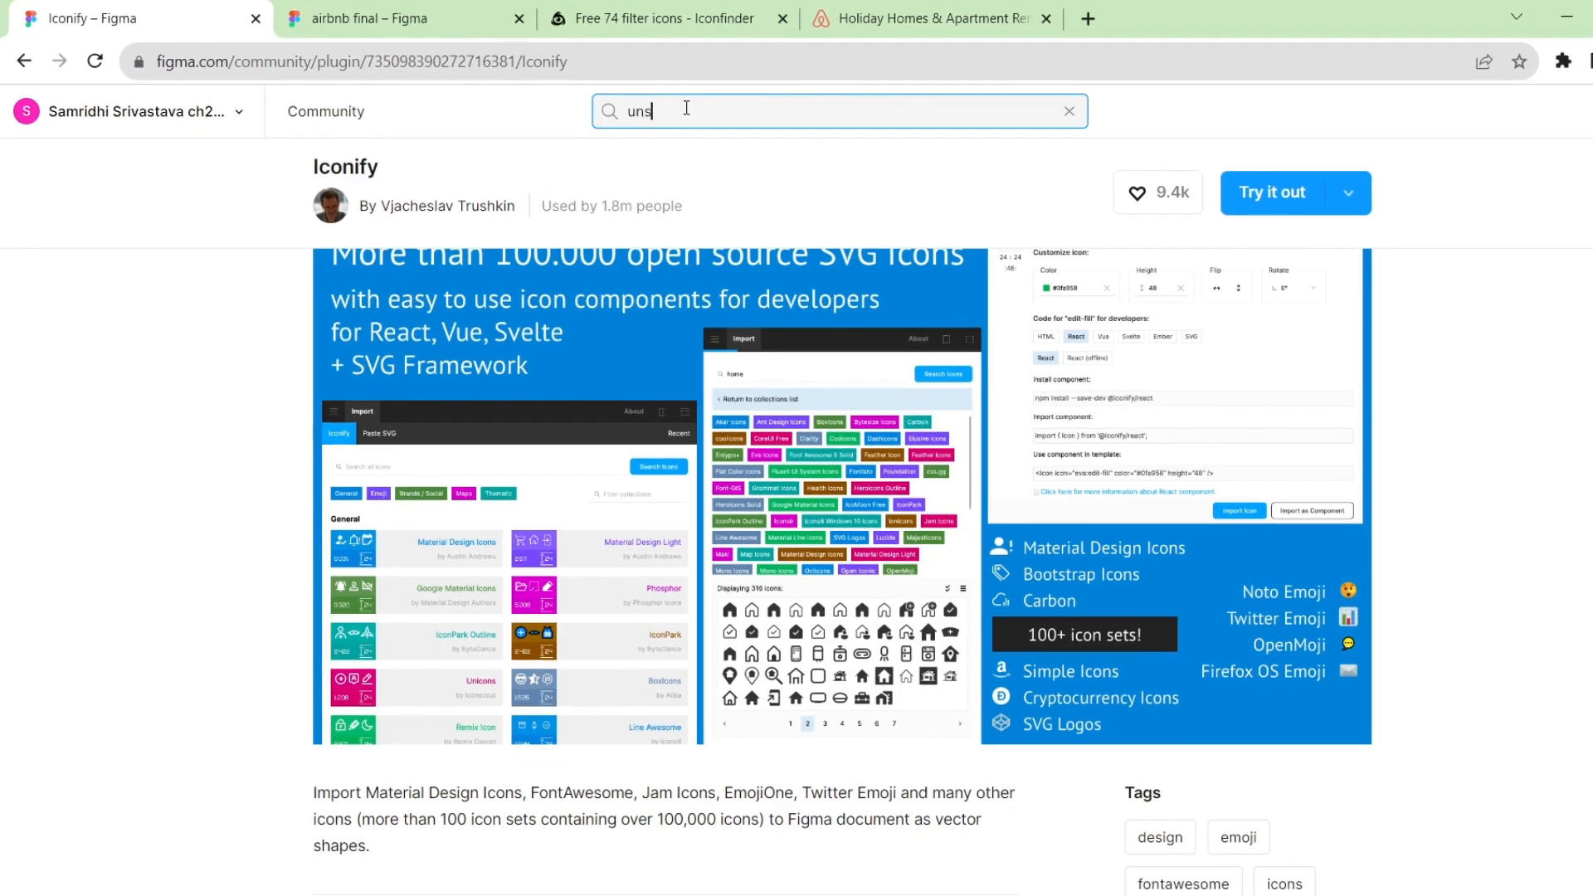
type("plash")
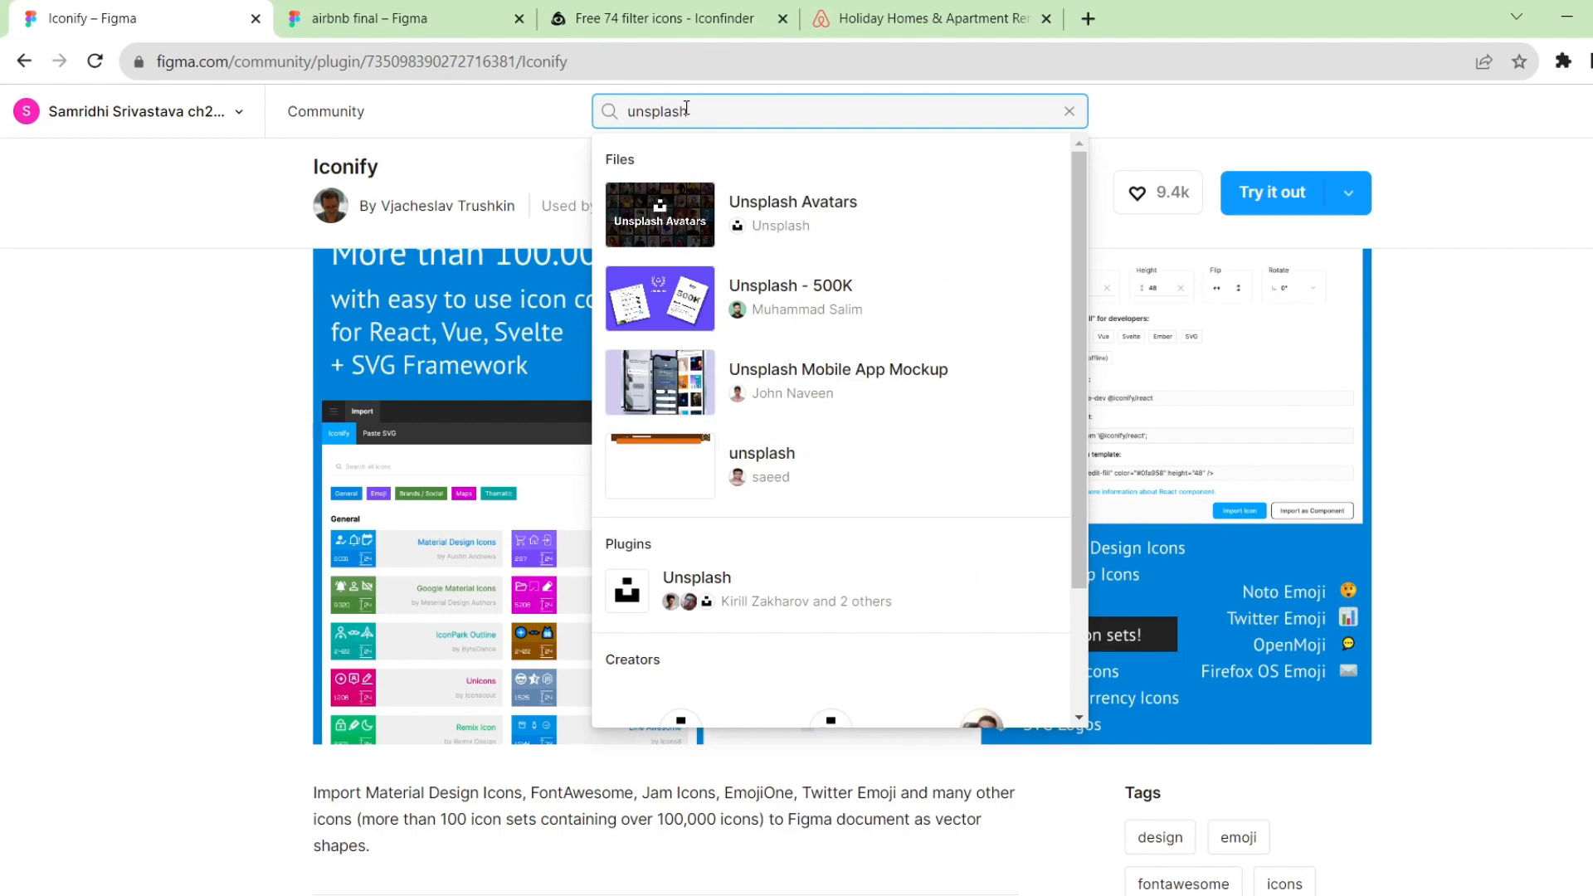
key("Return")
left_click(119, 415)
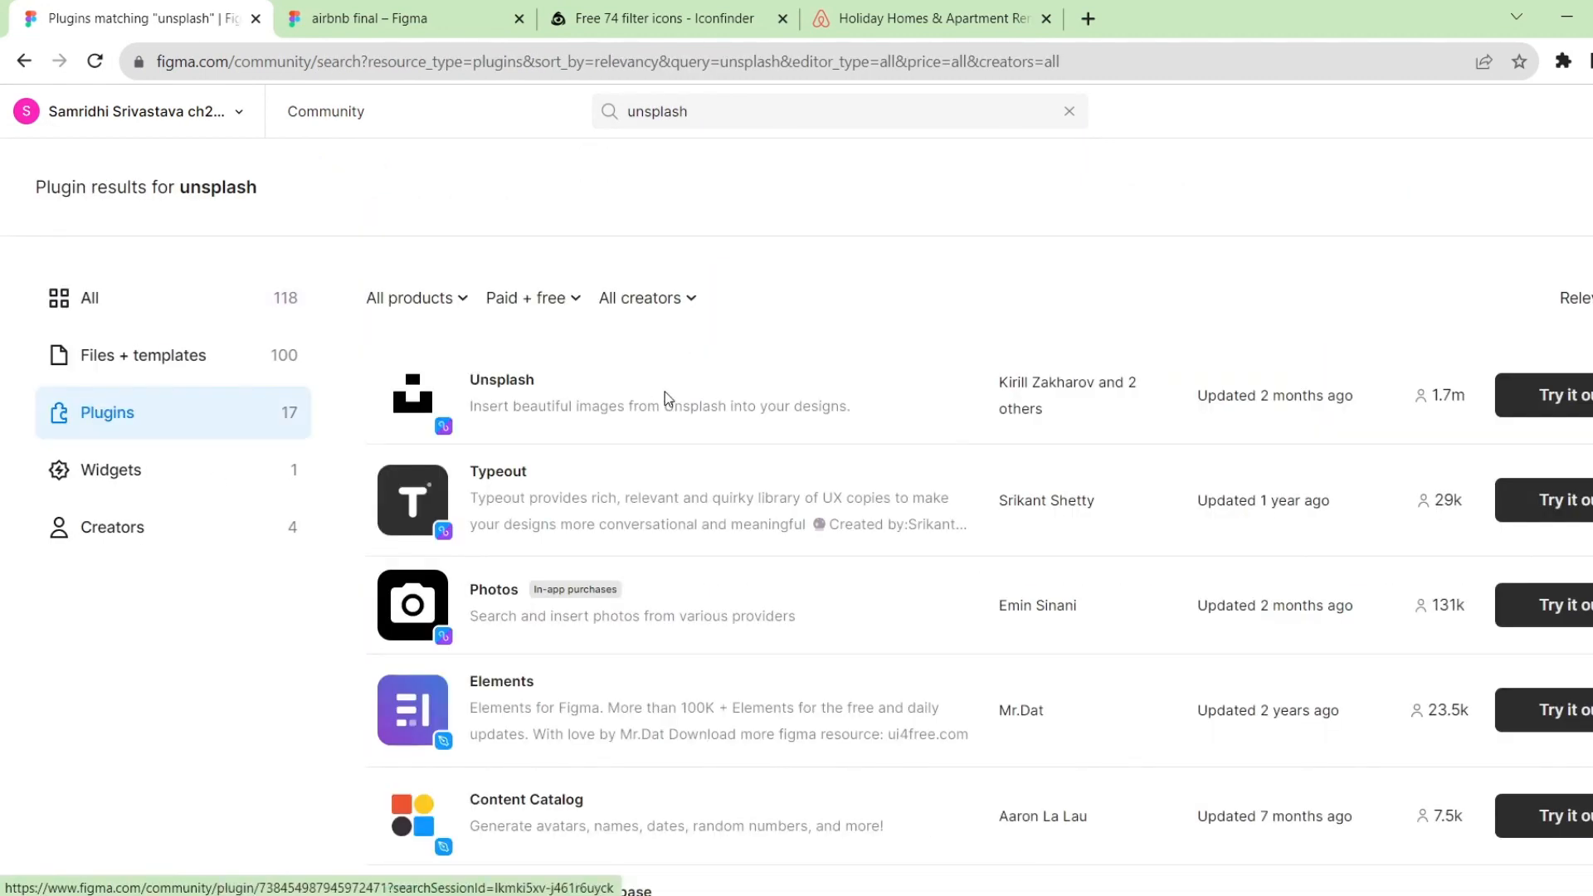
Try out the Unsplash plugin in a new file, run it to view its search options, and close the plugin and file.
left_click(1541, 395)
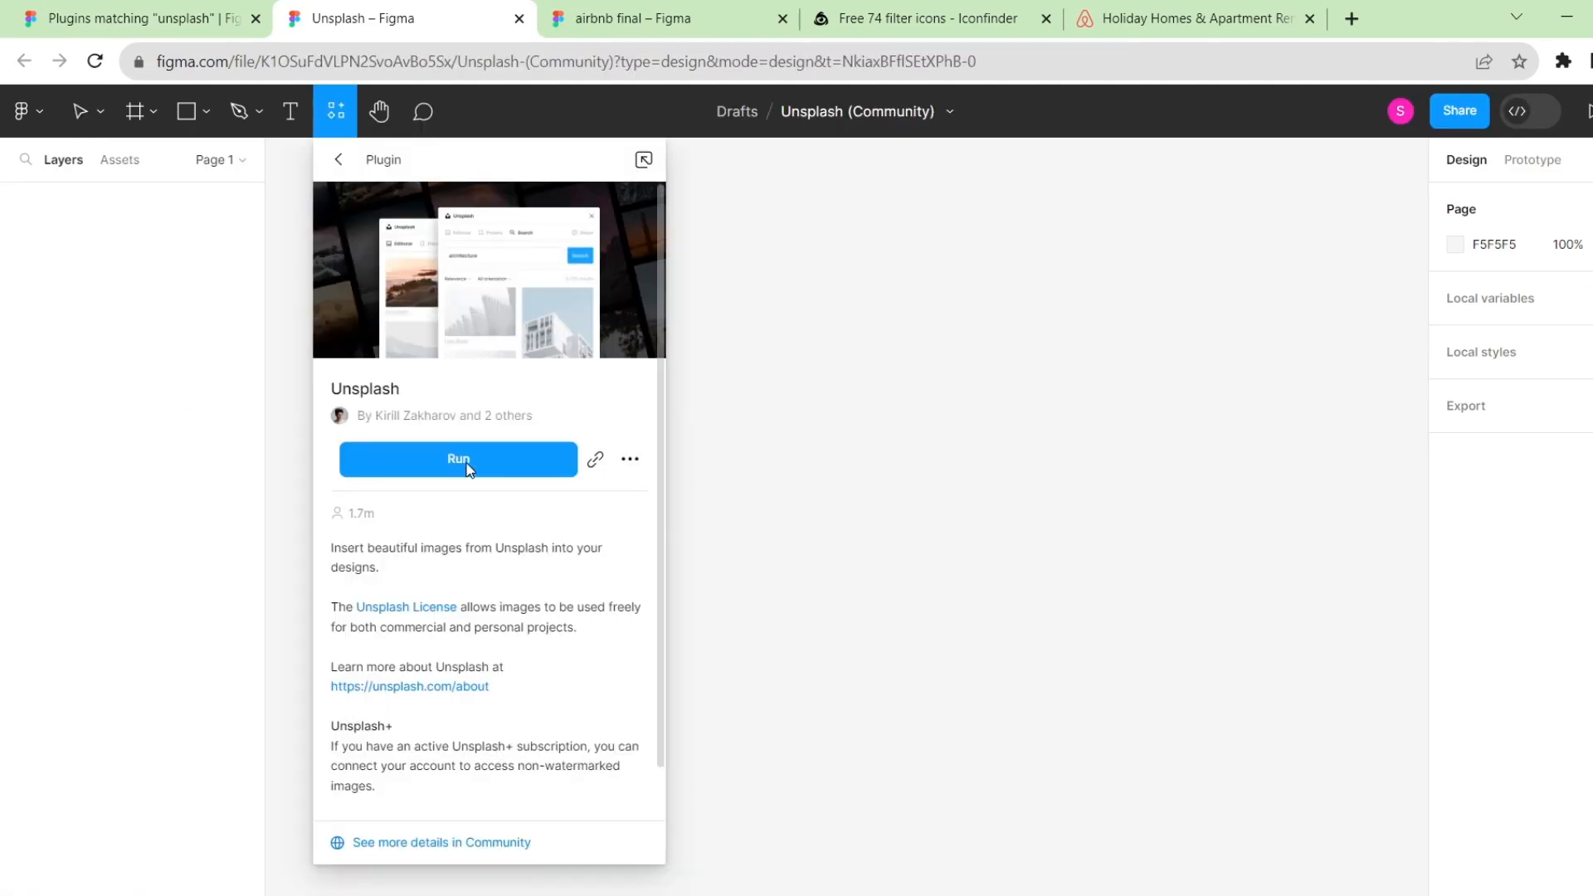
left_click(470, 467)
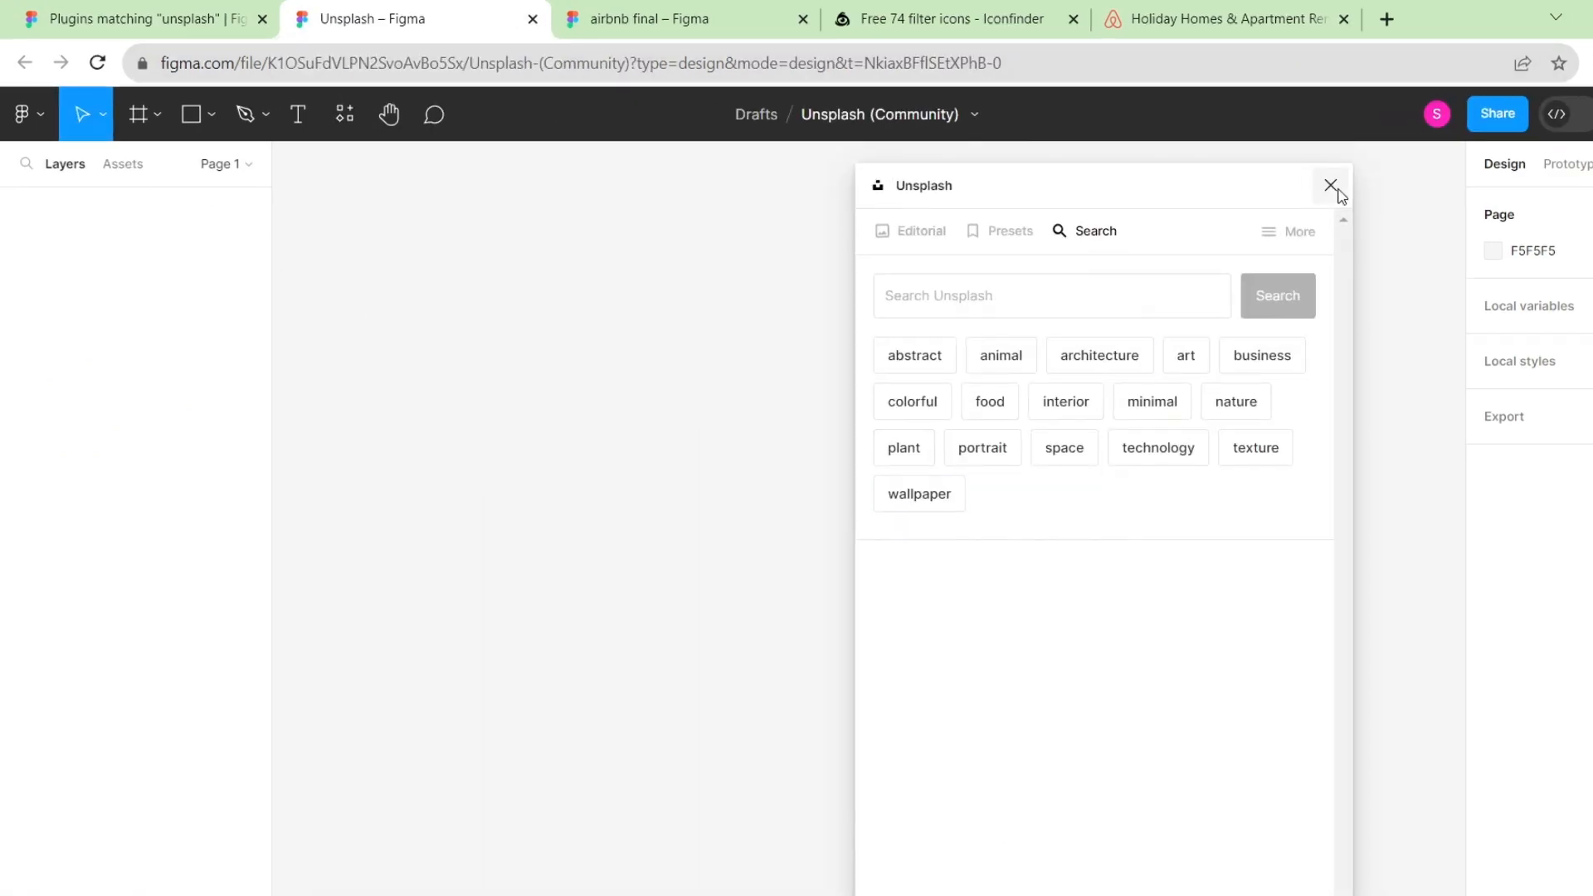
left_click(1331, 185)
left_click(533, 19)
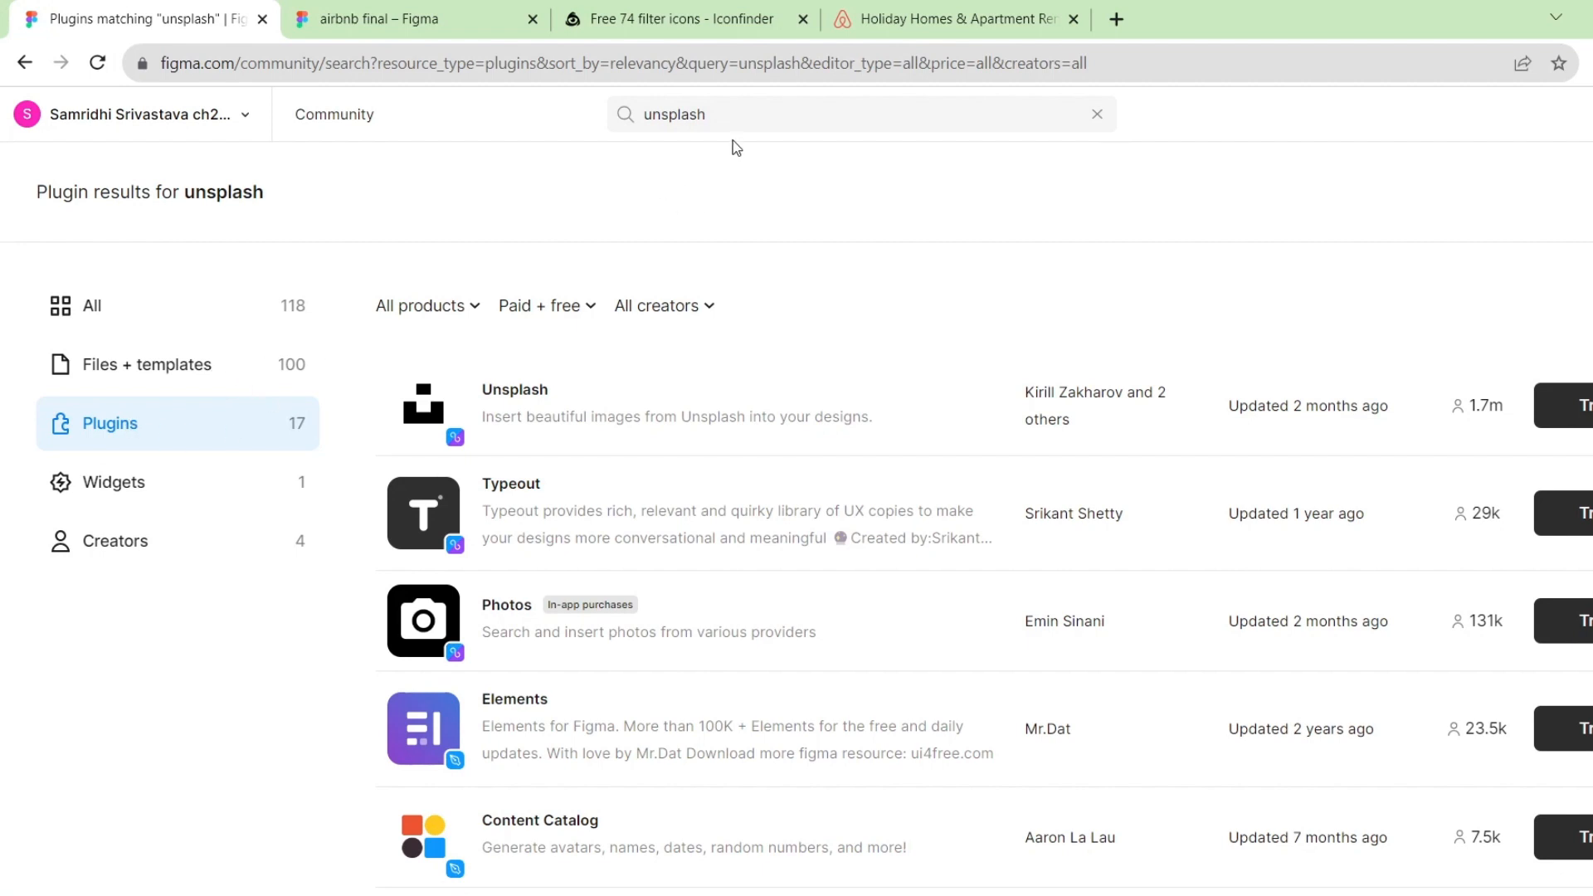
Search Figma Community for "airbnb icons" and limit the results to free files and templates.
left_click(761, 115)
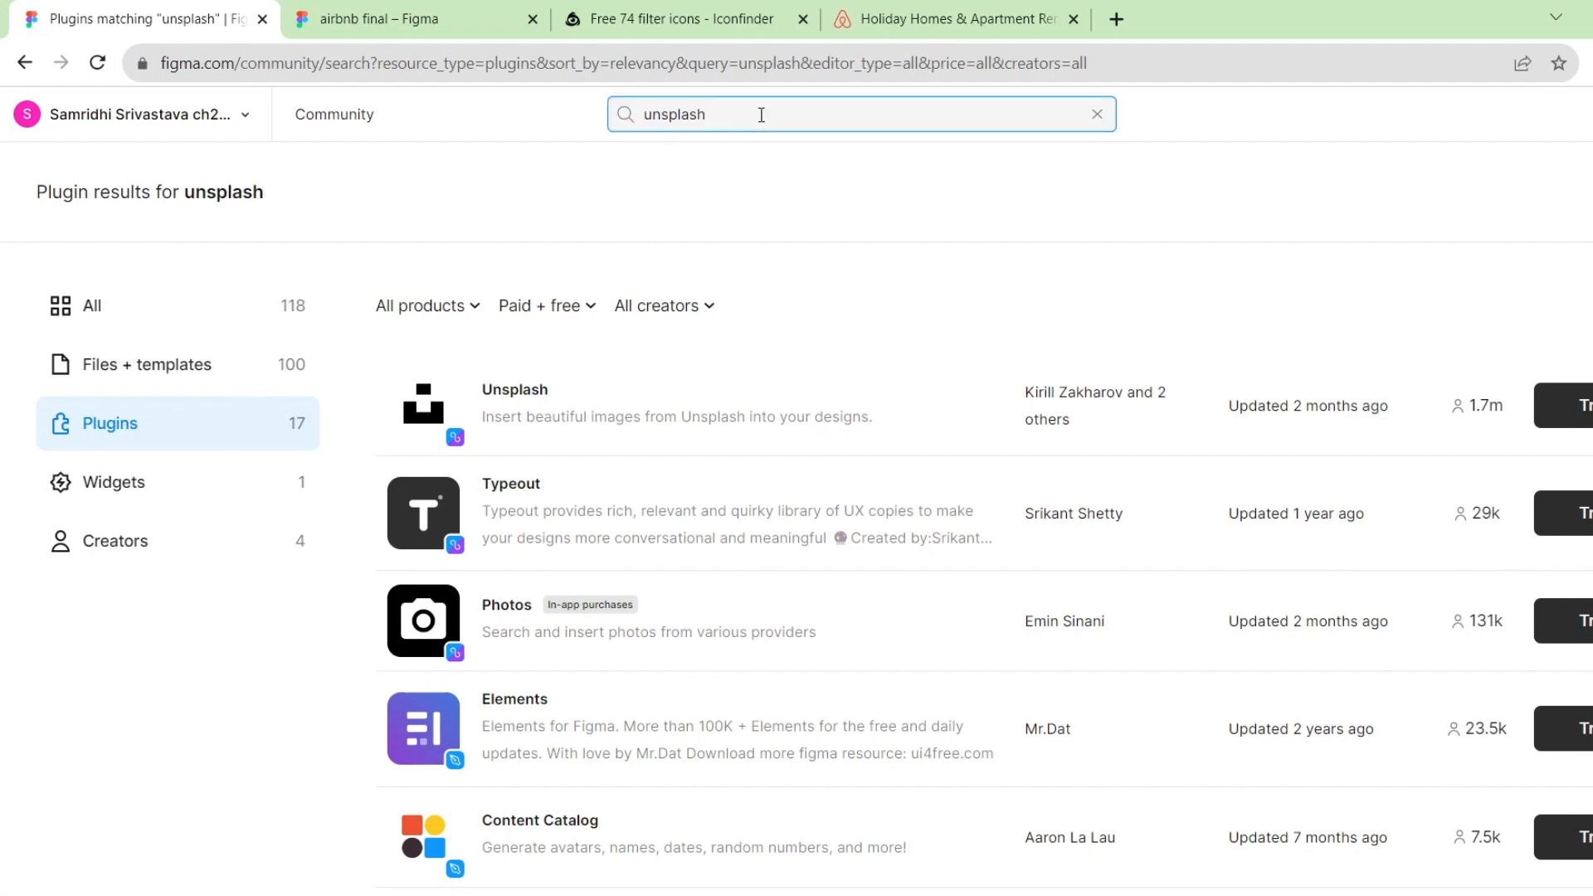
key("BackSpace")
key("BackSpace")
key("BackSpace")
key("BackSpace")
key("BackSpace")
key("BackSpace")
key("BackSpace")
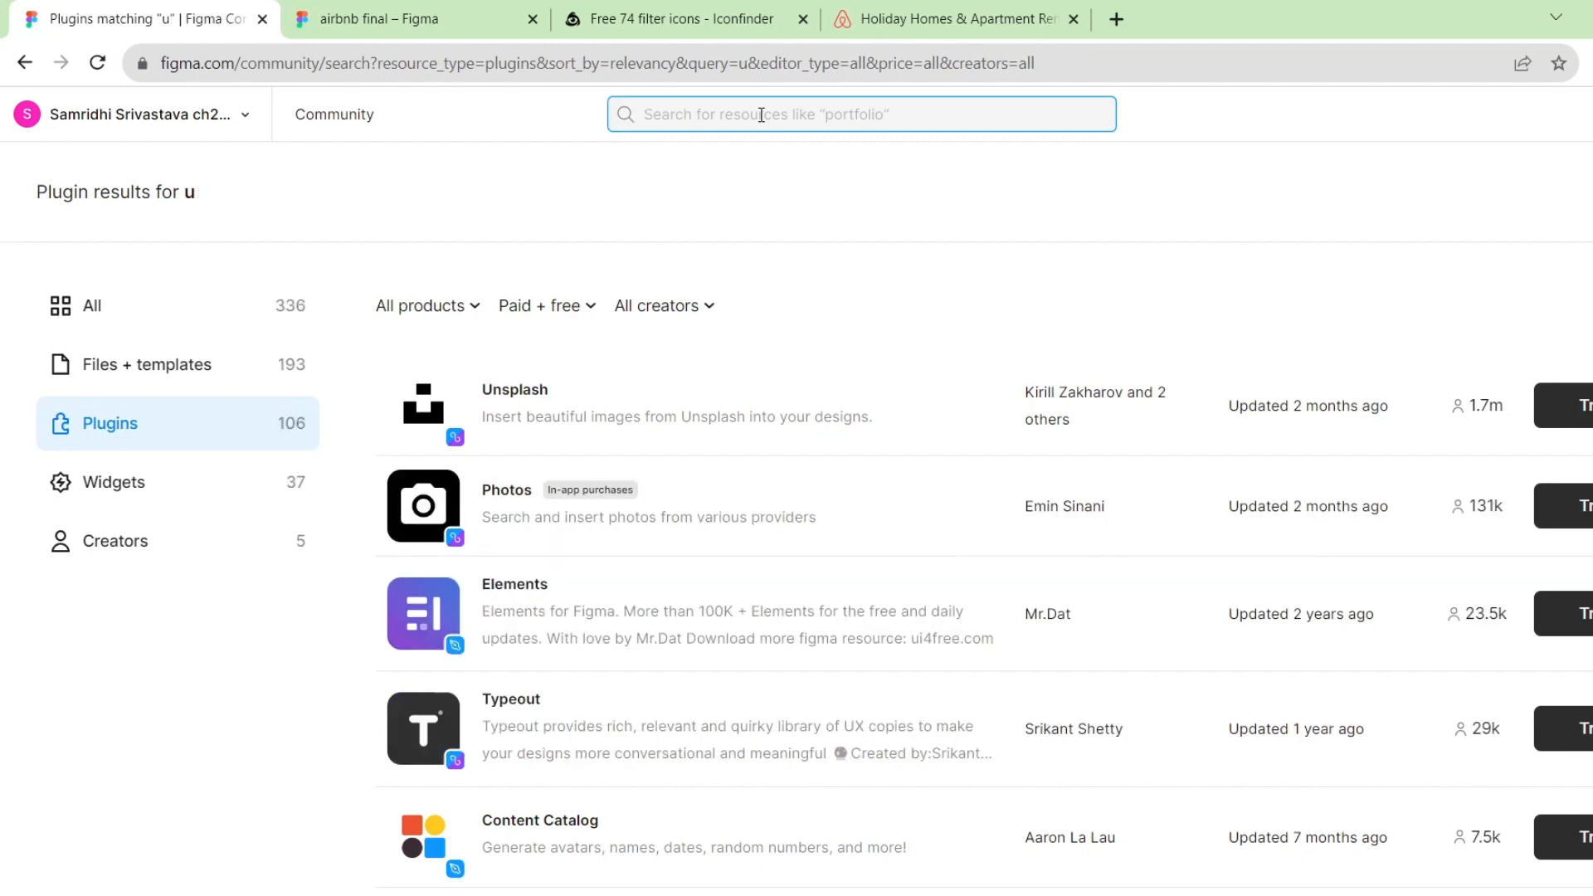
type("a")
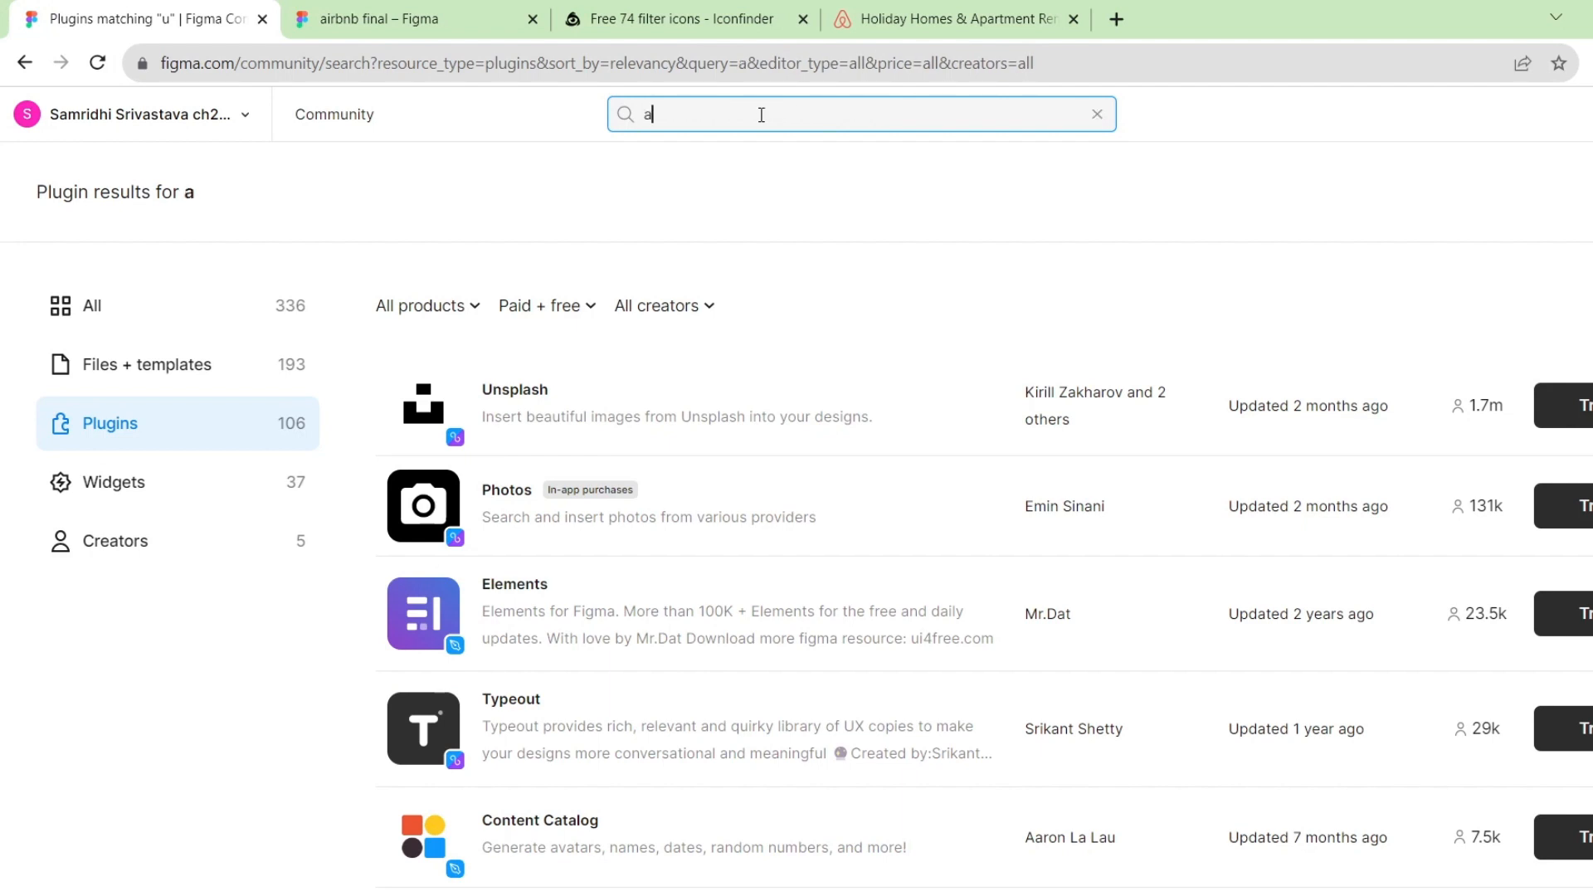
type("irbnb ic")
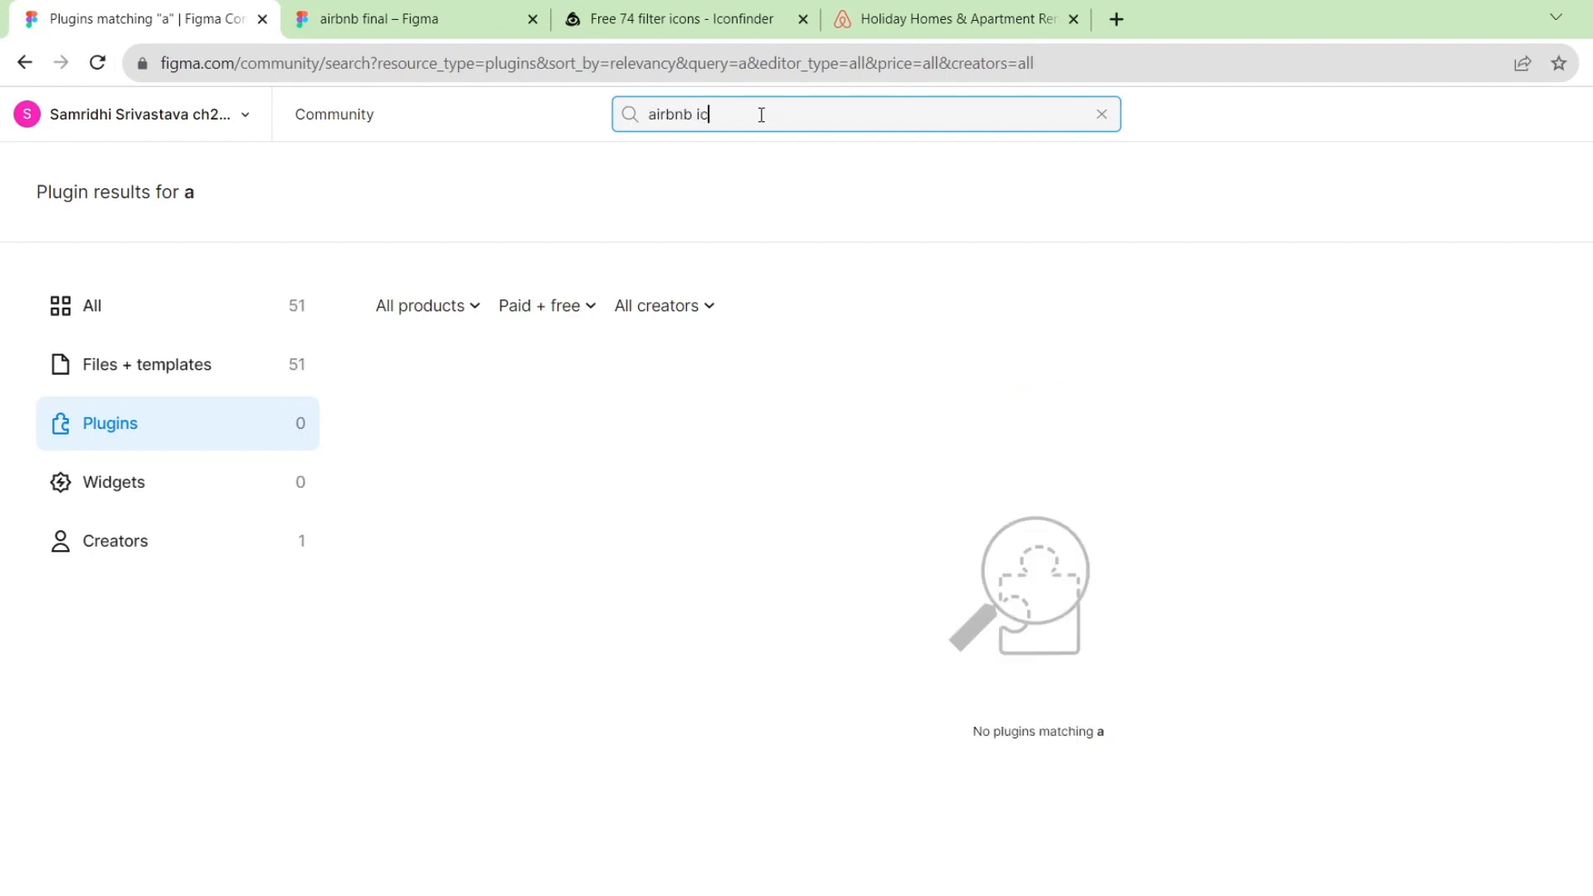
type("ons")
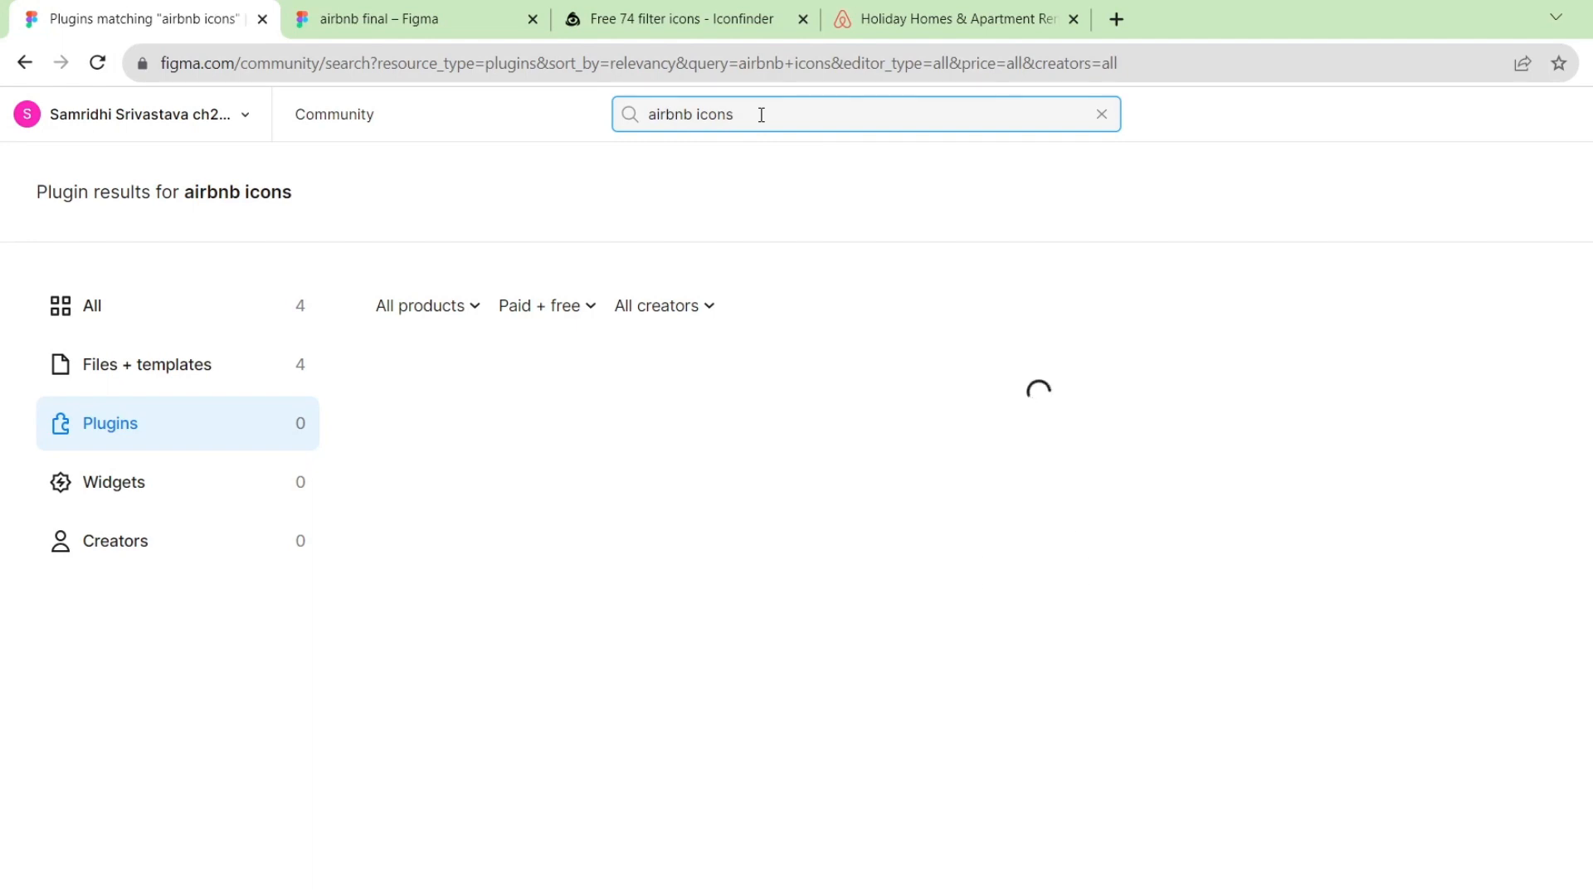
left_click(208, 368)
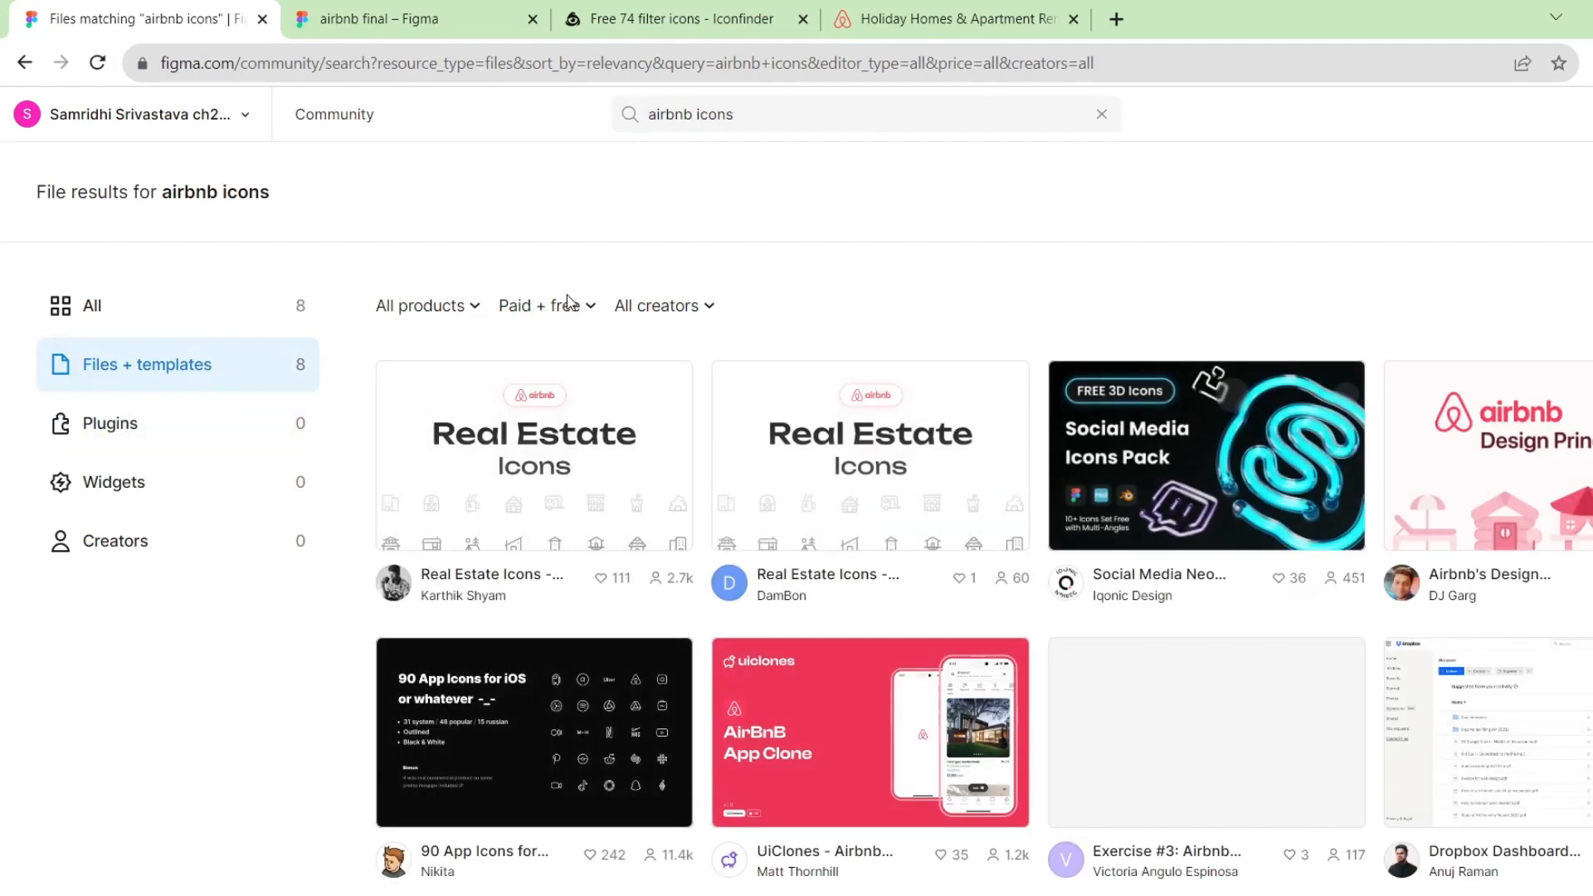
left_click(569, 303)
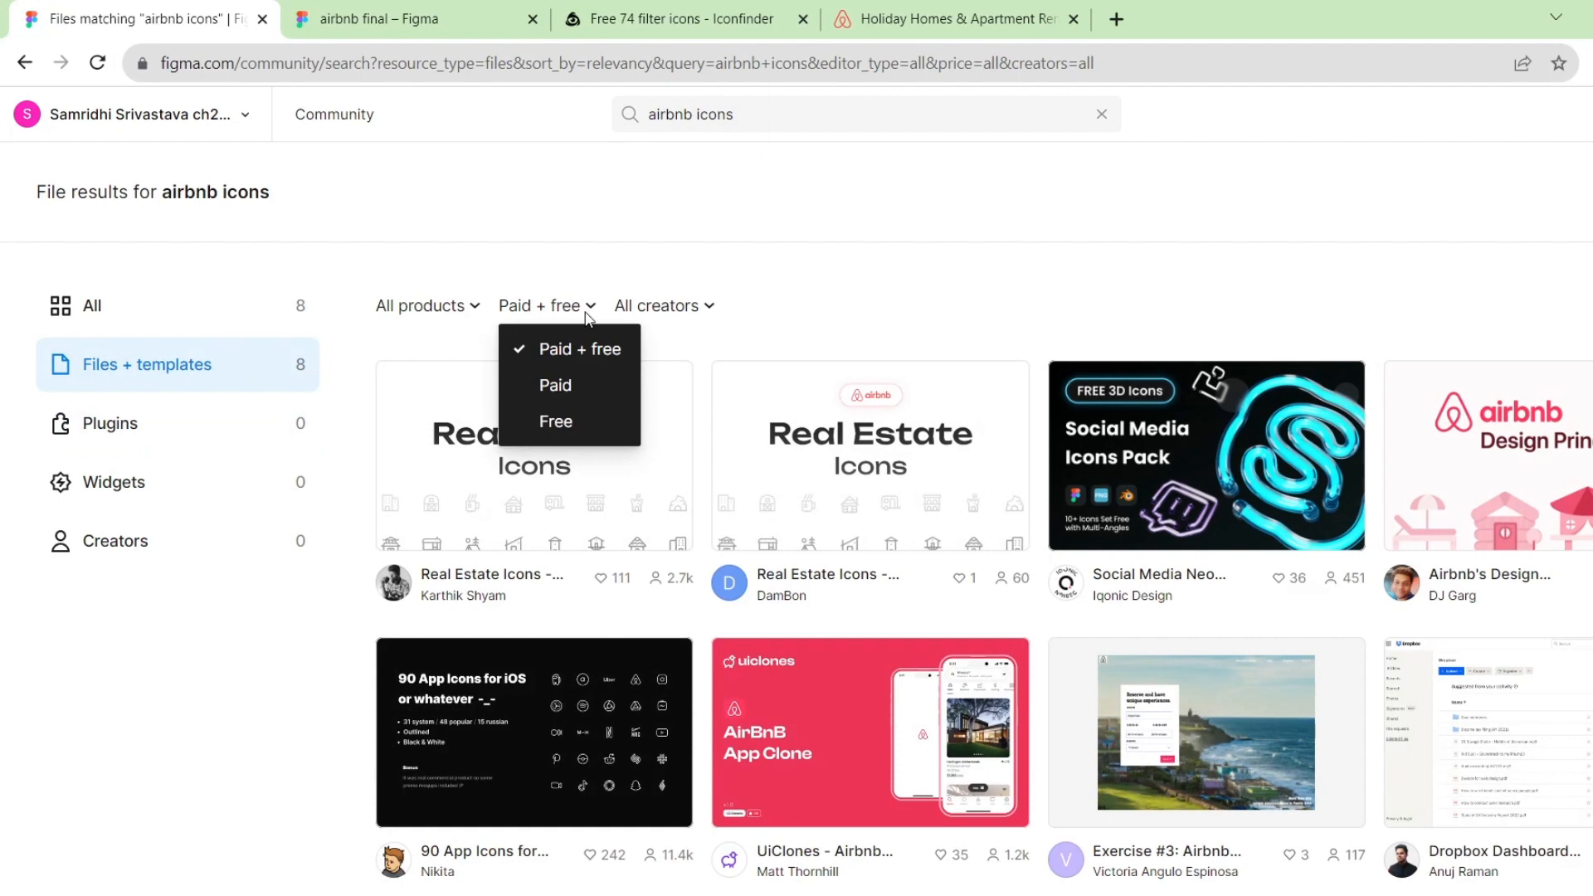
left_click(581, 419)
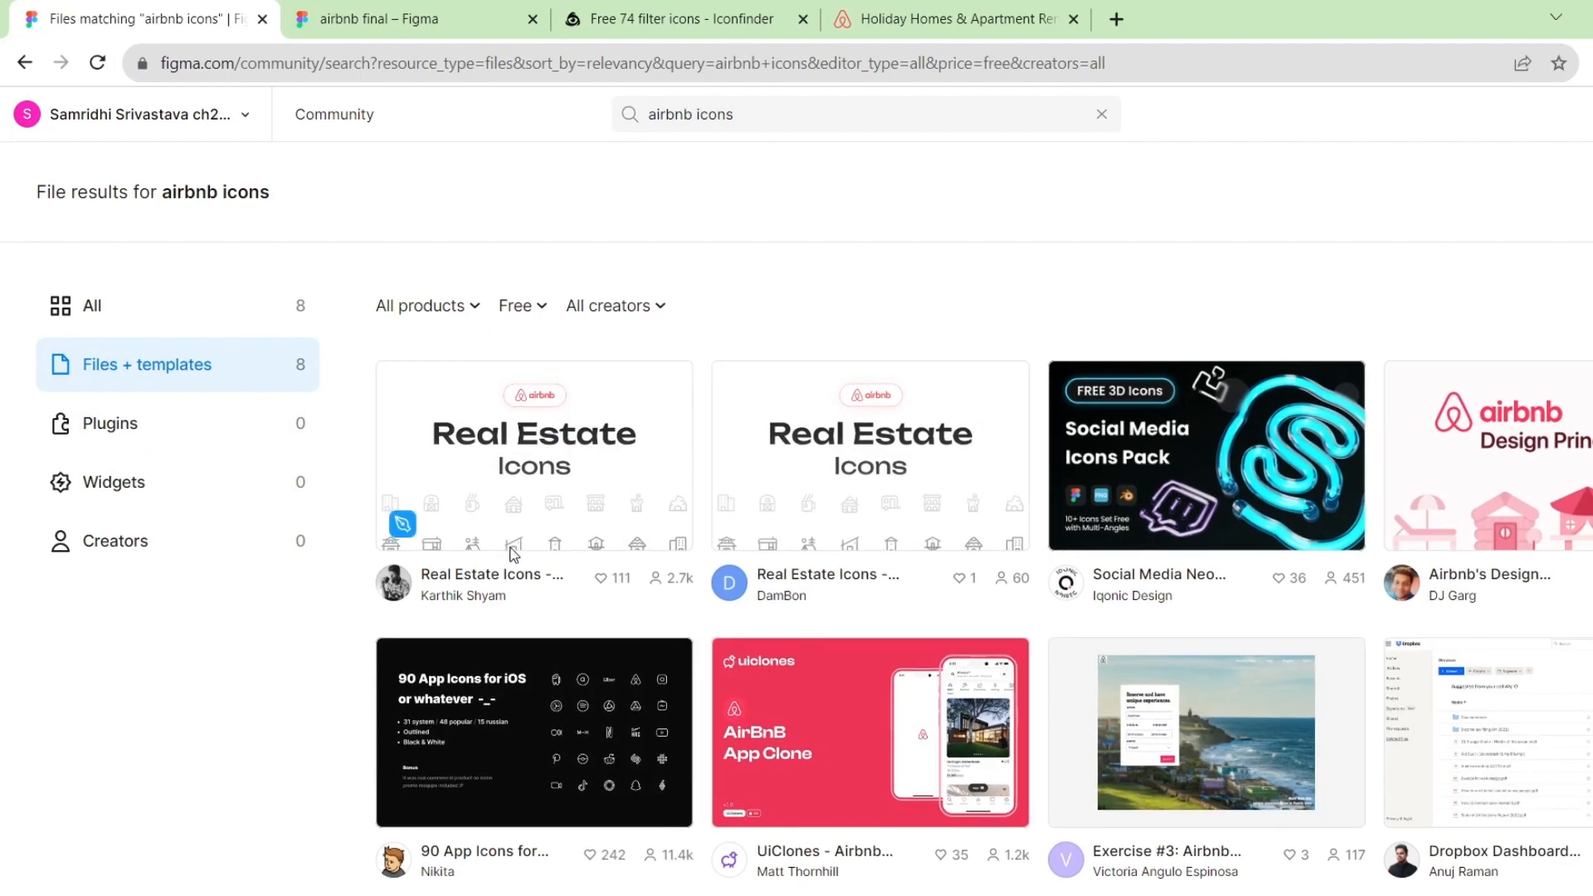
Open the Real Estate Icons - Airbnb community file in the Figma editor and look over its Places icons.
left_click(569, 492)
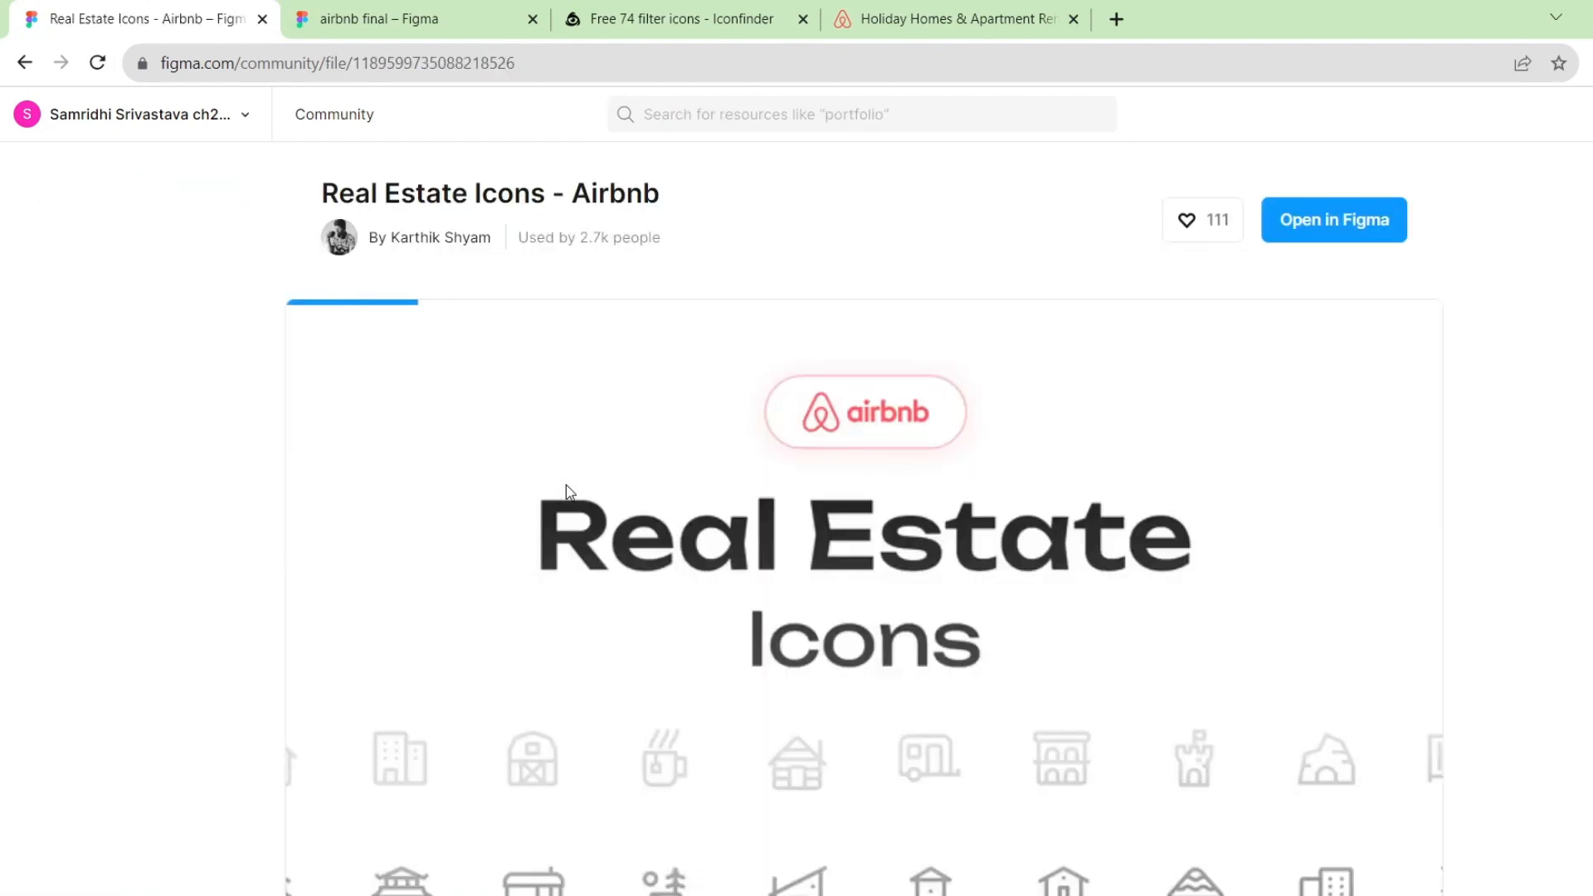
left_click(1325, 218)
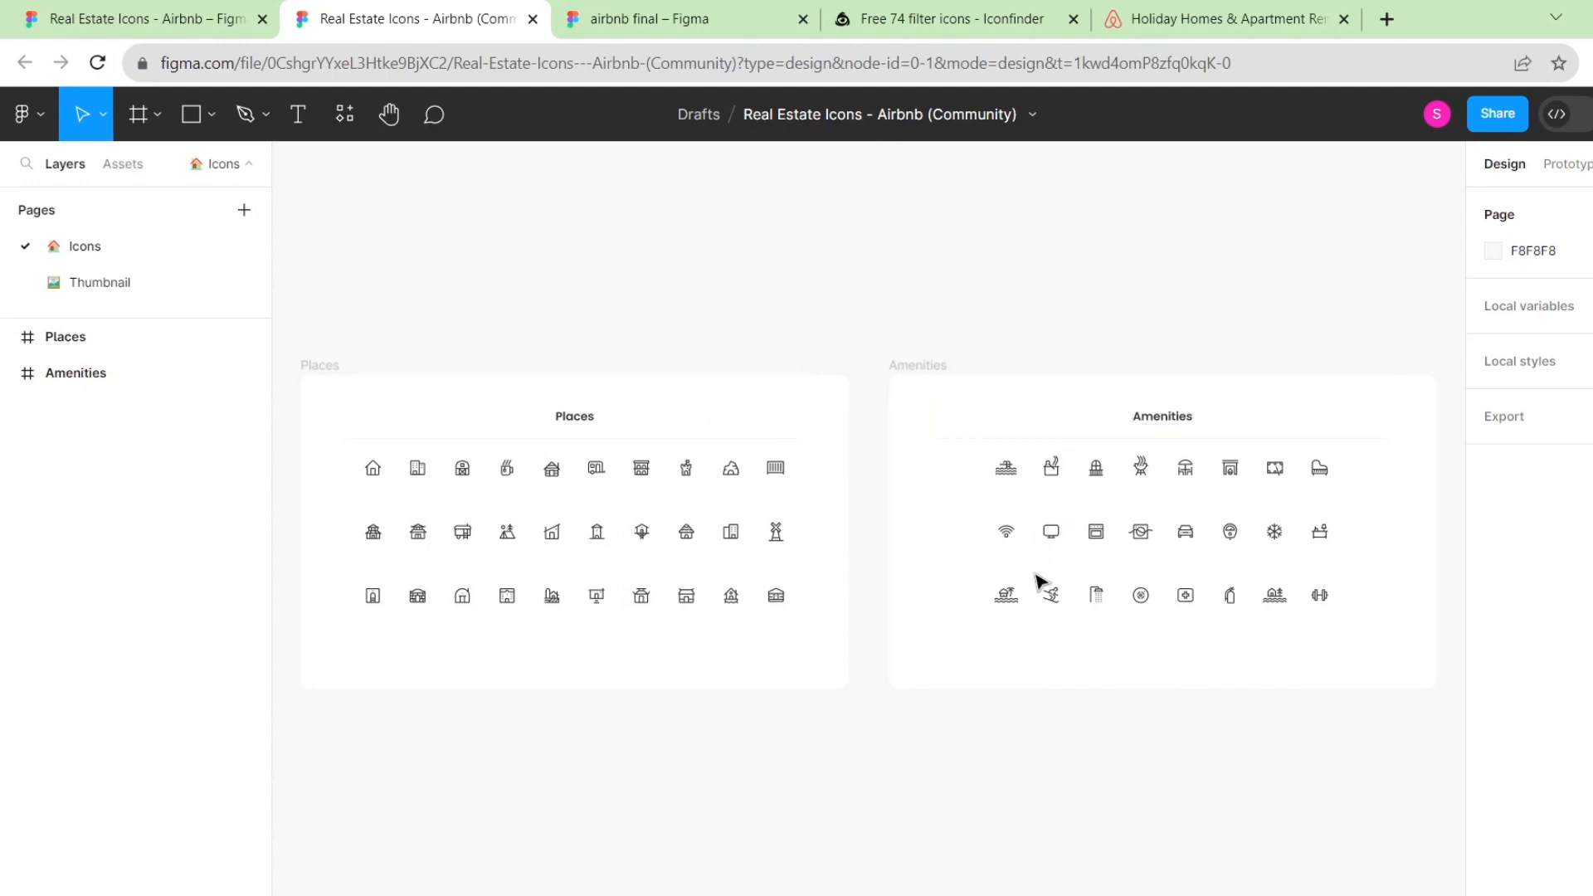
scroll(610, 571, "up", 5)
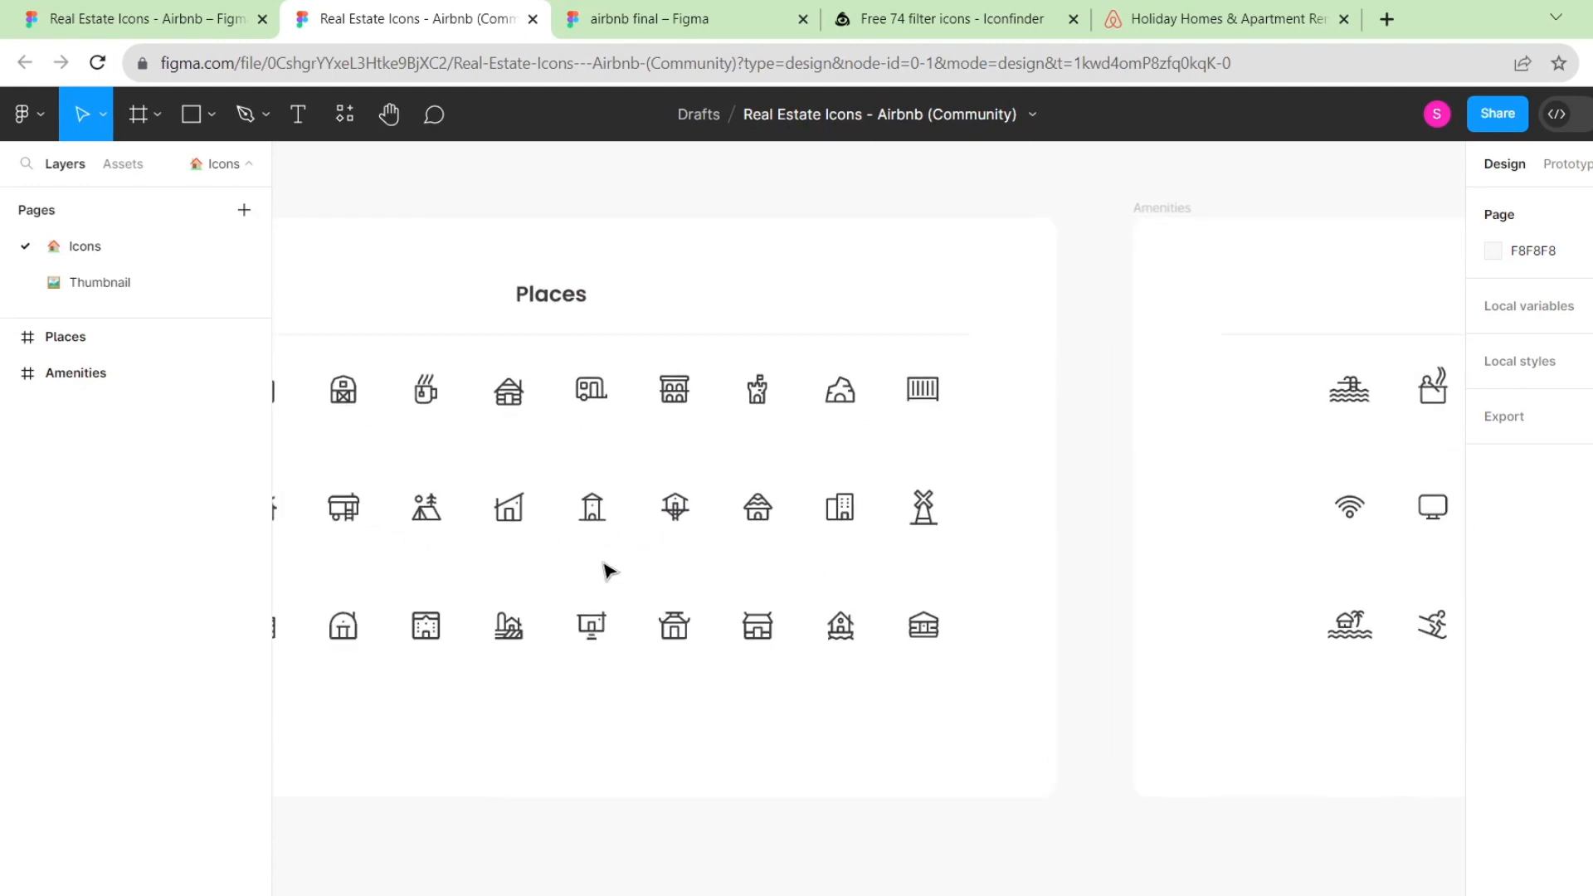
scroll(610, 571, "down", 2)
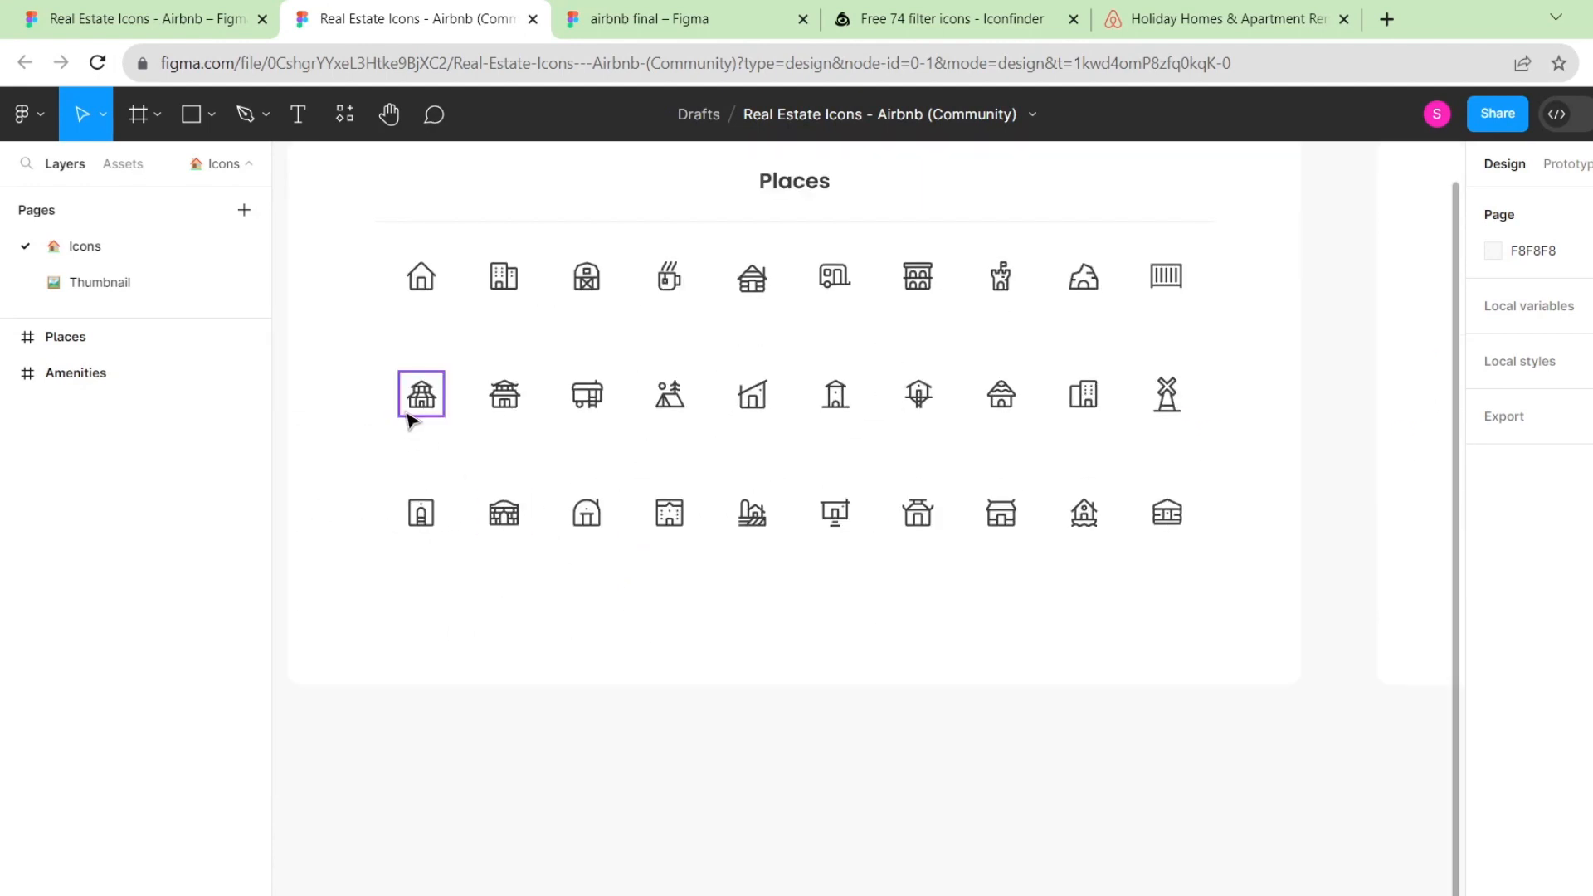
Return to the airbnb v1 file, run Iconify, and import the logos:airbnb icon from the "airbnb" search results.
left_click(159, 23)
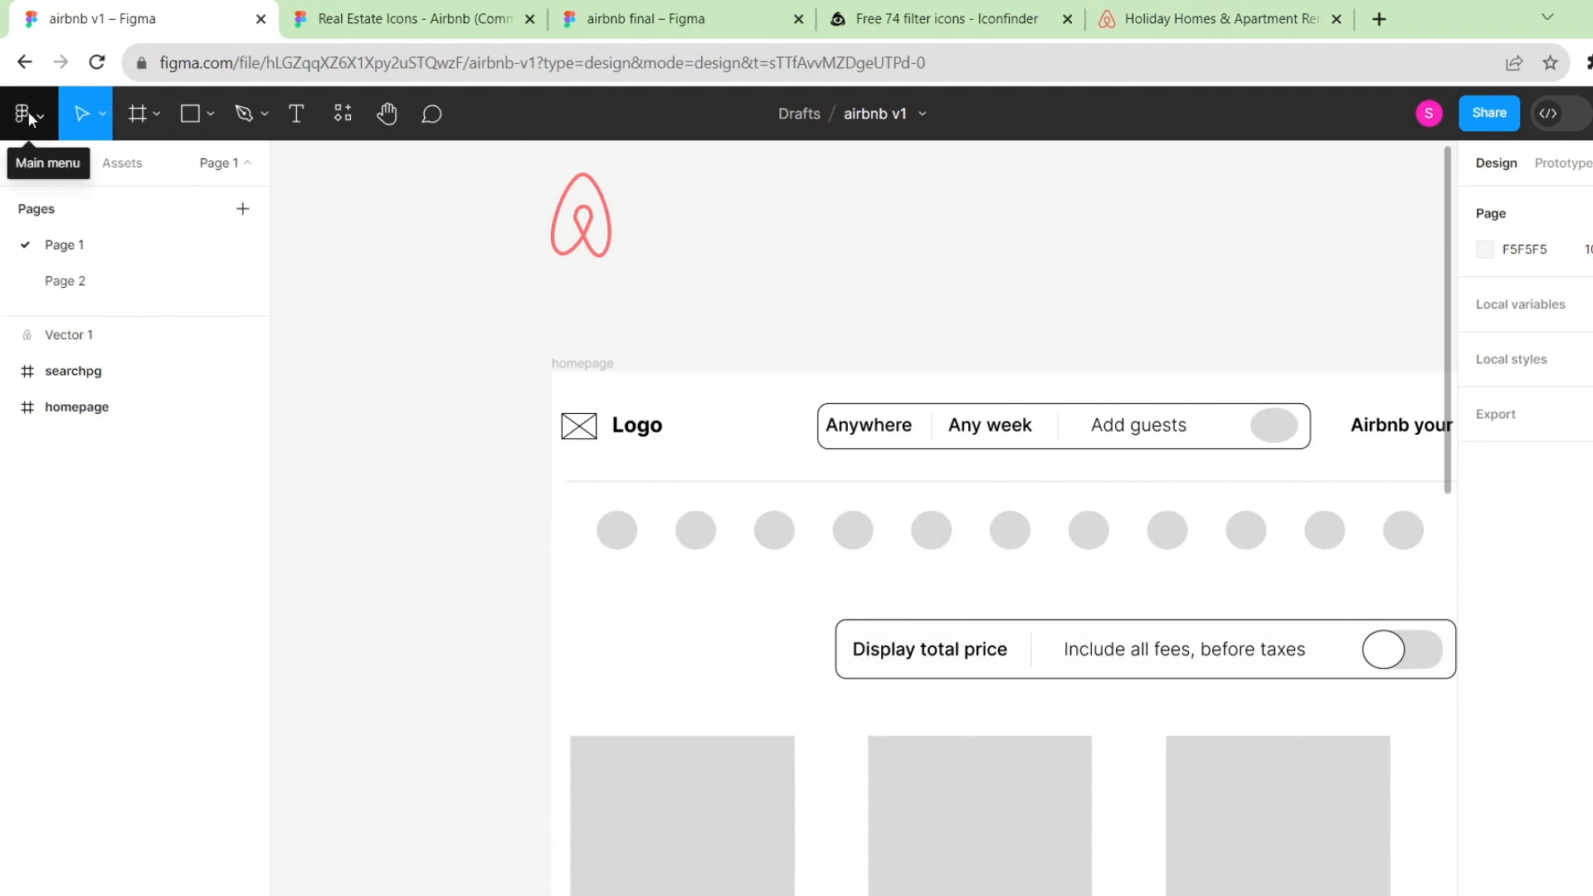
left_click(28, 111)
mouse_move(116, 484)
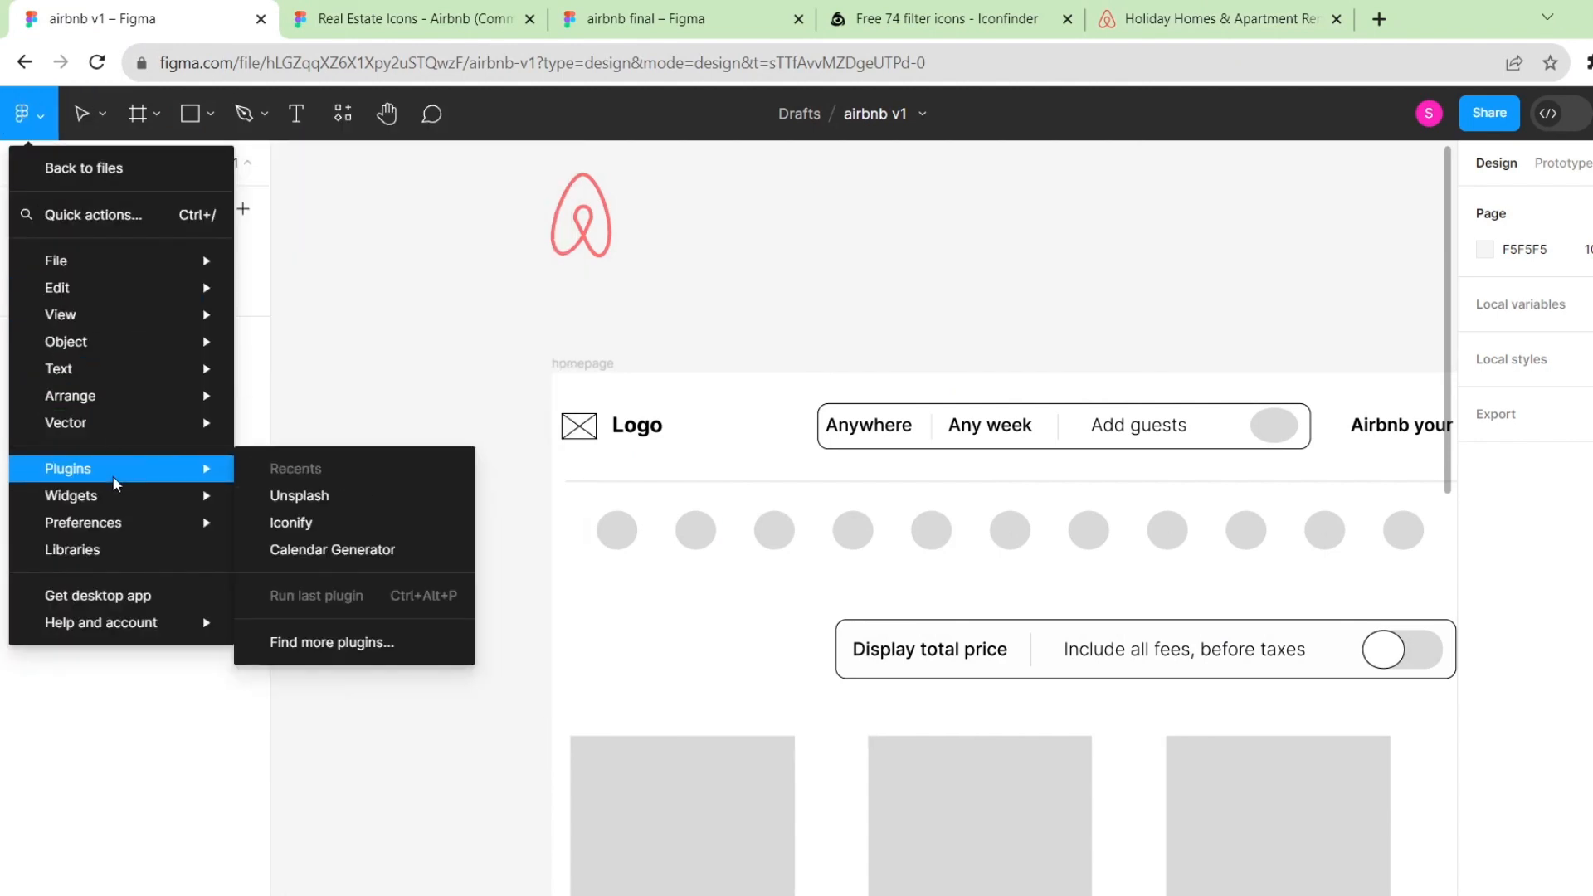
left_click(300, 523)
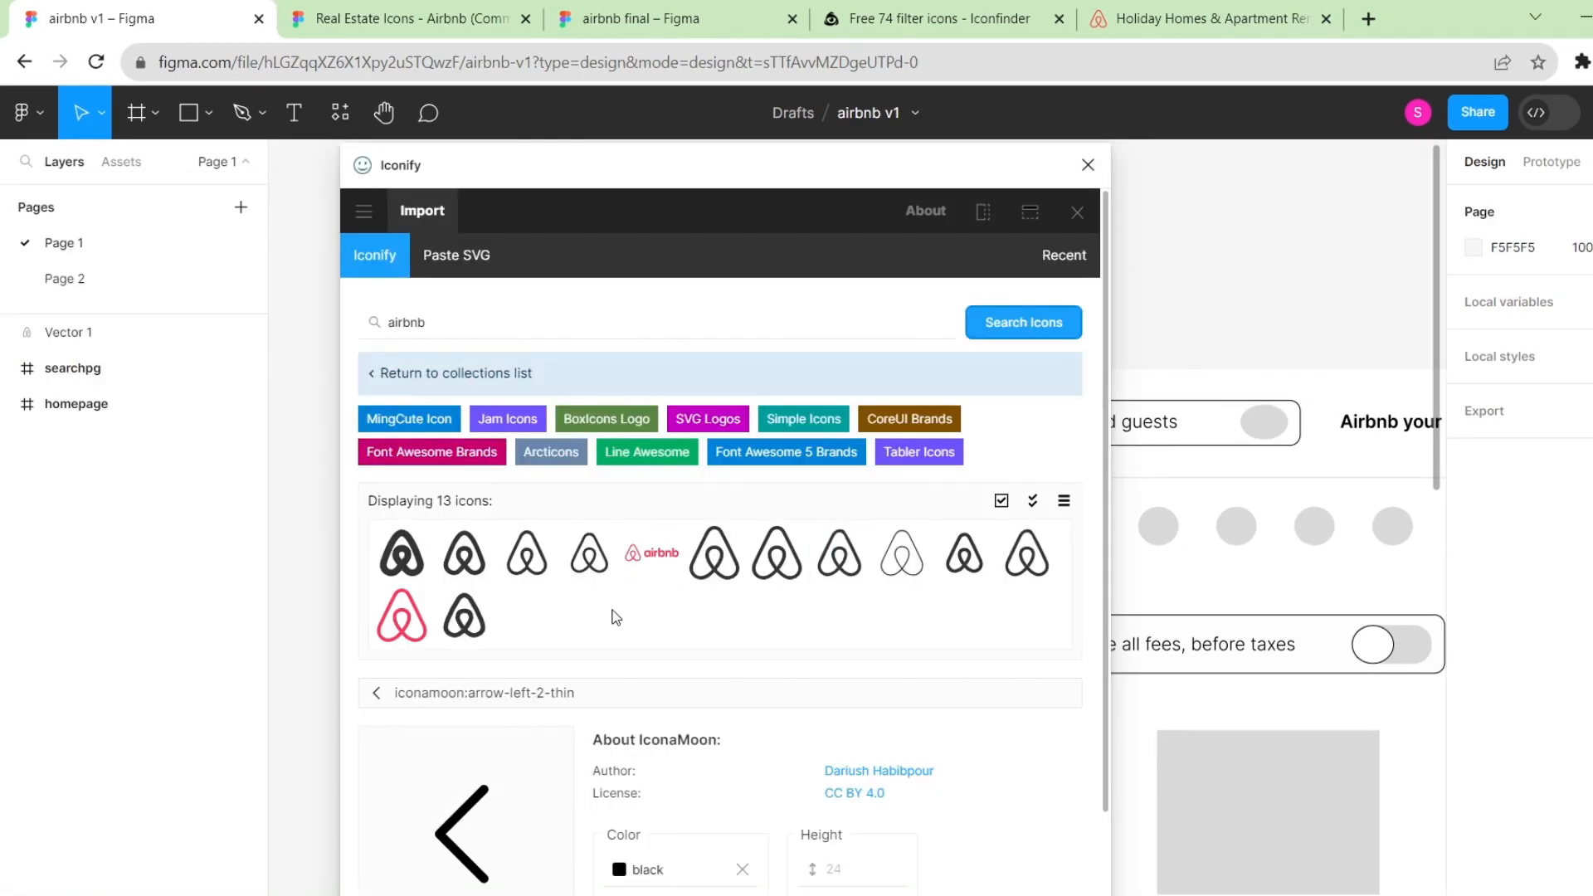
scroll(615, 619, "down", 1)
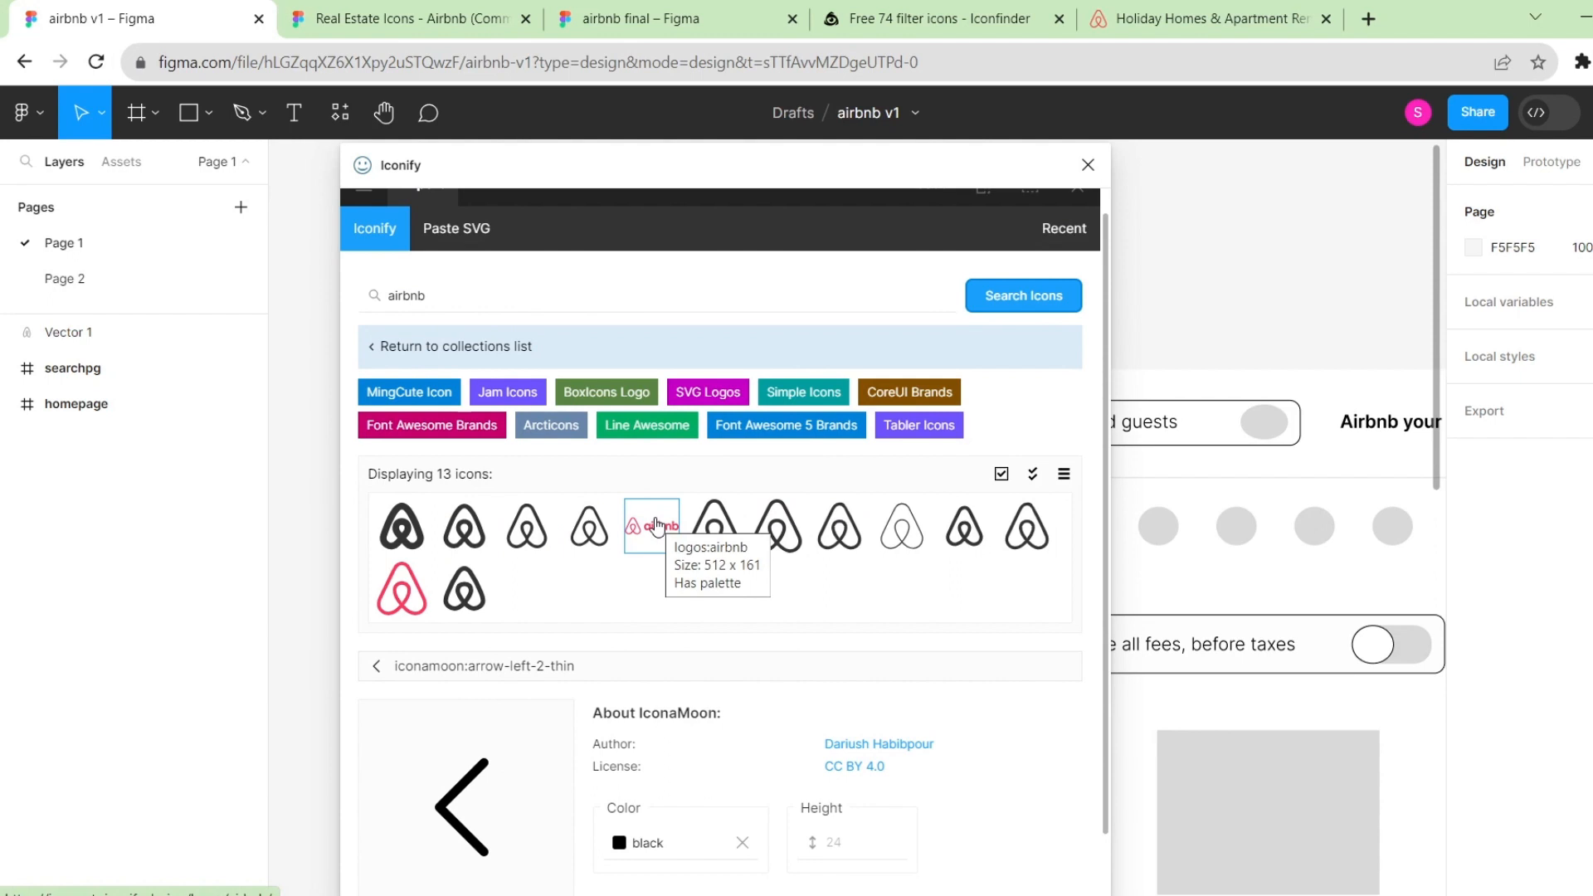
left_click(656, 524)
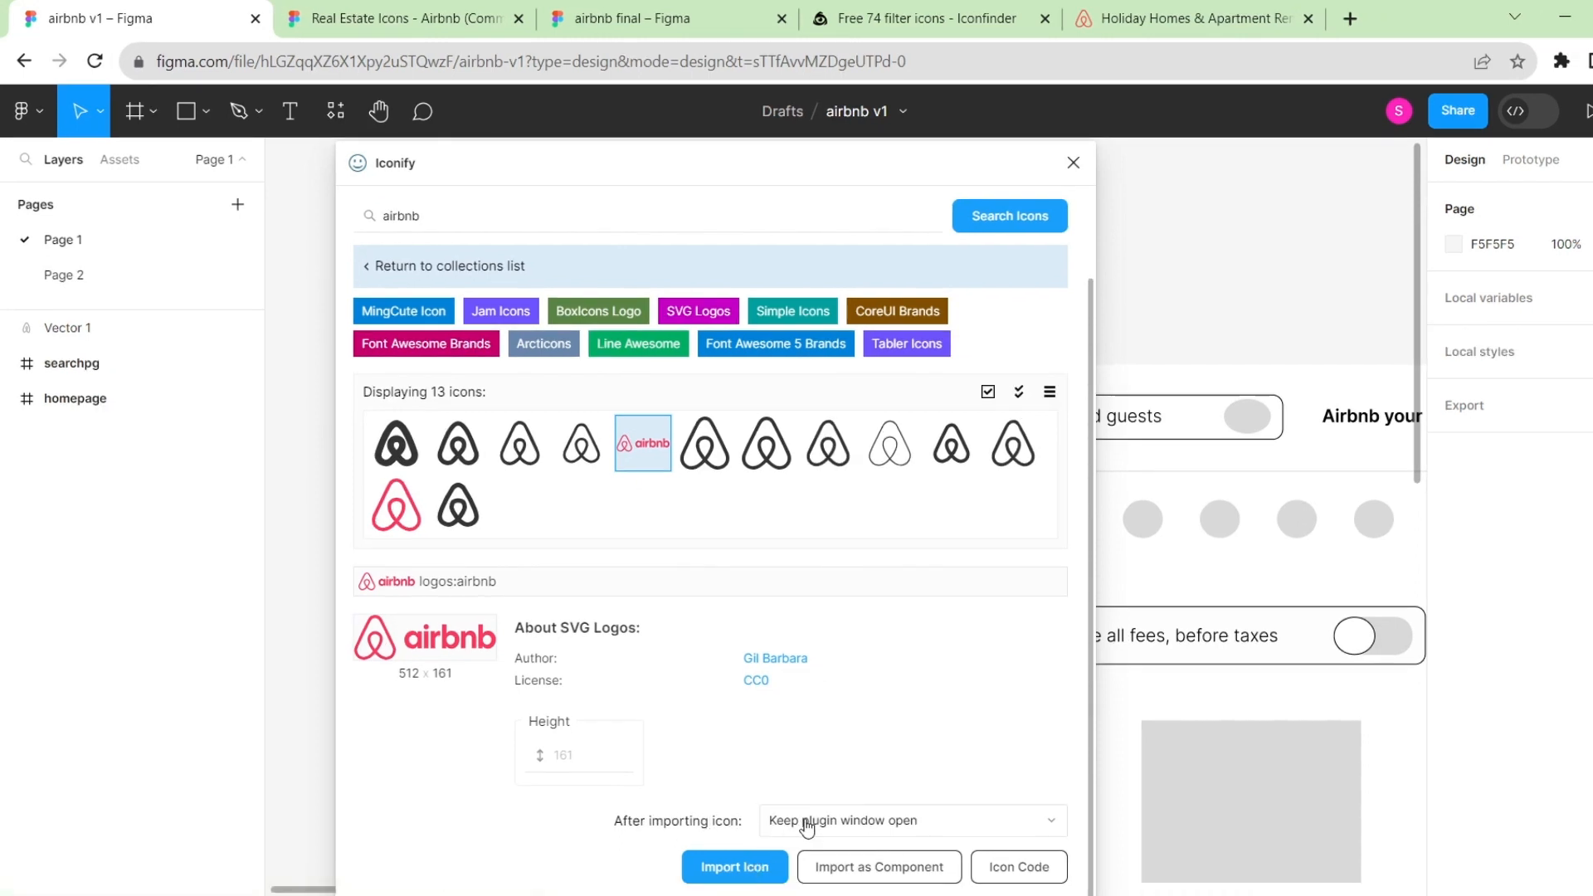
left_click(750, 870)
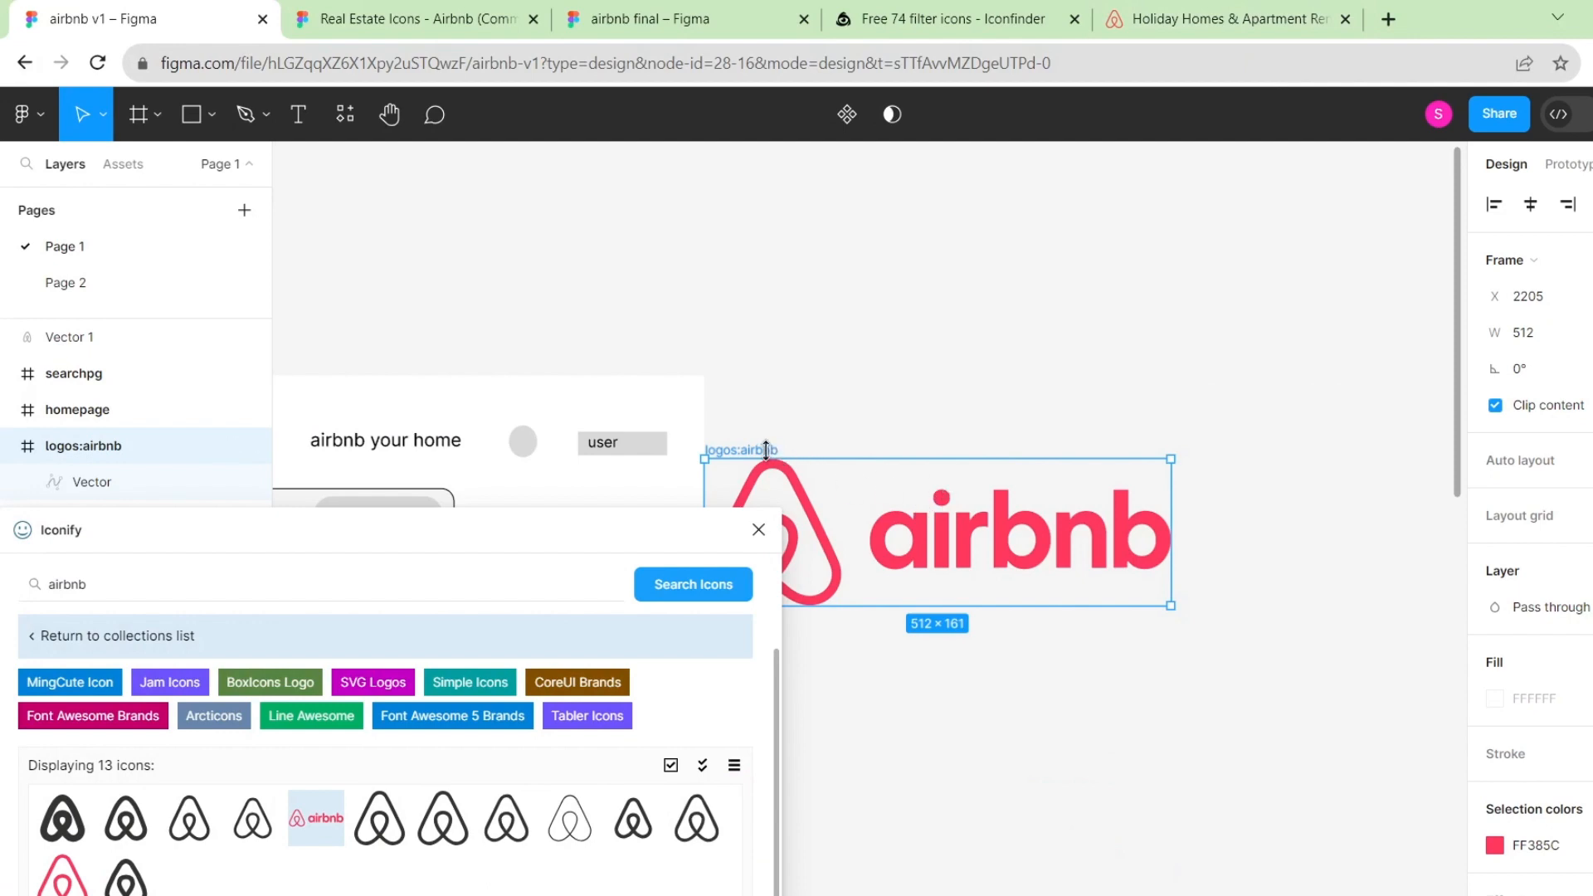
Scale the imported Airbnb logo to about 168 × 47 and place it in the homepage header, replacing the crossed-box placeholder and "Logo" text.
left_click_drag(761, 443, 560, 166)
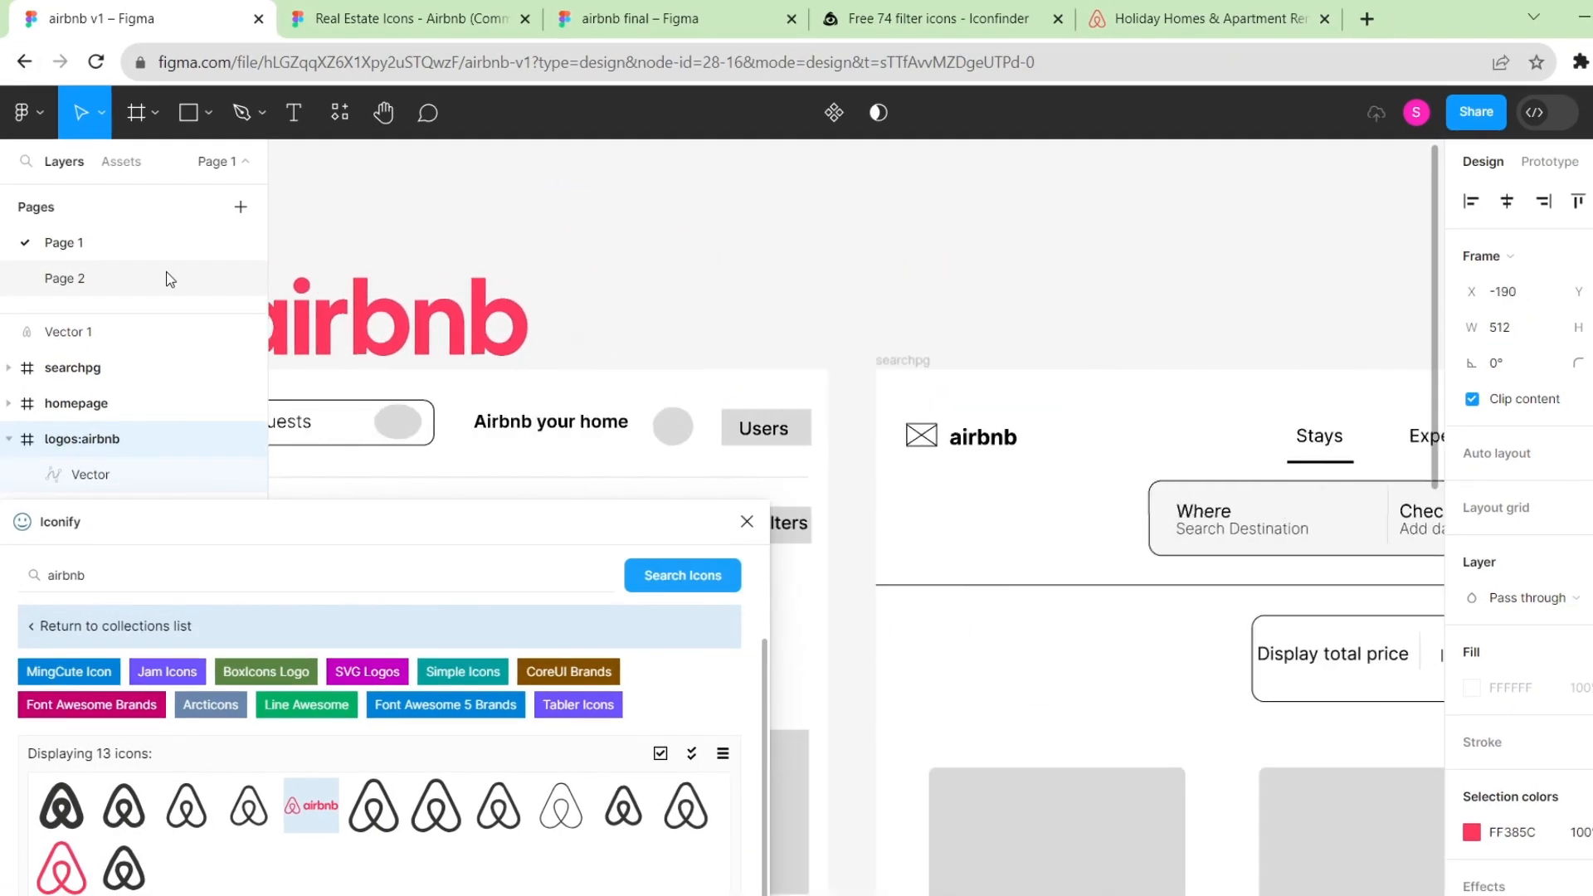
left_click_drag(962, 182, 657, 282)
left_click(552, 427)
key("Delete")
left_click(502, 423)
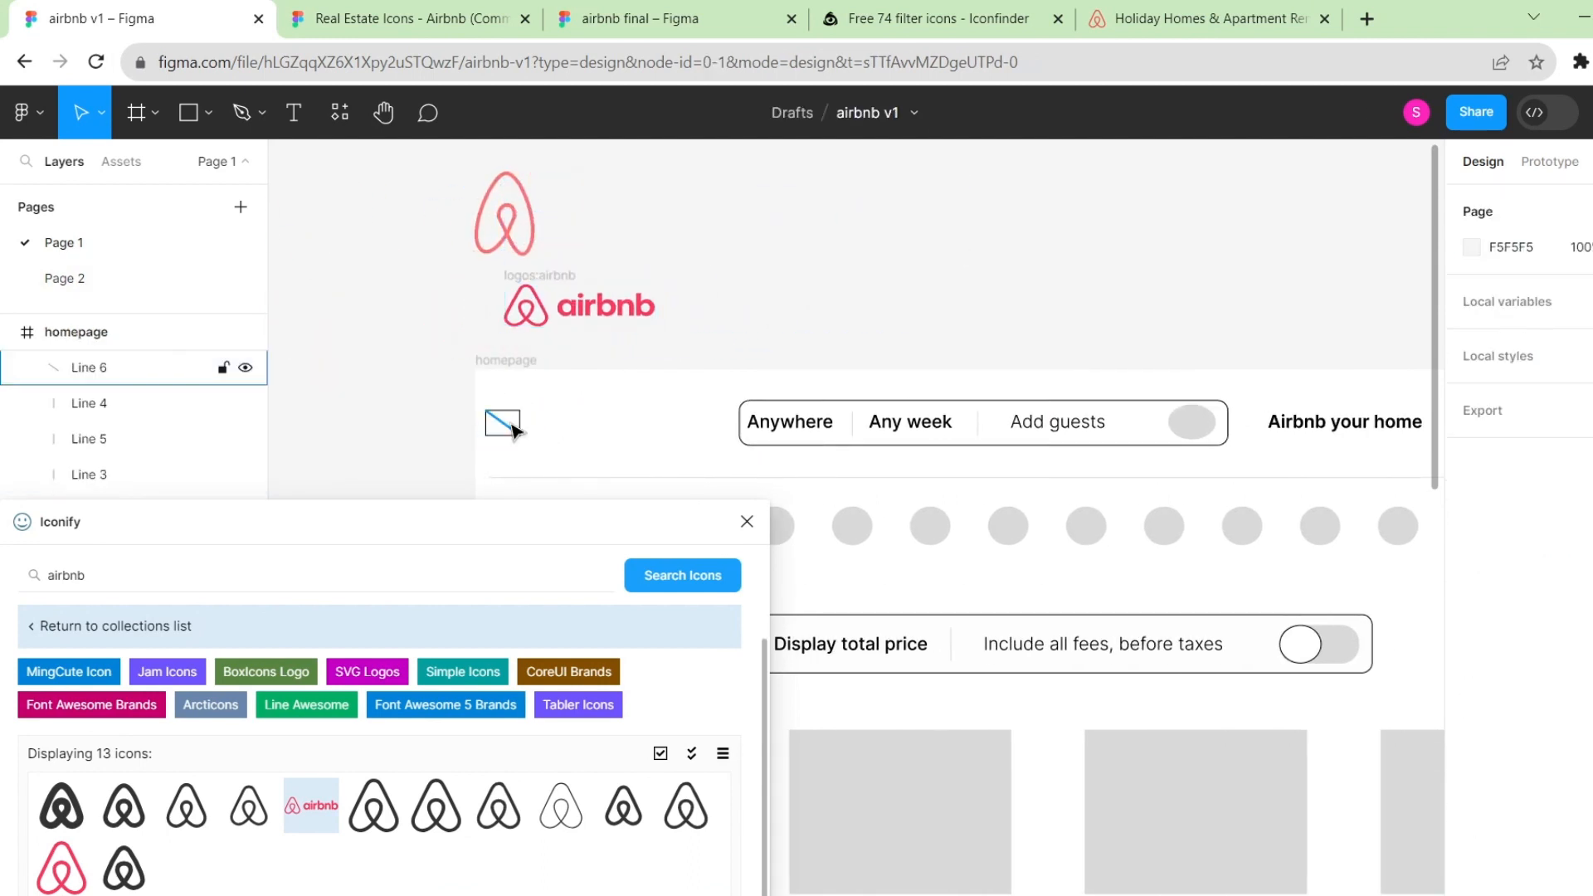
key("Delete")
left_click(515, 428)
key("Delete")
left_click_drag(574, 314, 554, 436)
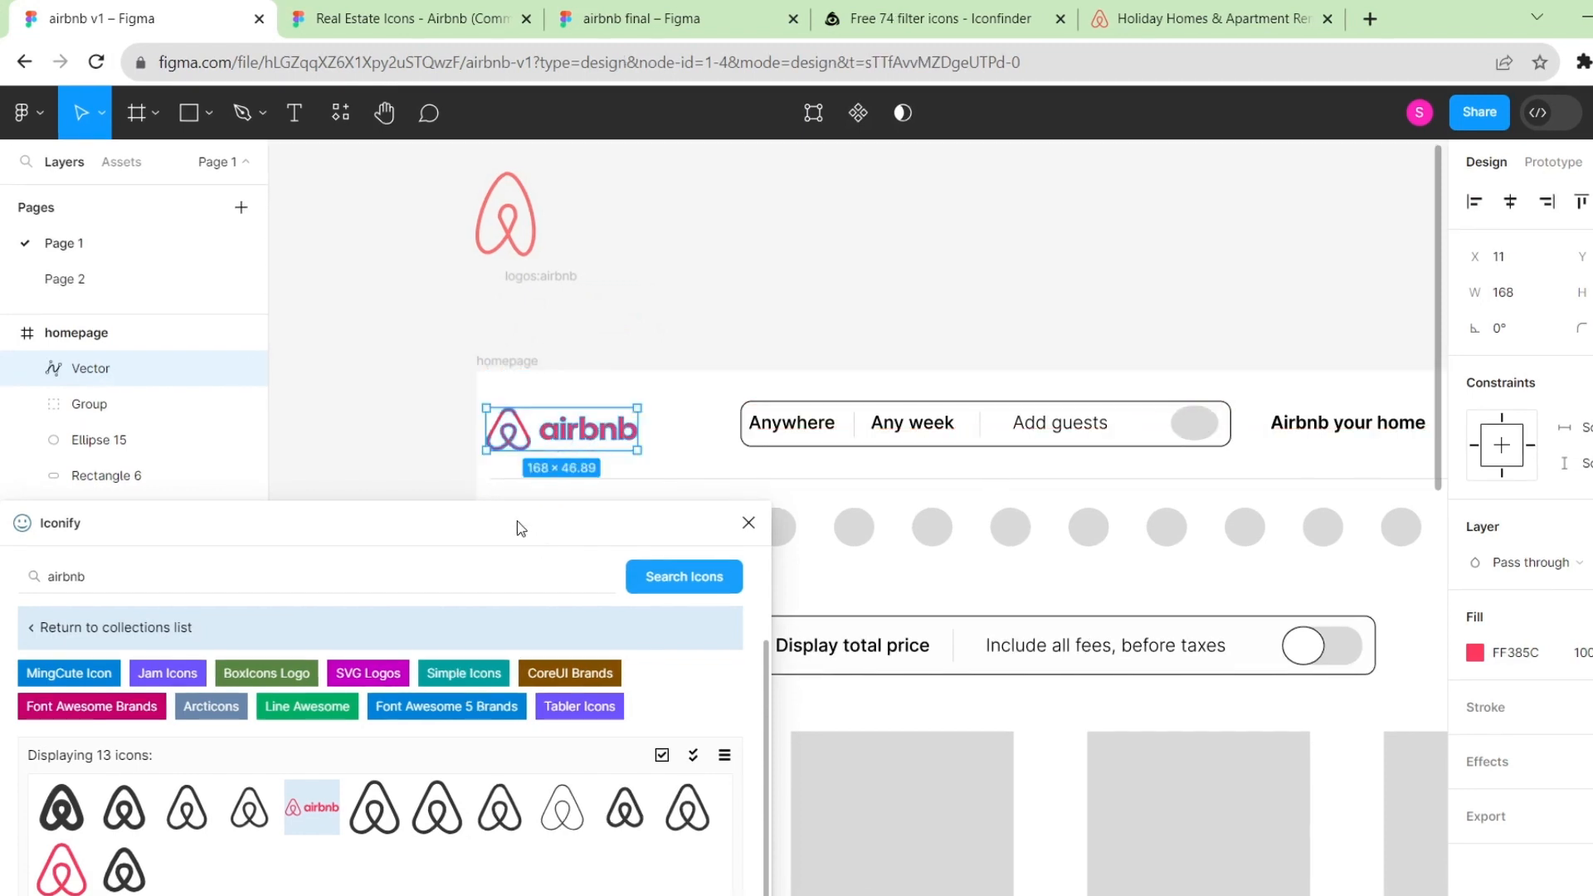
Search Iconify for "search" and select the material-symbols:search icon.
left_click_drag(521, 528, 793, 240)
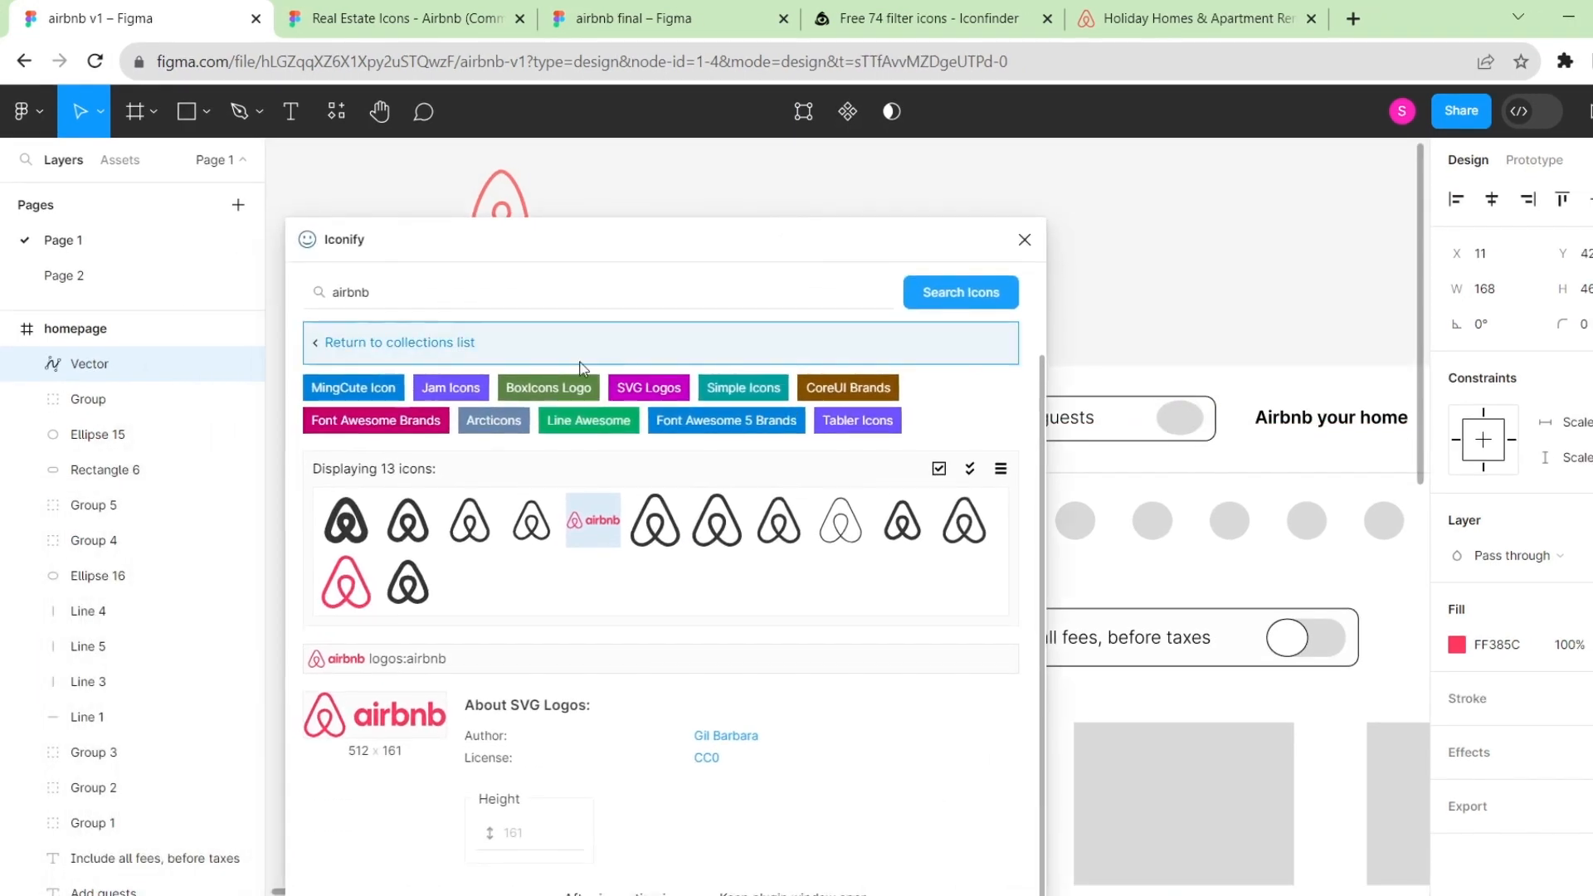
left_click(583, 302)
key("ctrl+a")
key("BackSpace")
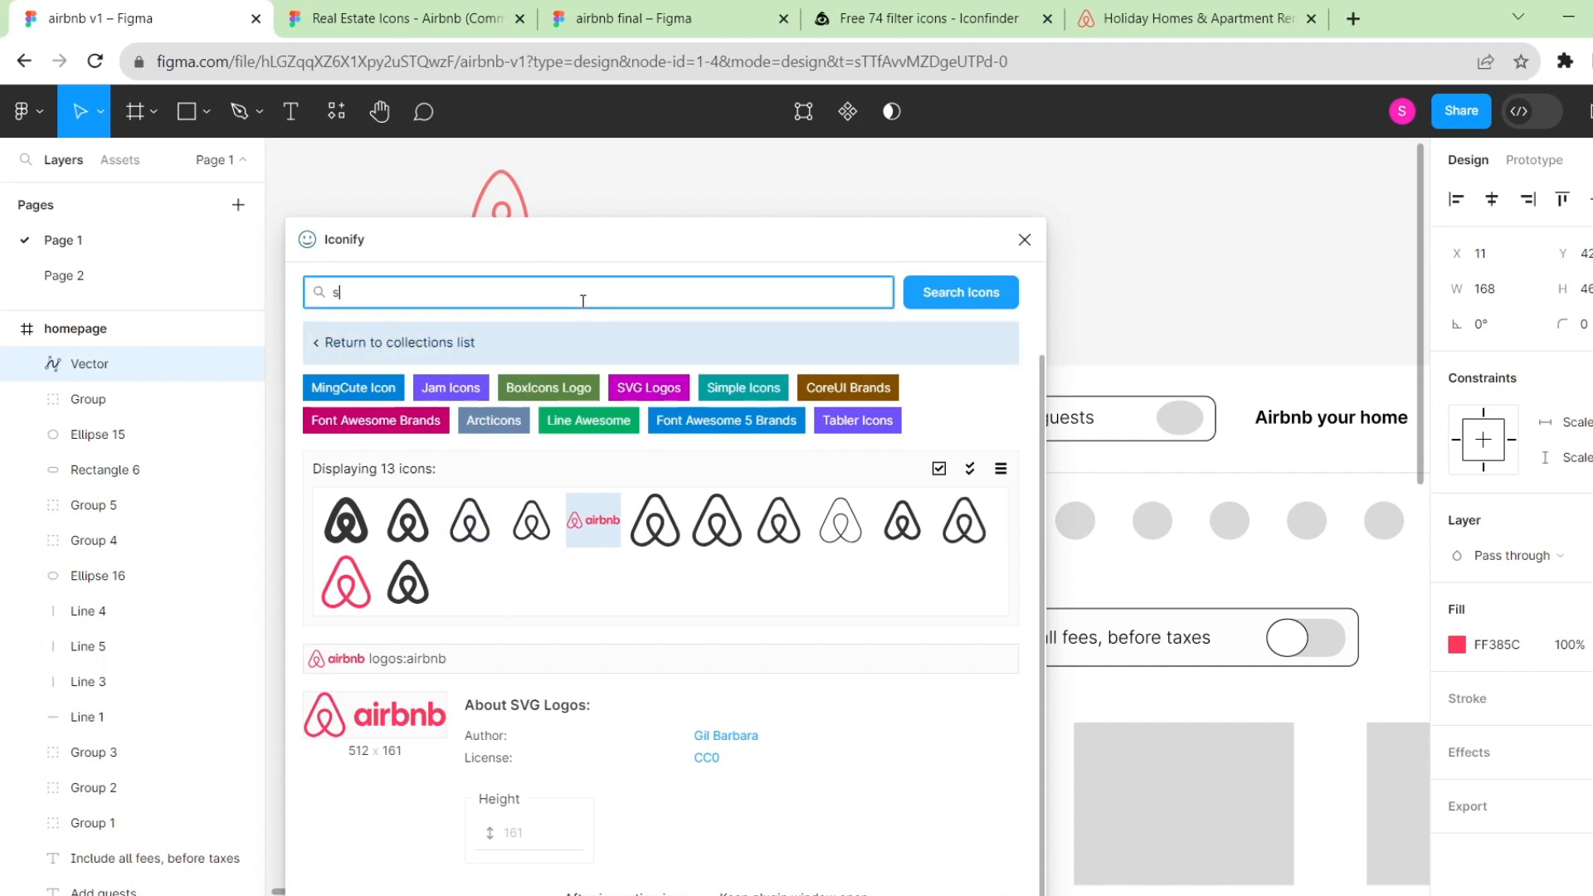
type("search")
key("Return")
scroll(662, 745, "down", 2)
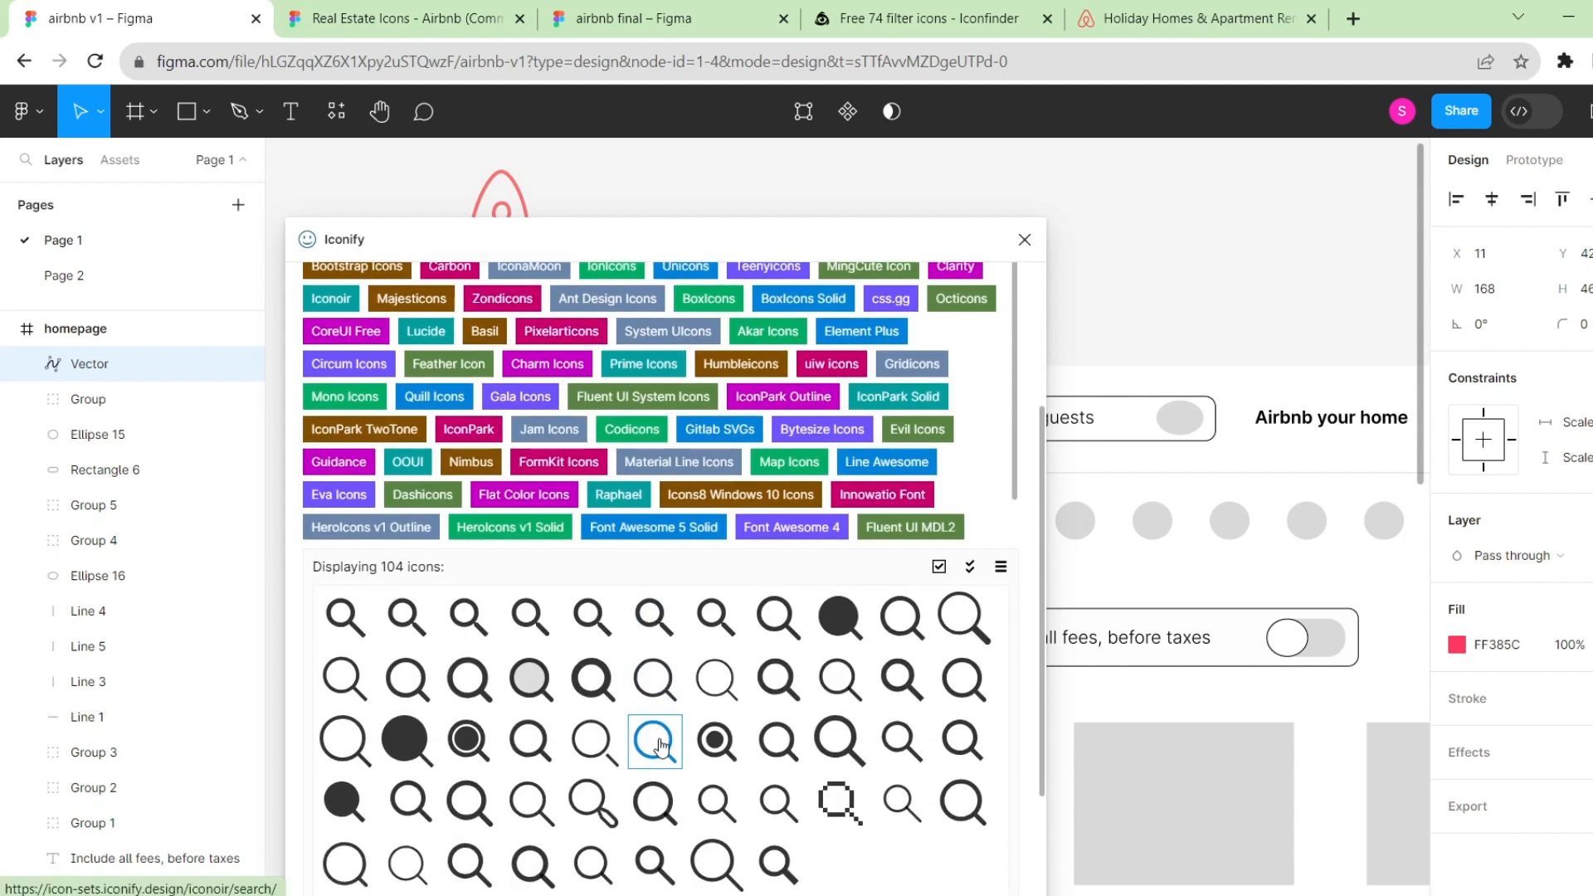
scroll(661, 745, "down", 3)
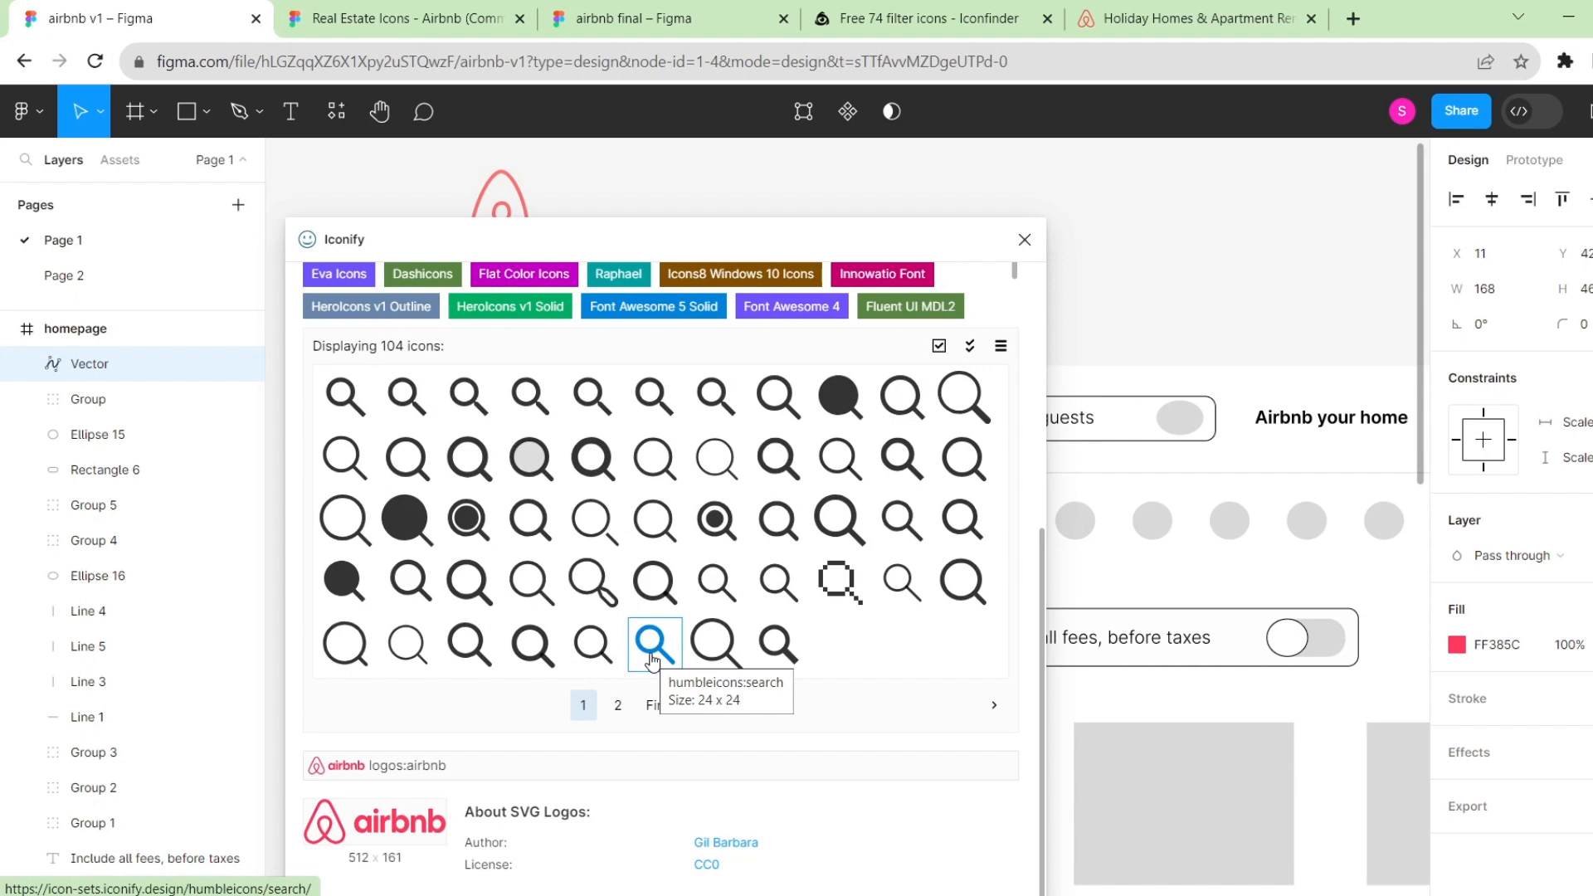
left_click(341, 397)
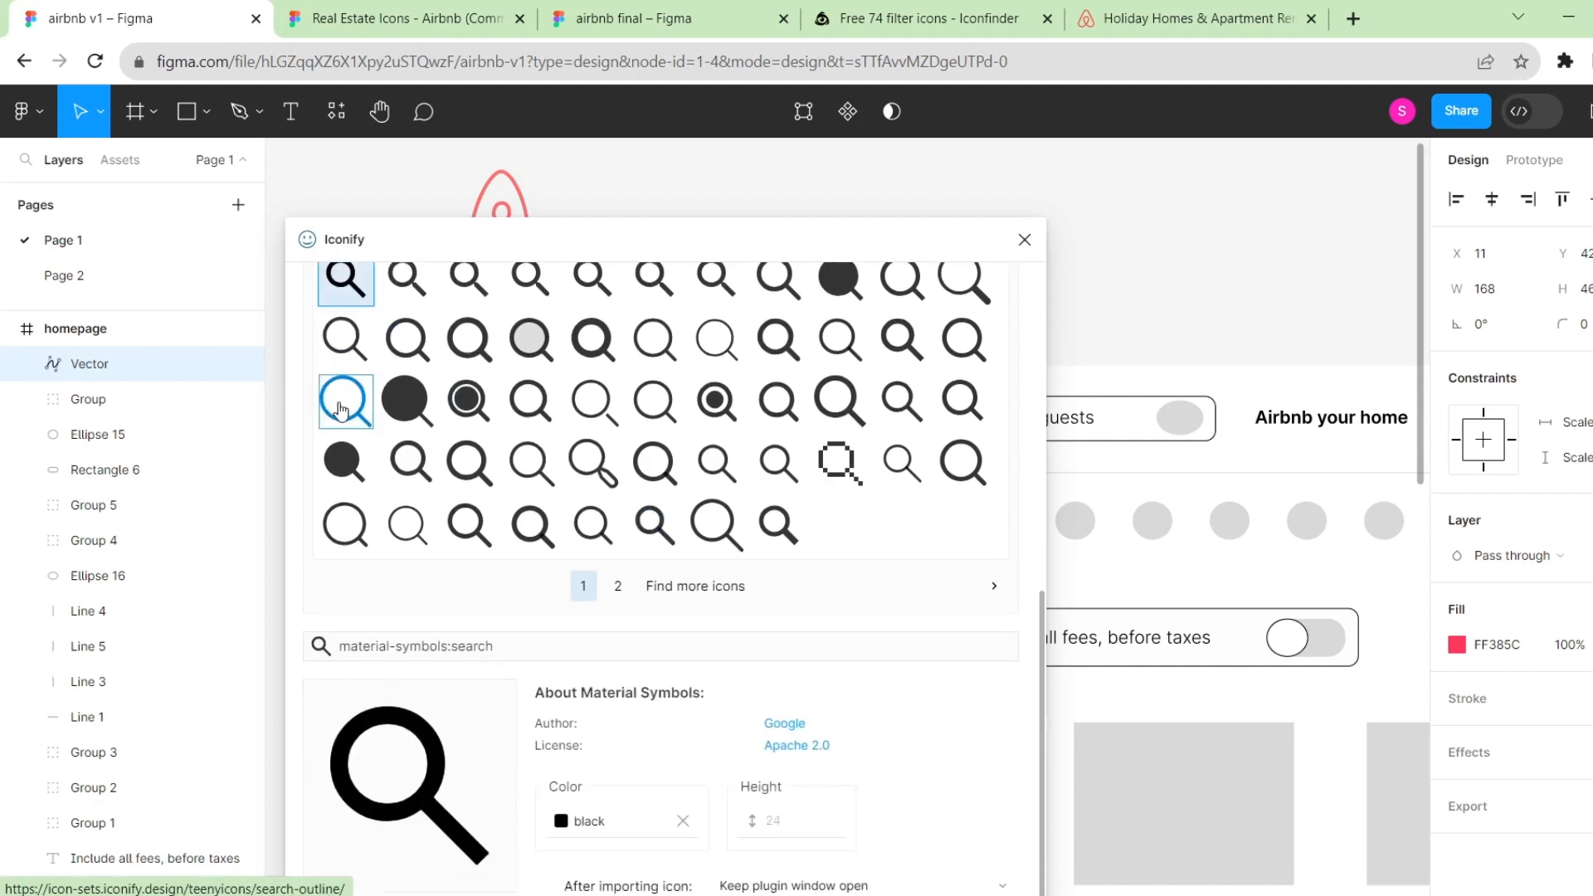
Set the search icon's color to #f8f8f8 and import it into the design.
left_click(562, 819)
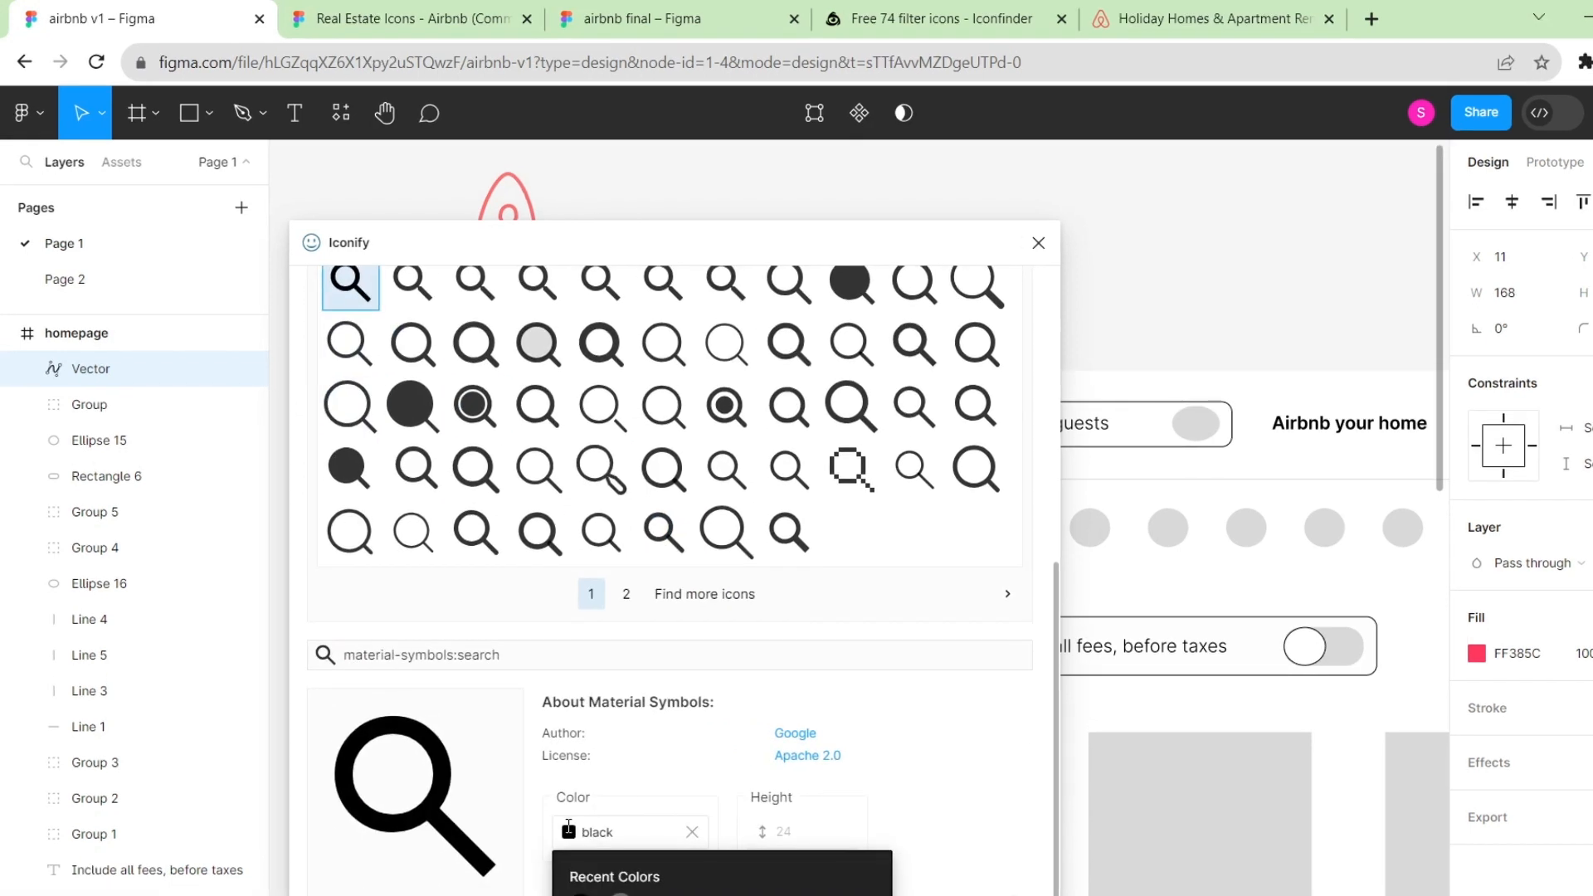
left_click(692, 833)
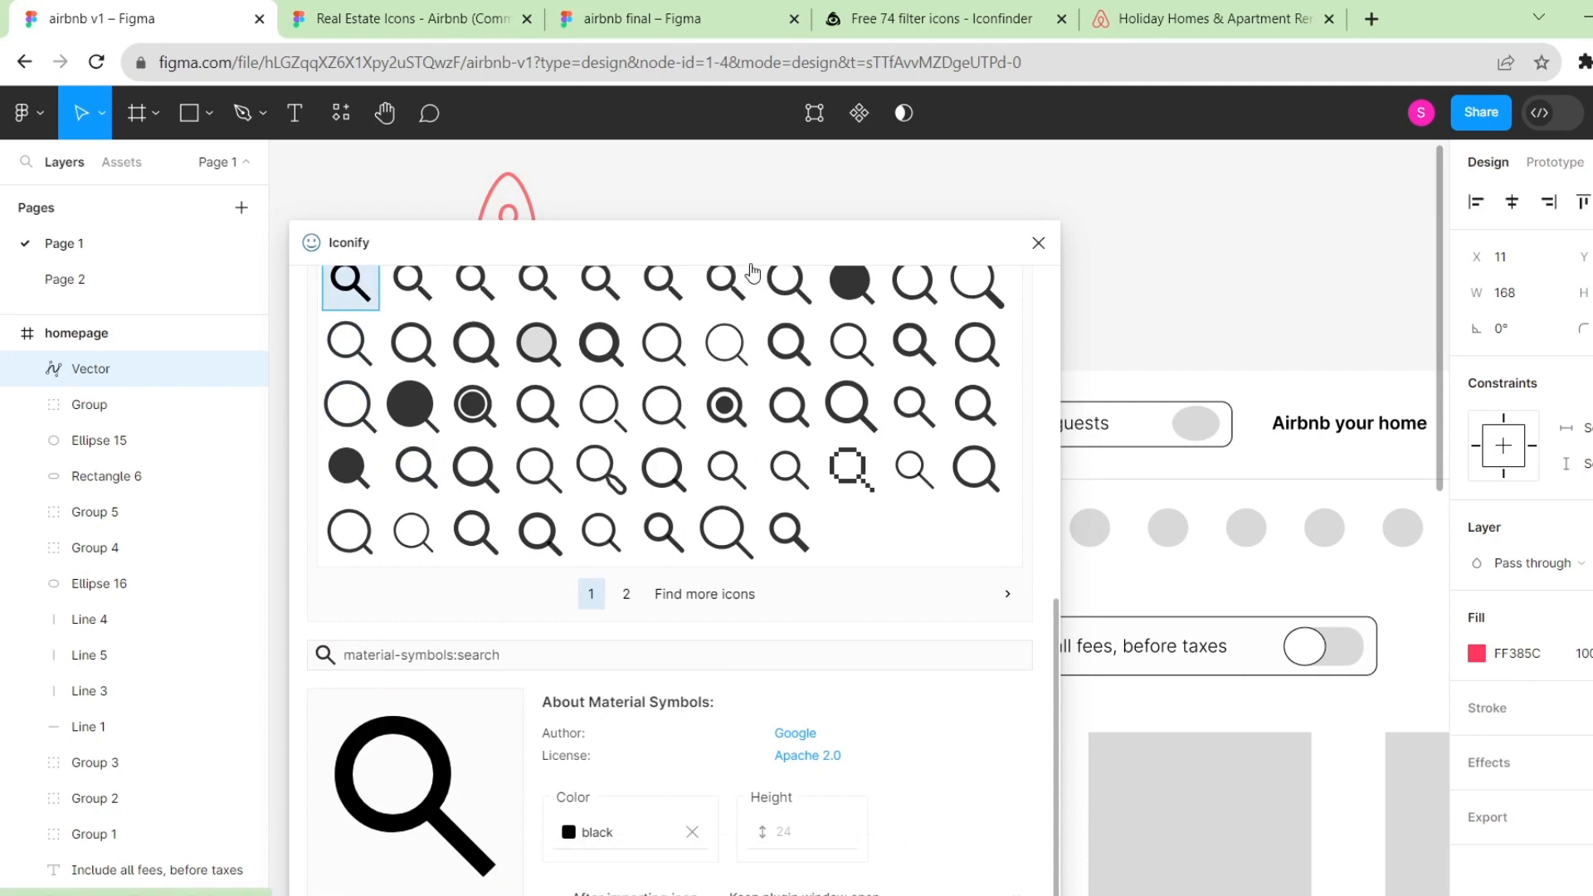
left_click_drag(745, 242, 743, 161)
left_click(618, 752)
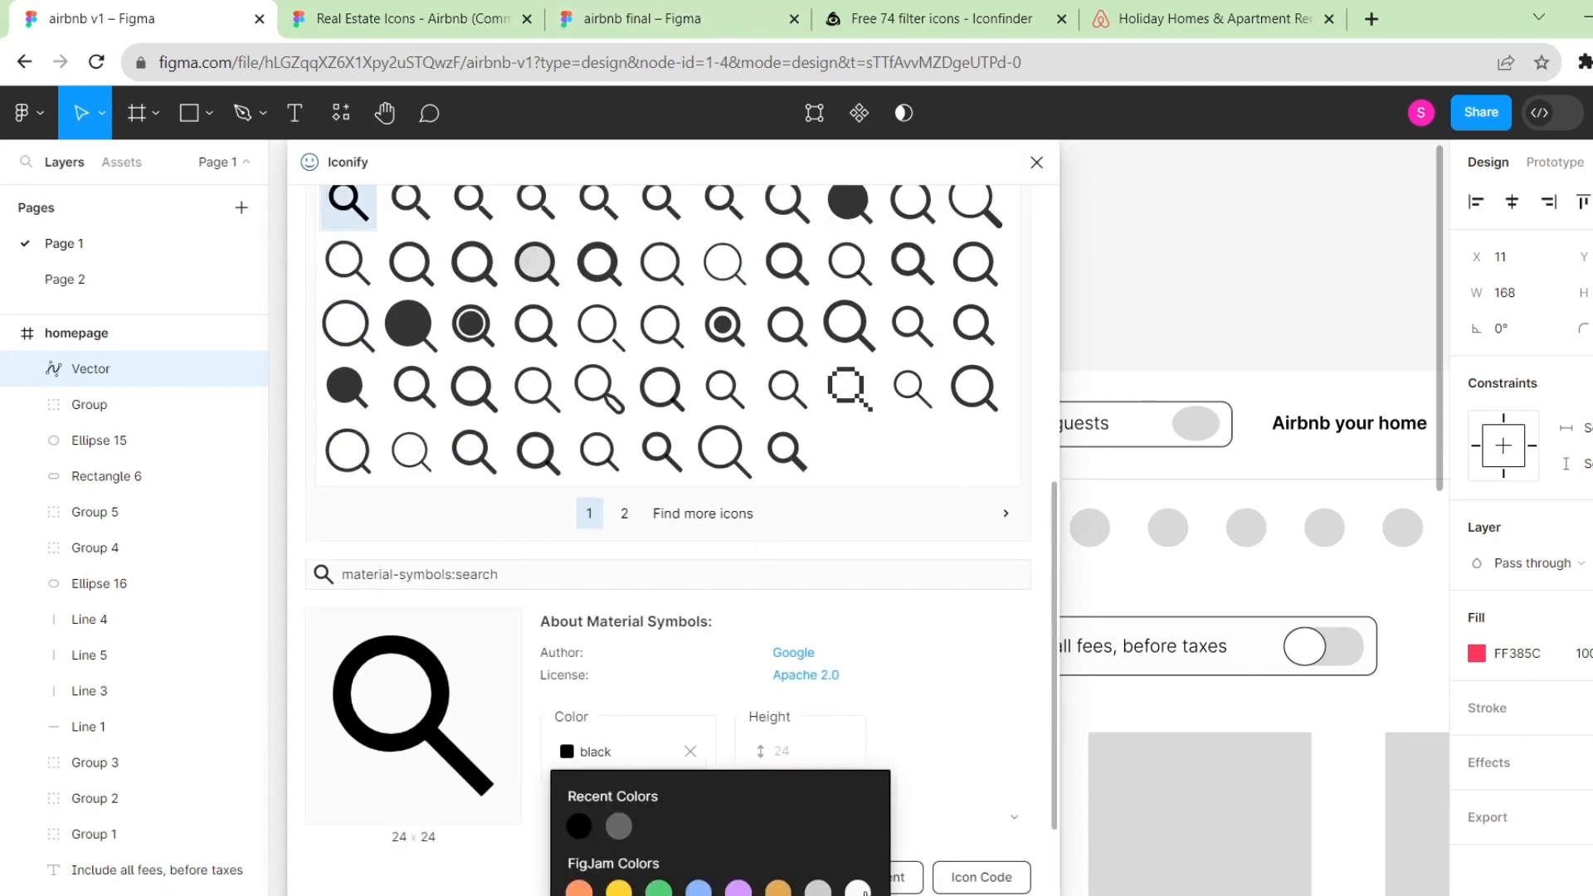
left_click(859, 889)
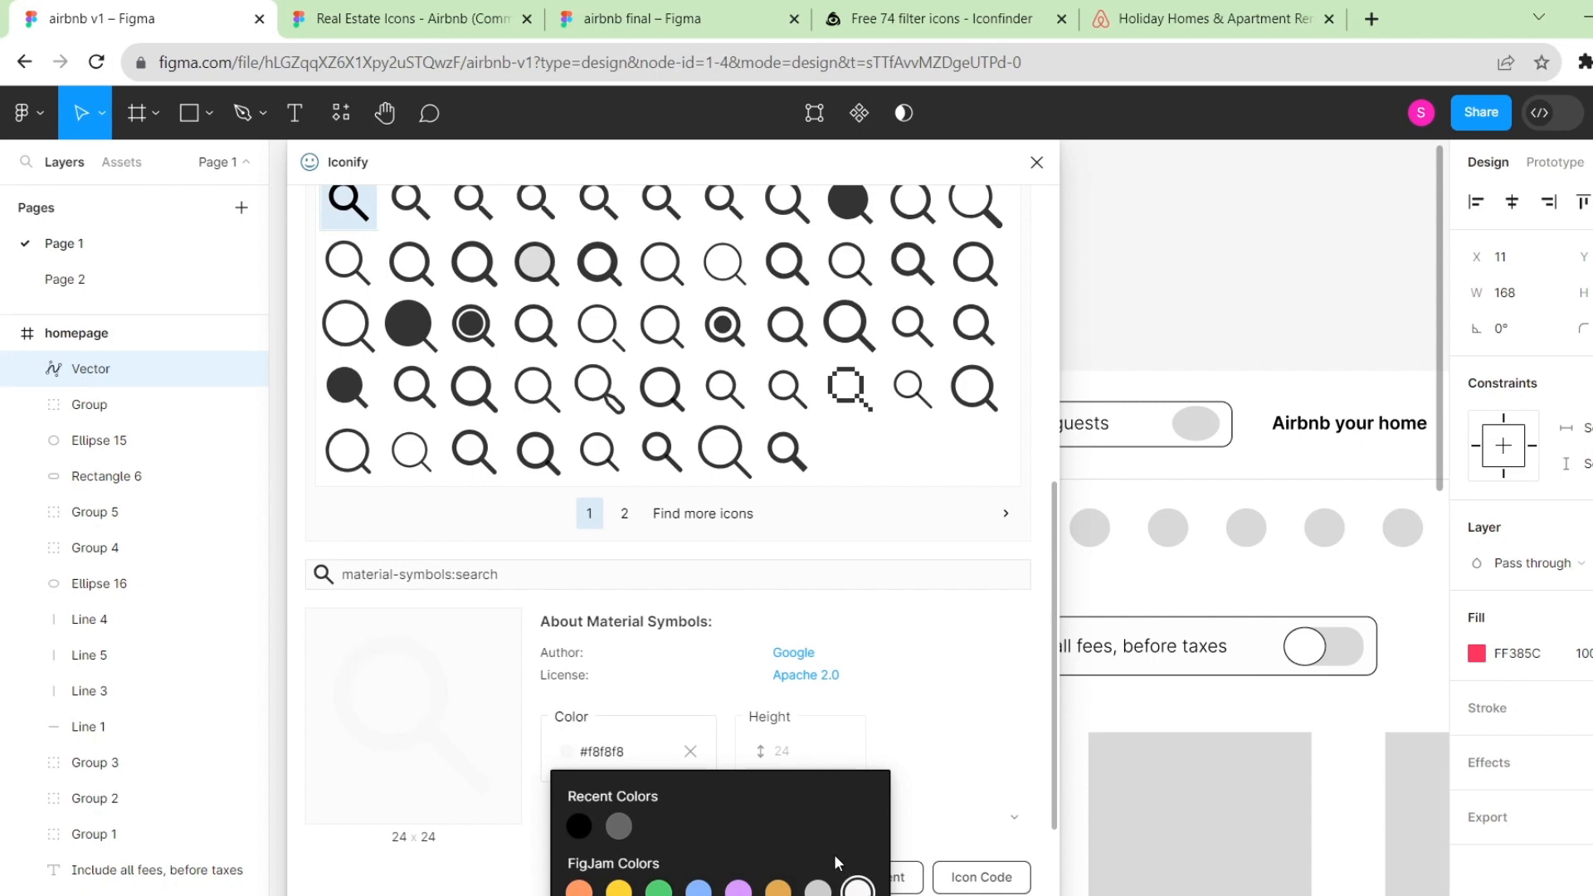
left_click(964, 759)
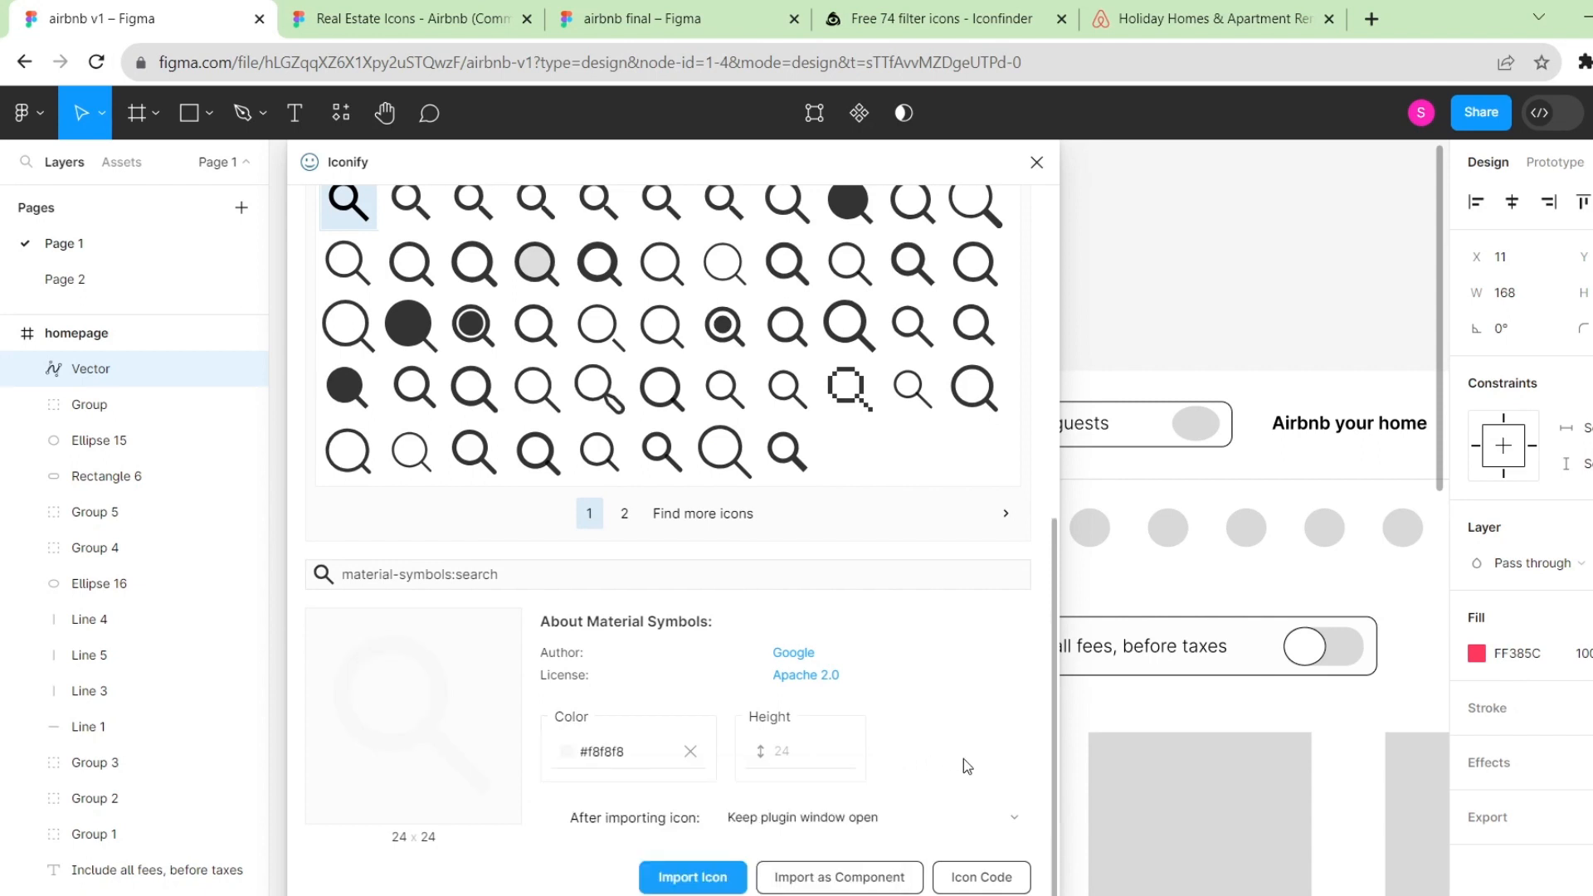
left_click(694, 878)
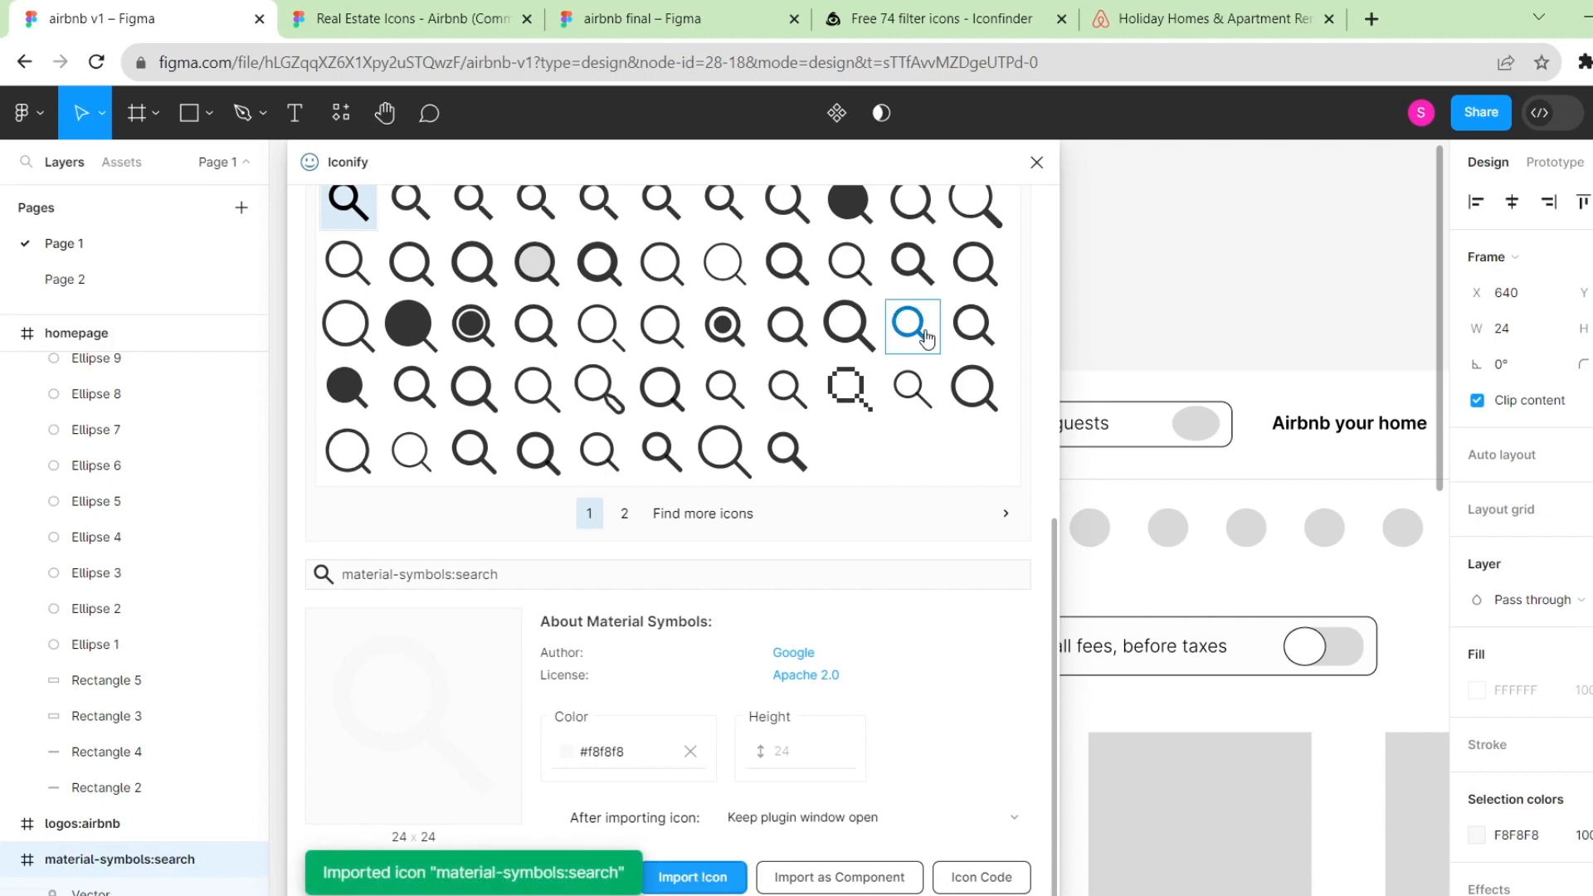
Close Iconify and move the imported search icon onto the grey ellipse in the homepage search bar.
left_click(1031, 164)
scroll(1017, 279, "right", 10)
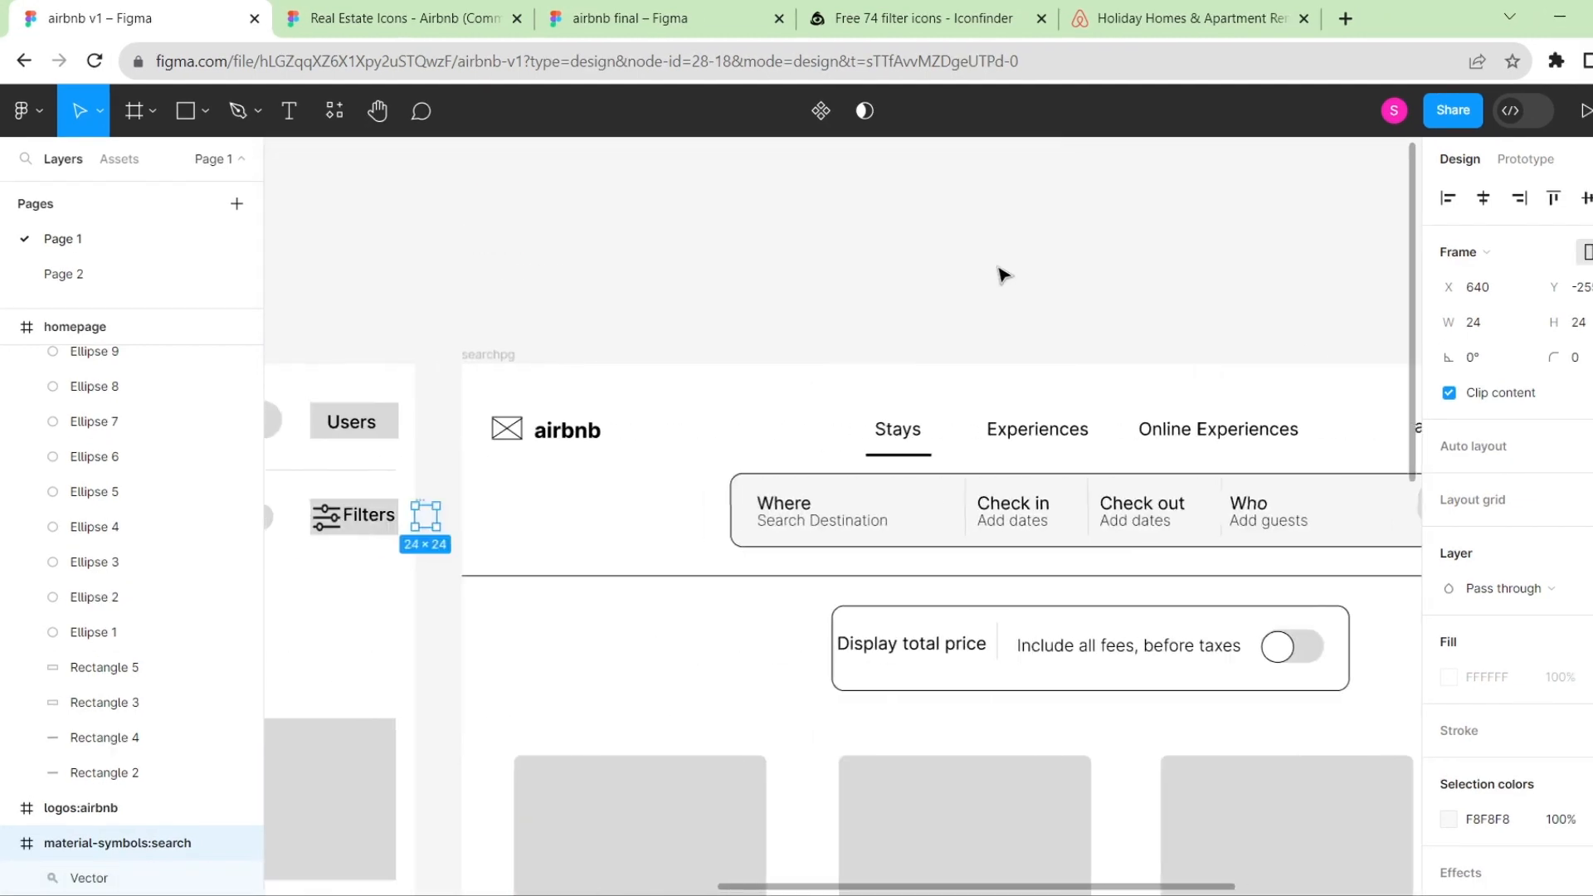
scroll(1017, 279, "left", 3)
left_click_drag(703, 522, 432, 419)
left_click(523, 321)
scroll(581, 374, "left", 4)
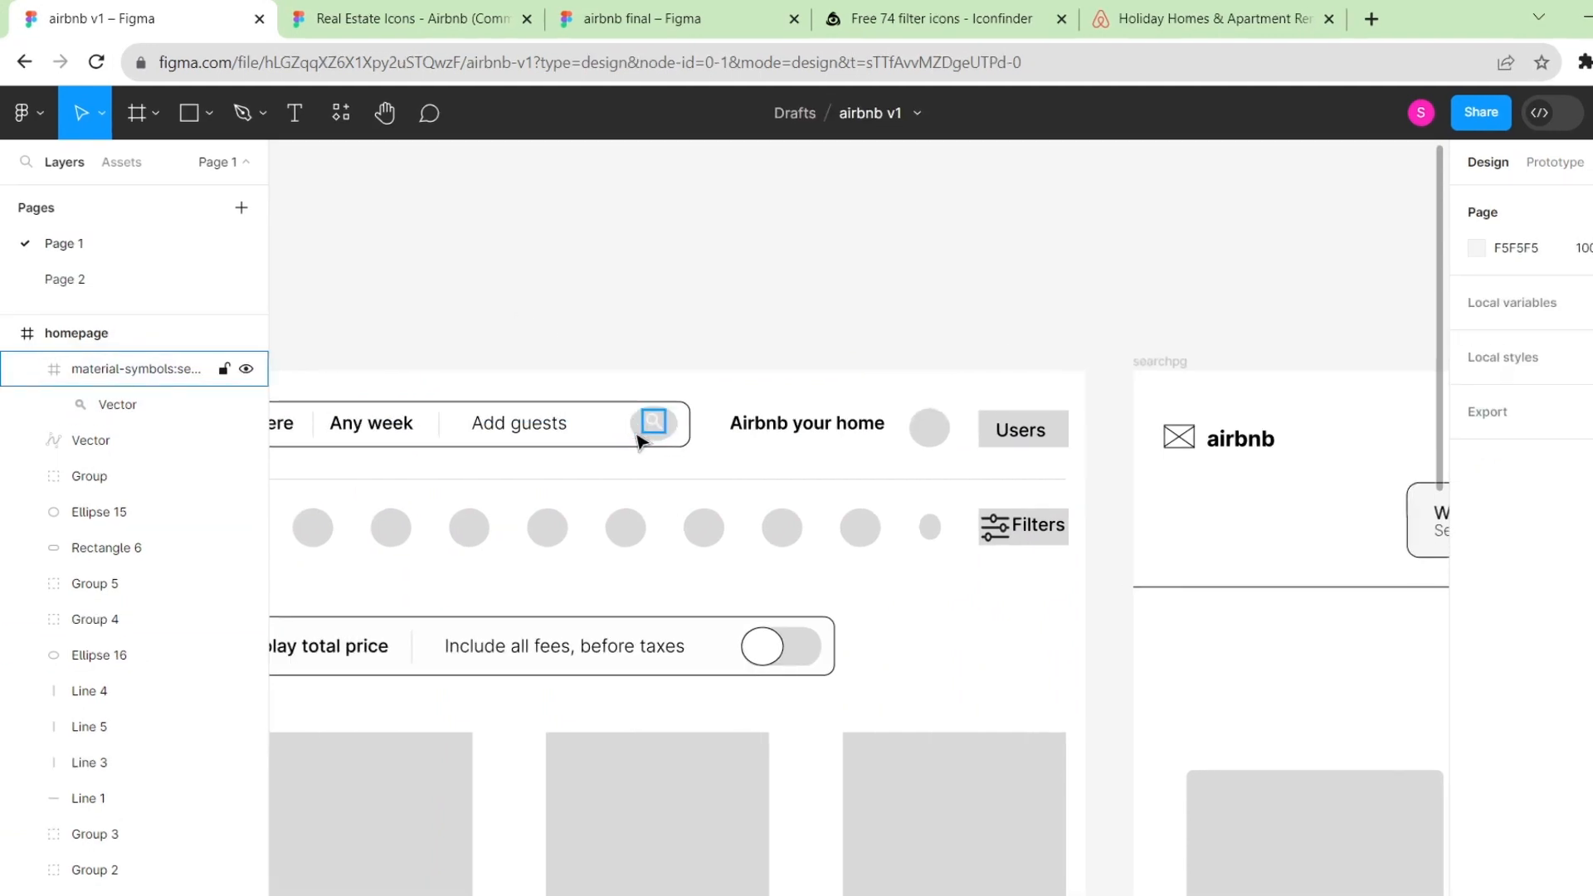
Recolor the grey ellipse behind the homepage search icon to FF6984 by sampling pink from the Airbnb logo.
left_click(636, 438)
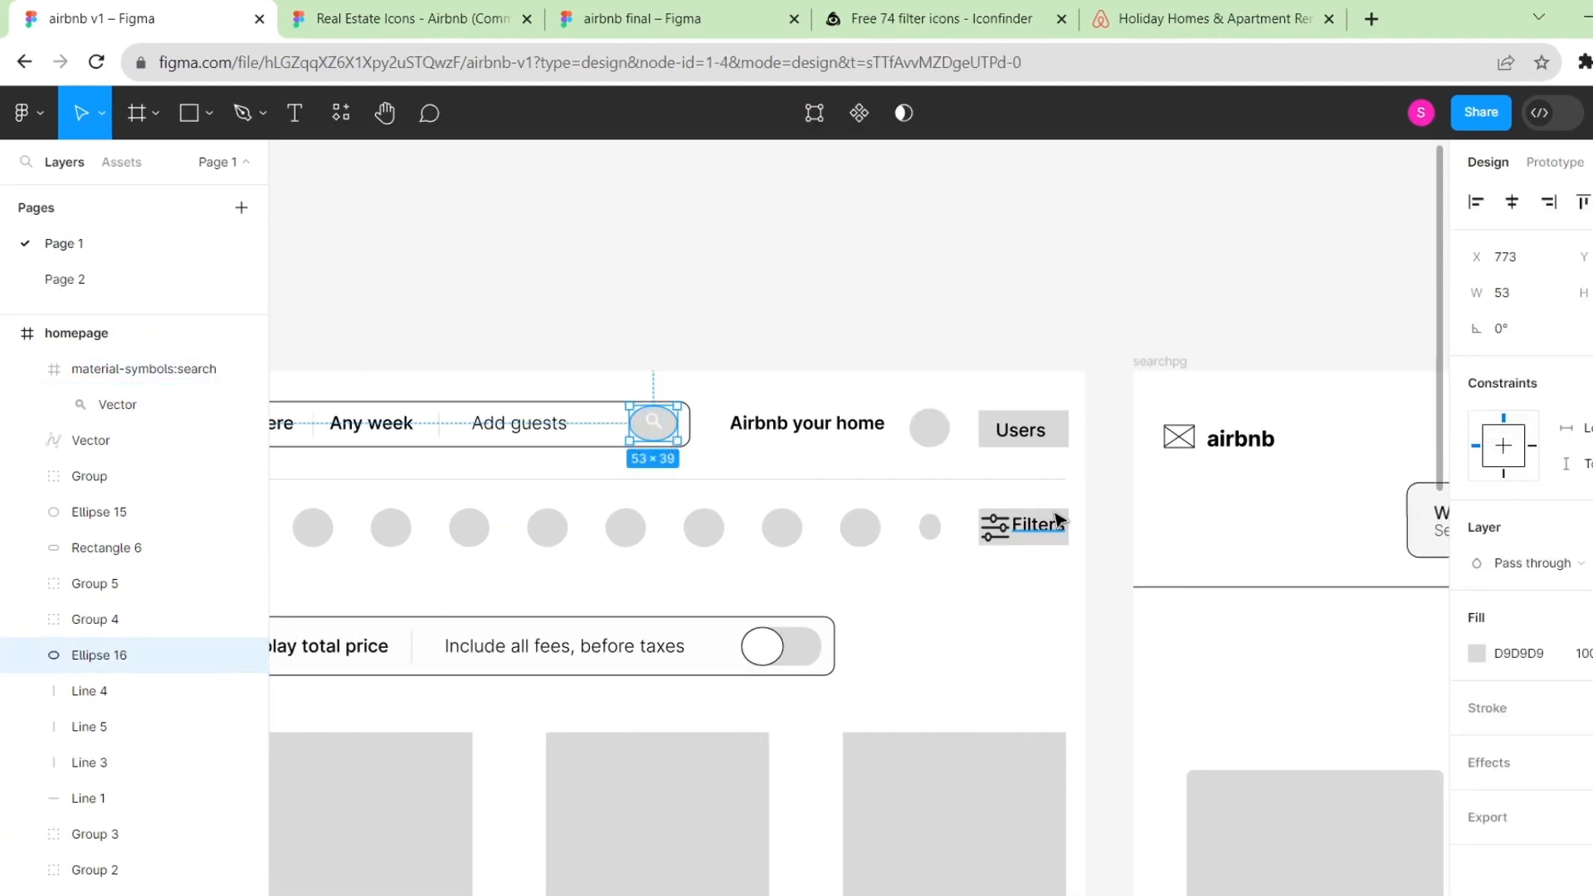
left_click(1477, 655)
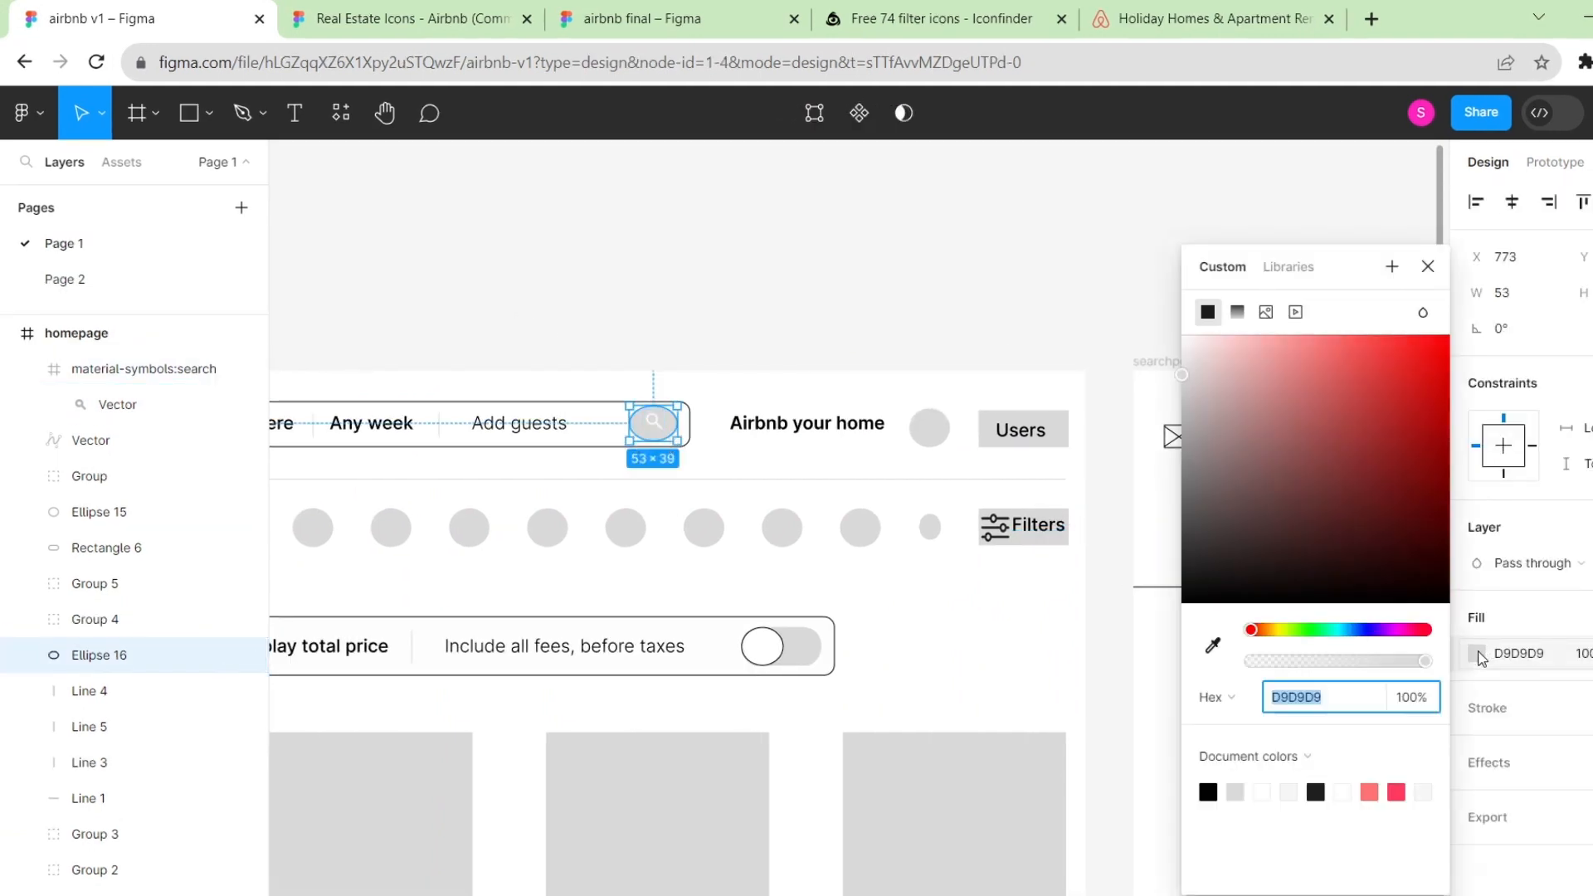
left_click(1213, 650)
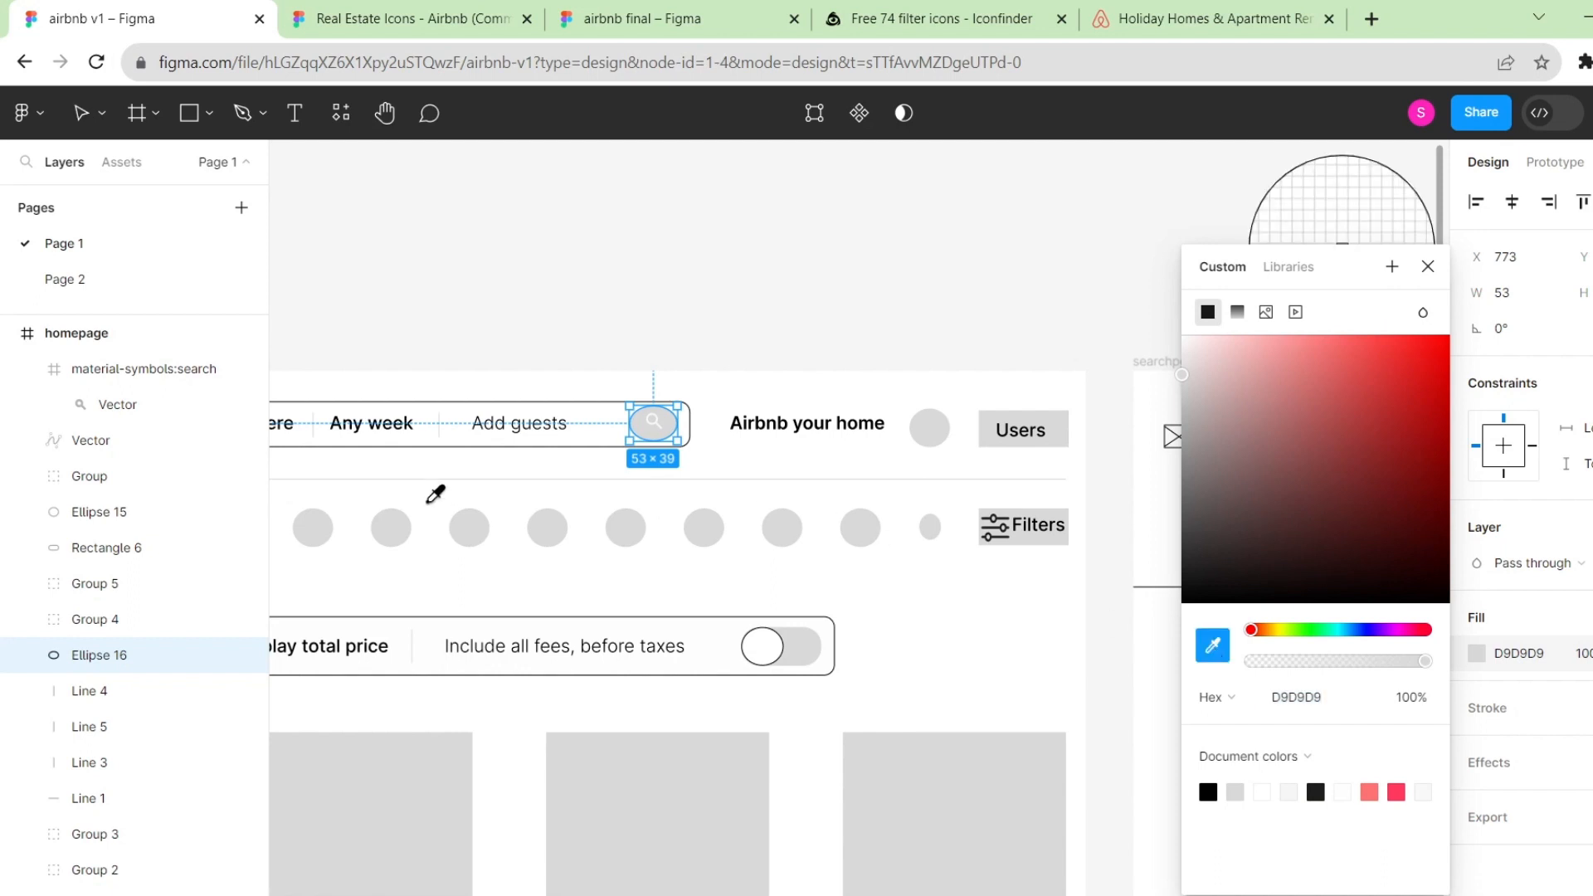
scroll(435, 494, "left", 5)
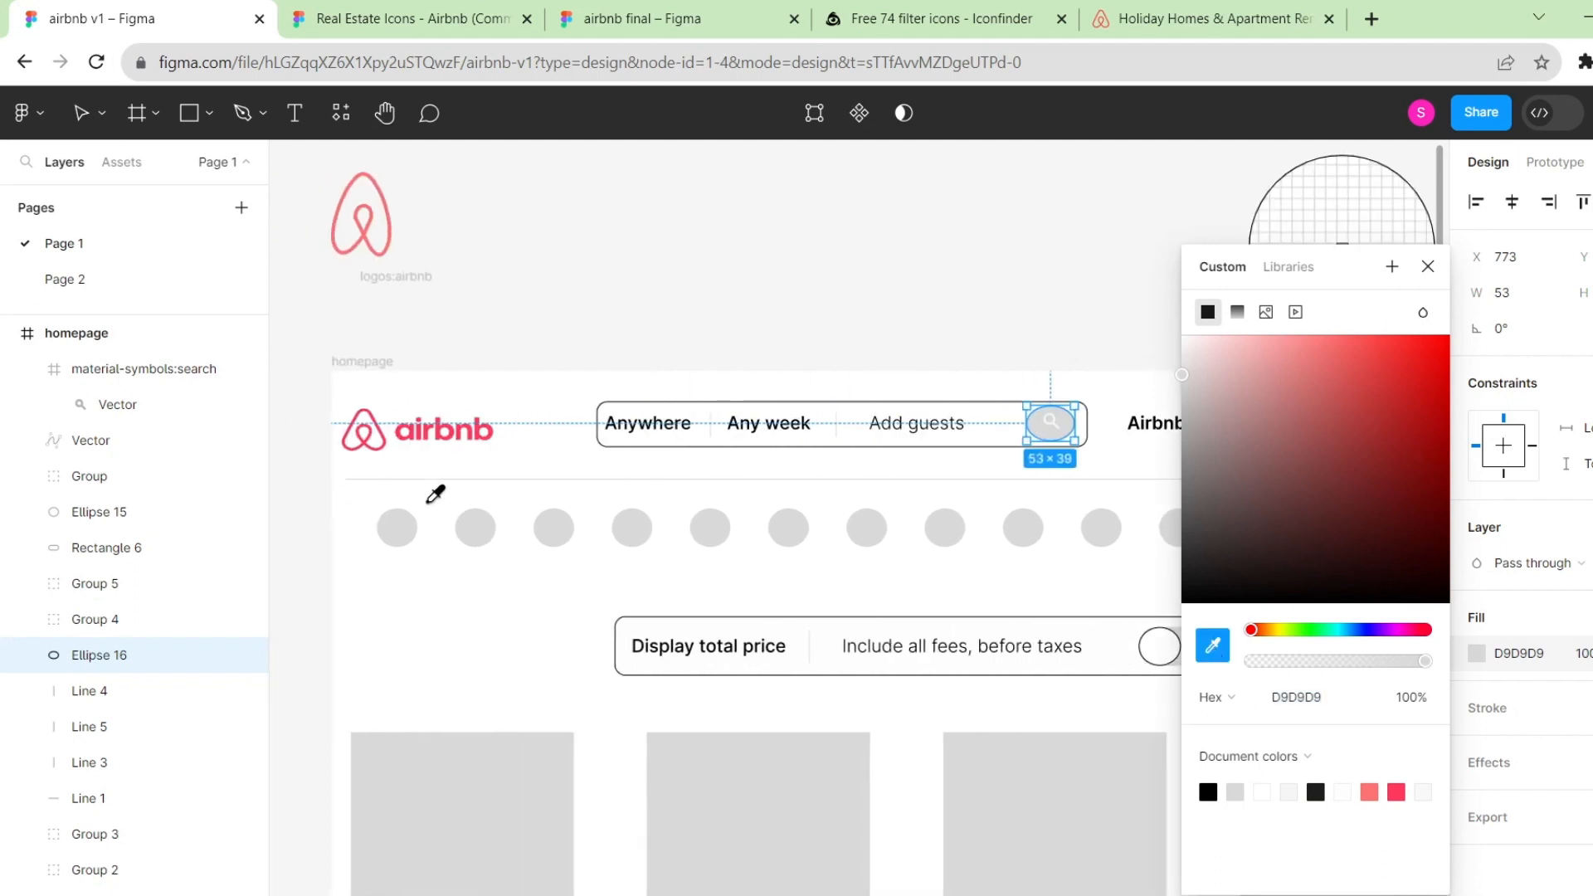
left_click(387, 439)
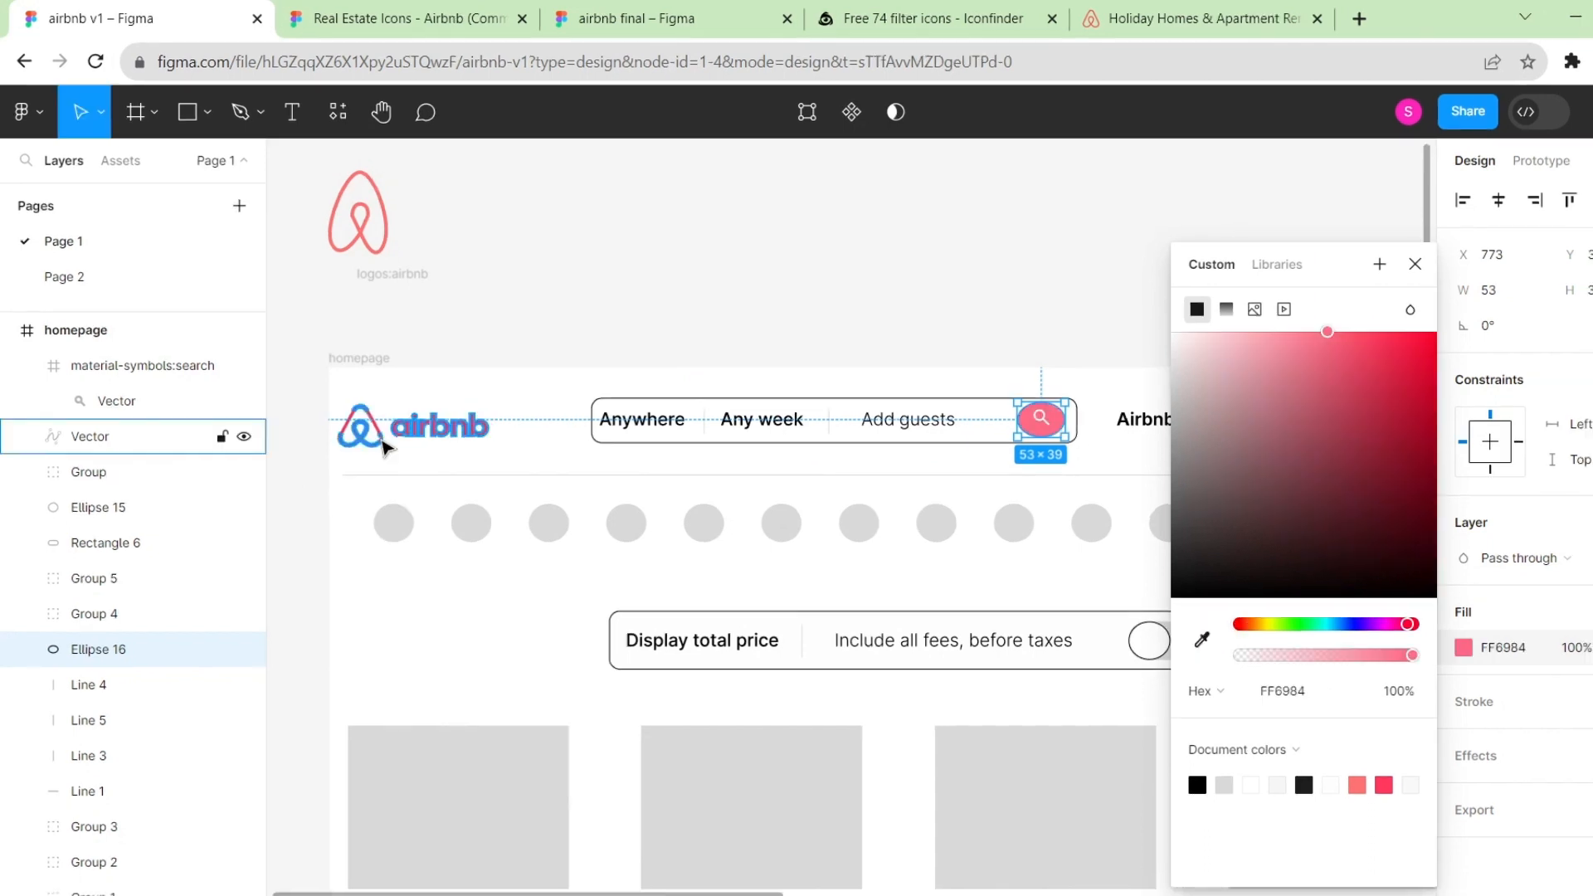
left_click(948, 268)
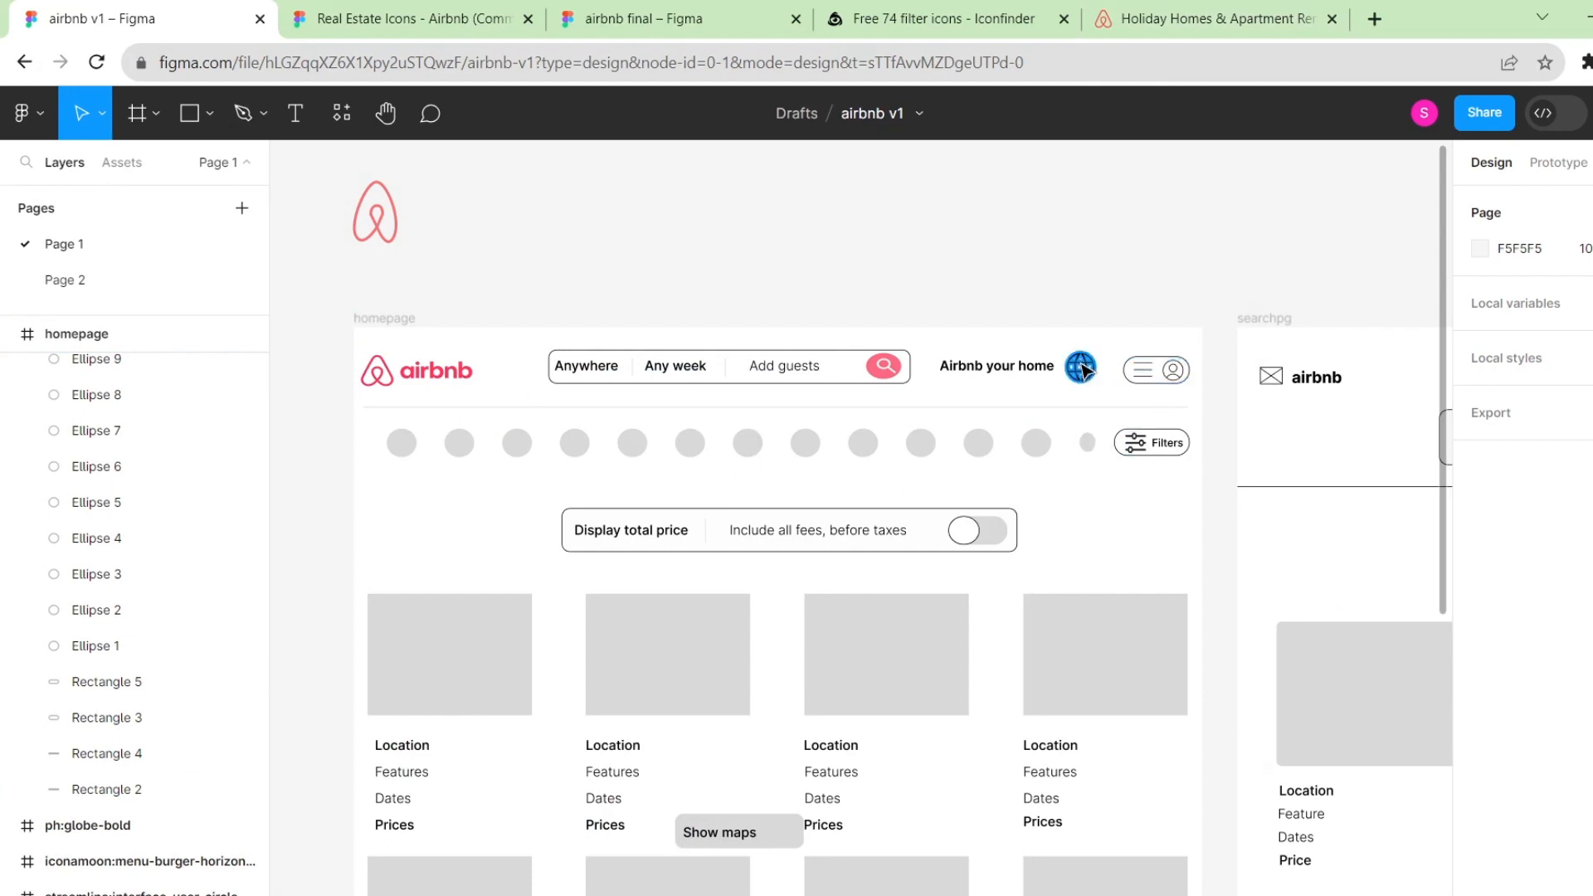
Add a D9D9D9 fill to the outer circle vector inside the profile icon's group in the homepage header.
scroll(1083, 370, "up", 5)
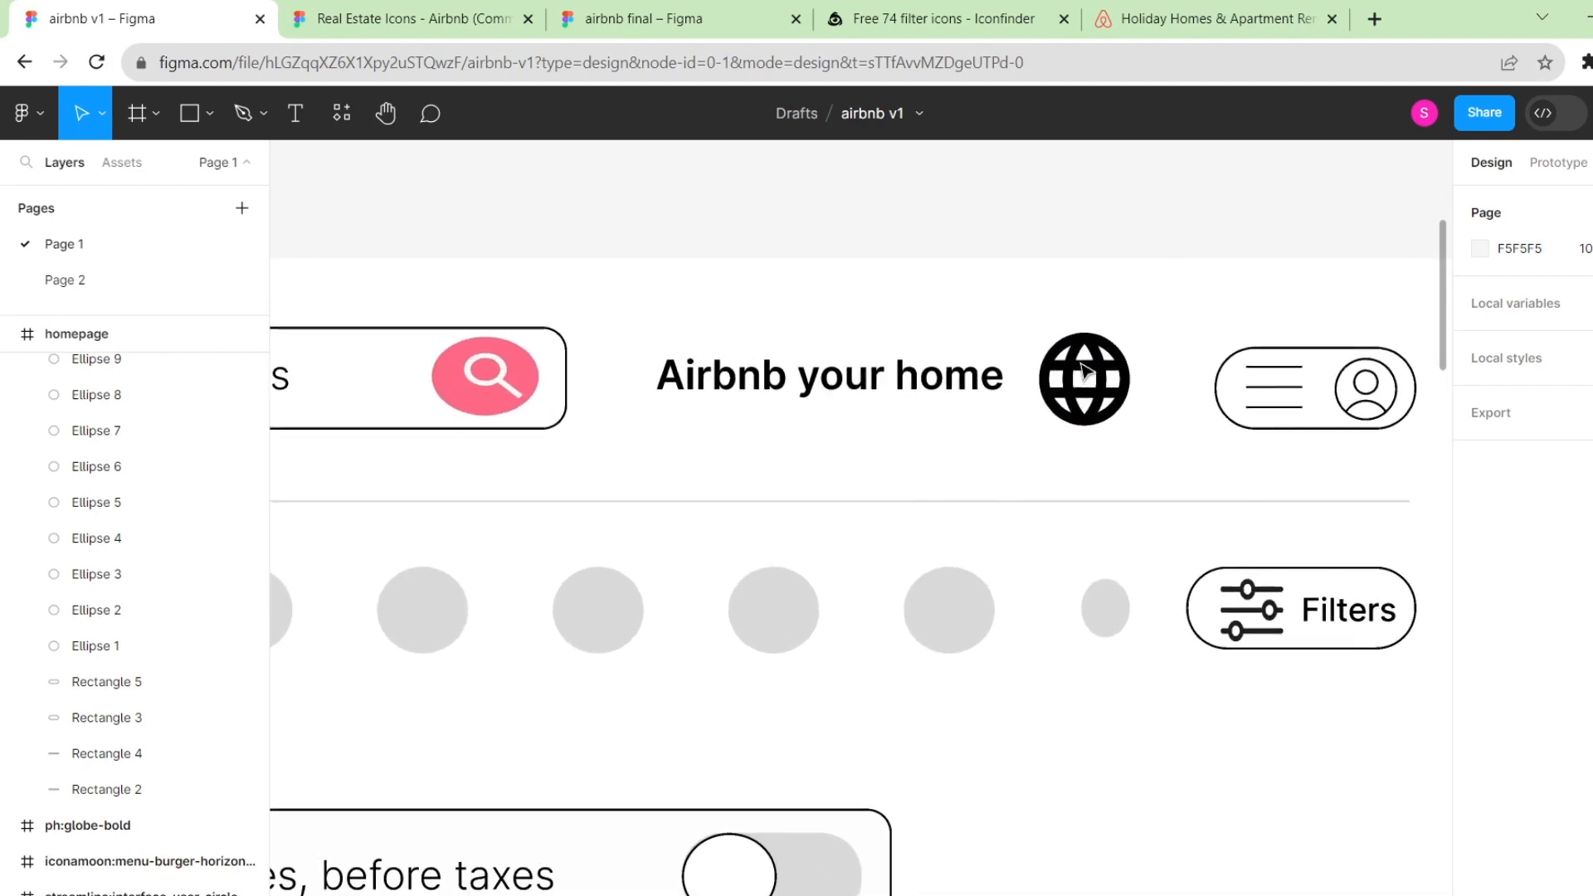
left_click(1361, 390)
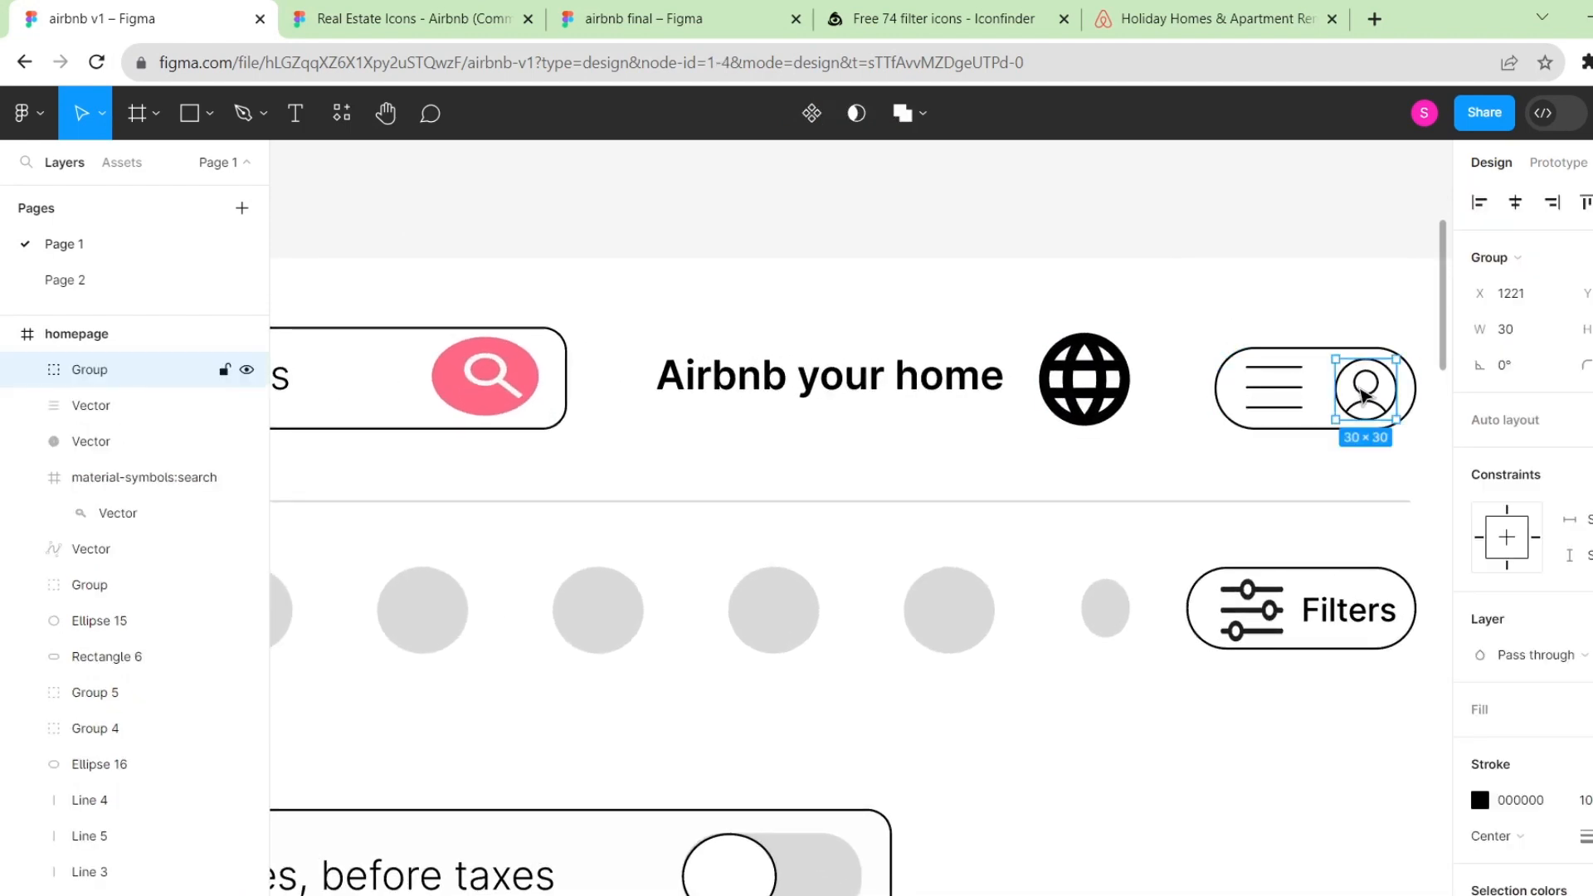
scroll(1365, 397, "right", 3)
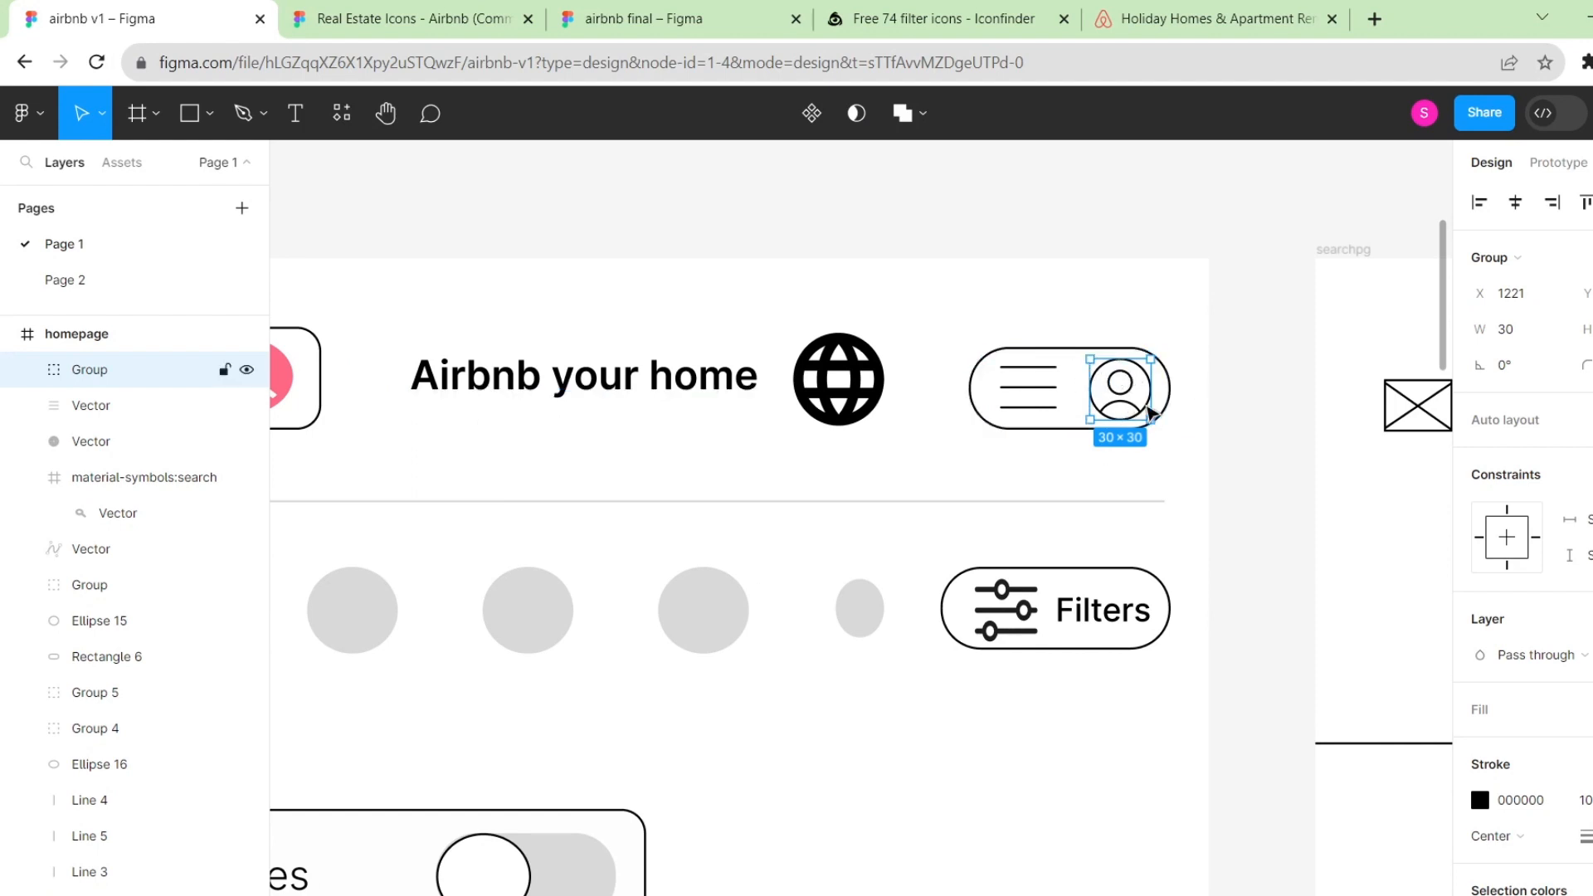
left_click(27, 370)
left_click(121, 406)
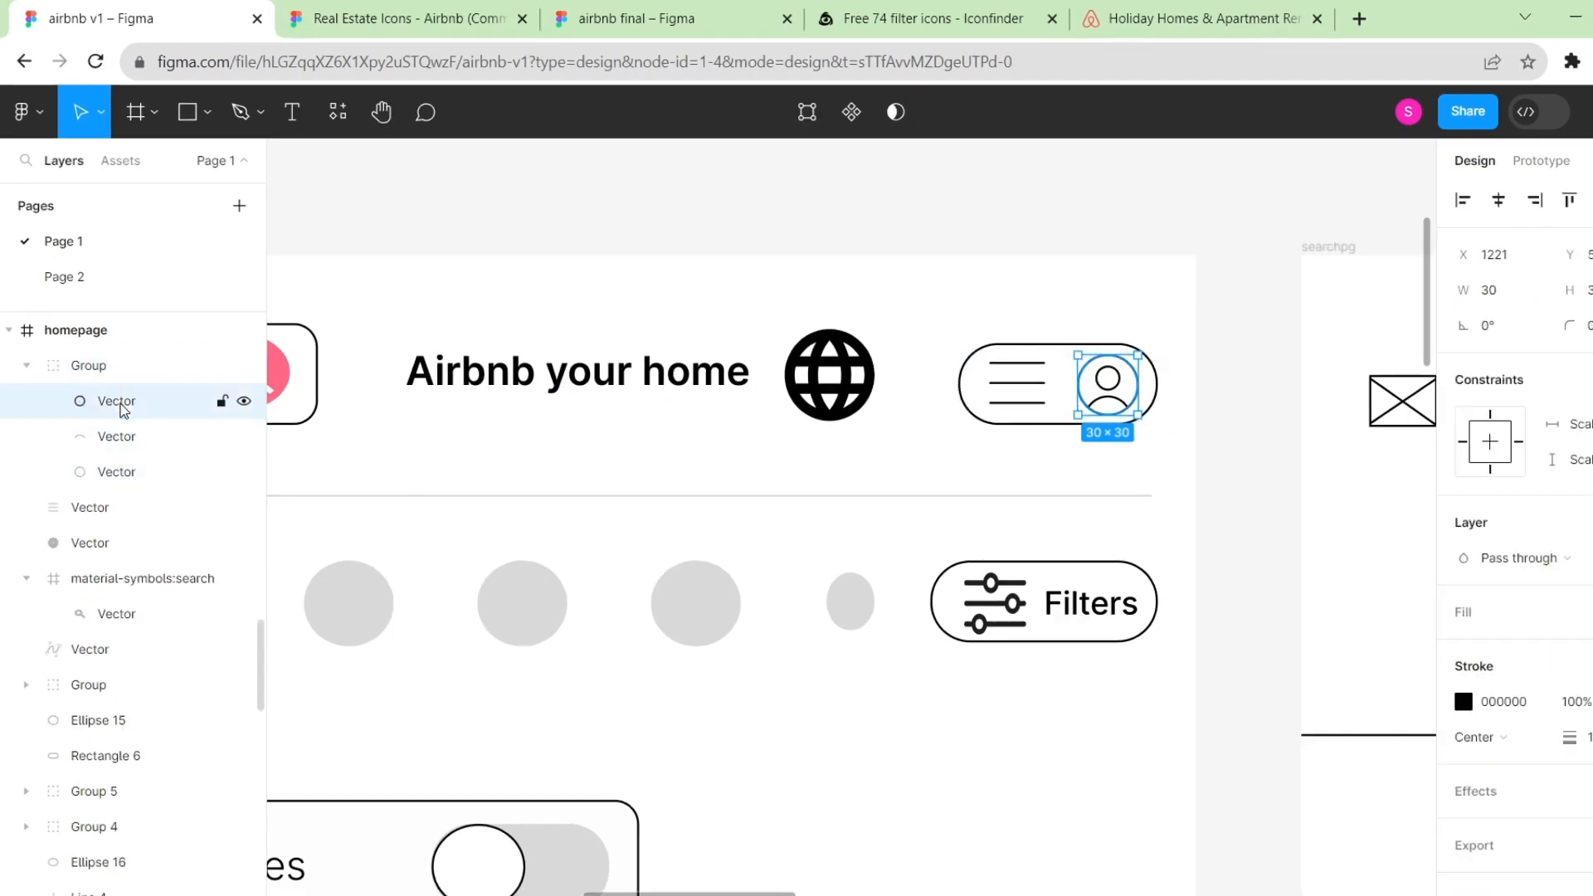
left_click(122, 436)
left_click(124, 471)
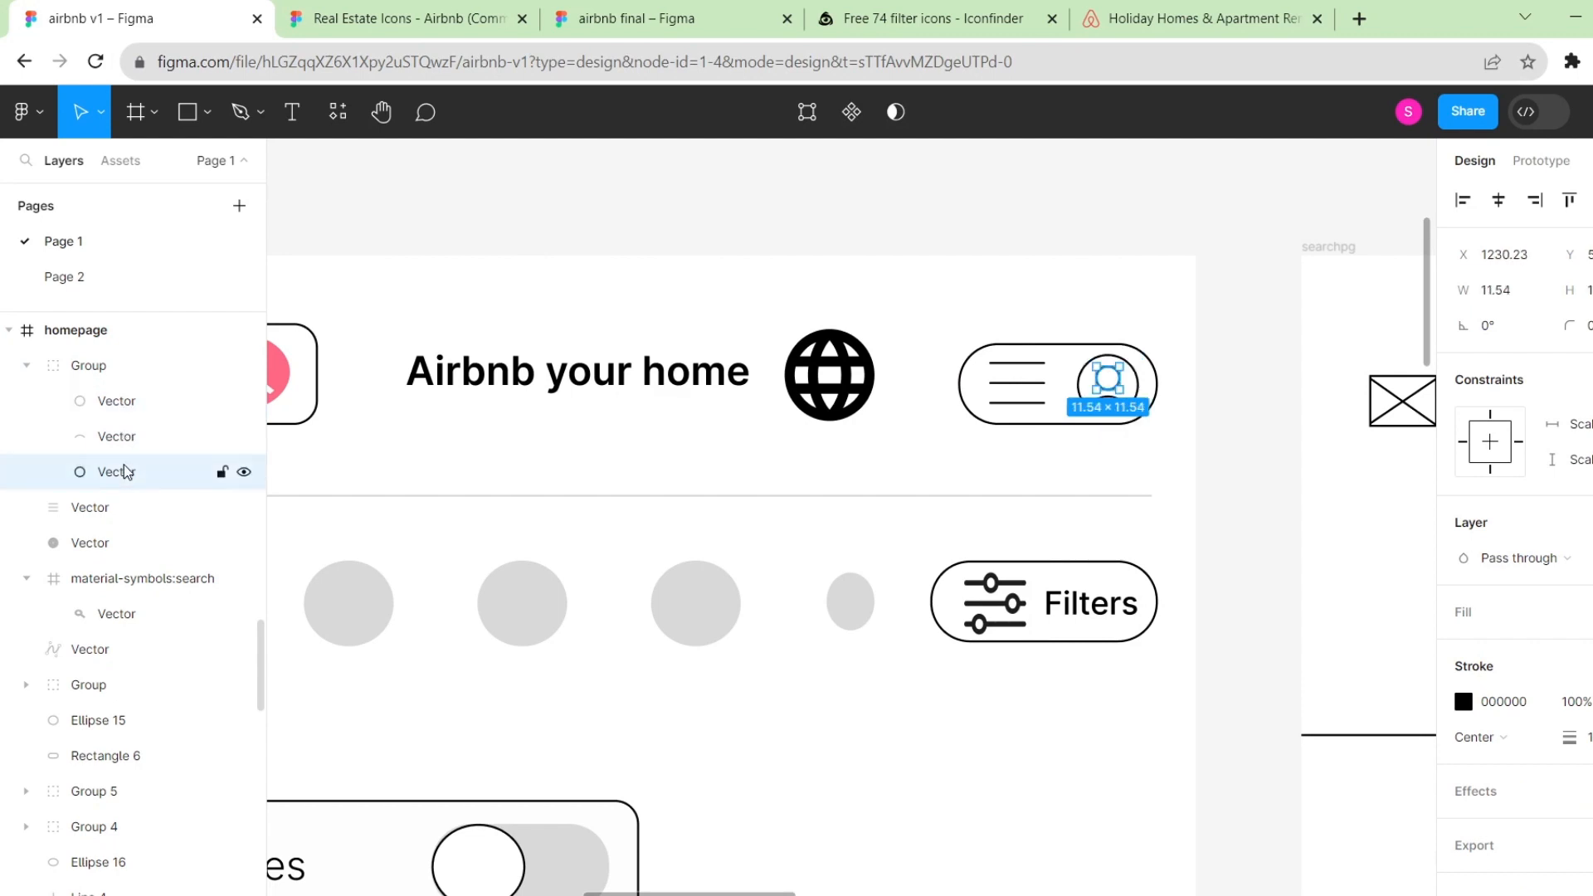
left_click(122, 403)
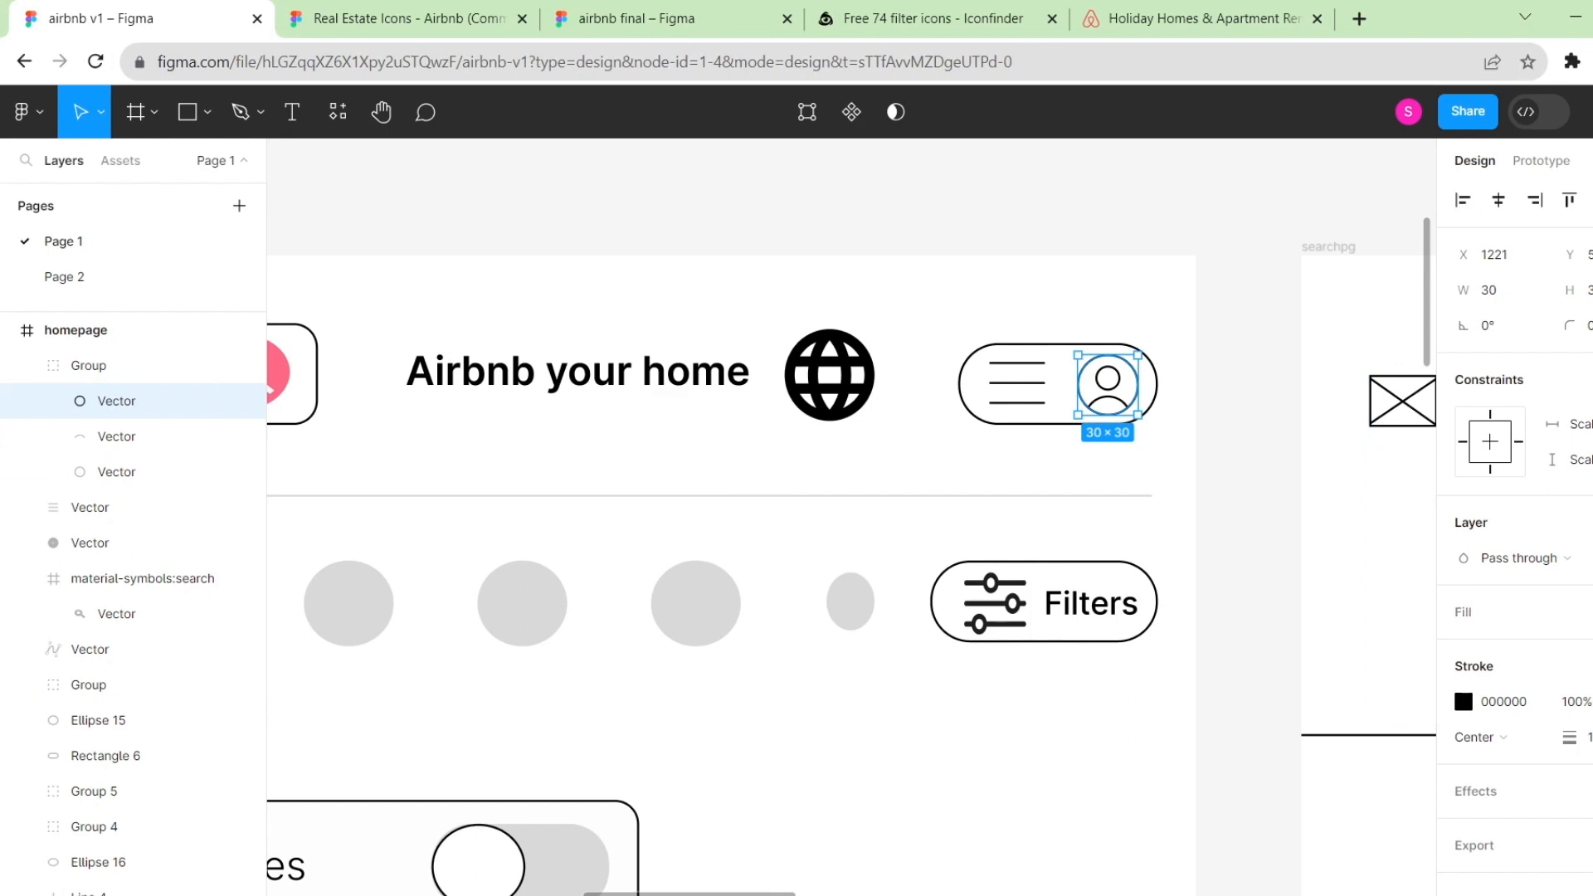
left_click(1493, 612)
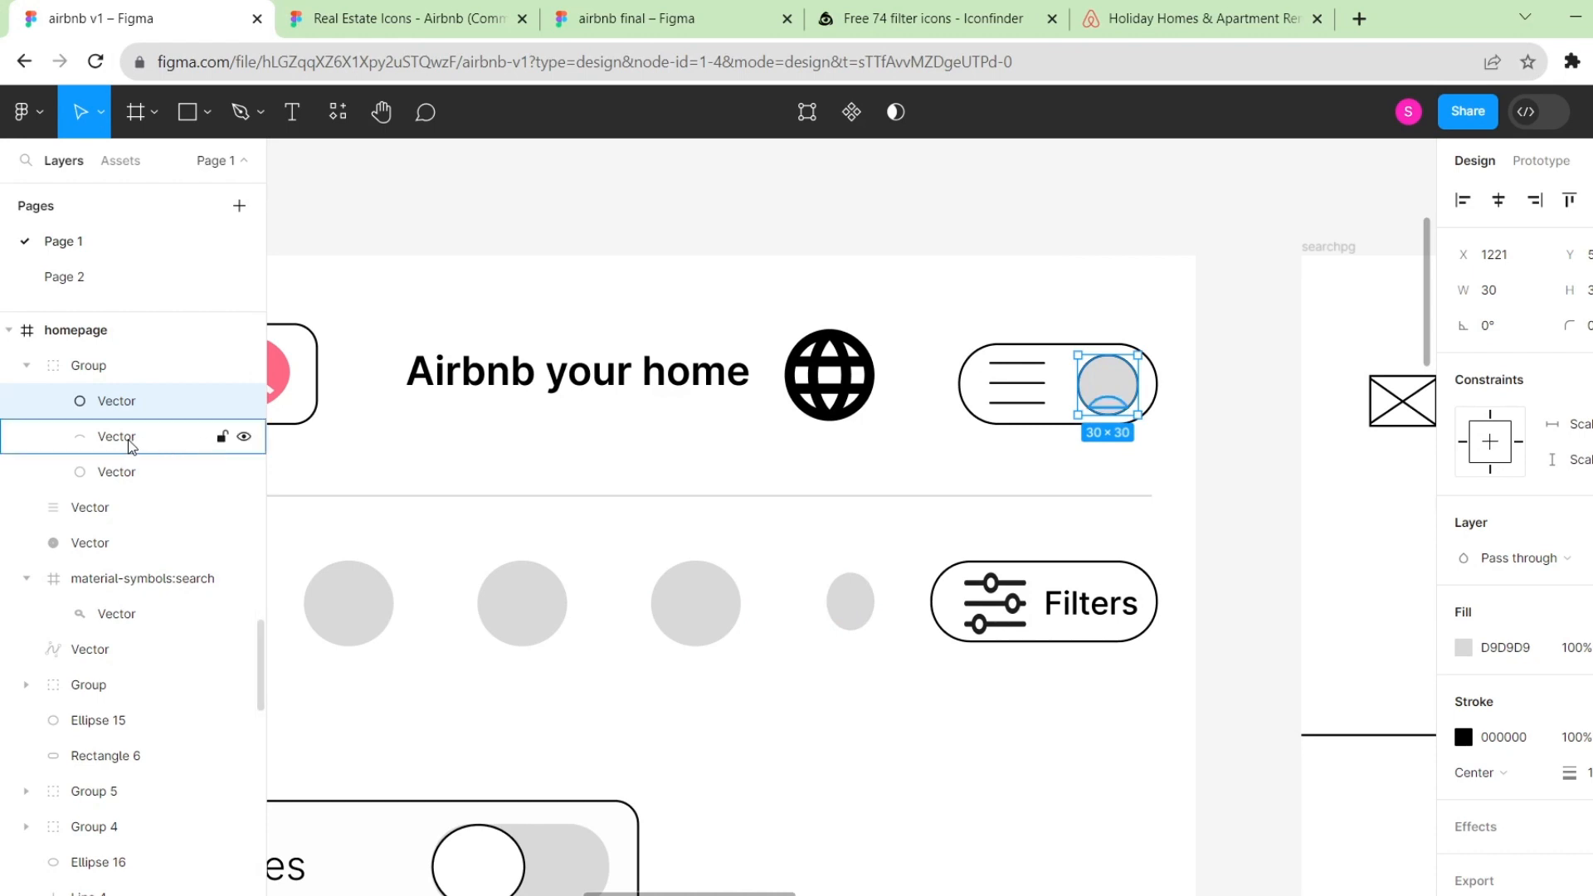
Bring the profile icon's shoulder arc and head circle in front of the filled circle and thicken their strokes.
left_click_drag(129, 442, 128, 379)
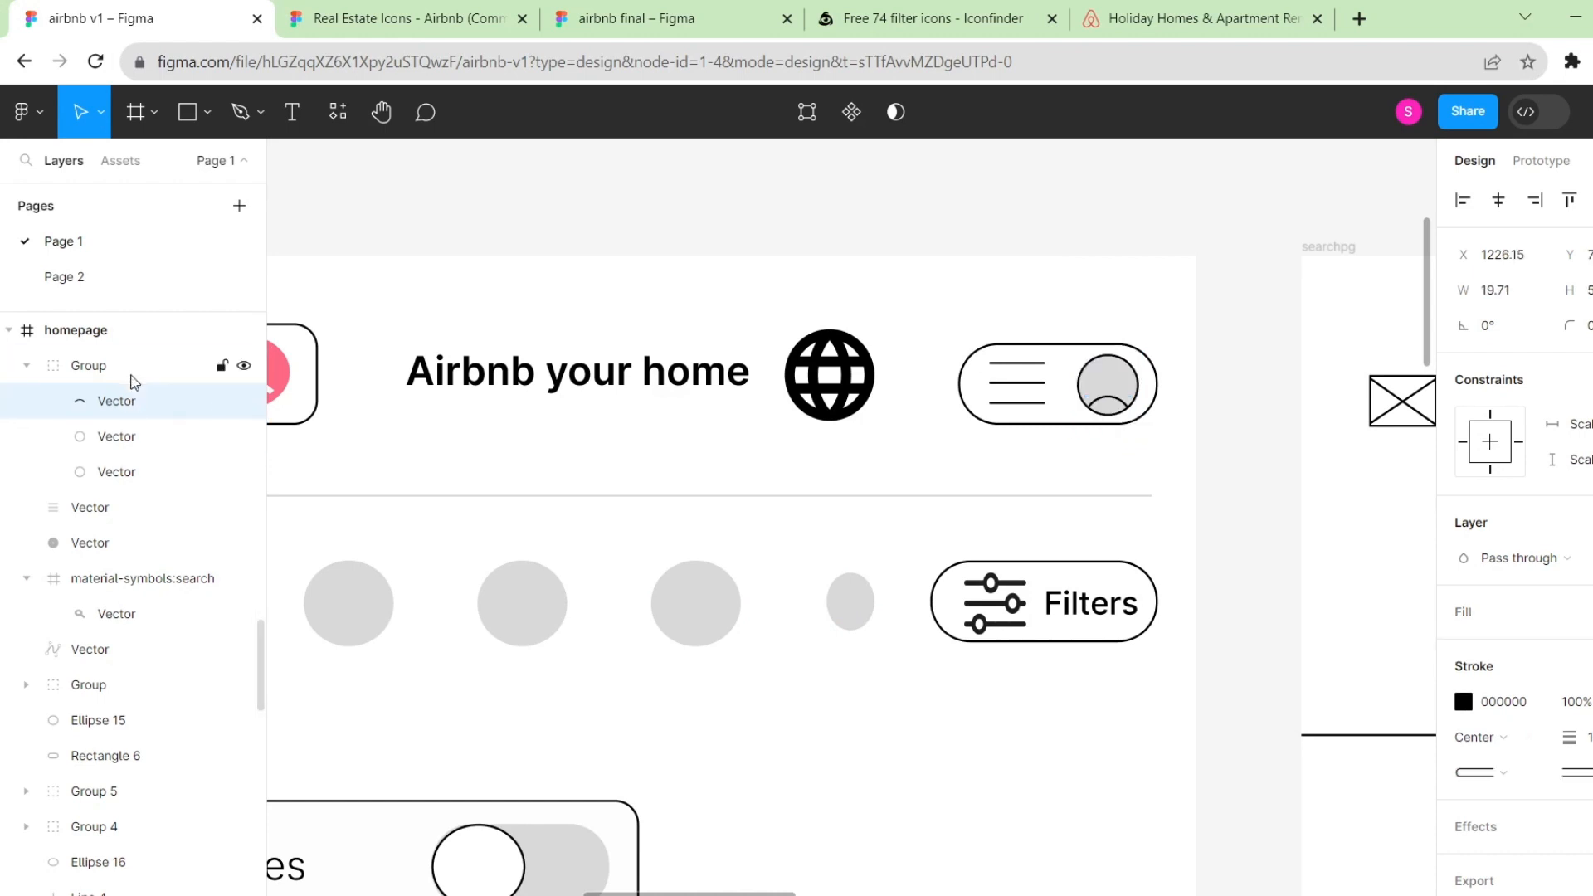
left_click(123, 472)
left_click_drag(123, 472, 129, 390)
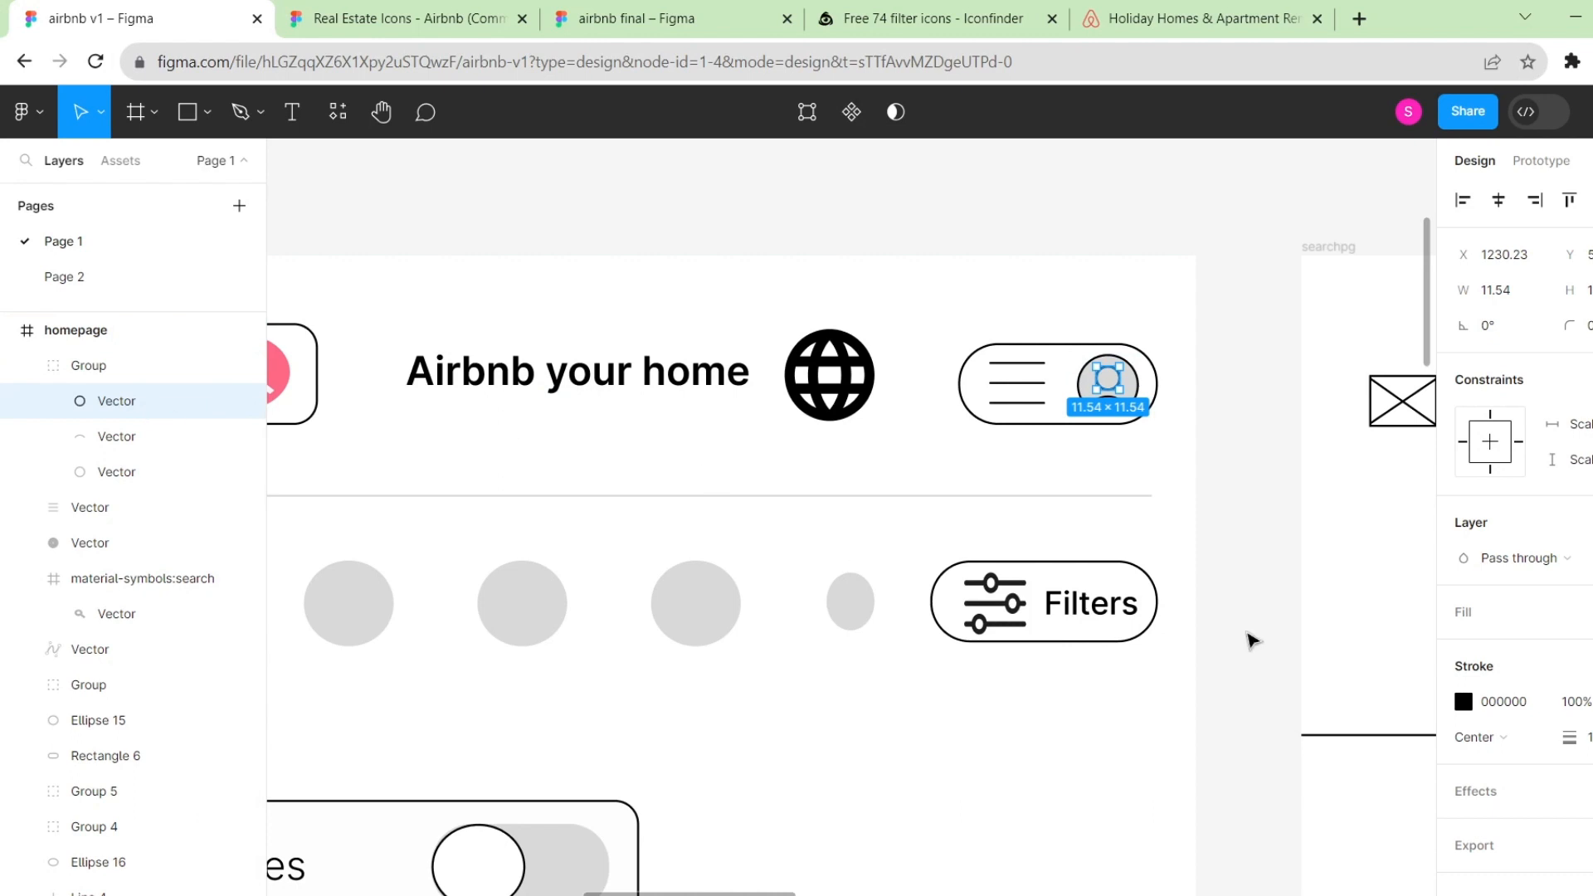
left_click_drag(1571, 736, 1574, 735)
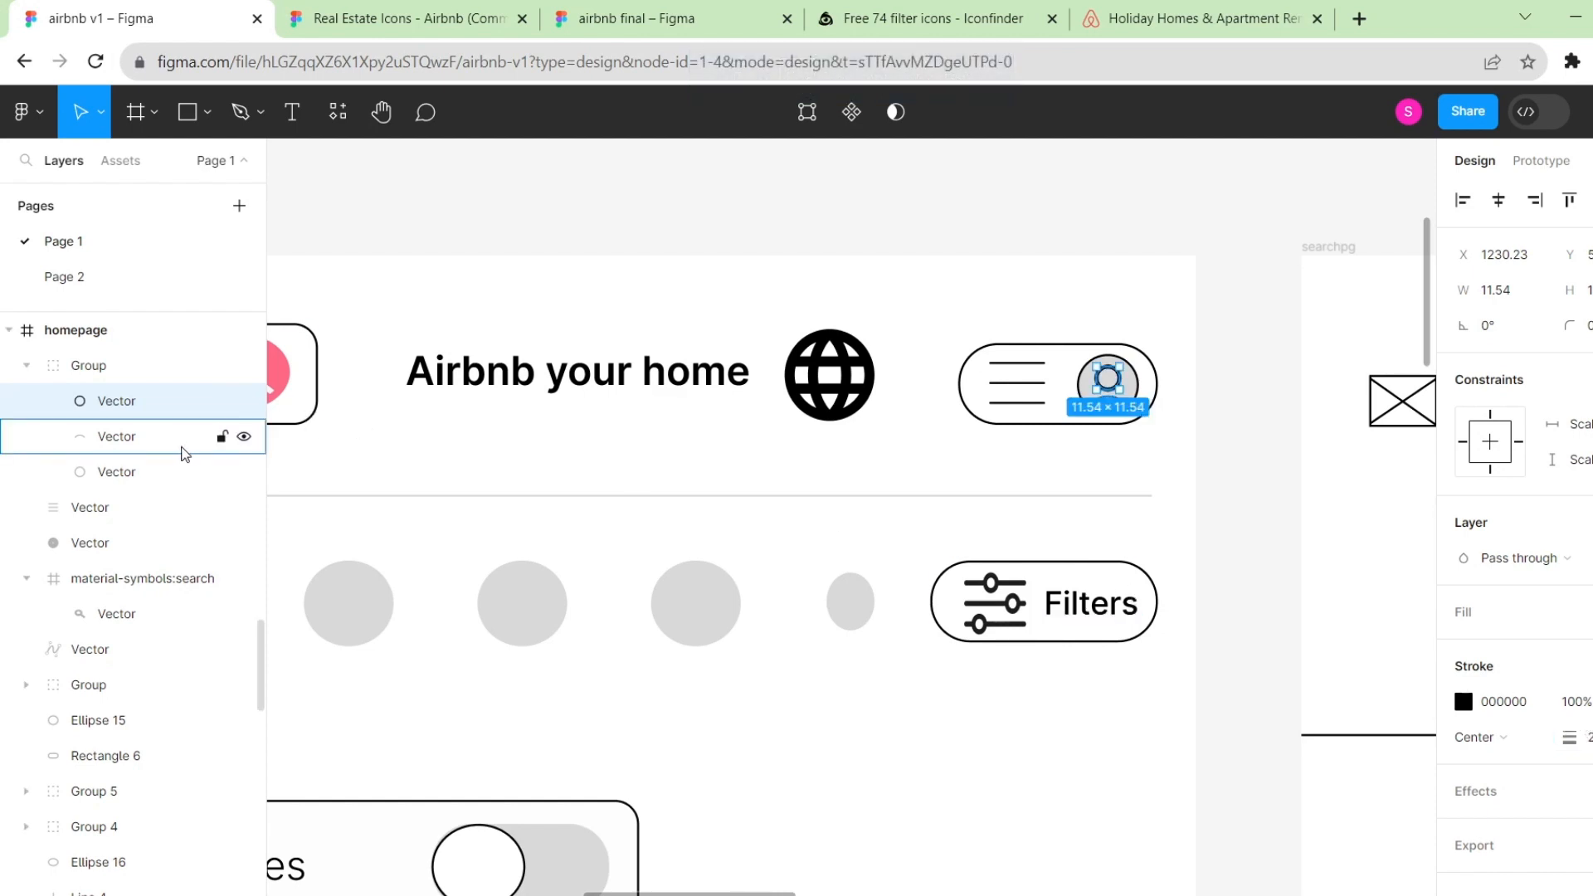
left_click(1156, 274)
Select the first listing's grey image placeholder on the homepage and run the Unsplash plugin.
scroll(1156, 275, "right", 3)
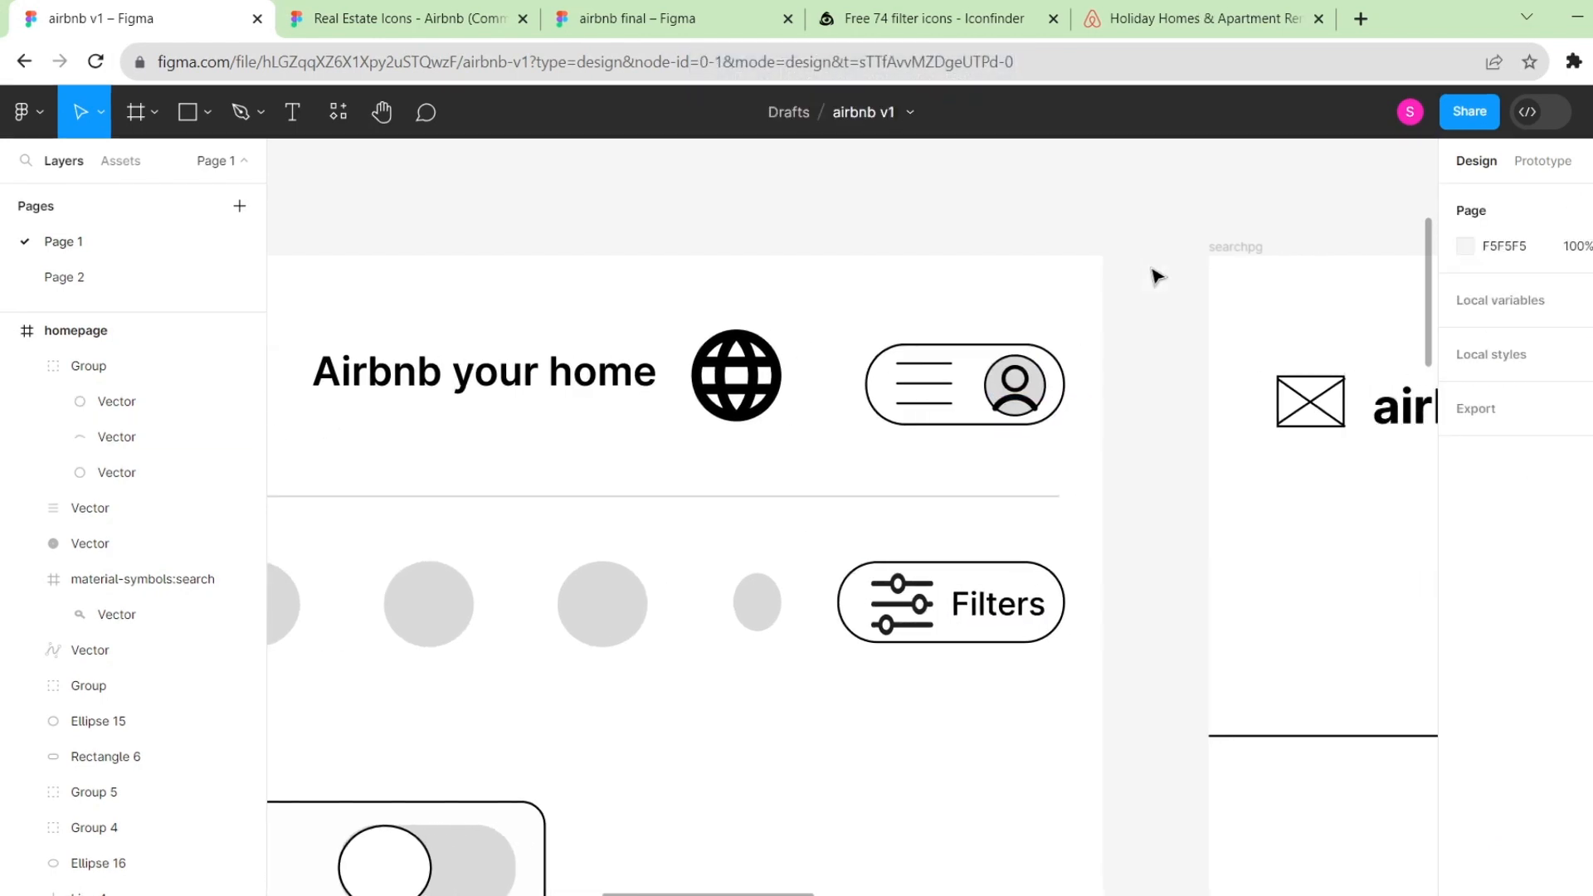
scroll(1156, 274, "down", 5)
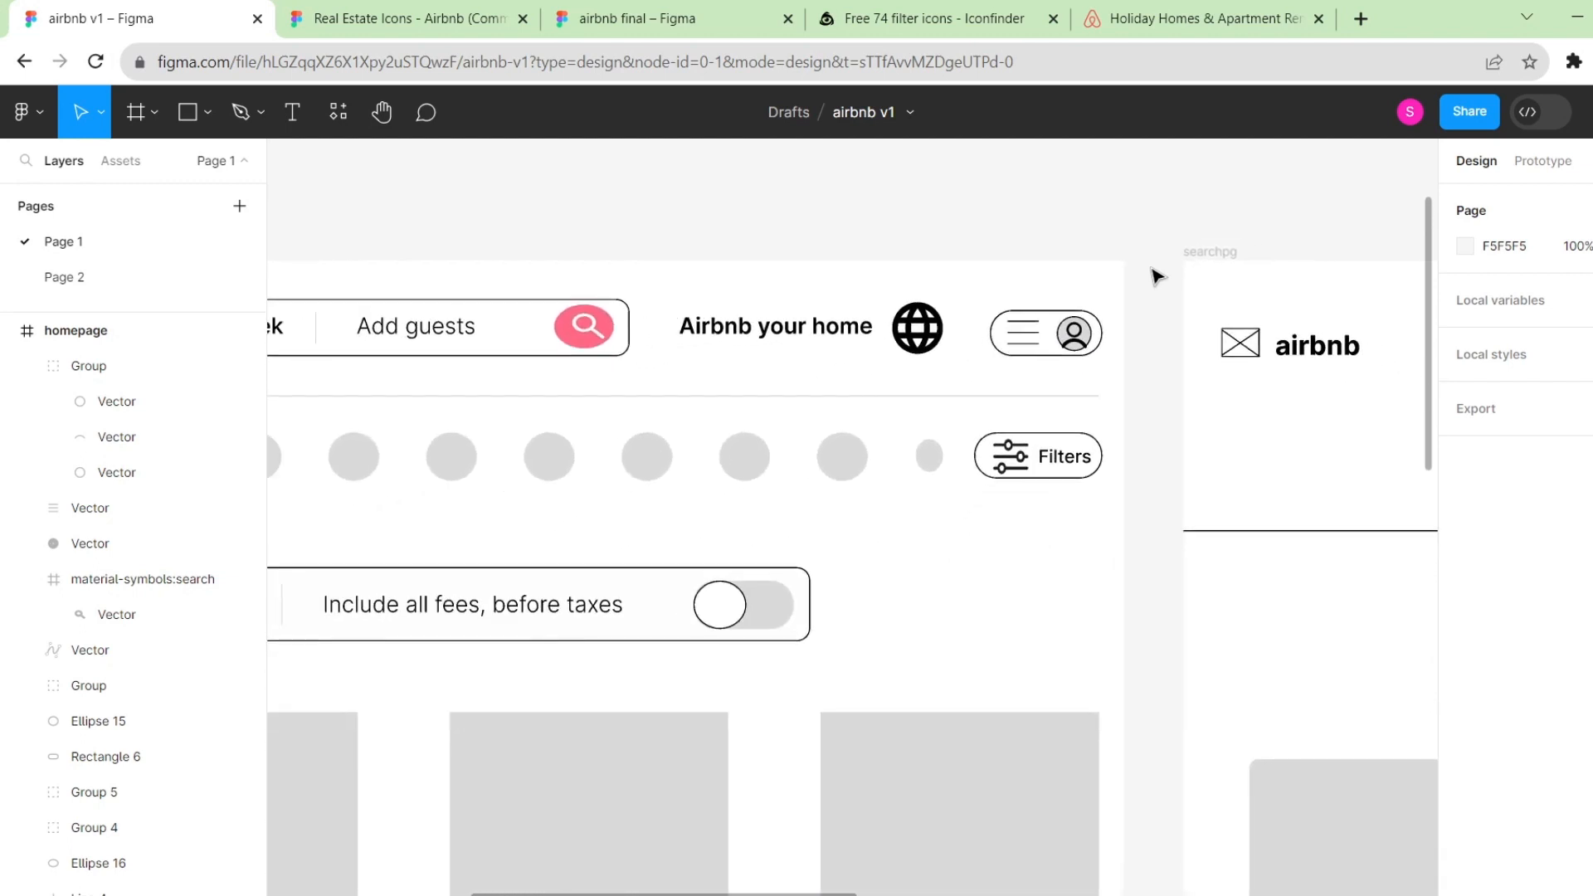
scroll(1156, 274, "right", 2)
scroll(1156, 274, "left", 8)
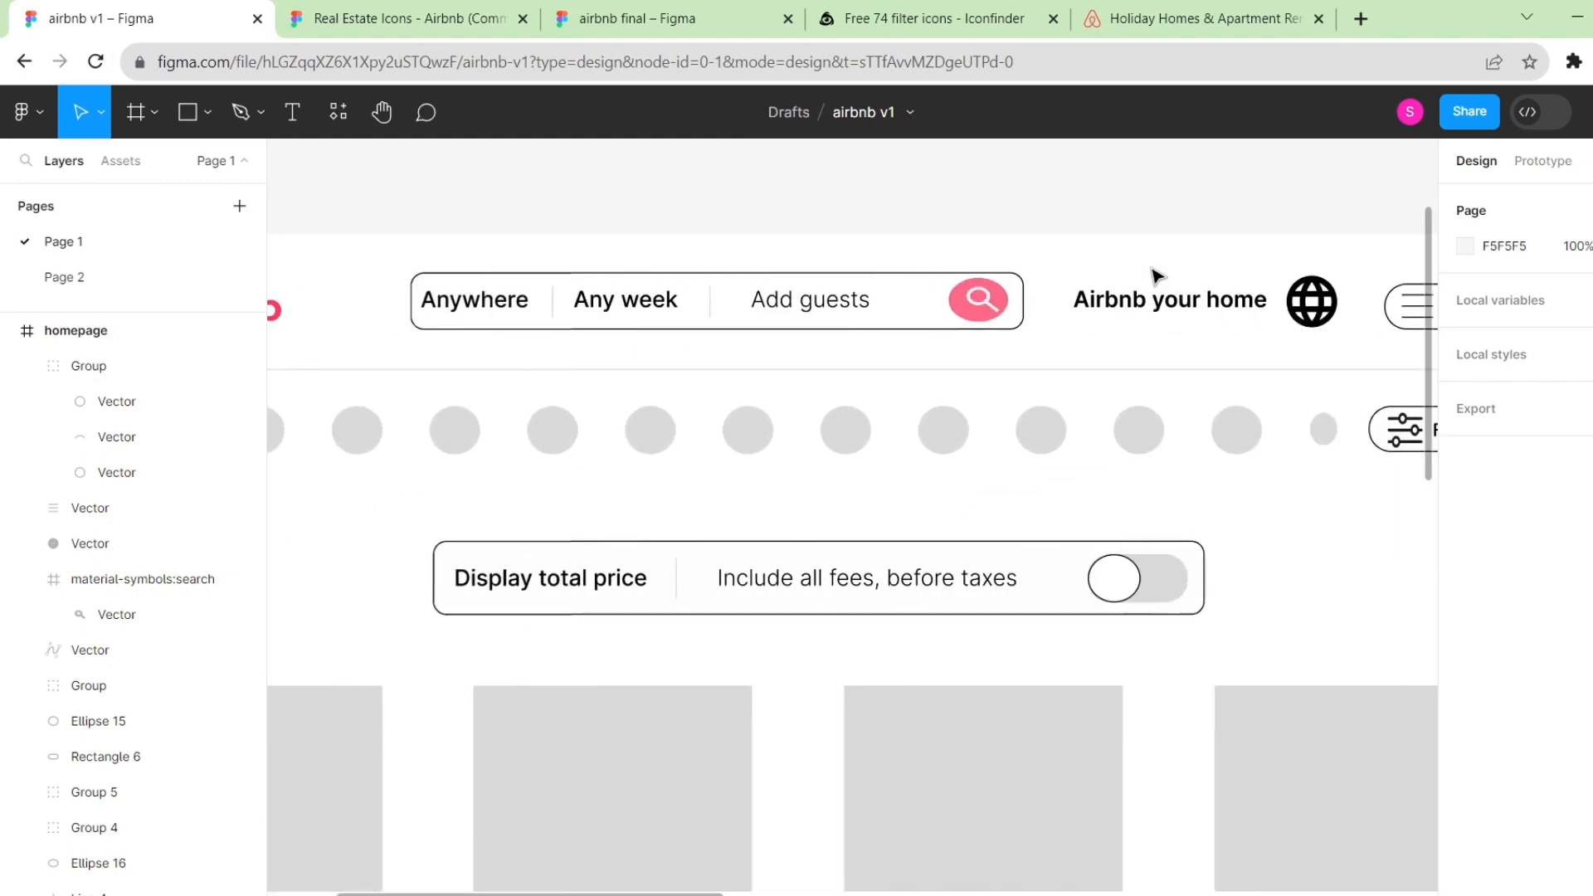
scroll(1156, 274, "left", 9)
scroll(1155, 274, "right", 11)
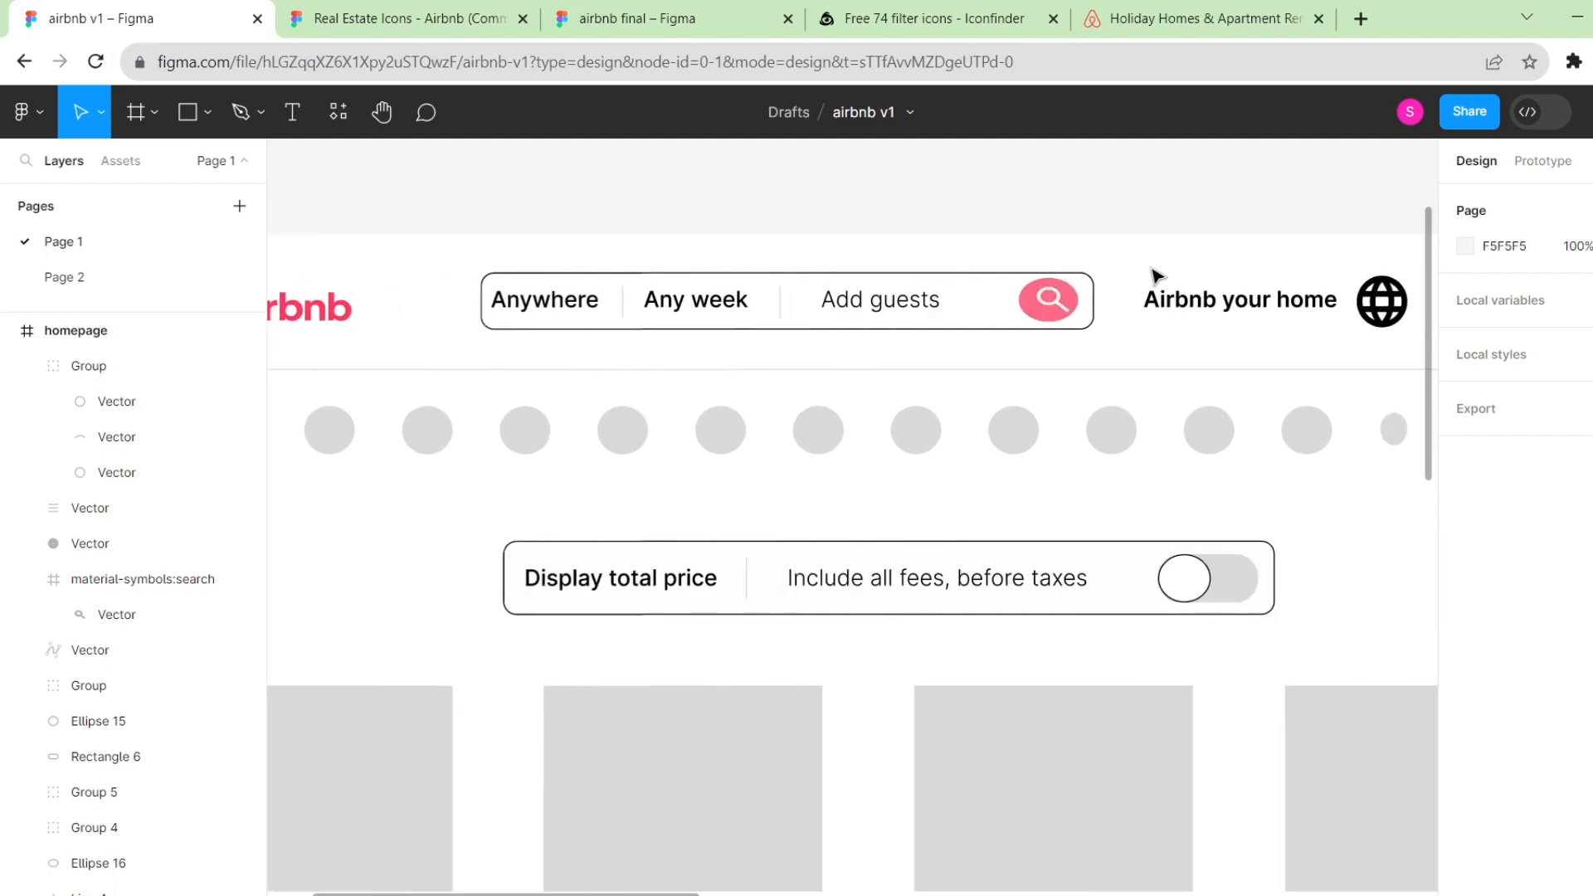
scroll(1156, 274, "down", 4)
scroll(1156, 274, "left", 5)
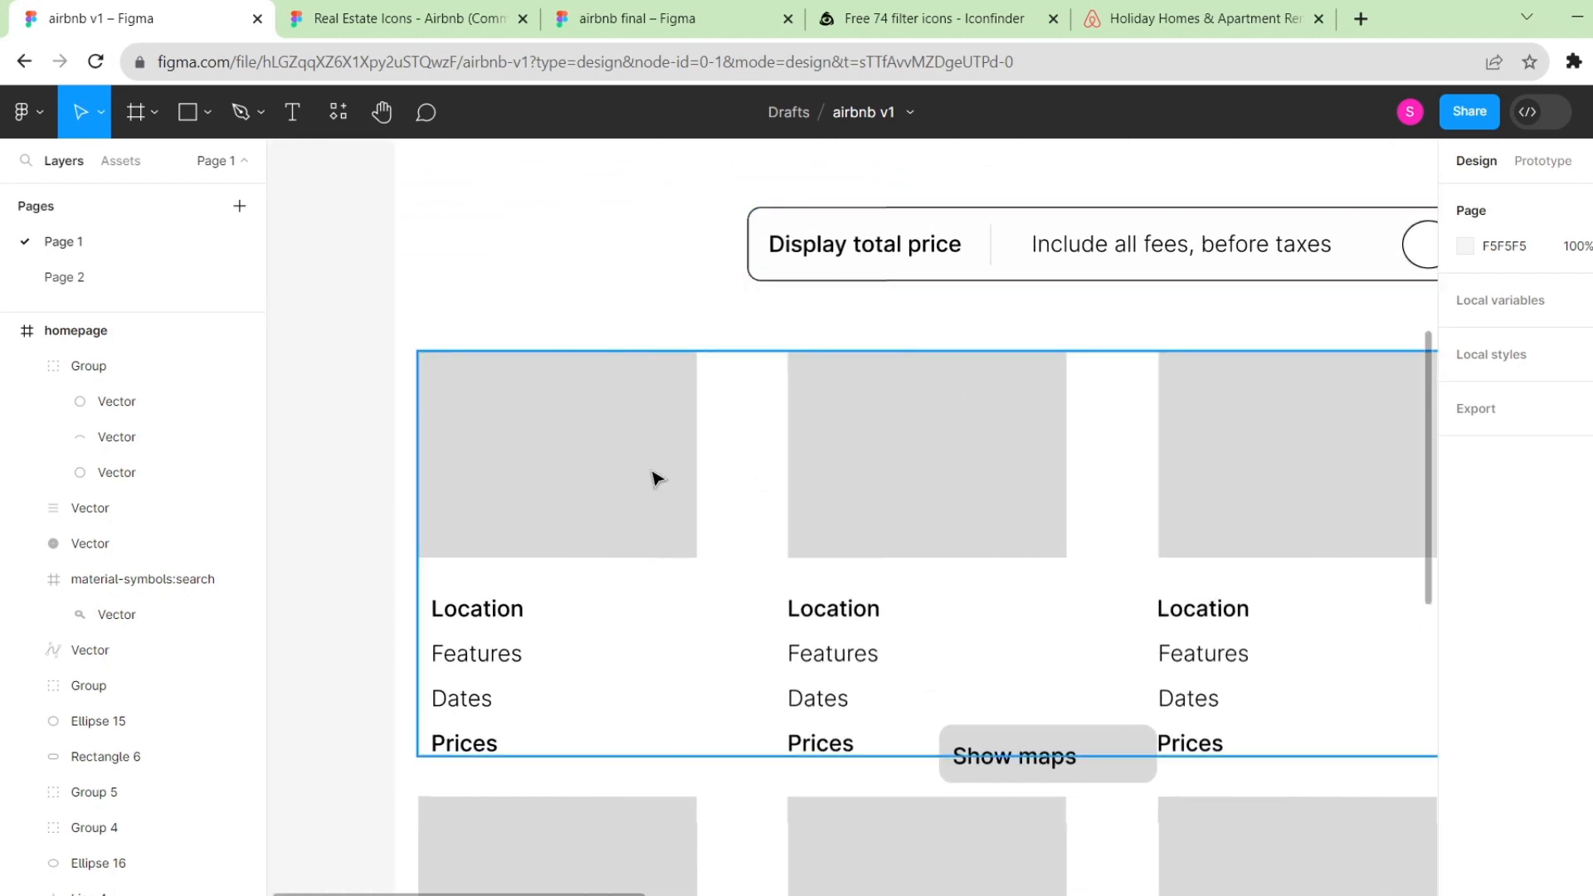
left_click(655, 477)
double_click(655, 479)
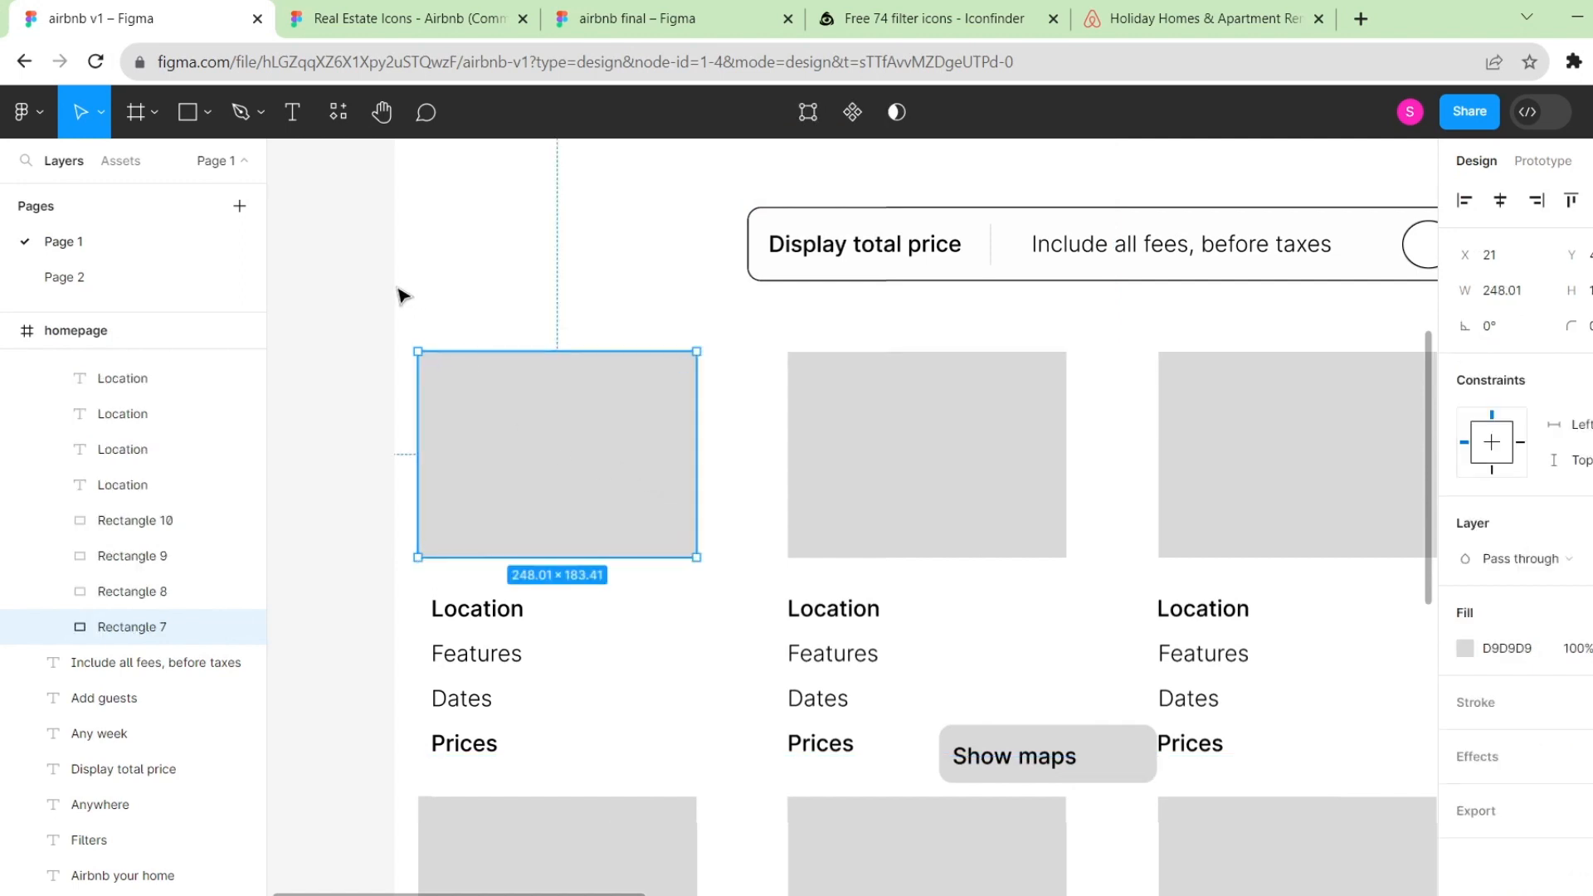
left_click(337, 112)
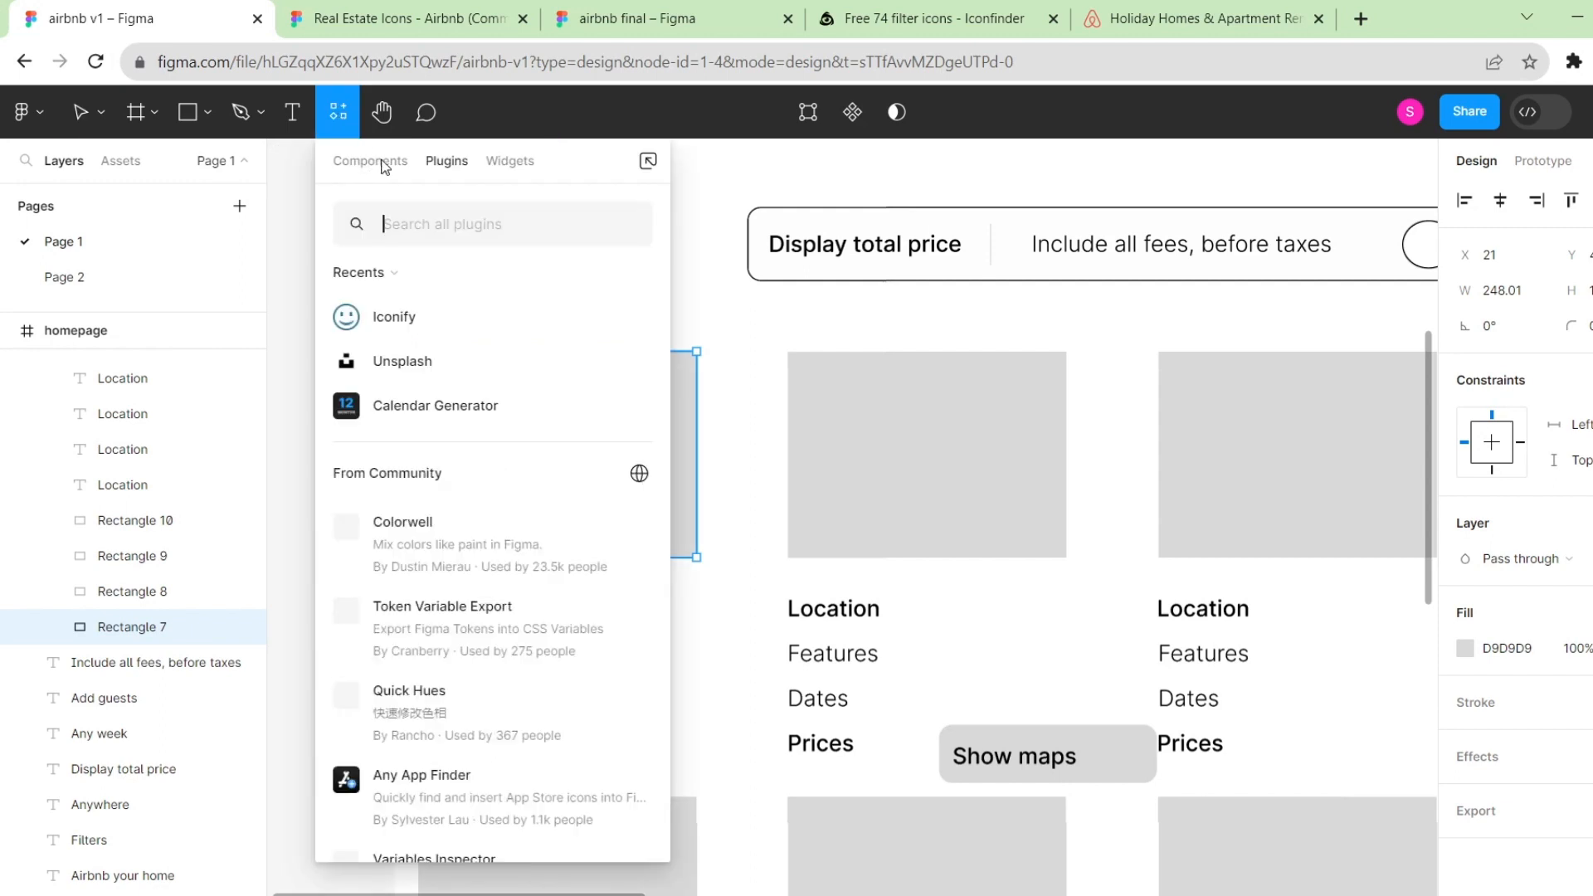
mouse_move(415, 365)
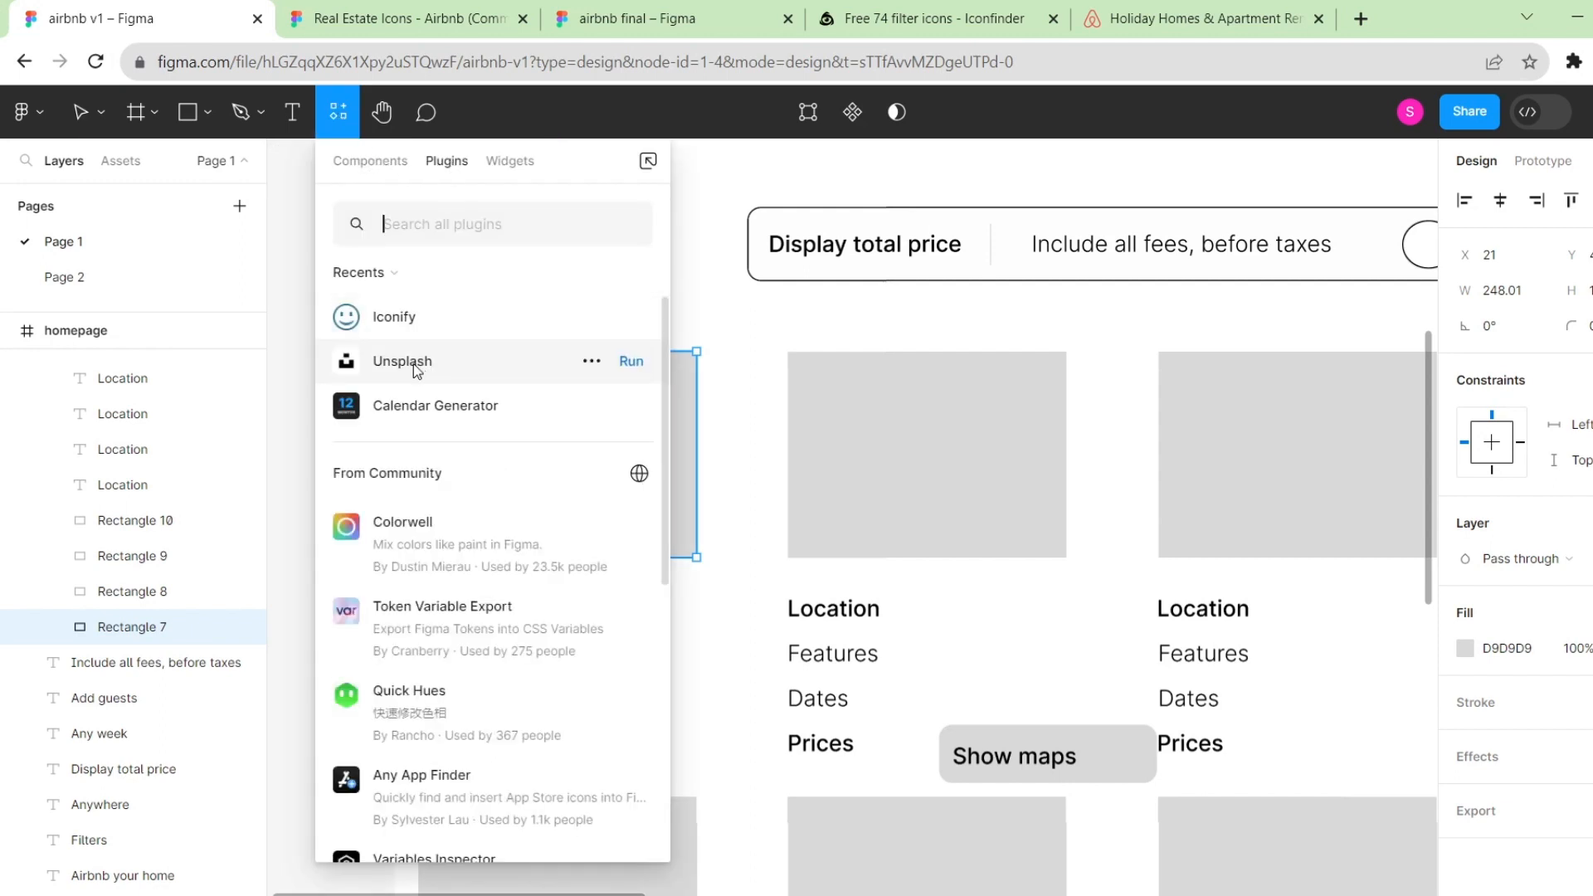
left_click(633, 362)
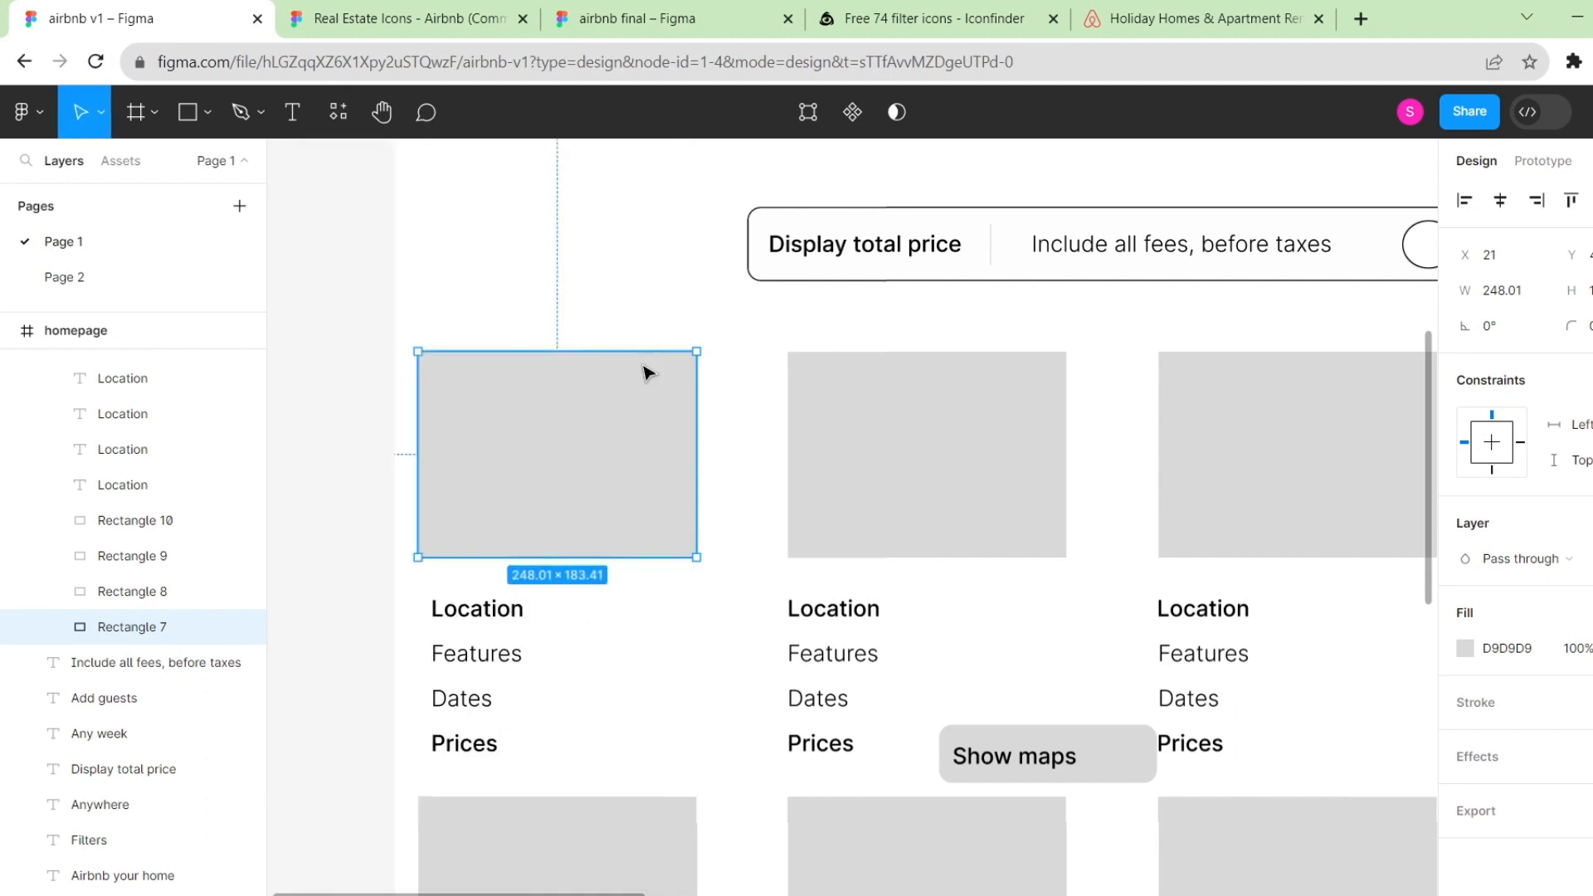
Search Unsplash for "travel" and apply the wooden boat on a mountain lake photo to the first listing's placeholder.
left_click(1070, 229)
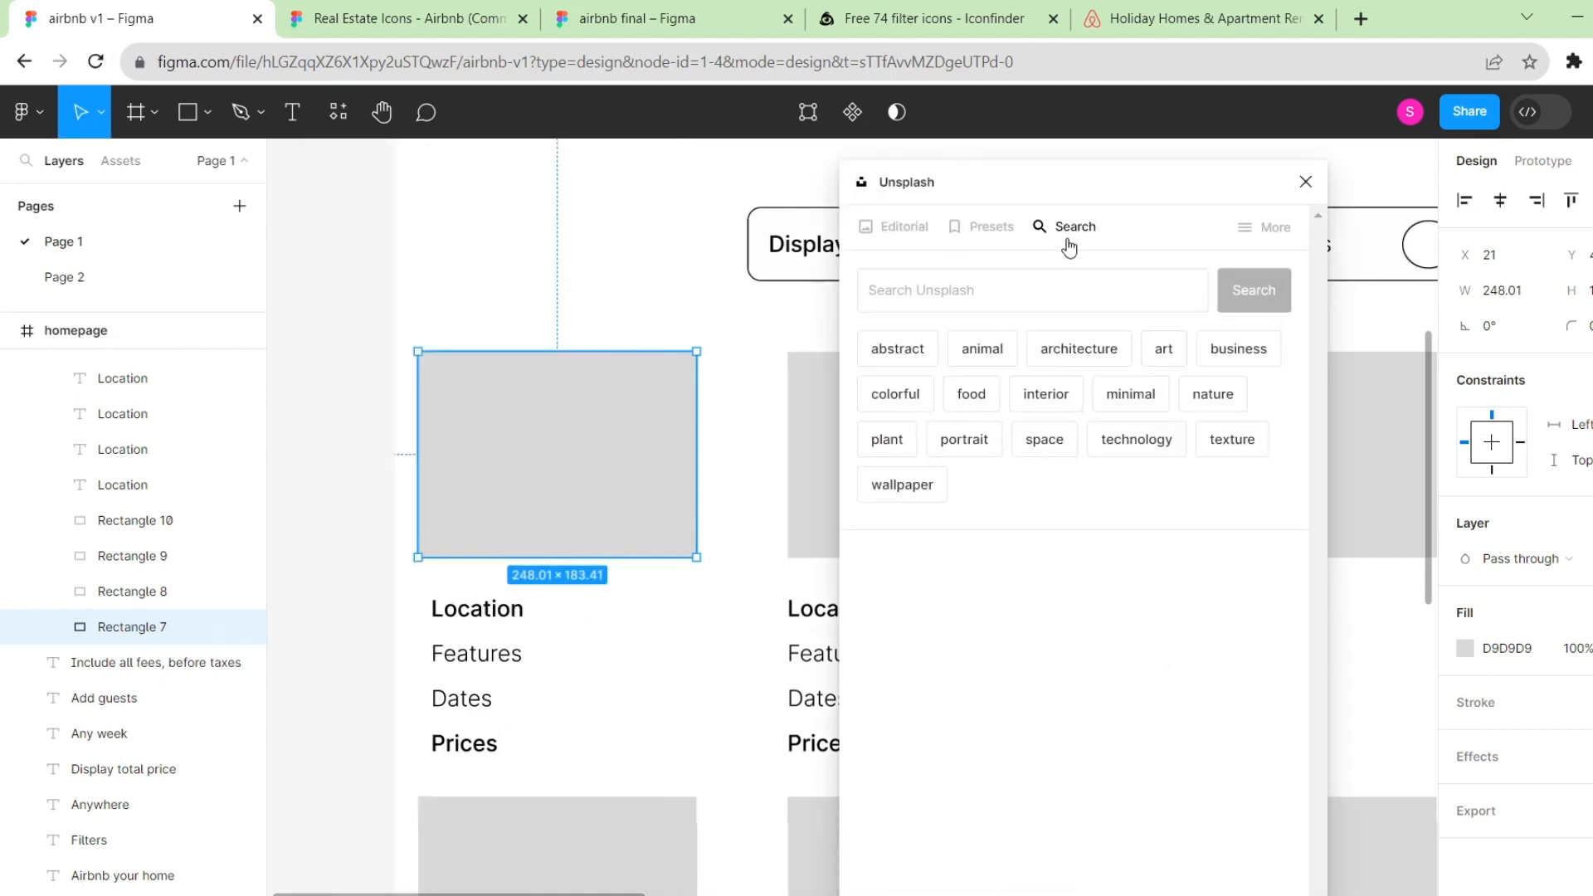
left_click(1029, 289)
type("travel")
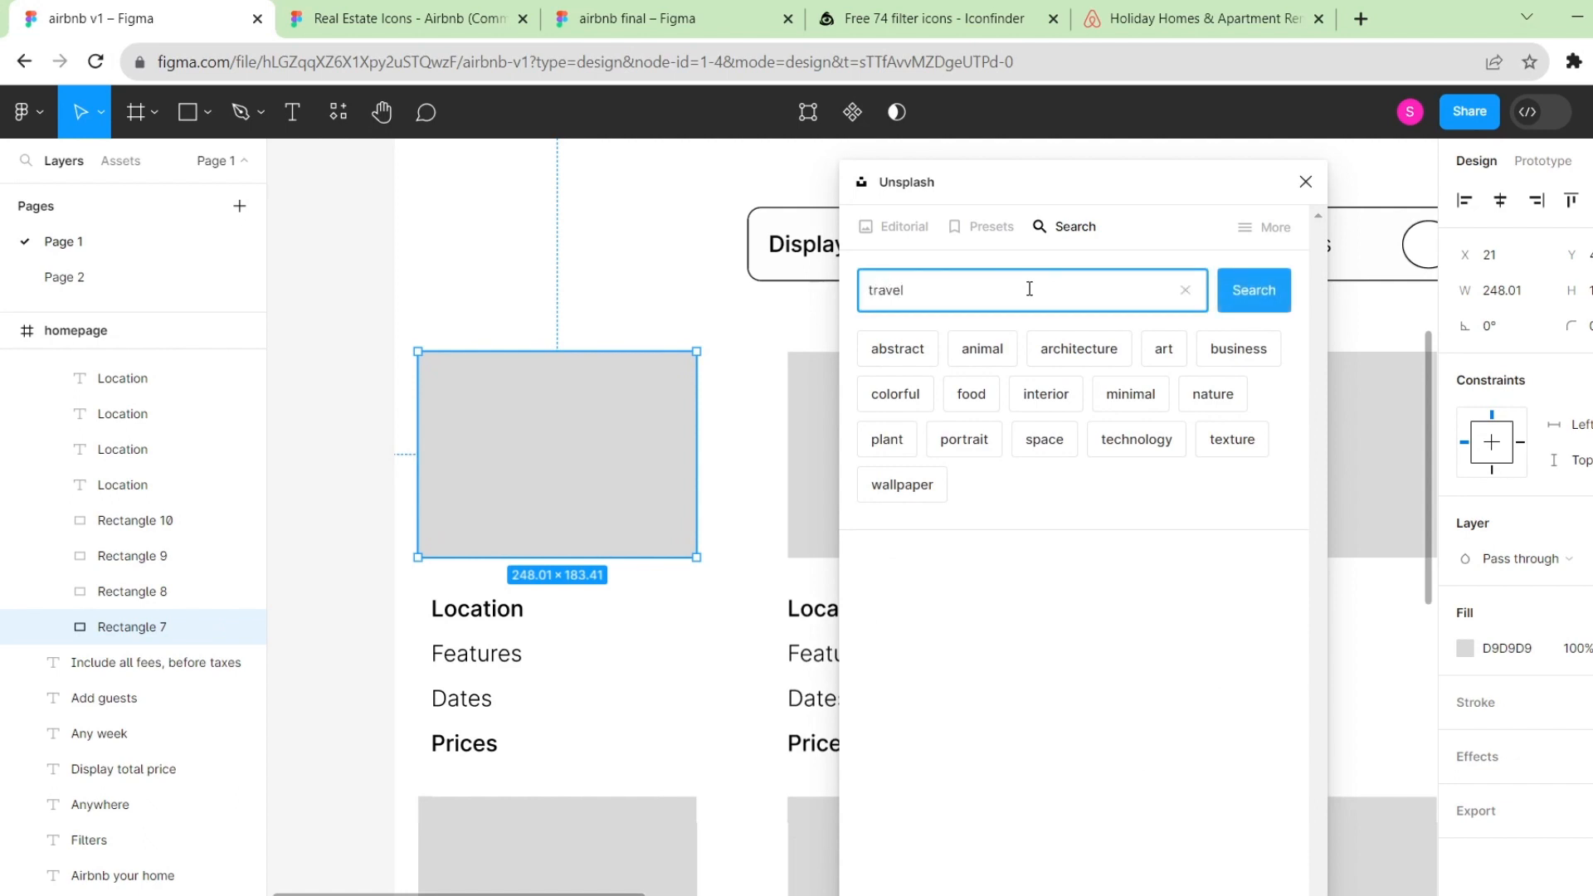
key("Return")
scroll(1030, 674, "down", 5)
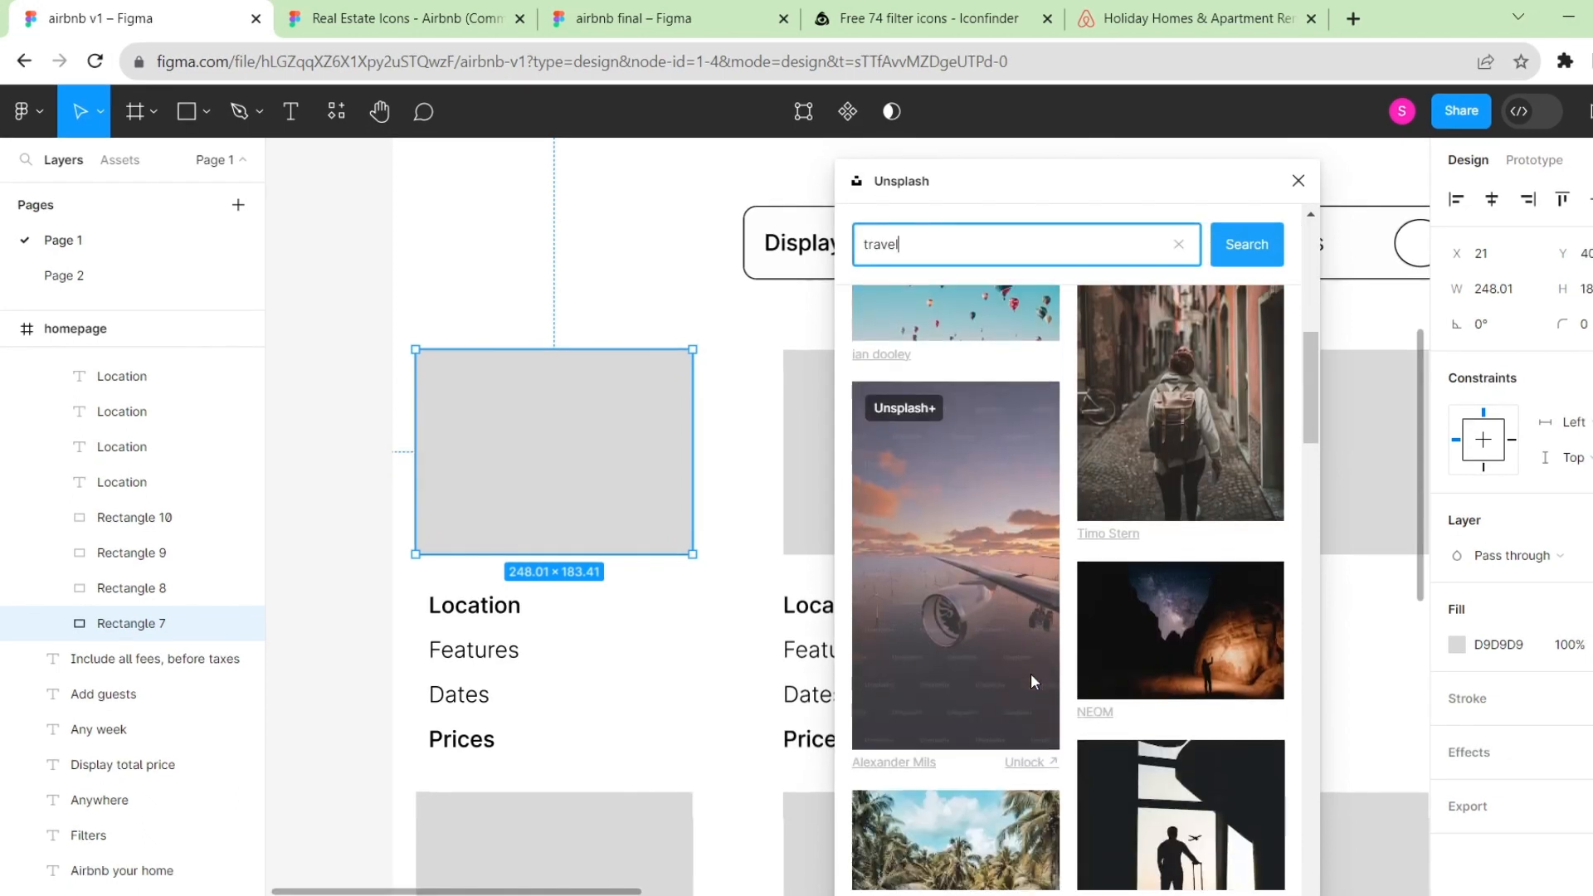
scroll(1030, 674, "up", 7)
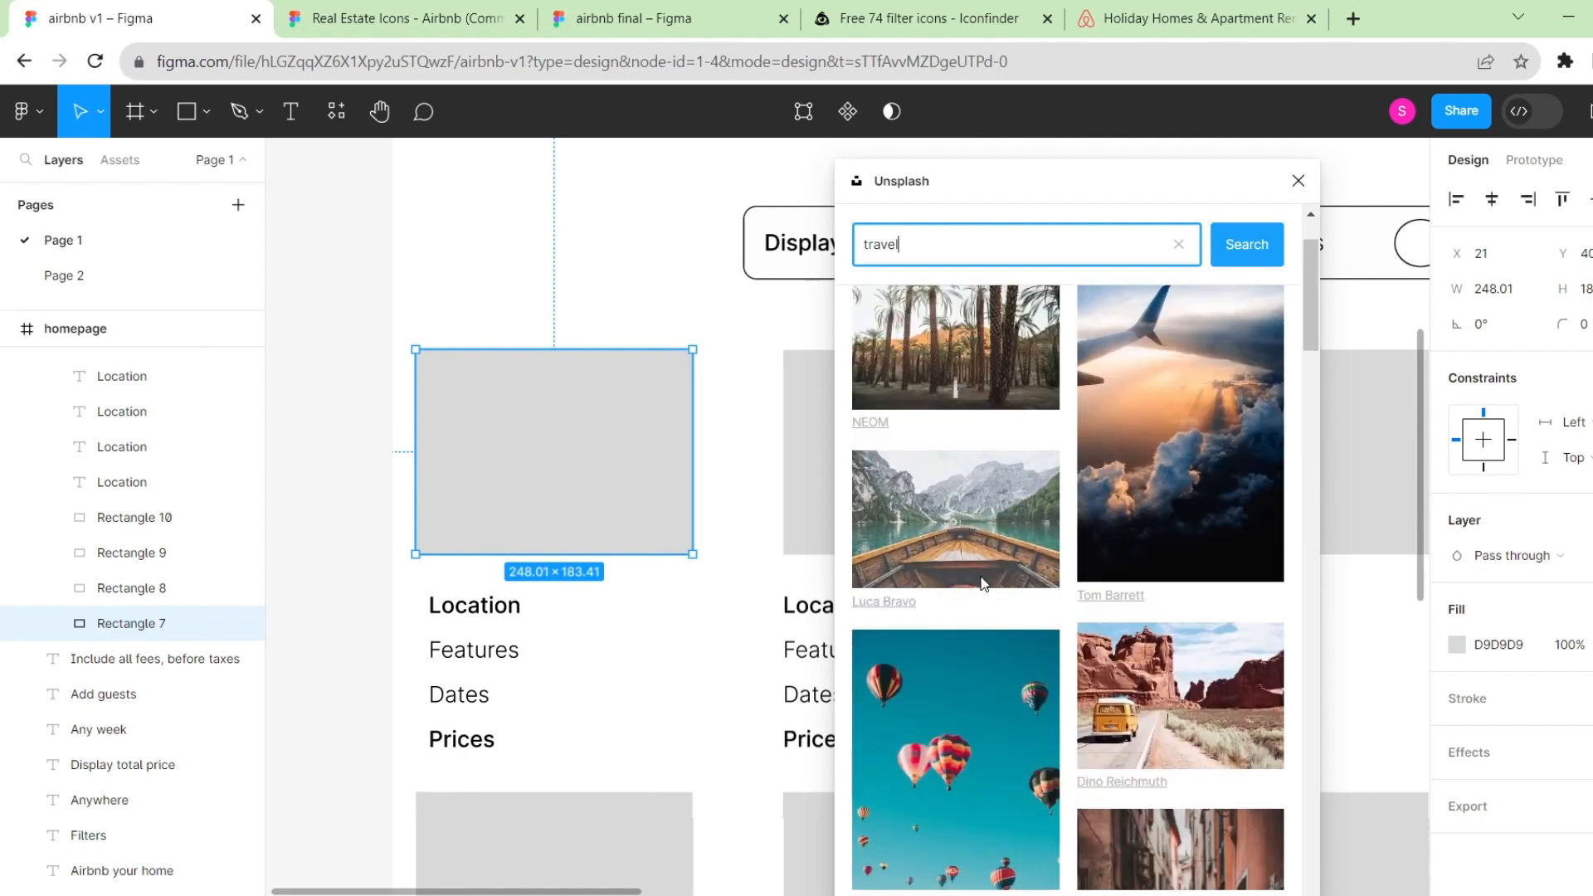
left_click(965, 549)
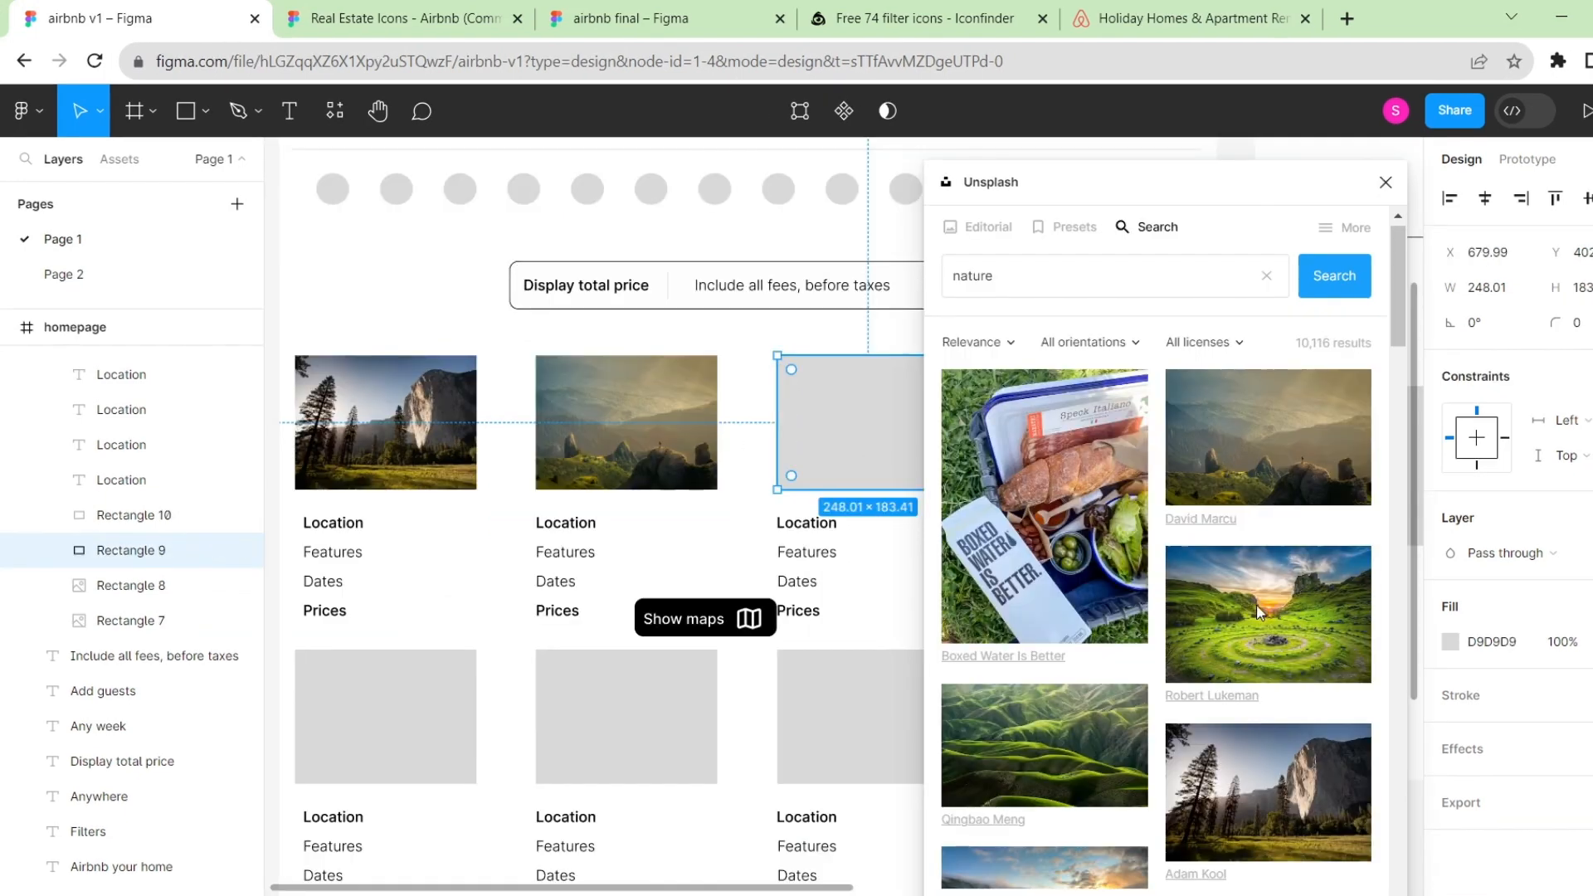
Fill the third listing's placeholder with the orange sunset lake photo from the "nature" results and close Unsplash.
scroll(1266, 613, "down", 5)
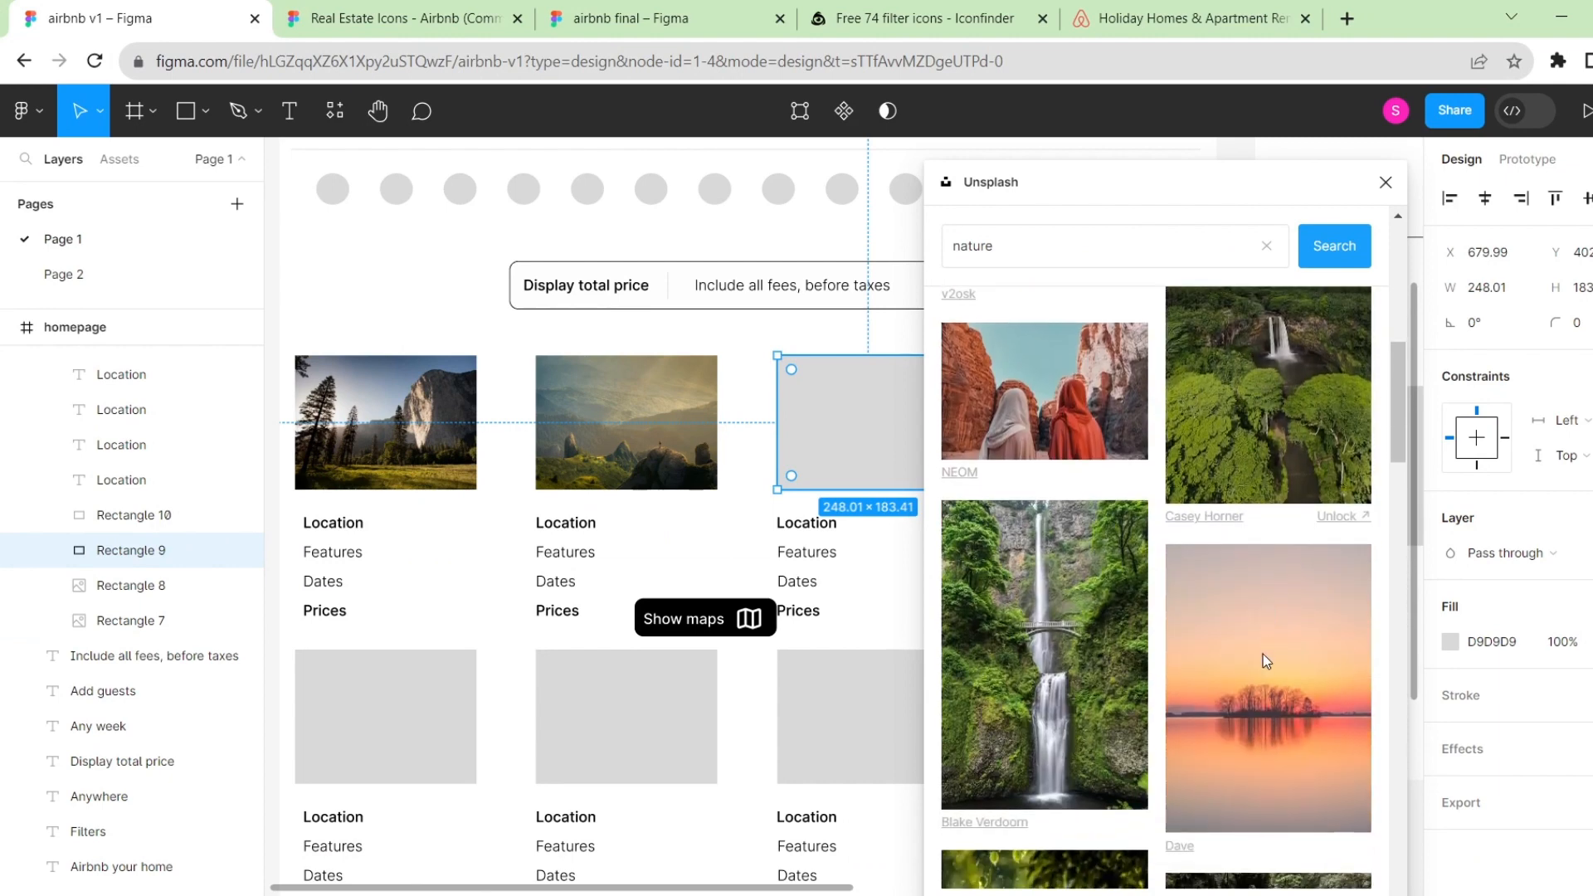
left_click(1262, 654)
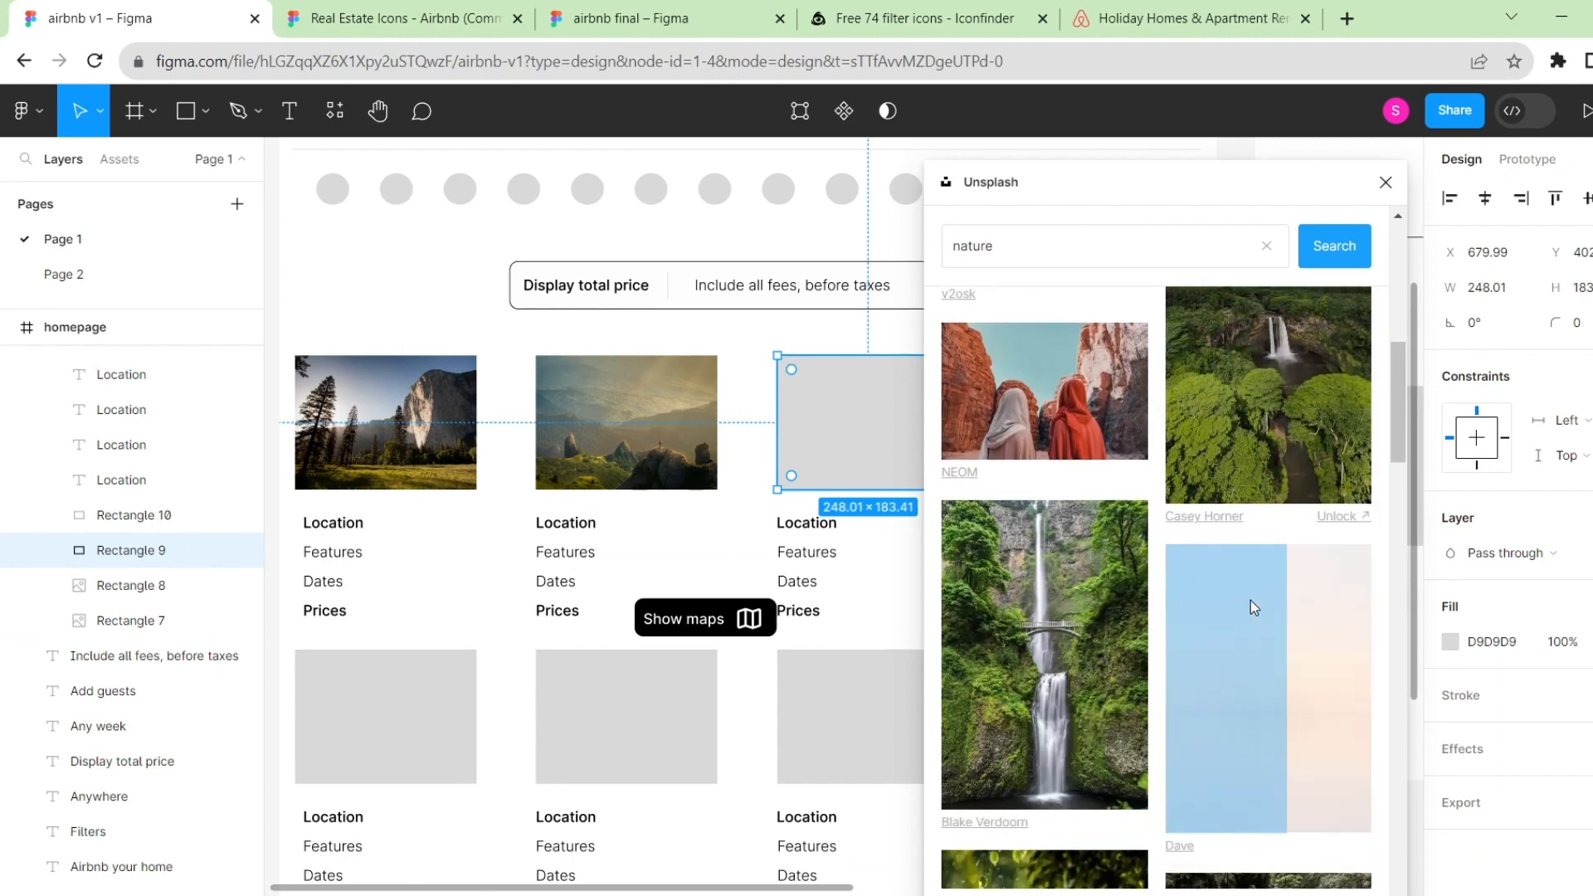
left_click(1253, 608)
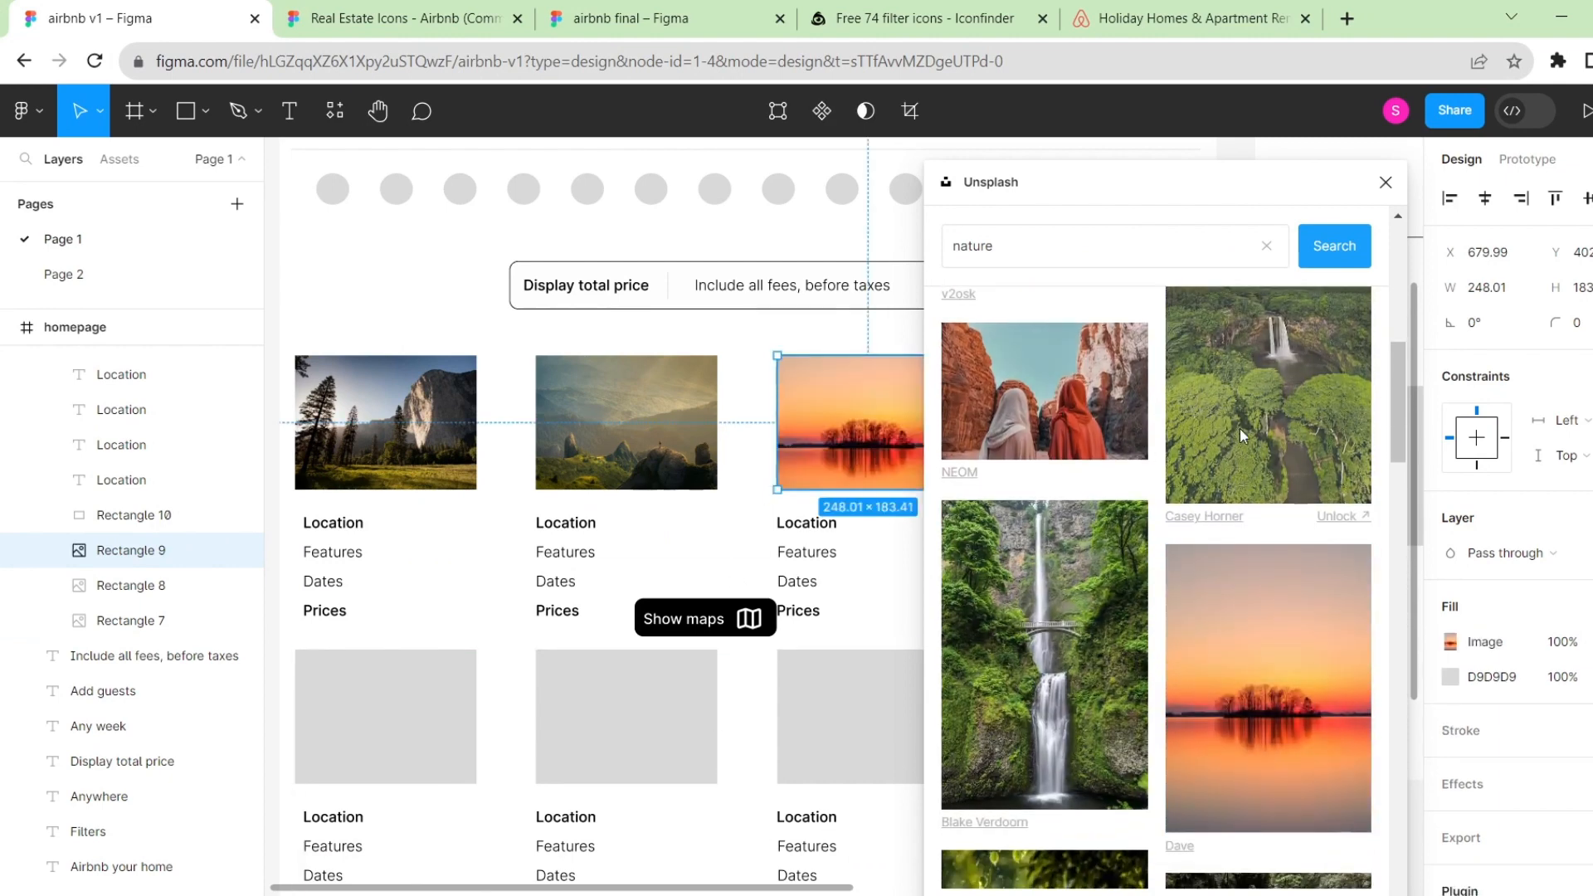
left_click(1385, 183)
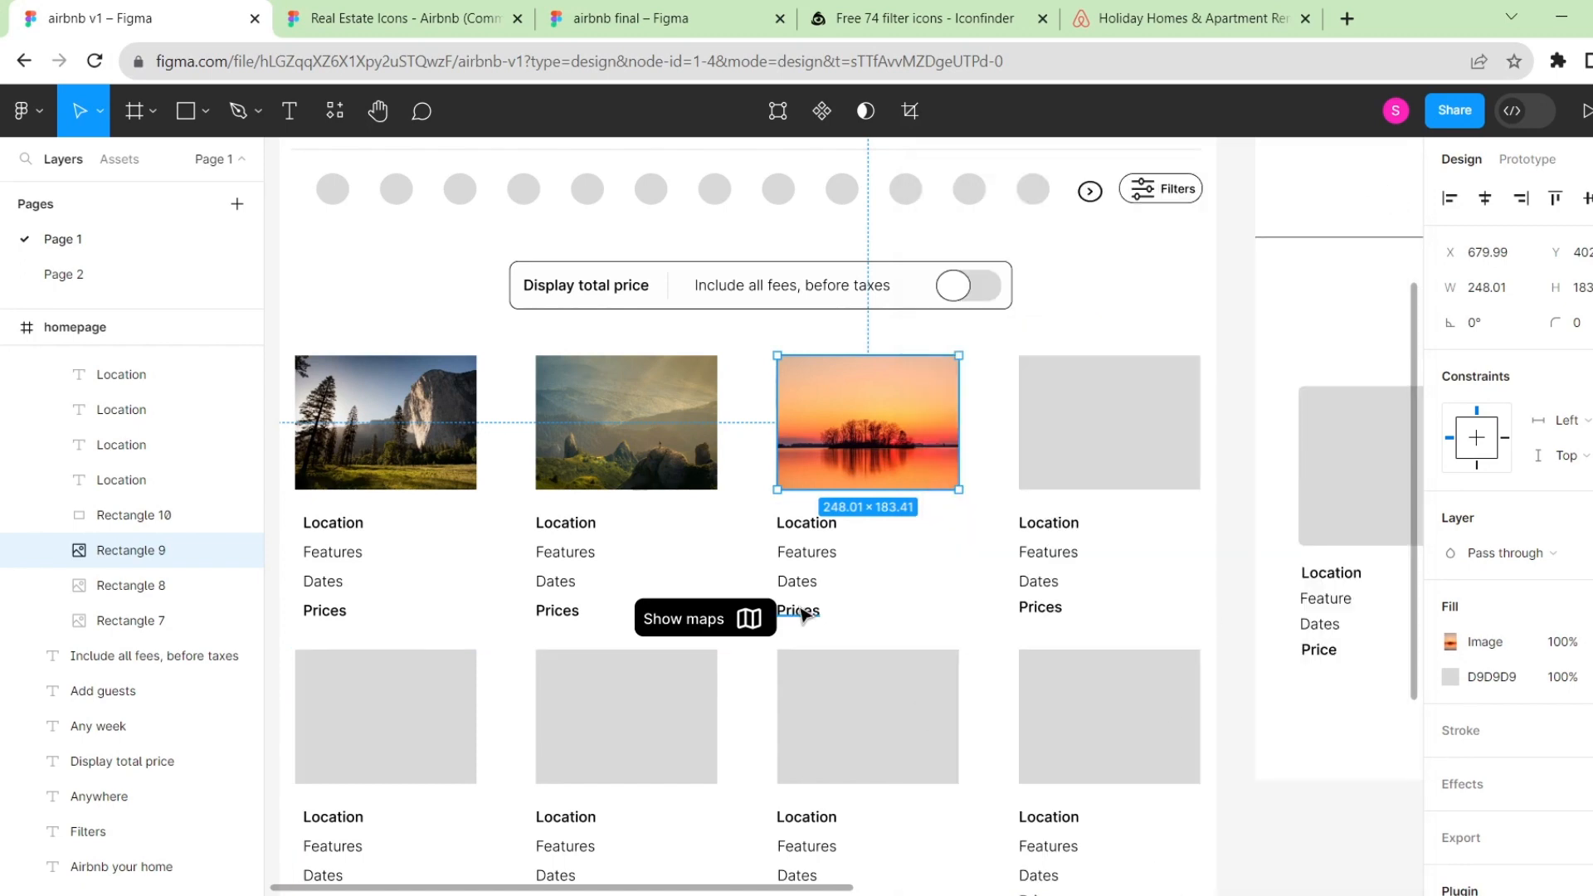
scroll(807, 616, "left", 2)
scroll(807, 616, "up", 2)
scroll(806, 616, "right", 1)
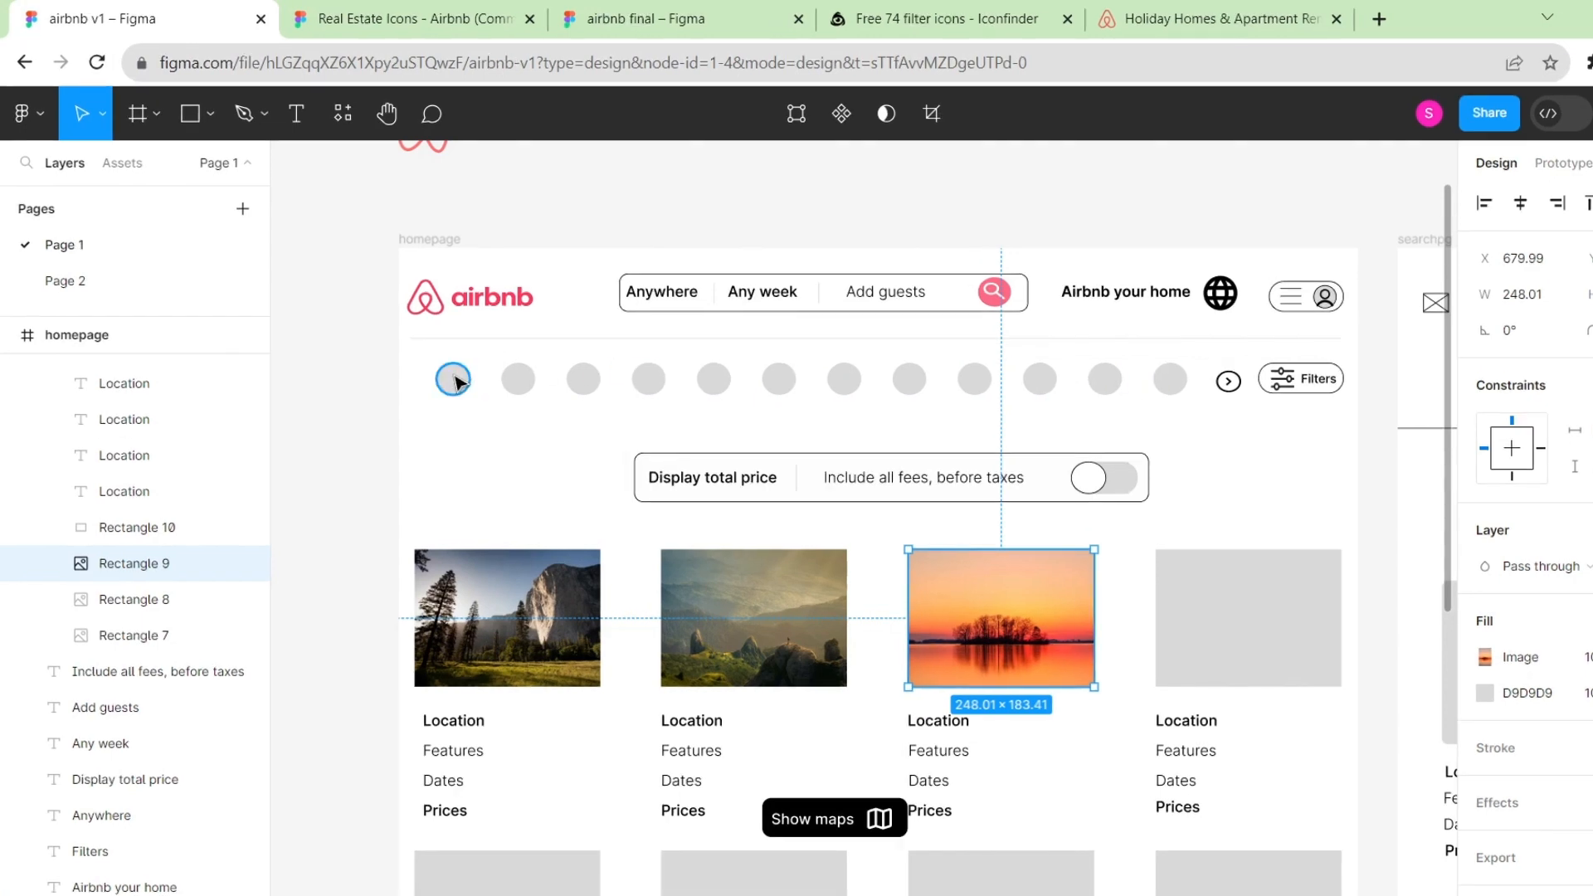
Check the category icons on the Airbnb site and copy the Flat/apartment icon from the Places set in the Real Estate Icons file.
left_click(1120, 33)
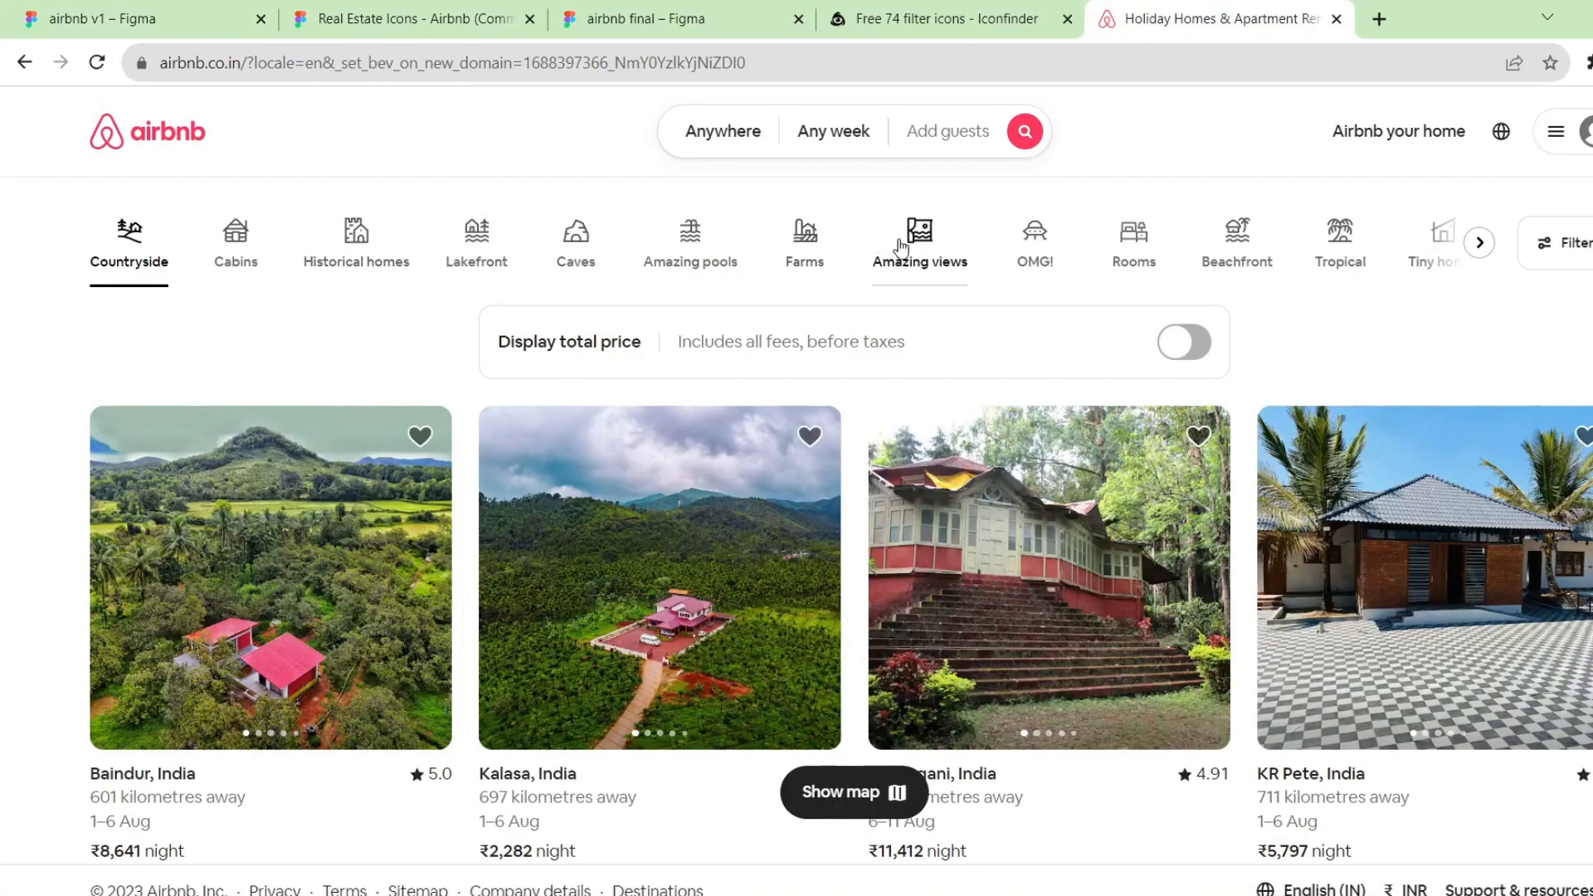
left_click(445, 32)
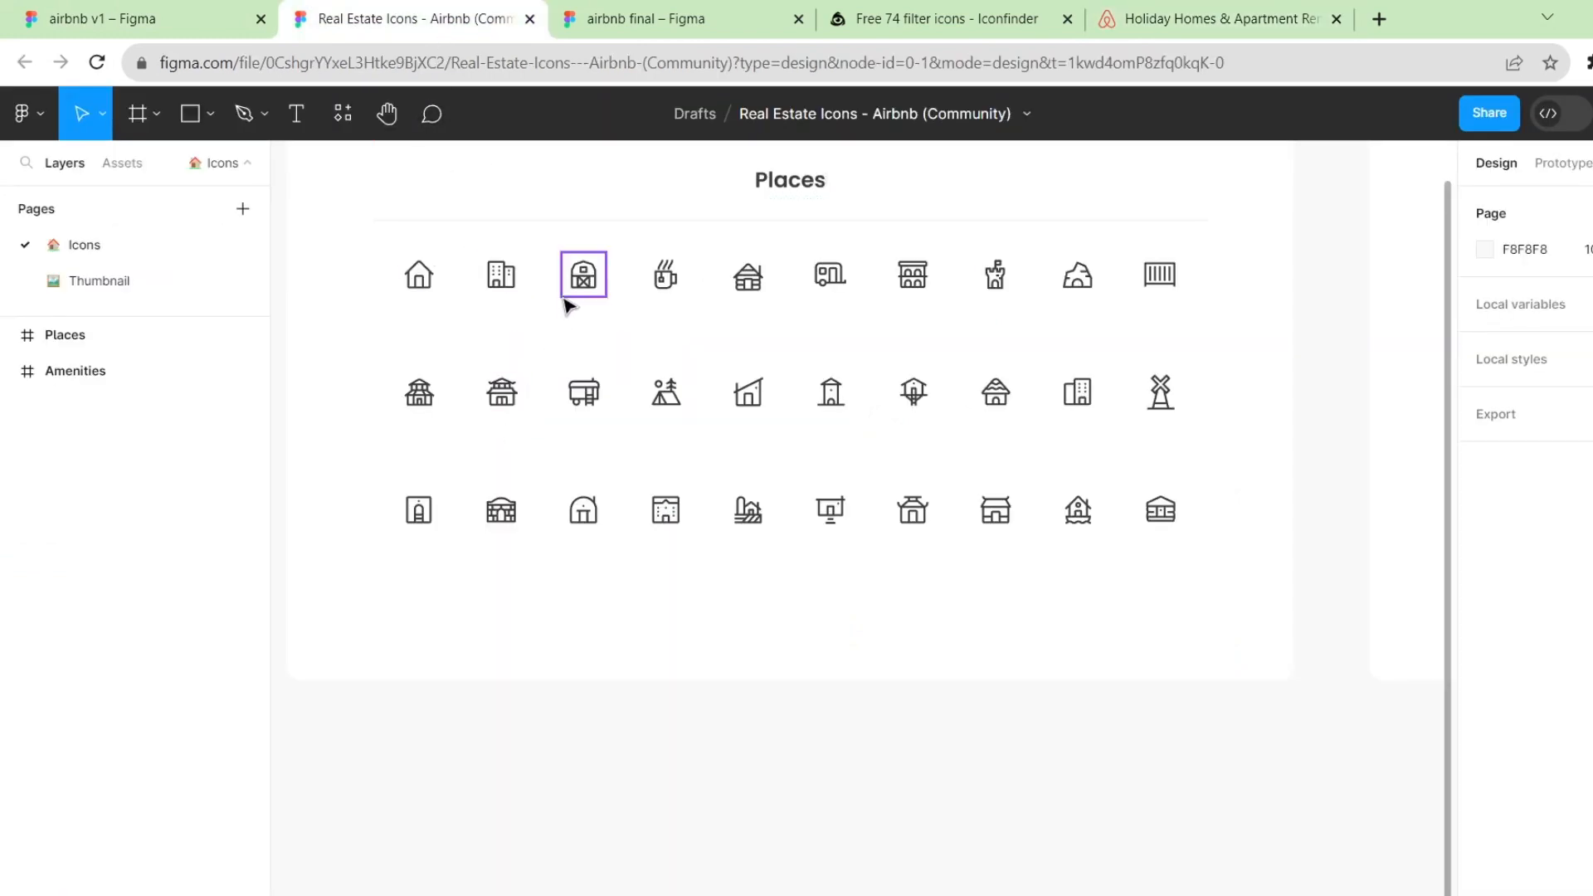
scroll(569, 304, "up", 3)
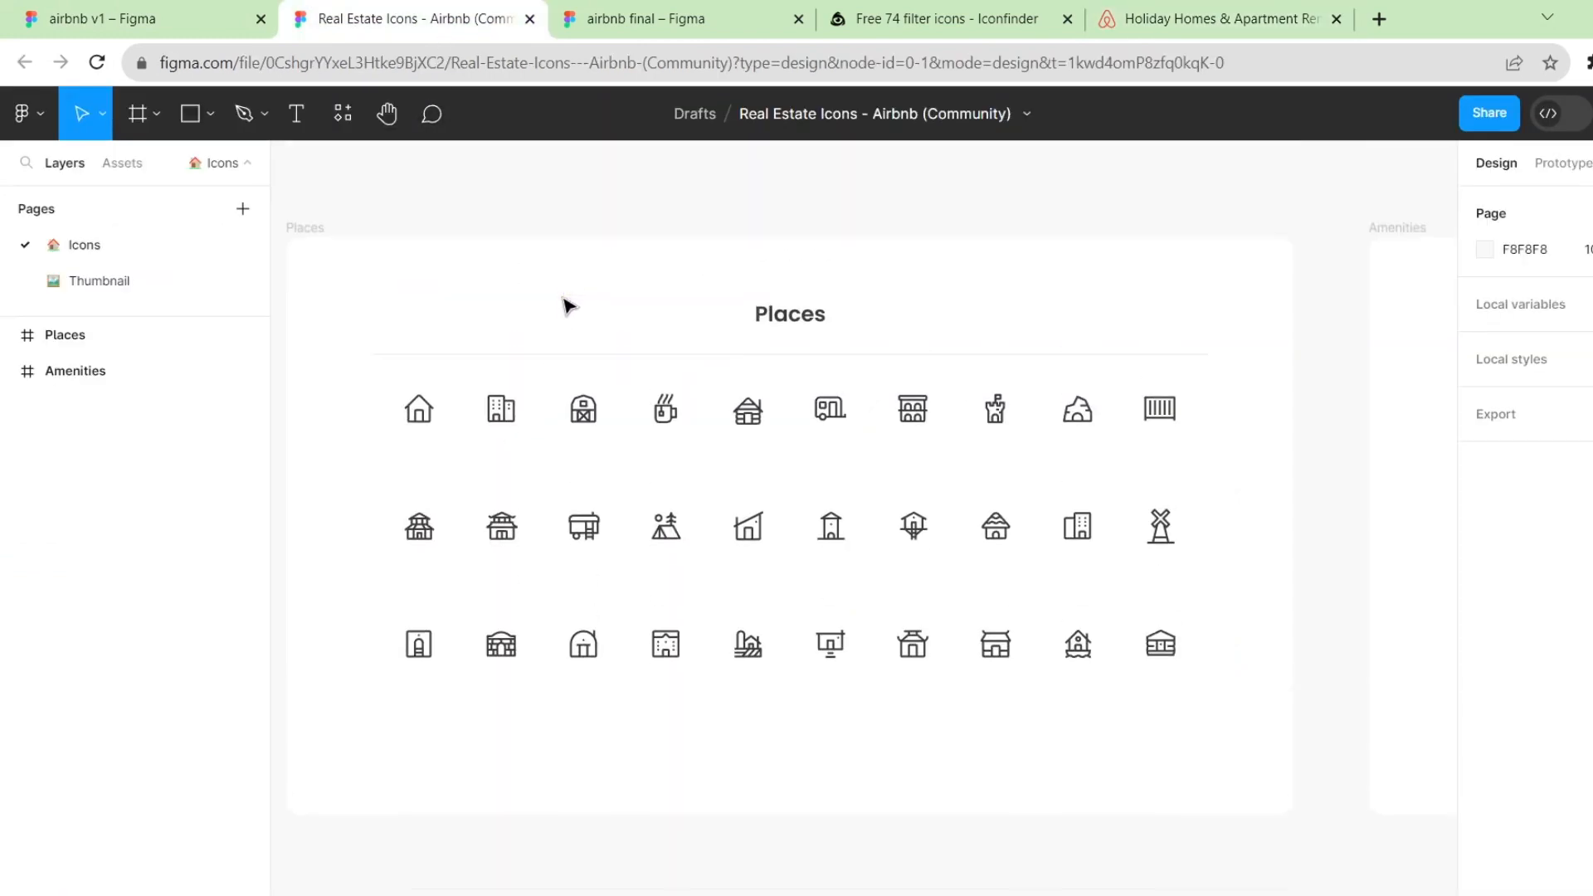
left_click(421, 434)
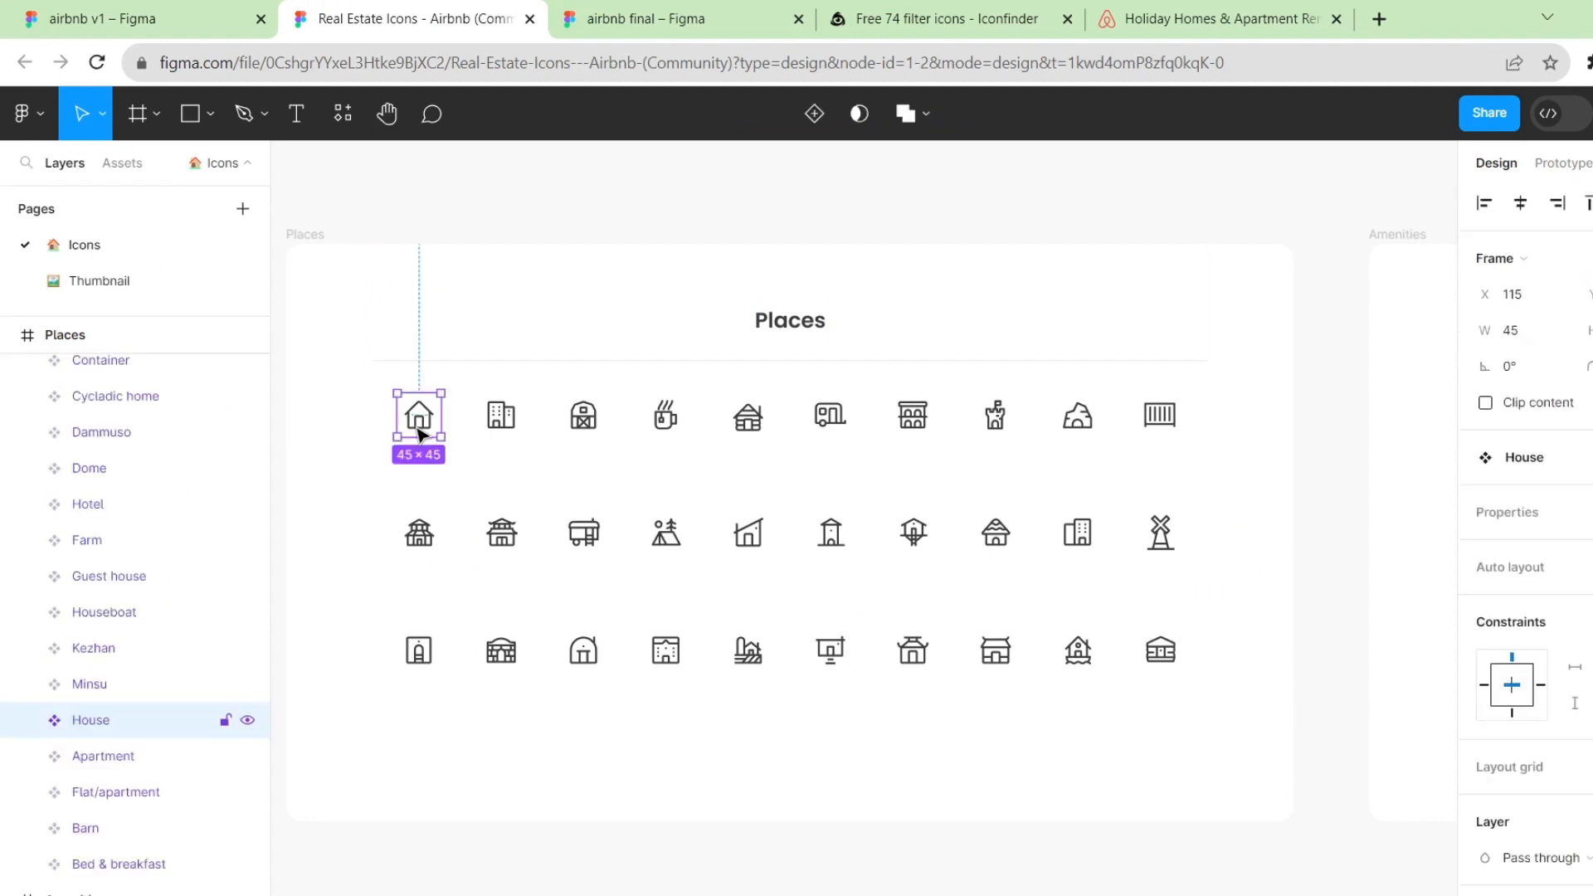
left_click(521, 433)
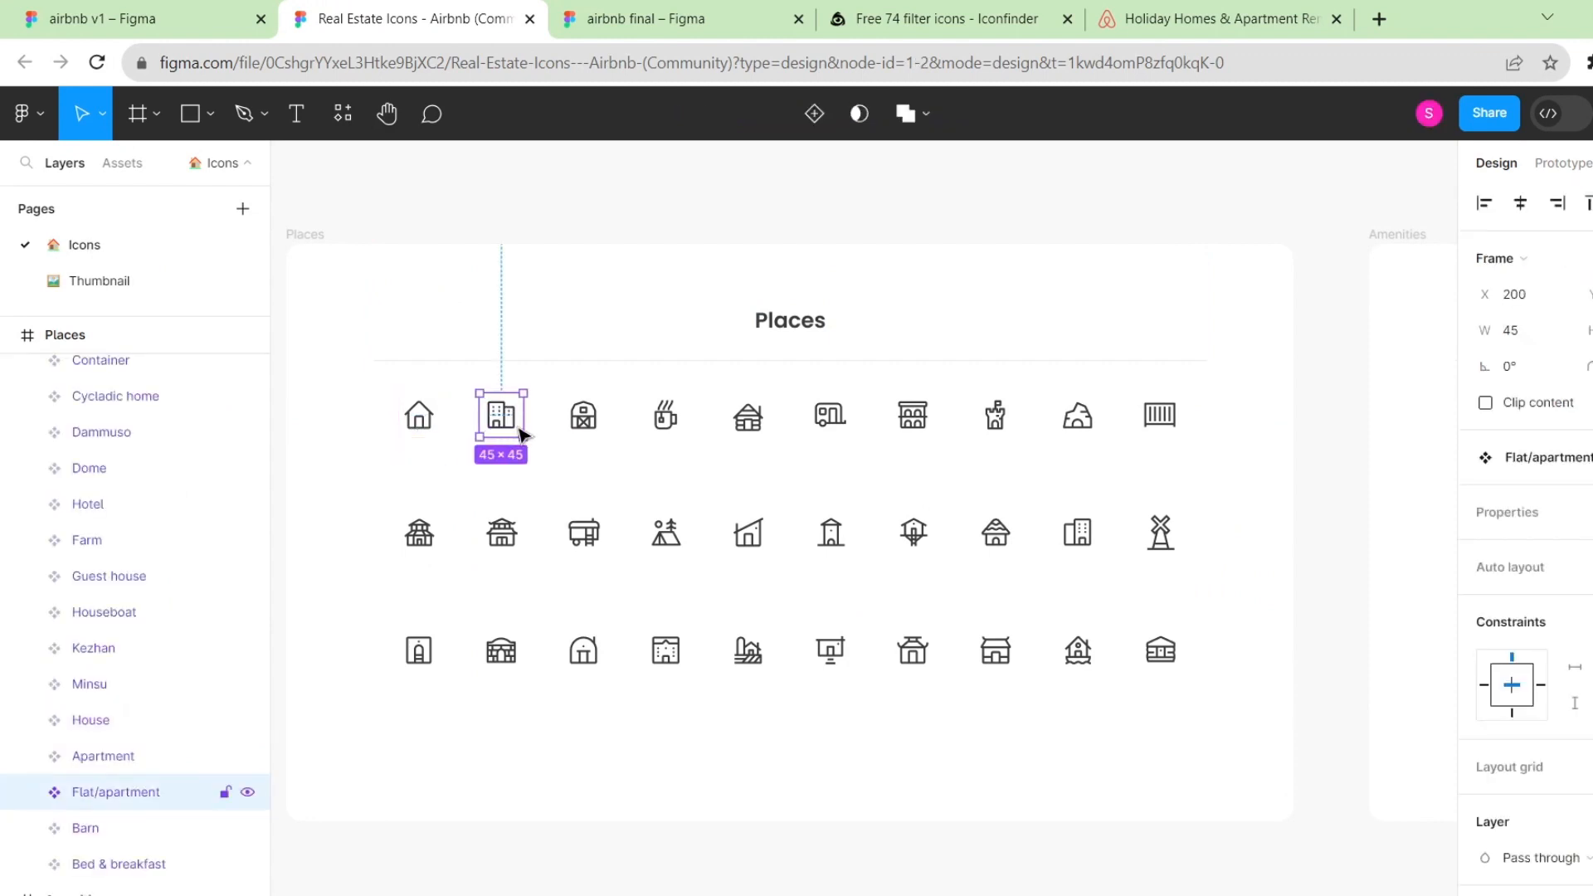
Replace the first grey circle in the category row of the airbnb v1 homepage with the copied Flat/apartment icon.
left_click(183, 33)
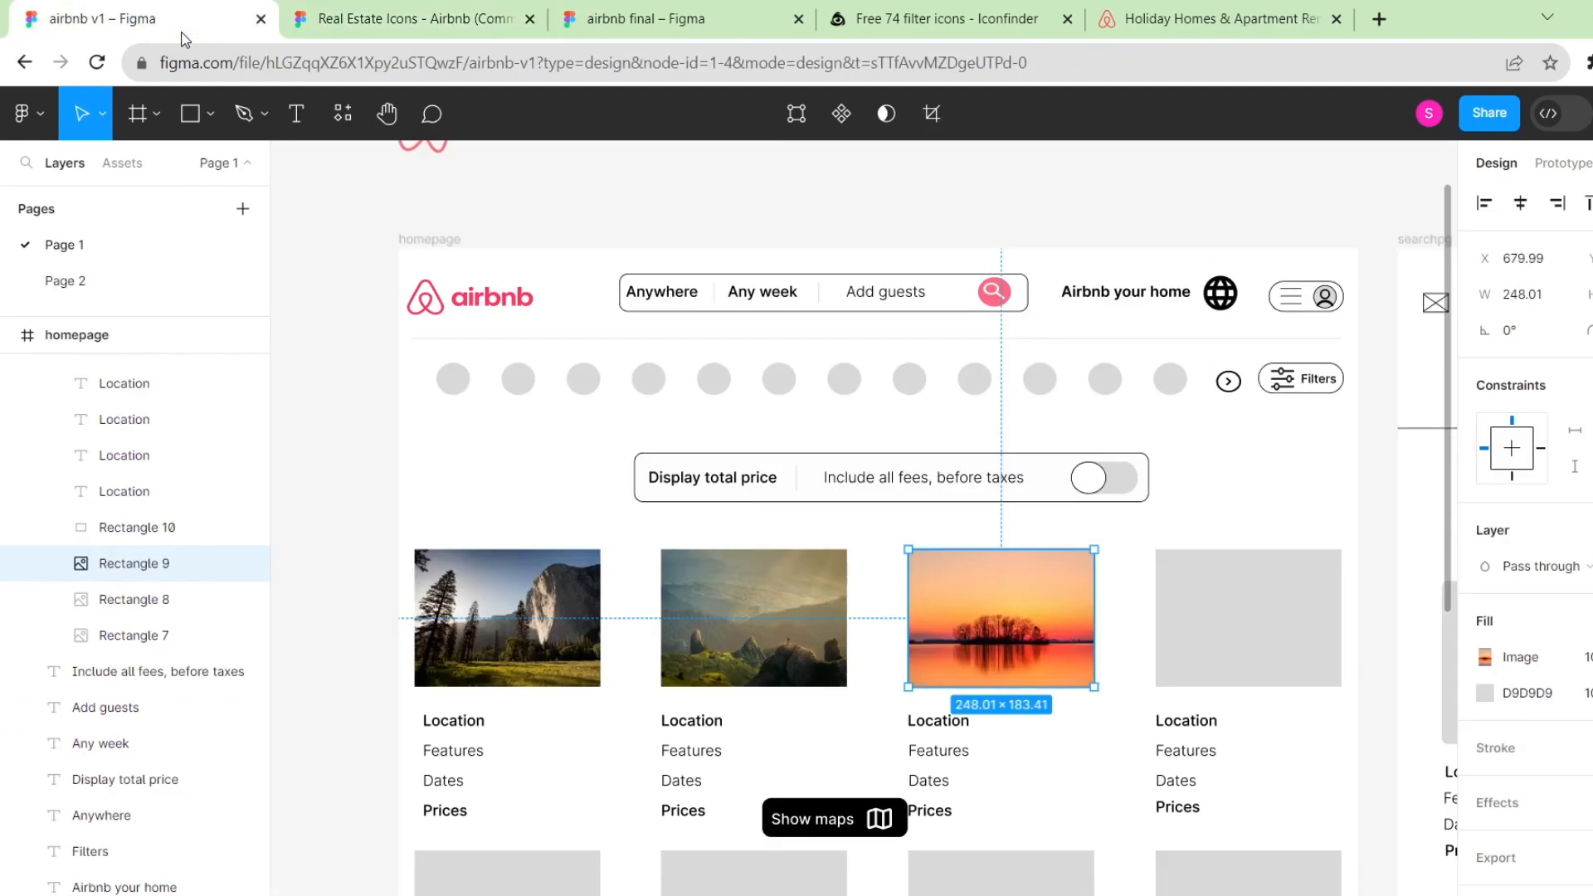
left_click(456, 385)
key("Delete")
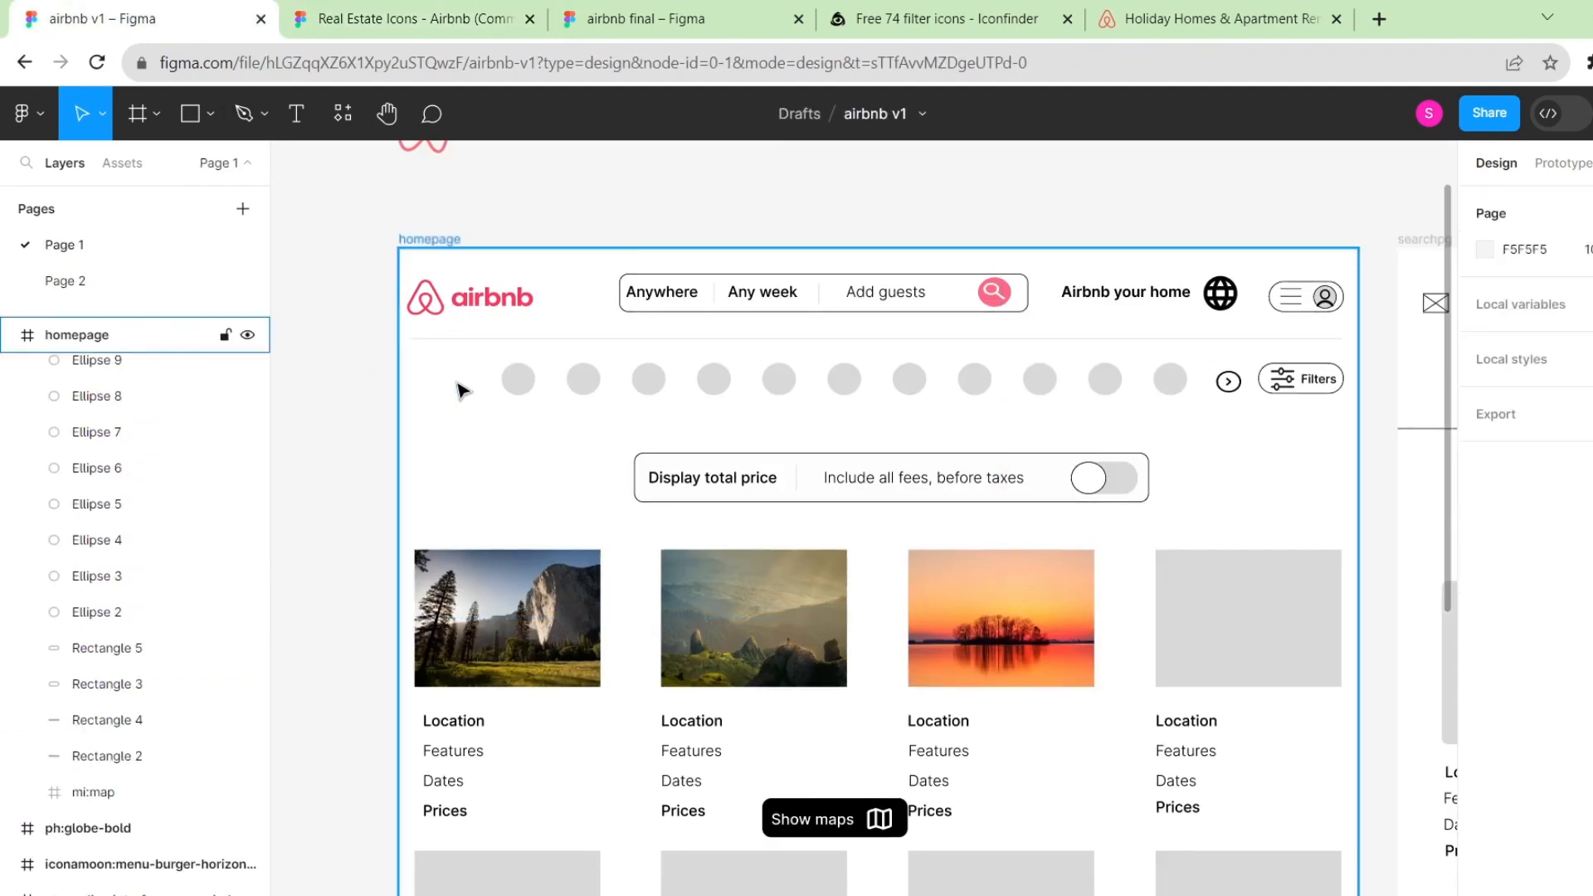
key("ctrl+v")
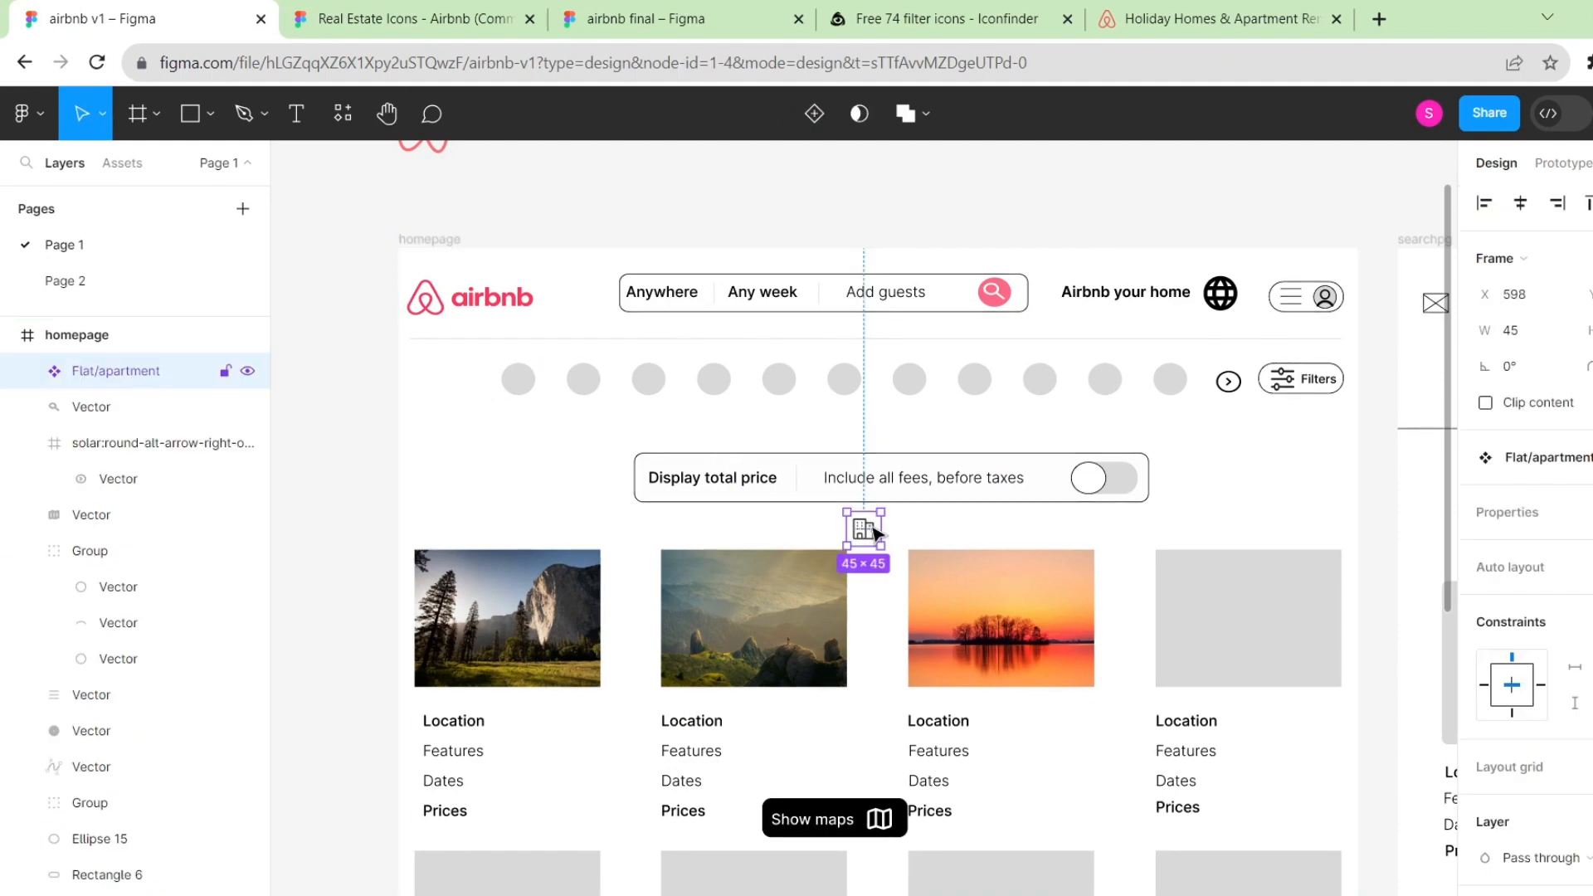
left_click_drag(863, 531, 458, 379)
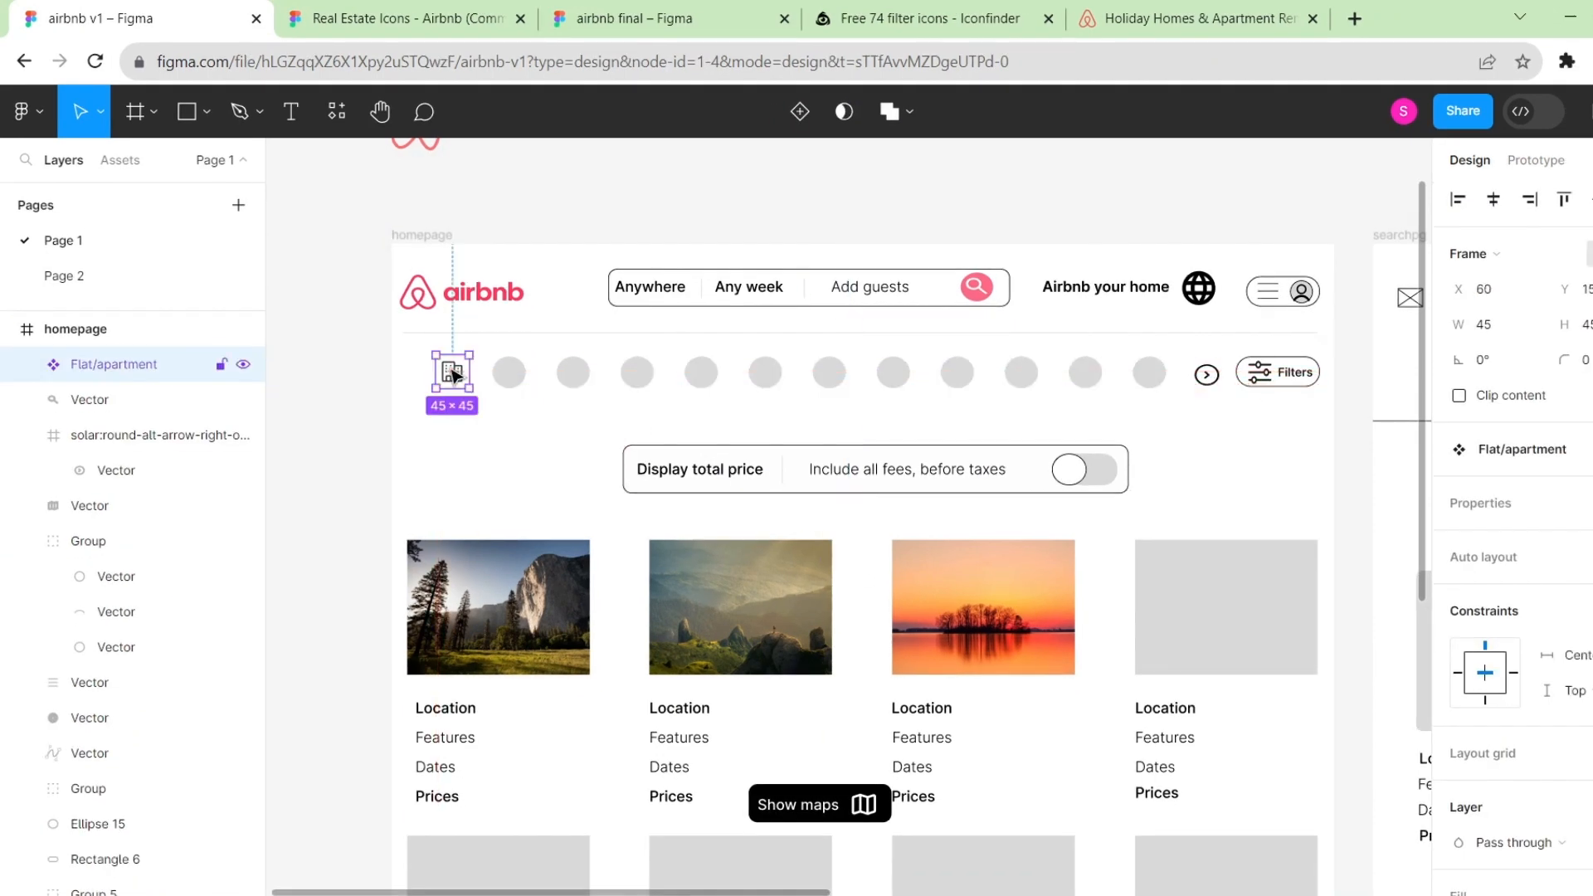
Replace the second grey circle in the category row with the Barn icon from the Real Estate Icons file.
left_click(524, 386)
key("Delete")
key("ctrl+Tab")
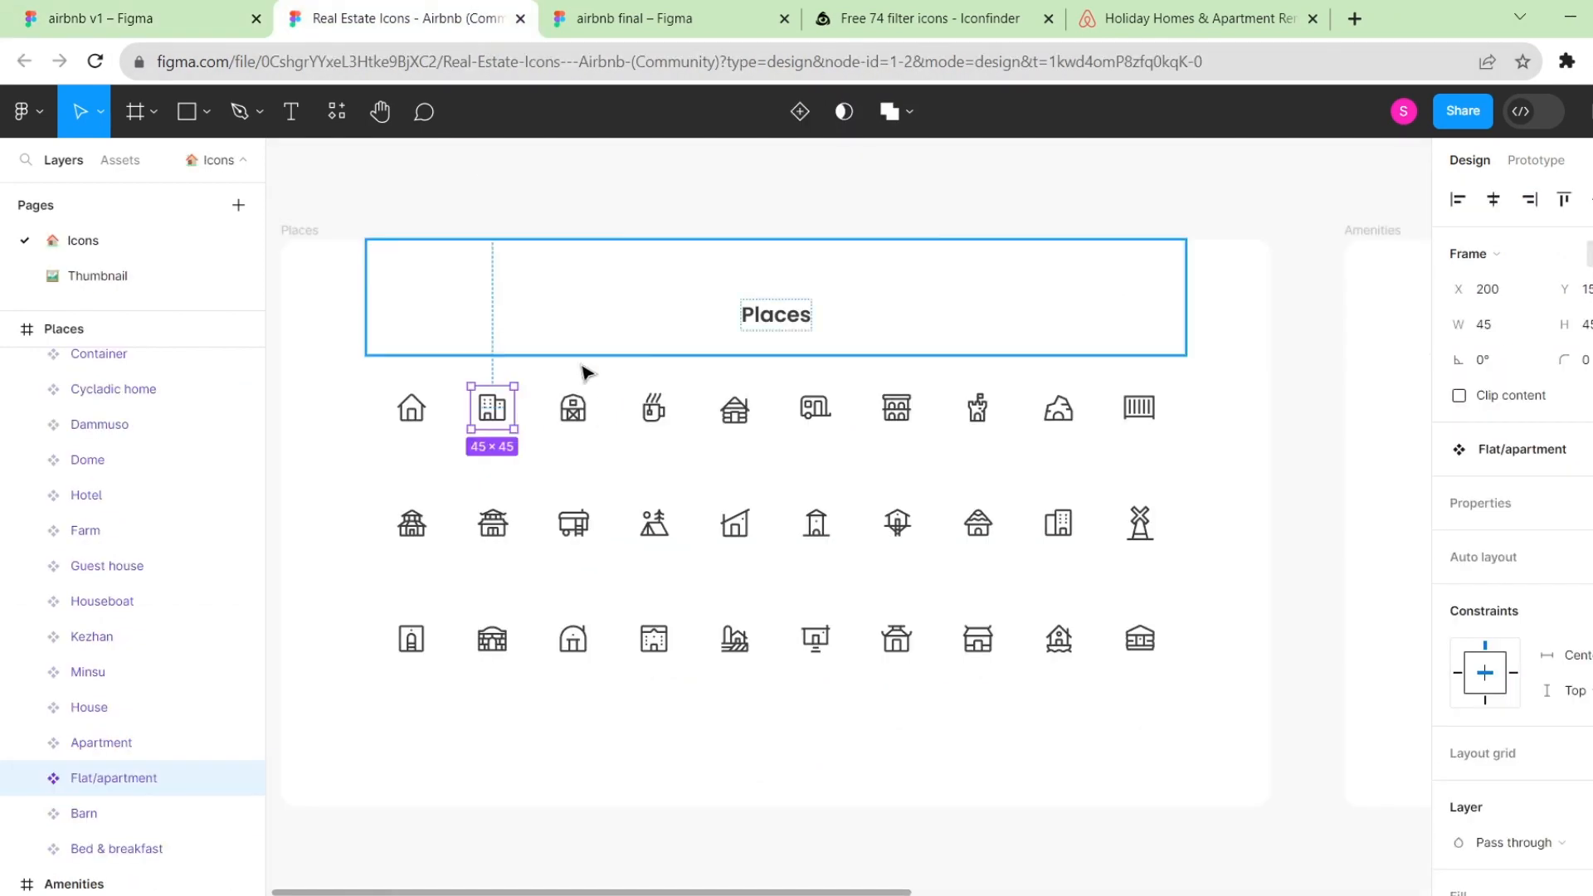
left_click(574, 407)
key("ctrl+c")
key("ctrl+shift+Tab")
key("ctrl+v")
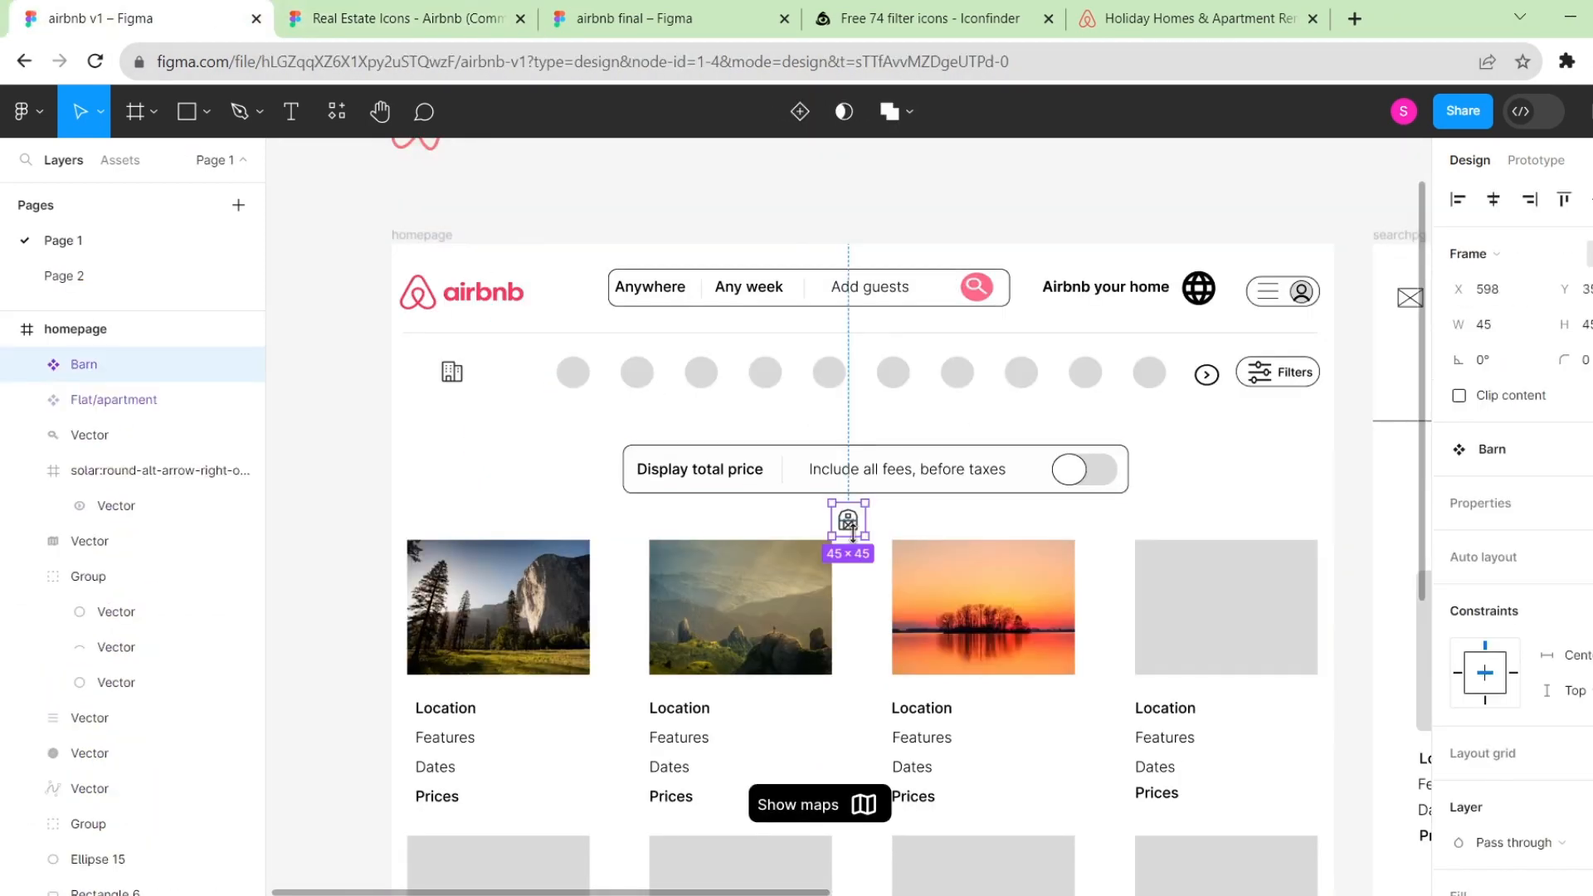
left_click_drag(855, 532, 526, 390)
left_click(579, 390)
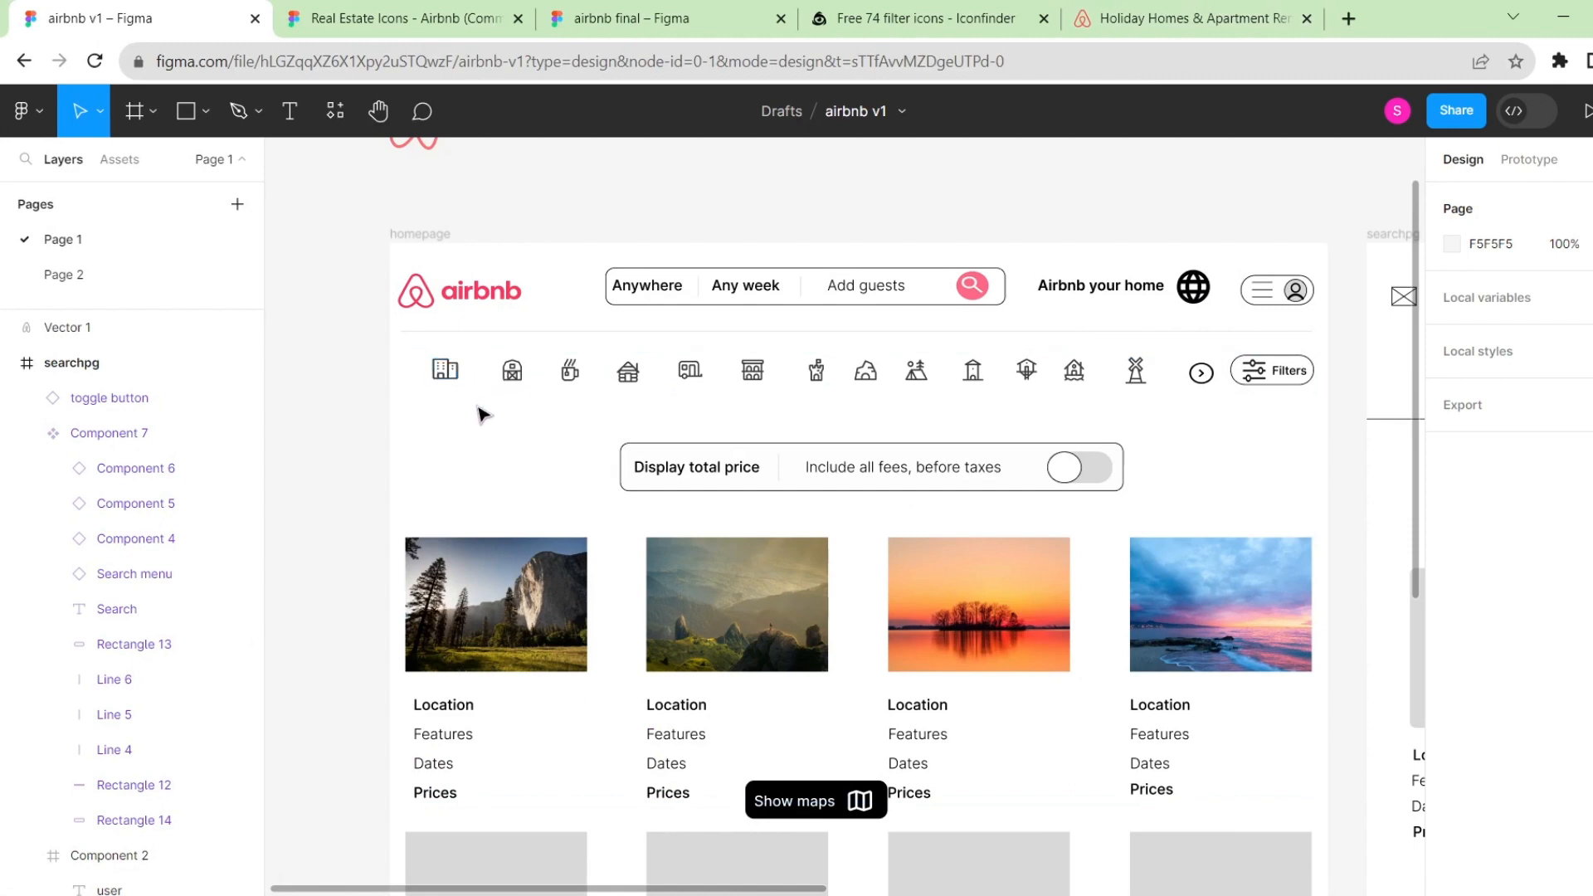
Add the text label "Flat & Aapartment" below the first category icon.
key("t")
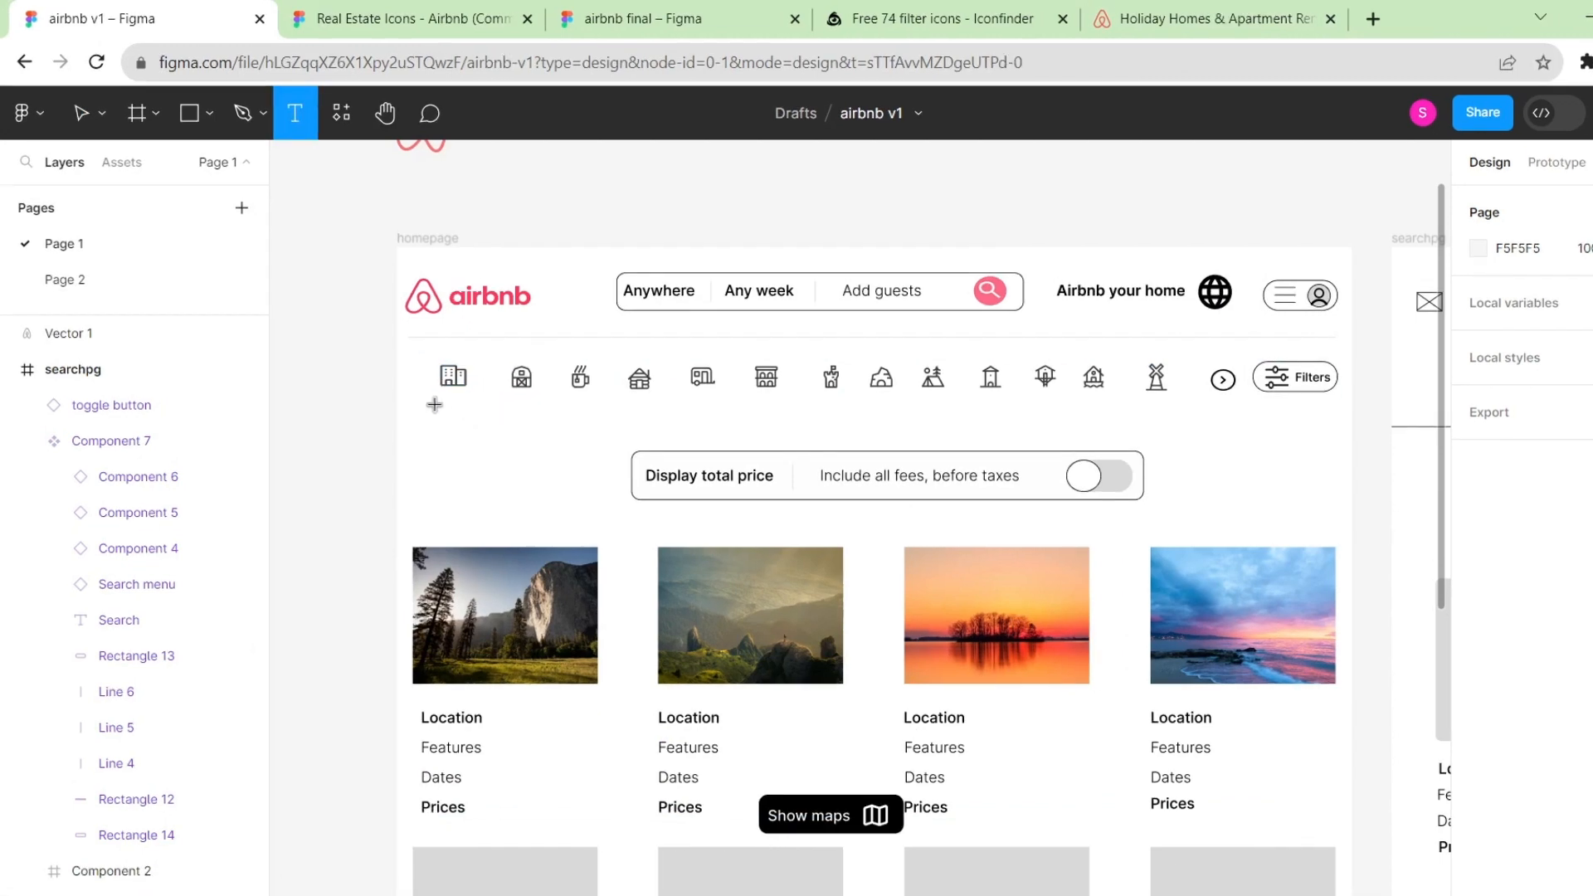
left_click(434, 402)
key("Escape")
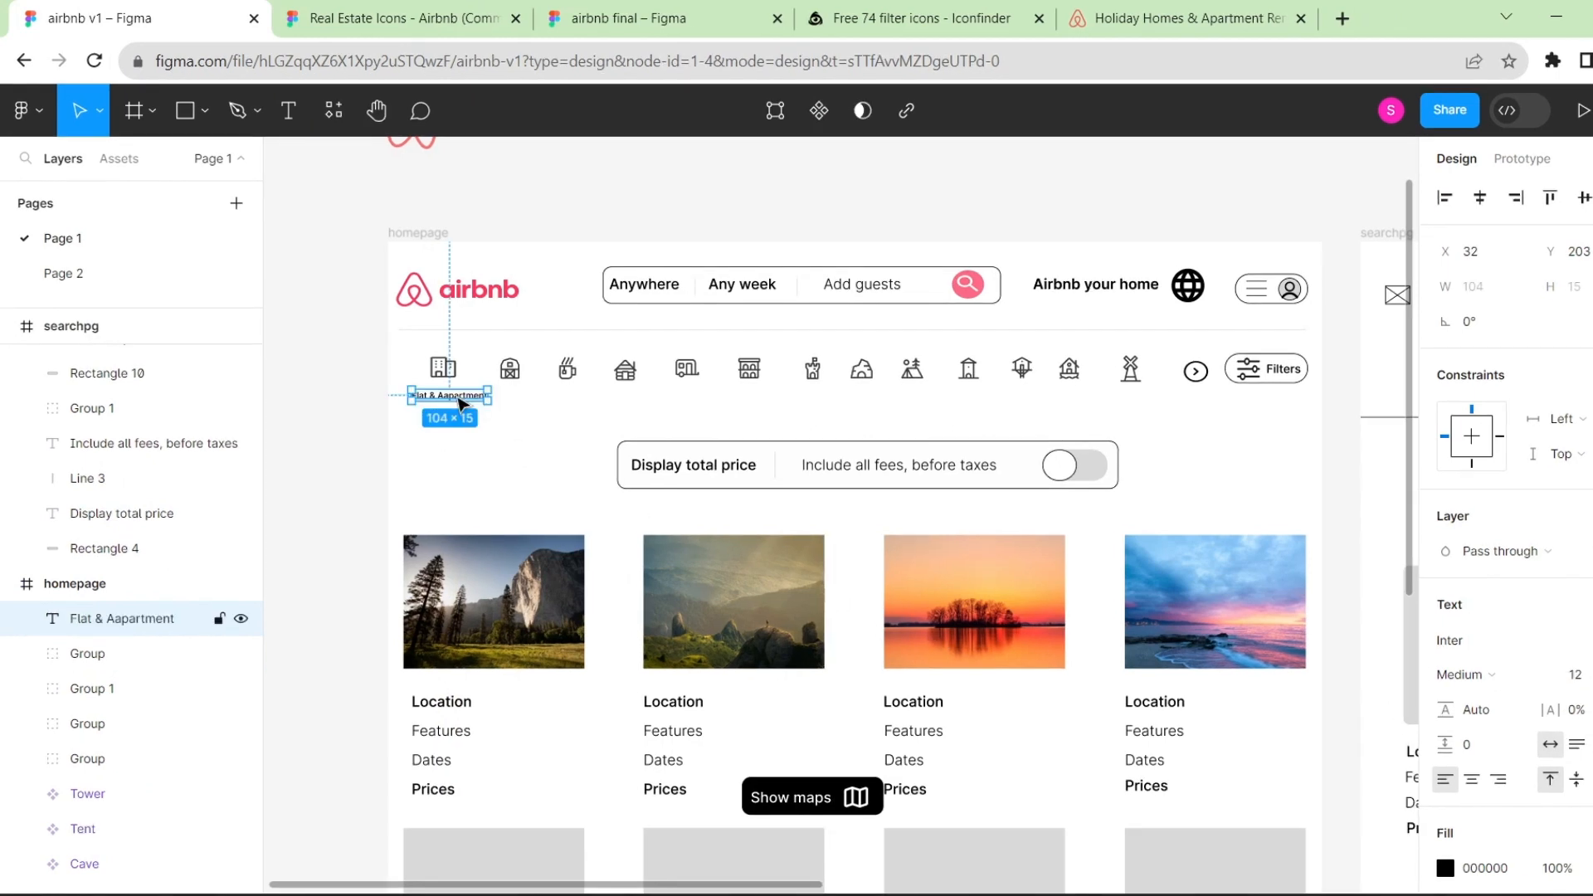
Duplicate the first category label, change the copy's text to "Barn" and place it centred below the barn icon.
key("ctrl+d")
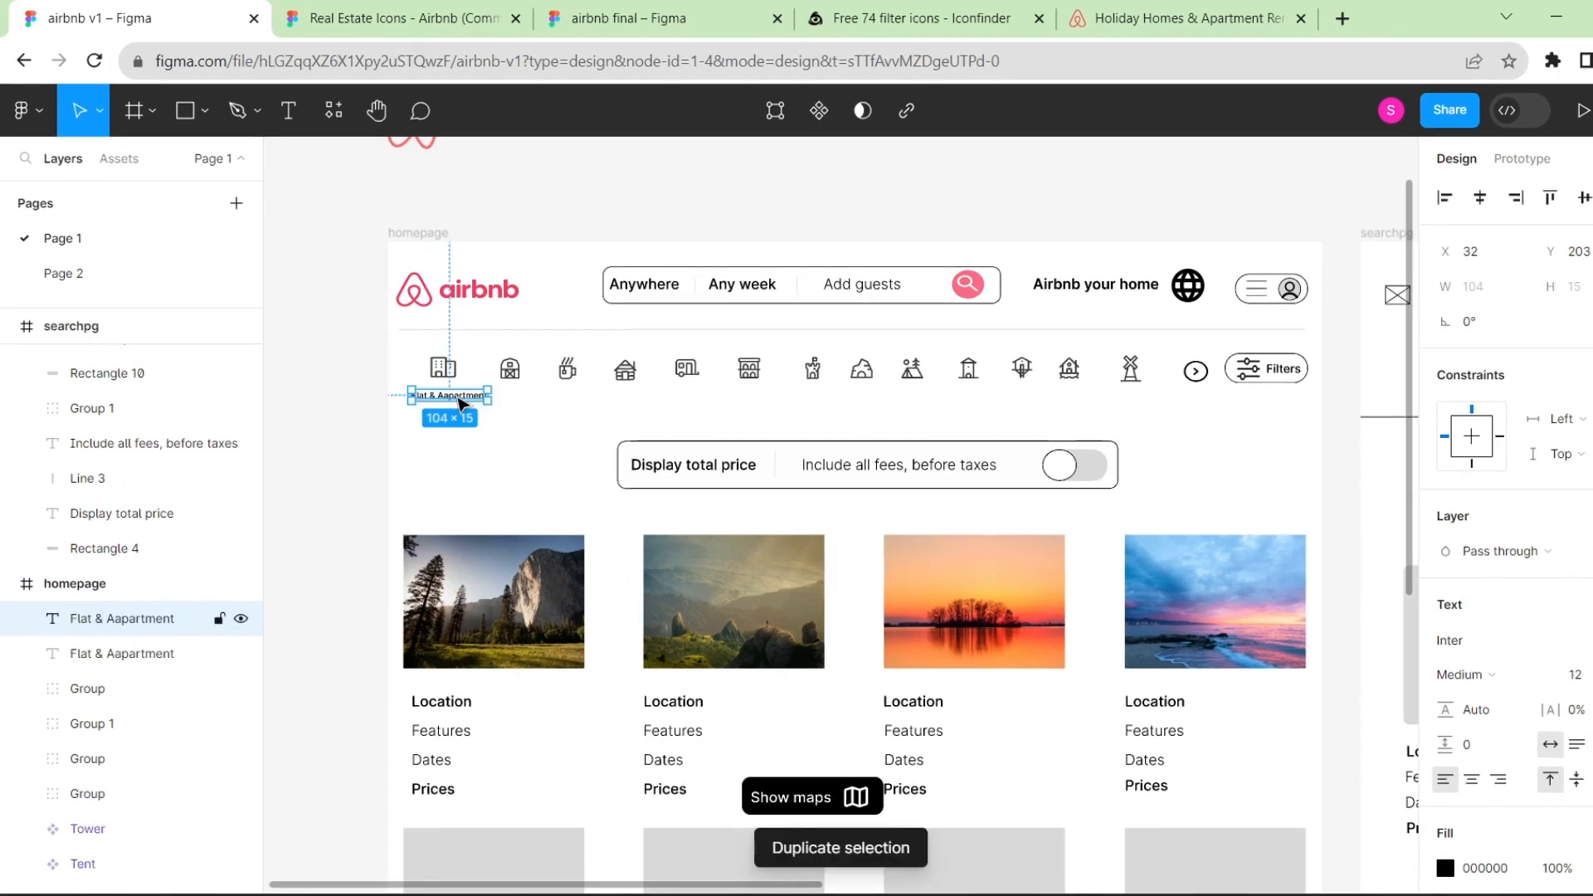
left_click_drag(456, 405, 538, 404)
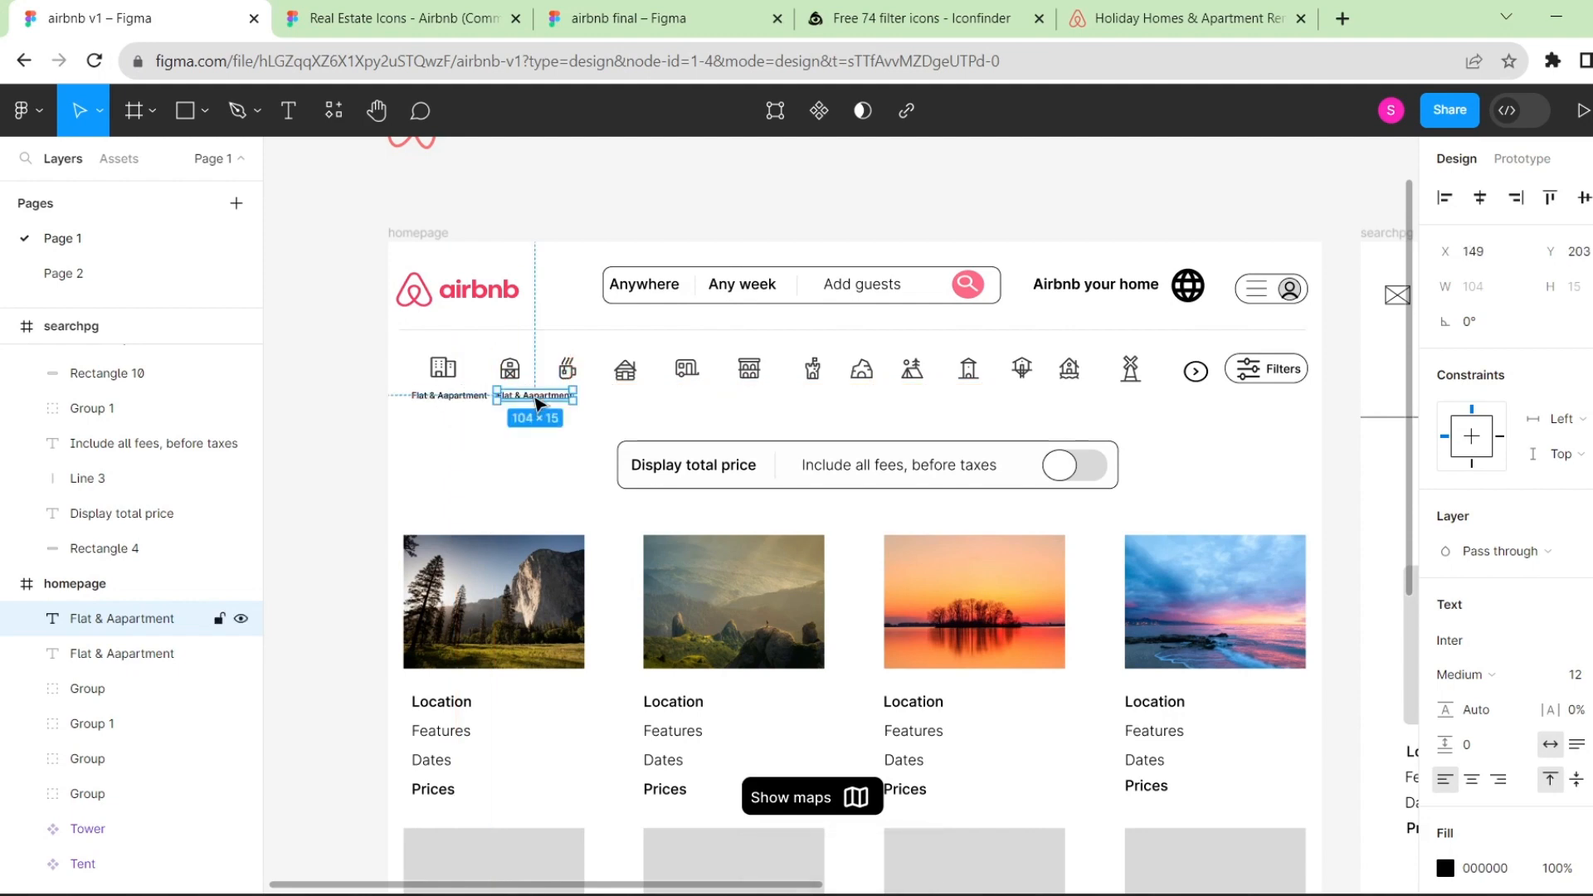
double_click(539, 404)
key("BackSpace")
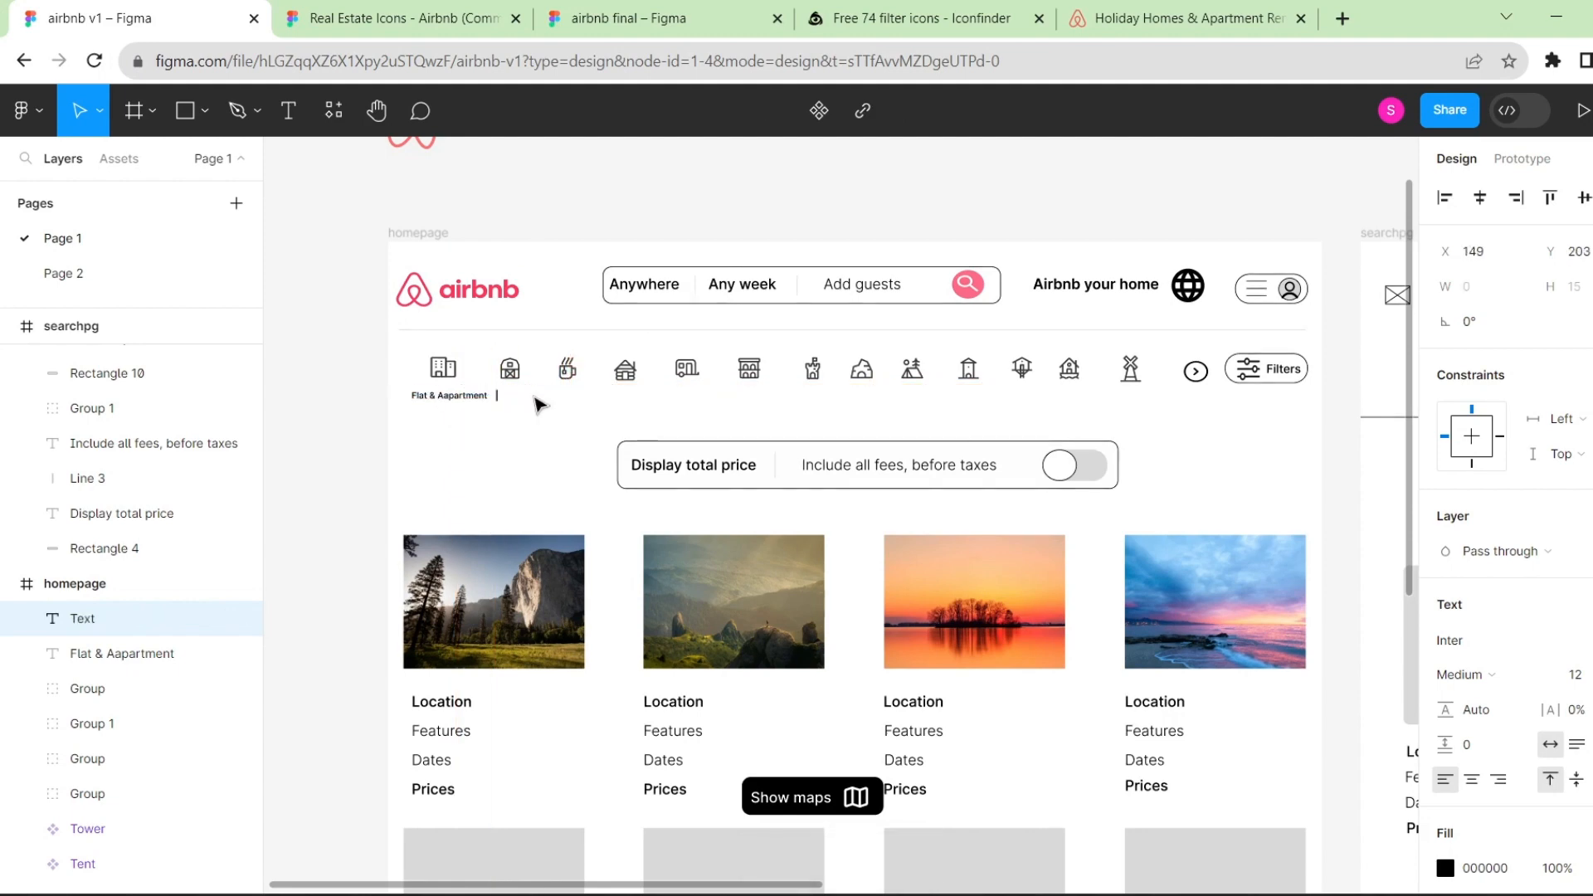
type("Barn")
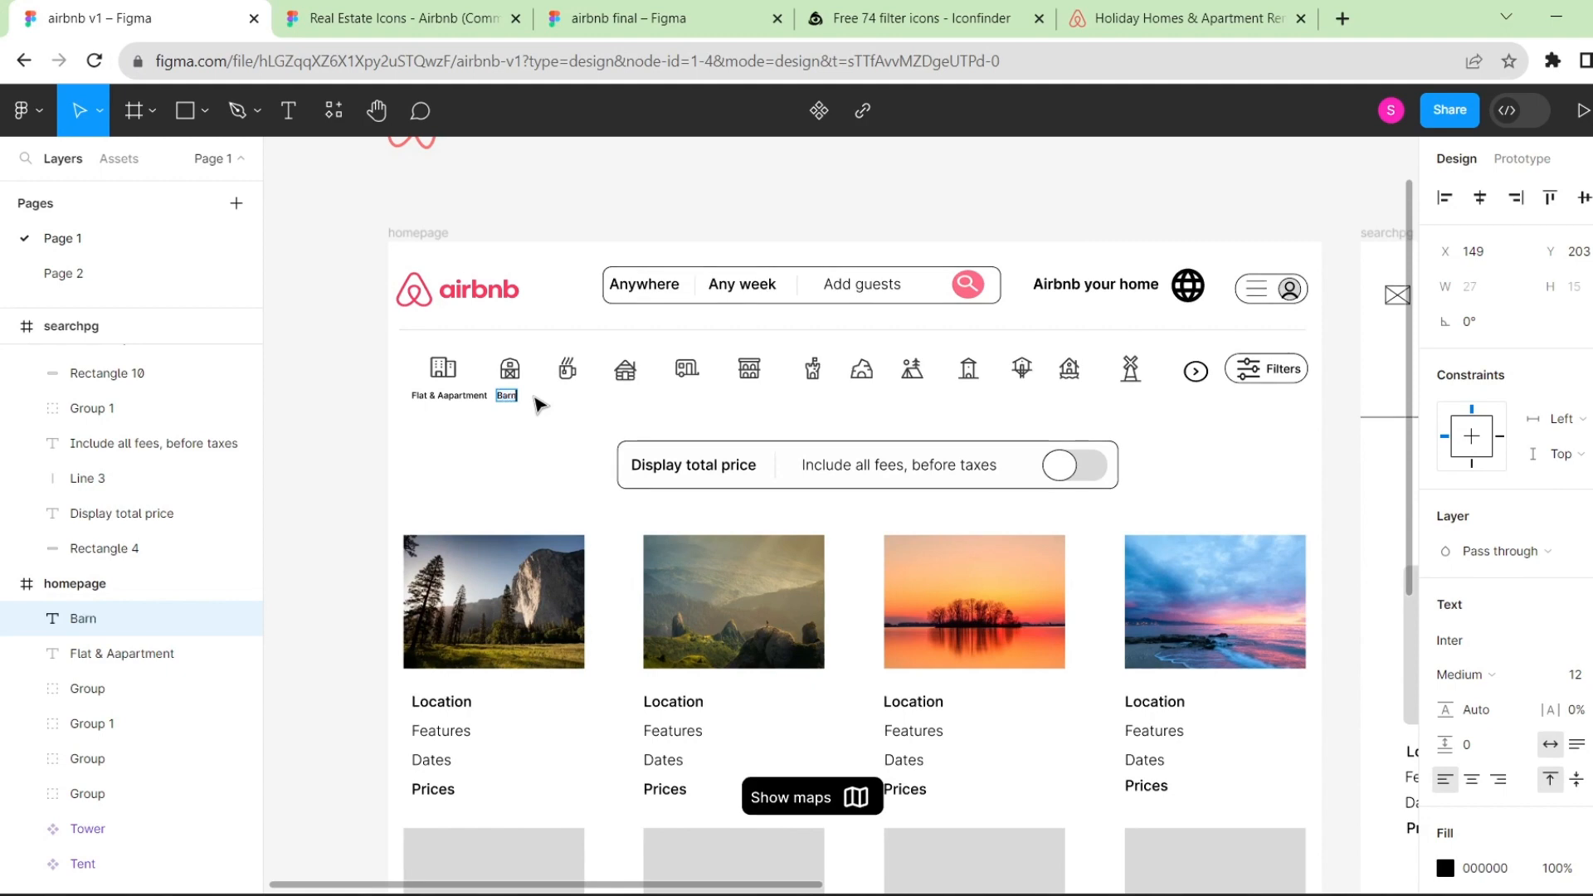
key("Escape")
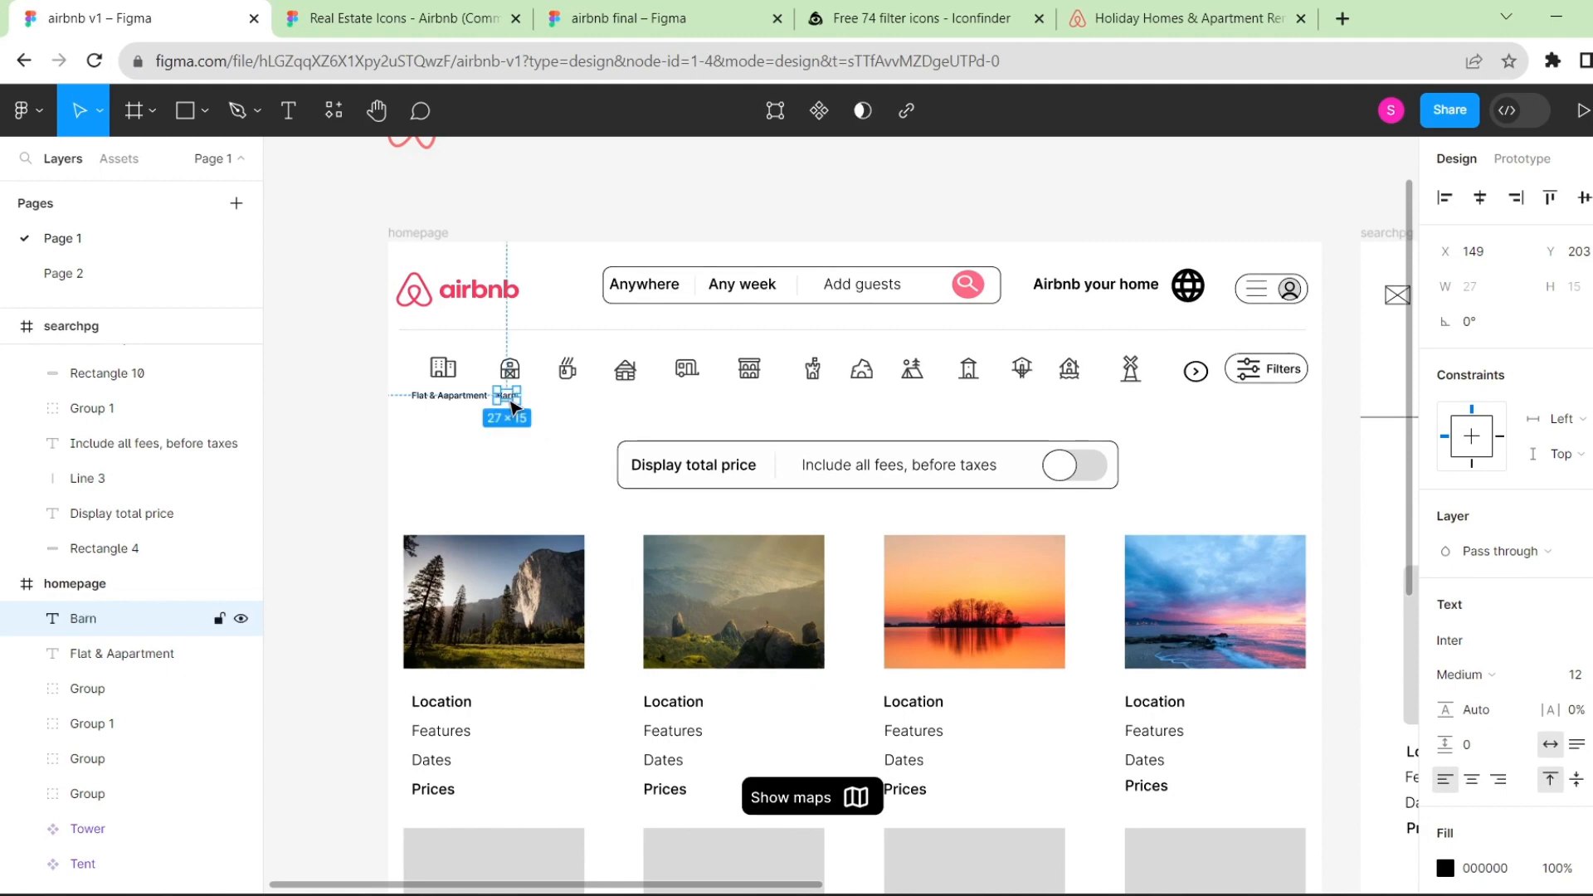
left_click_drag(510, 402, 512, 403)
left_click(584, 428)
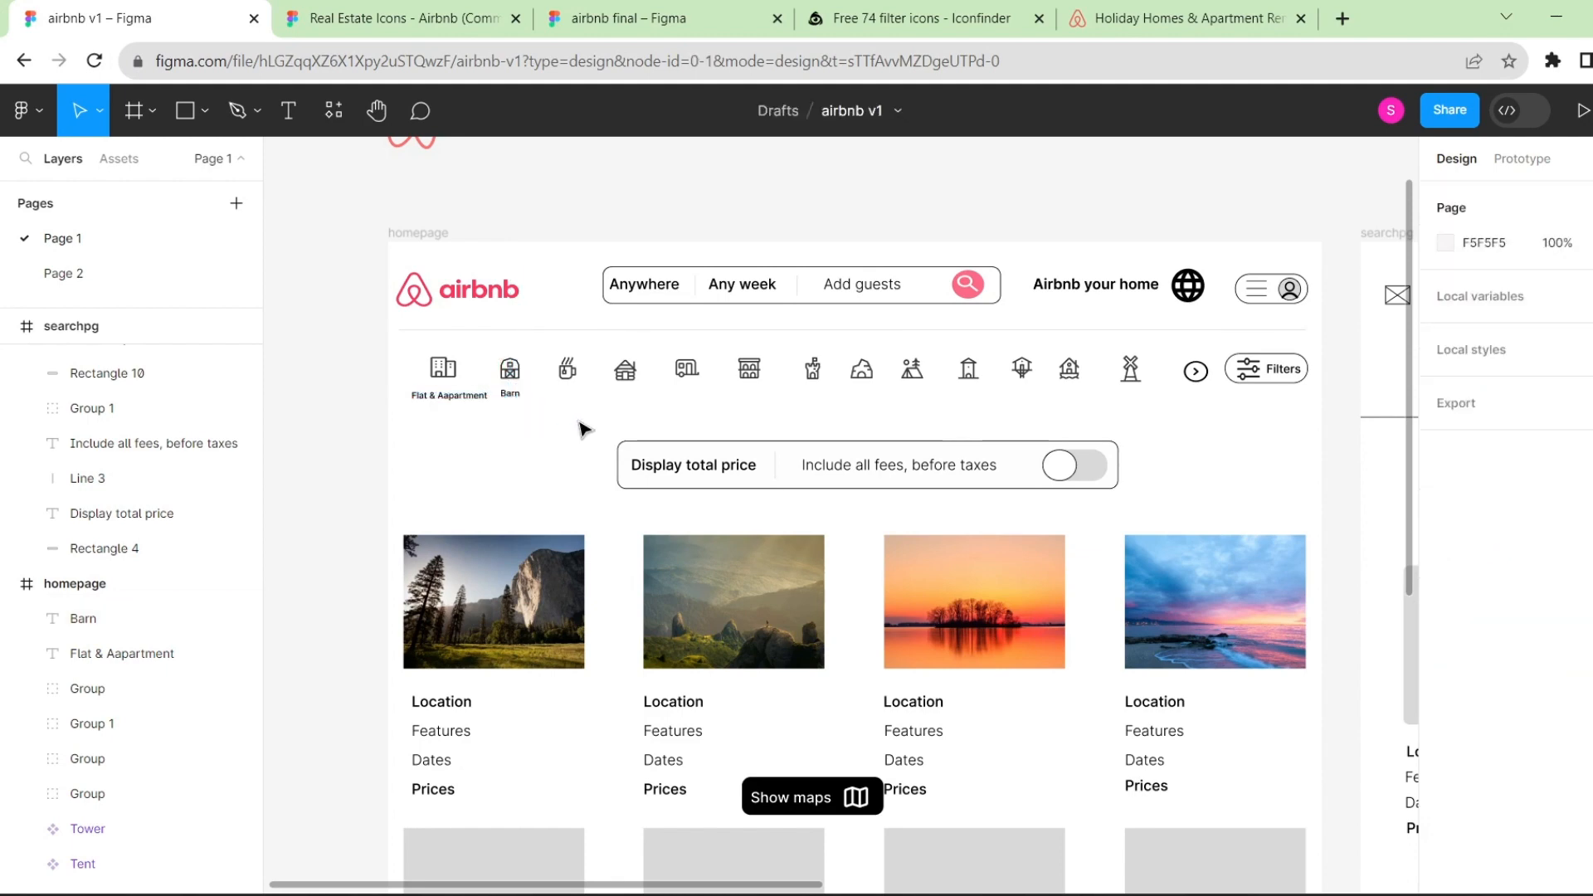
Select all the category icons from the apartment to the windmill and apply auto layout to them.
scroll(583, 428, "up", 3)
left_click(351, 365)
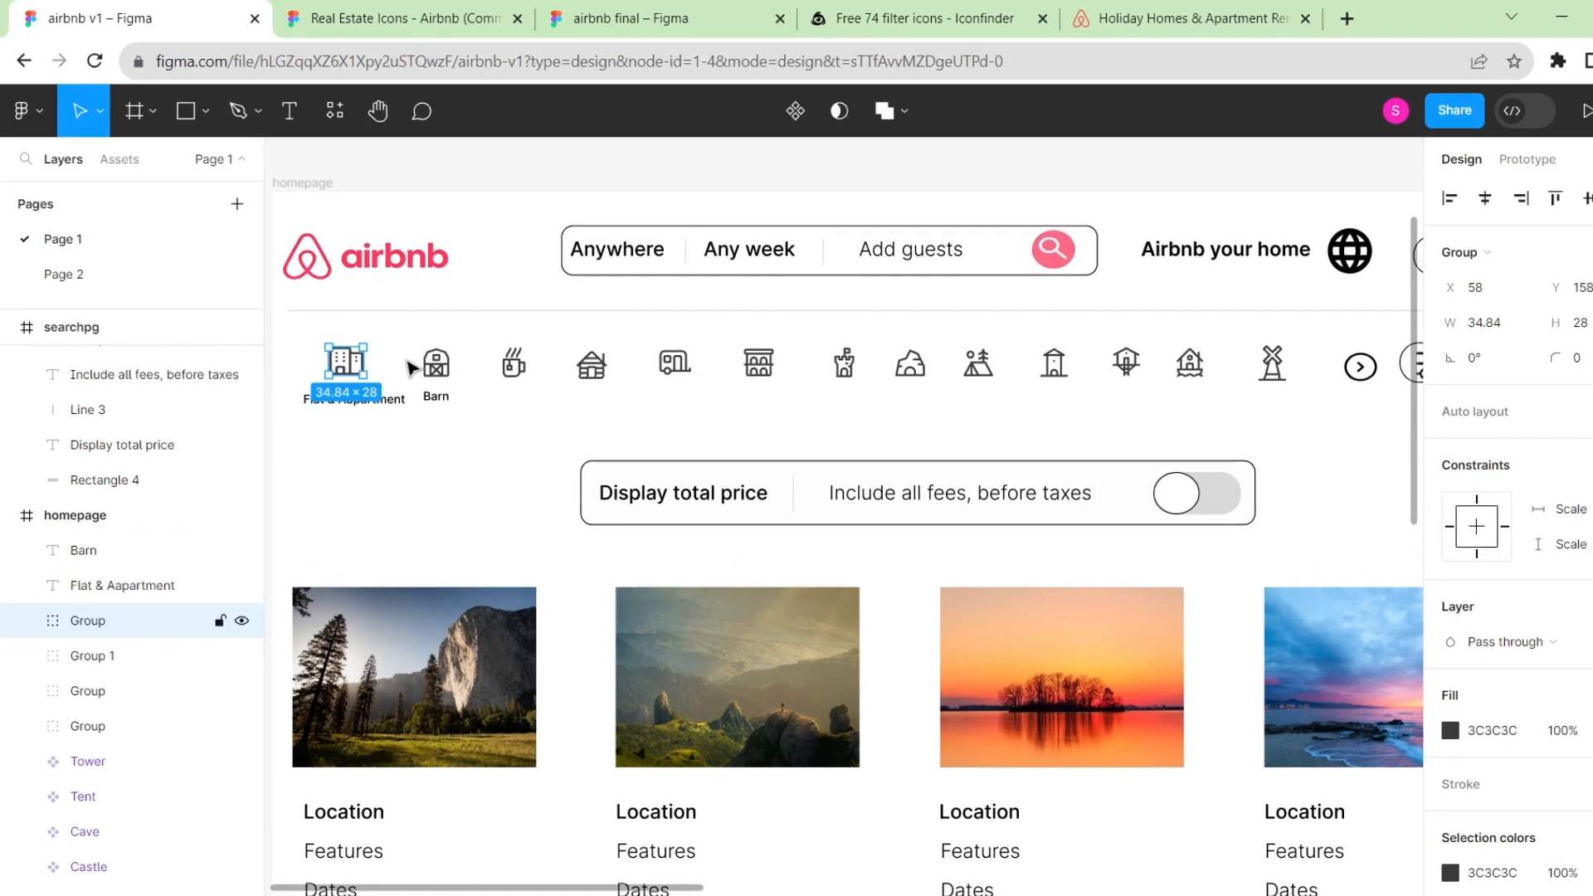
scroll(1071, 374, "right", 2)
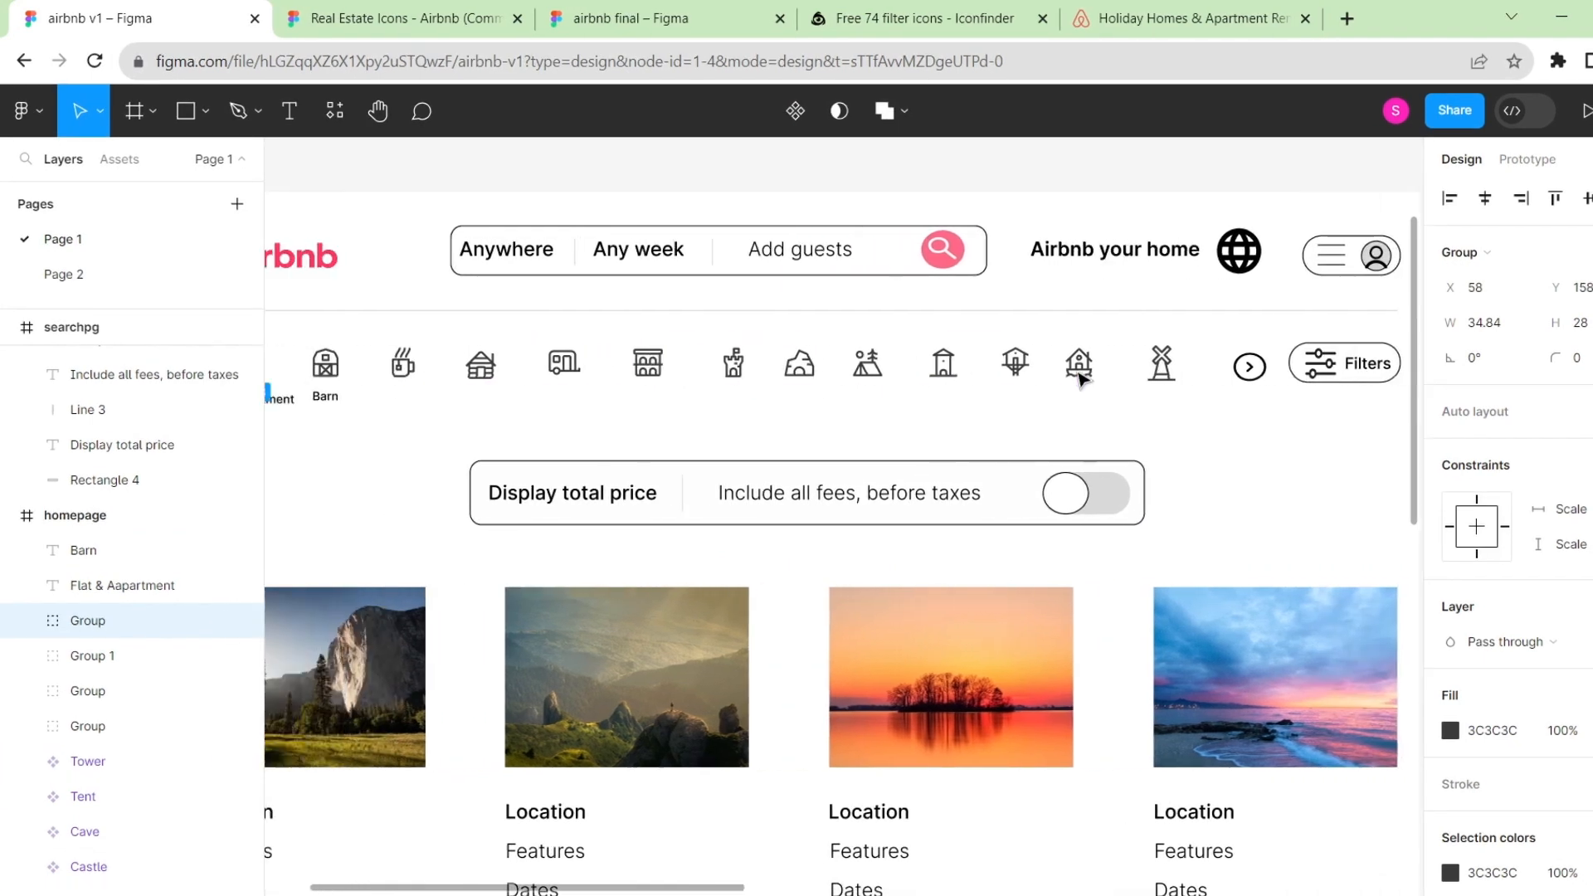
scroll(1081, 380, "left", 3)
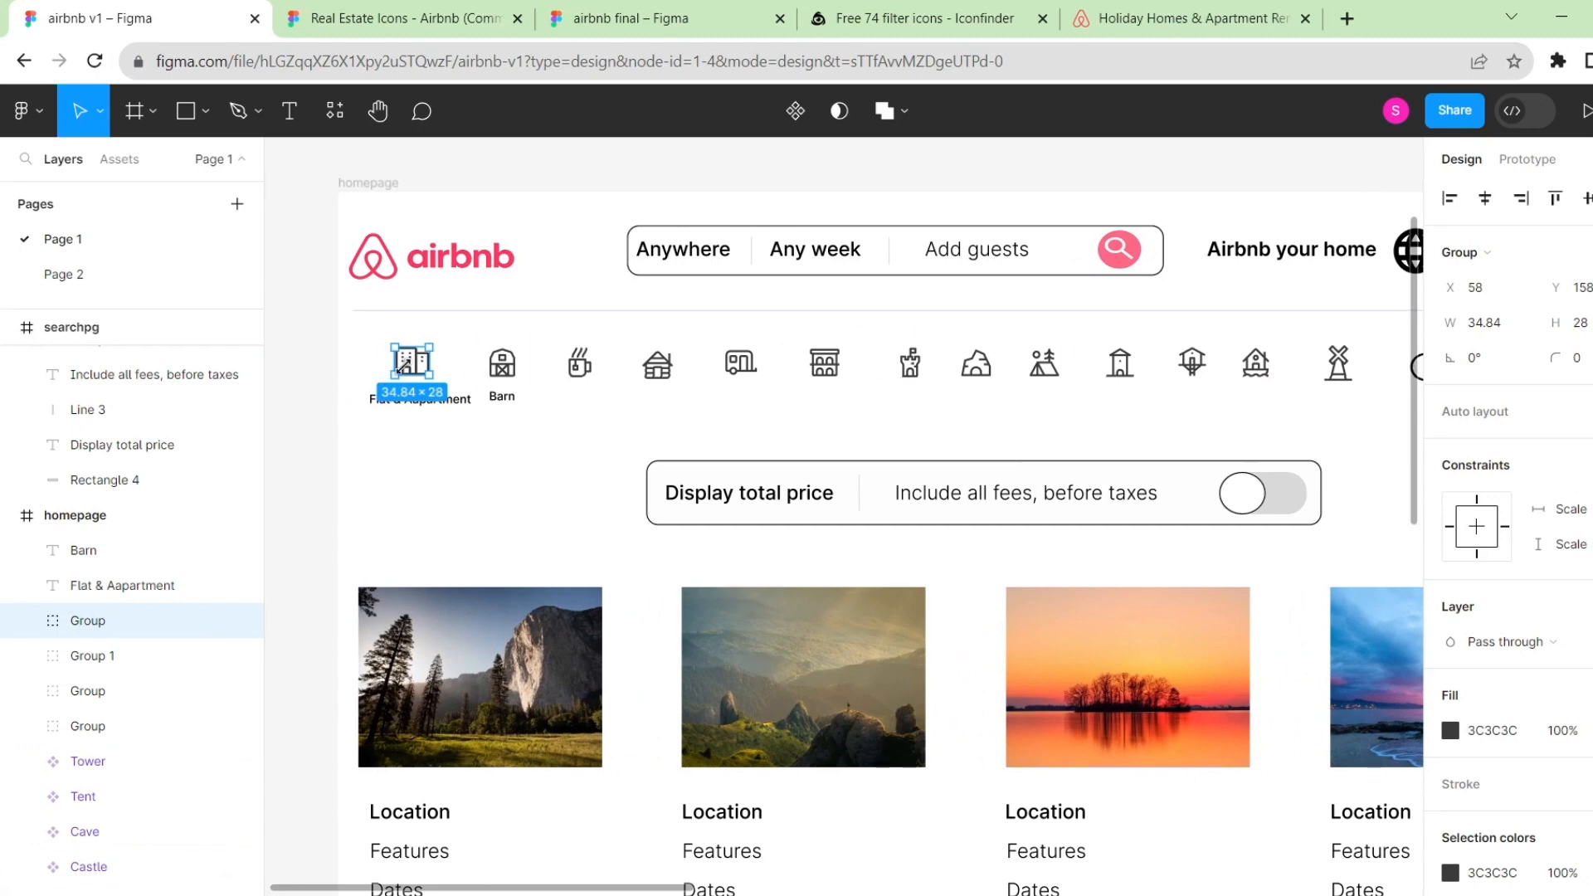
left_click(502, 365, "shift")
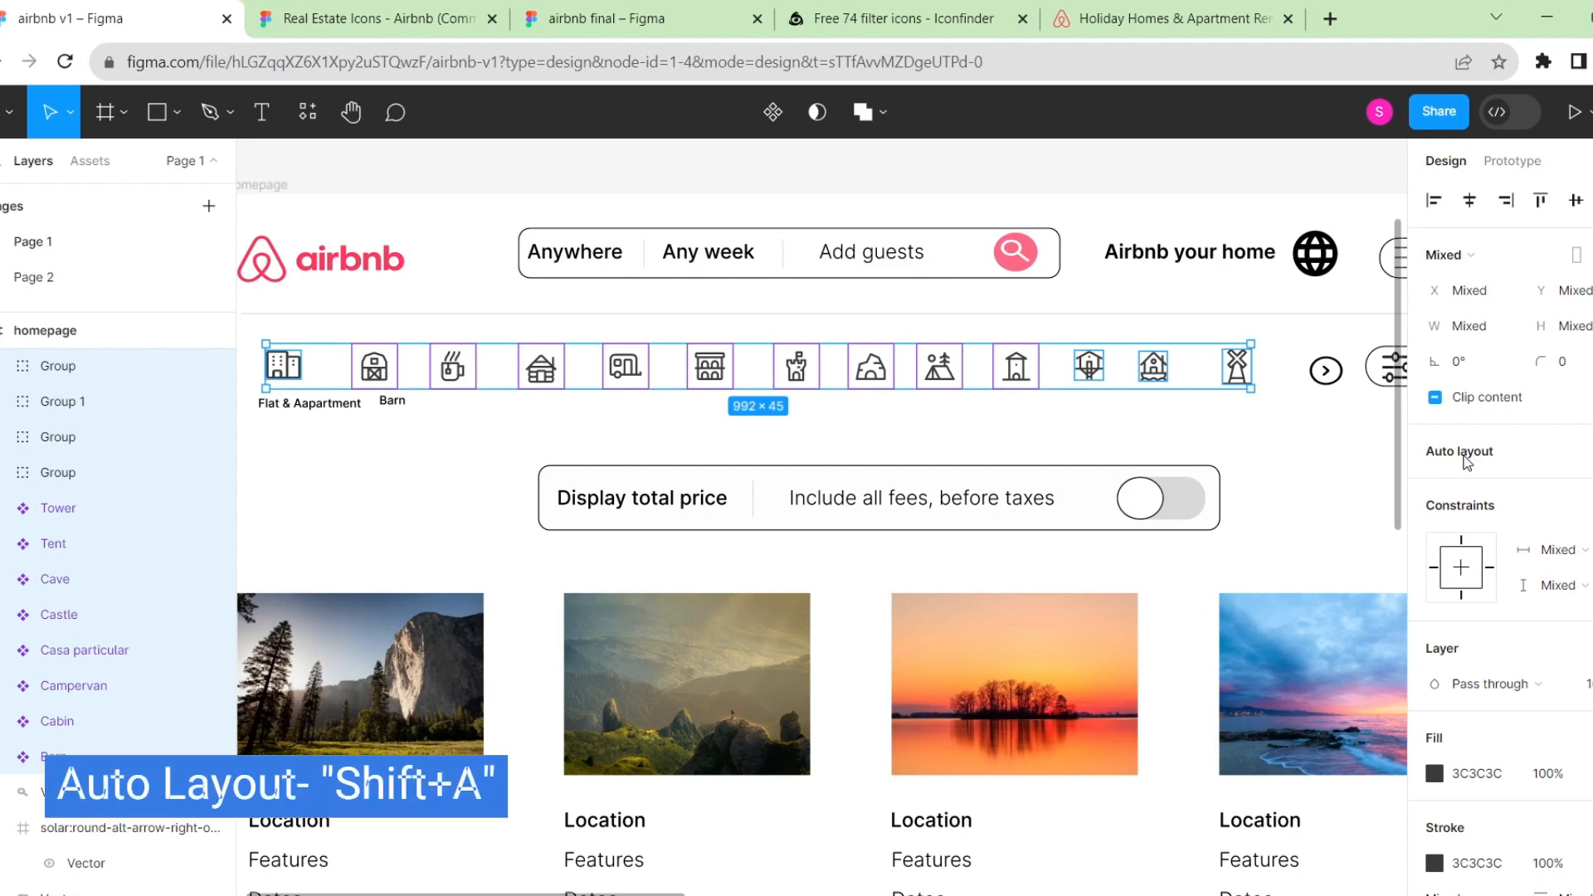
key("shift+a")
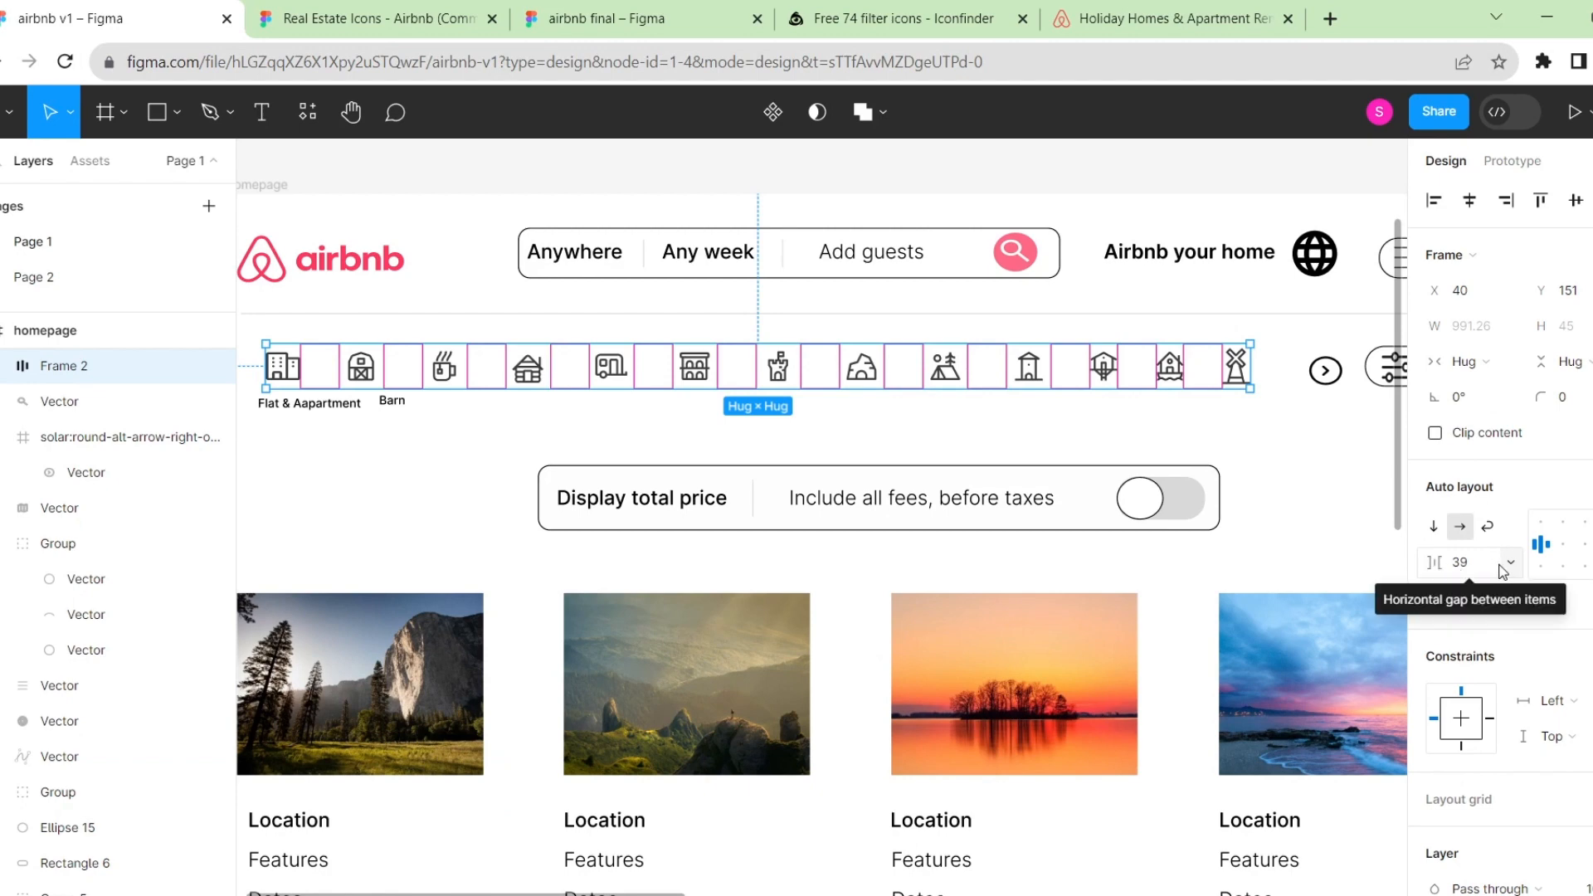
Set the icon row's auto layout to a horizontal gap of 44, horizontal padding of 11 and centre alignment.
left_click(1421, 560)
left_click_drag(1426, 560, 1436, 561)
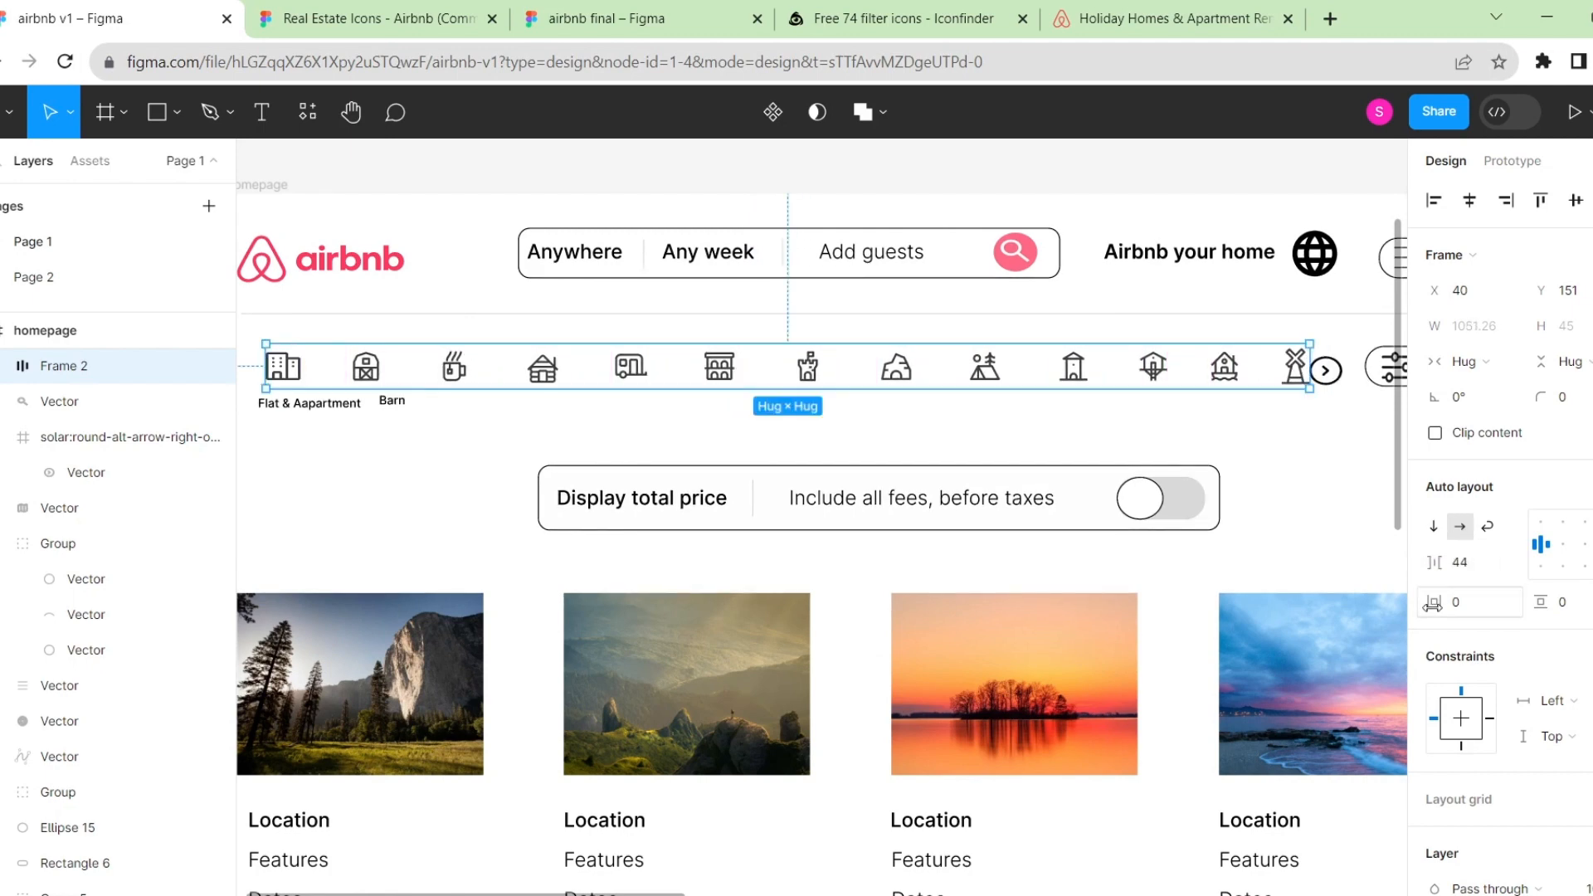
left_click_drag(1443, 601, 1485, 595)
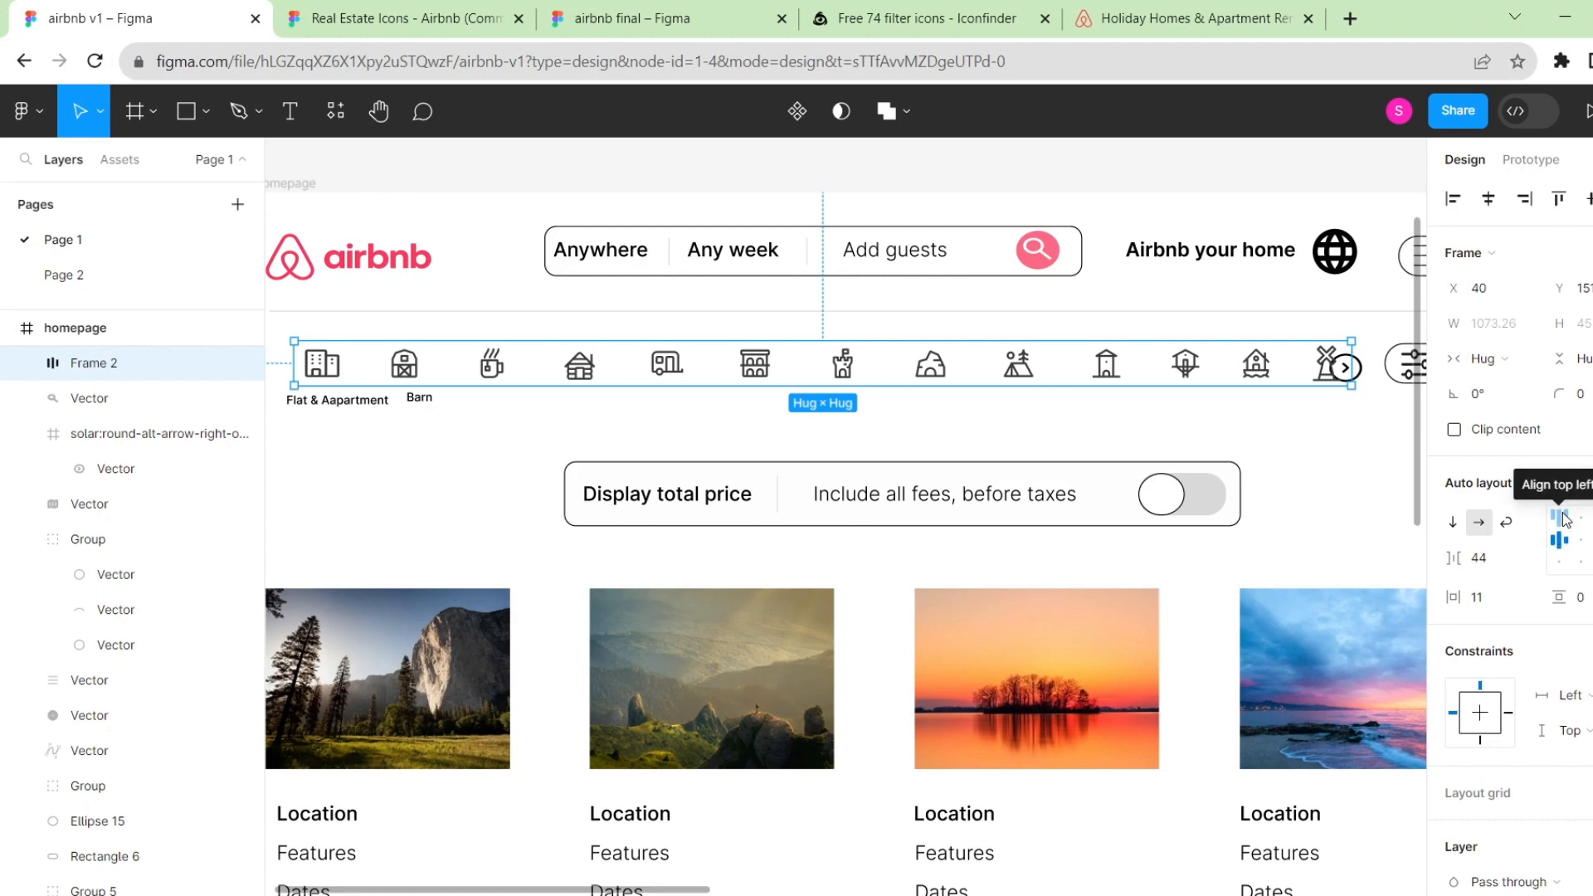
left_click(1581, 543)
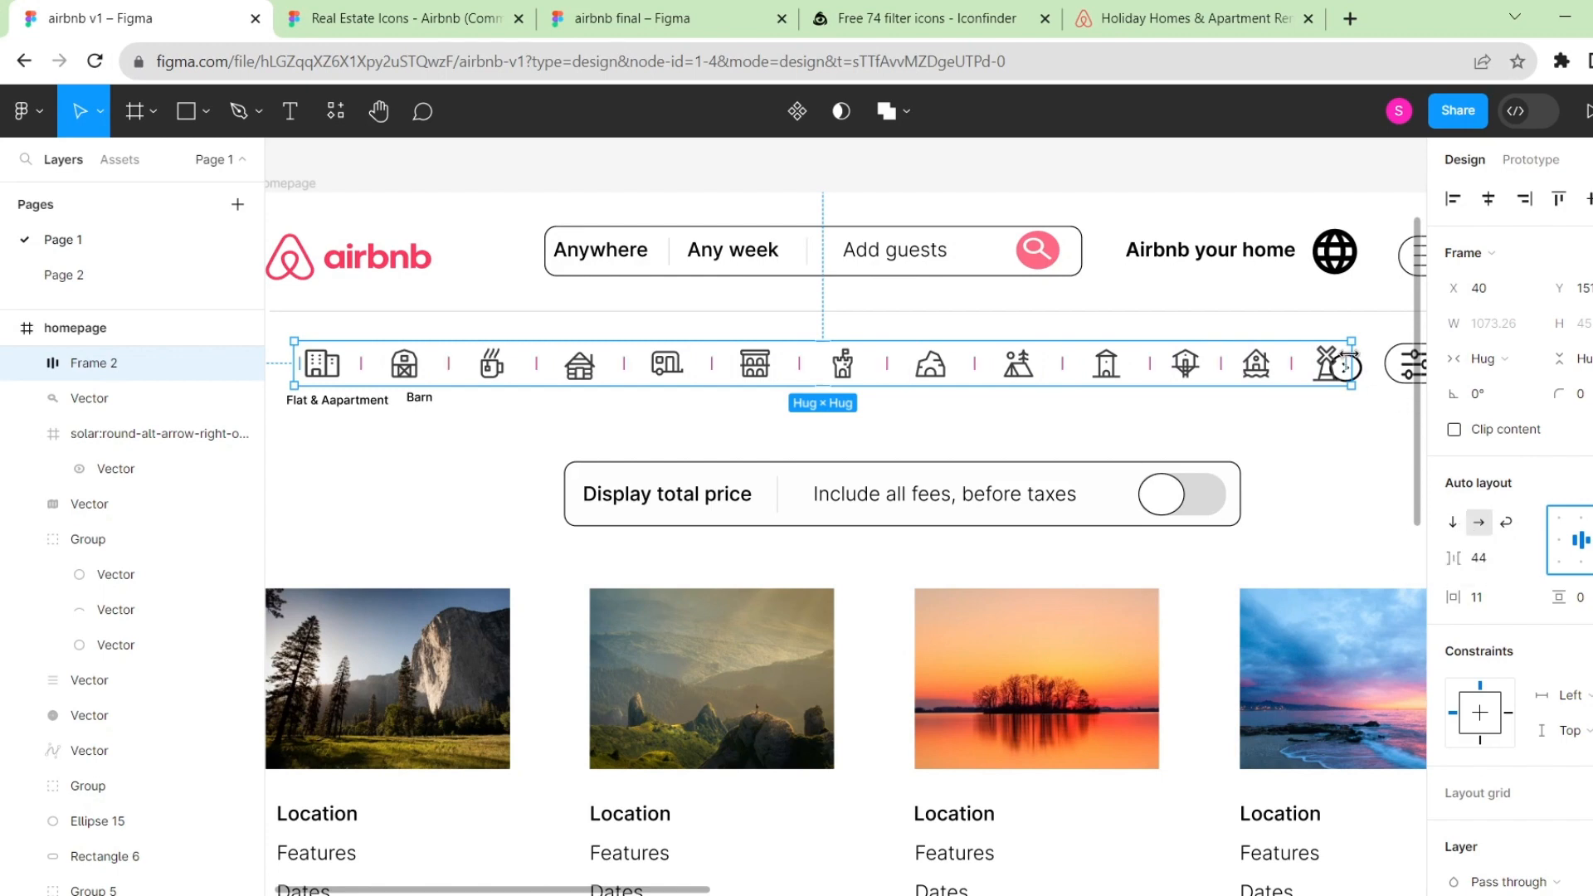
Widen the auto layout frame of the category icons to 1095 and check the spacing along the row.
left_click_drag(1347, 365, 1373, 366)
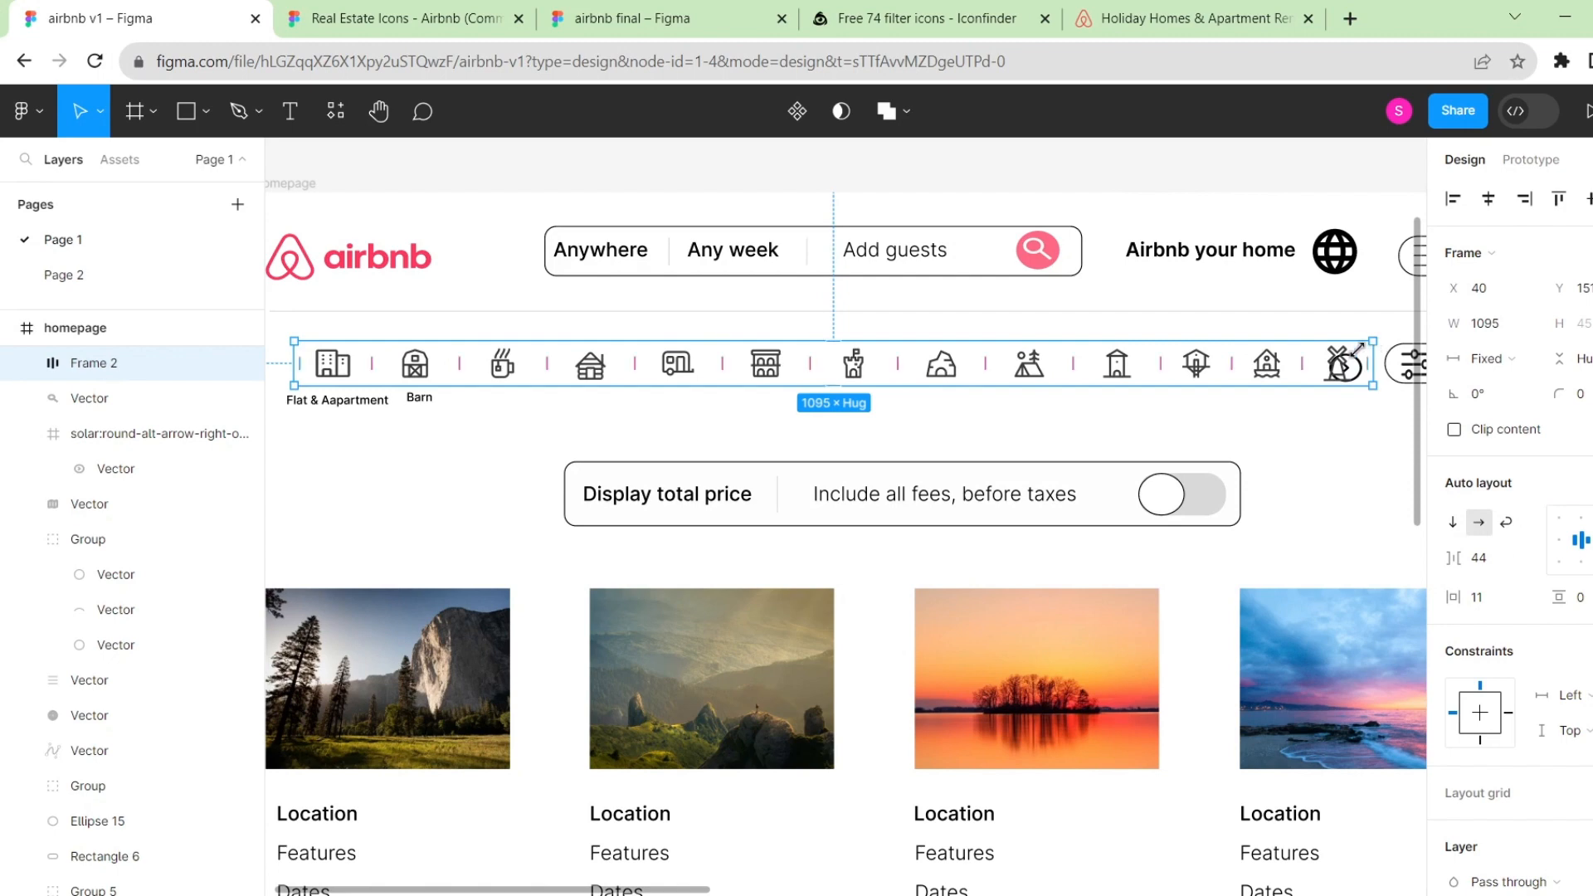
scroll(1073, 395, "left", 3)
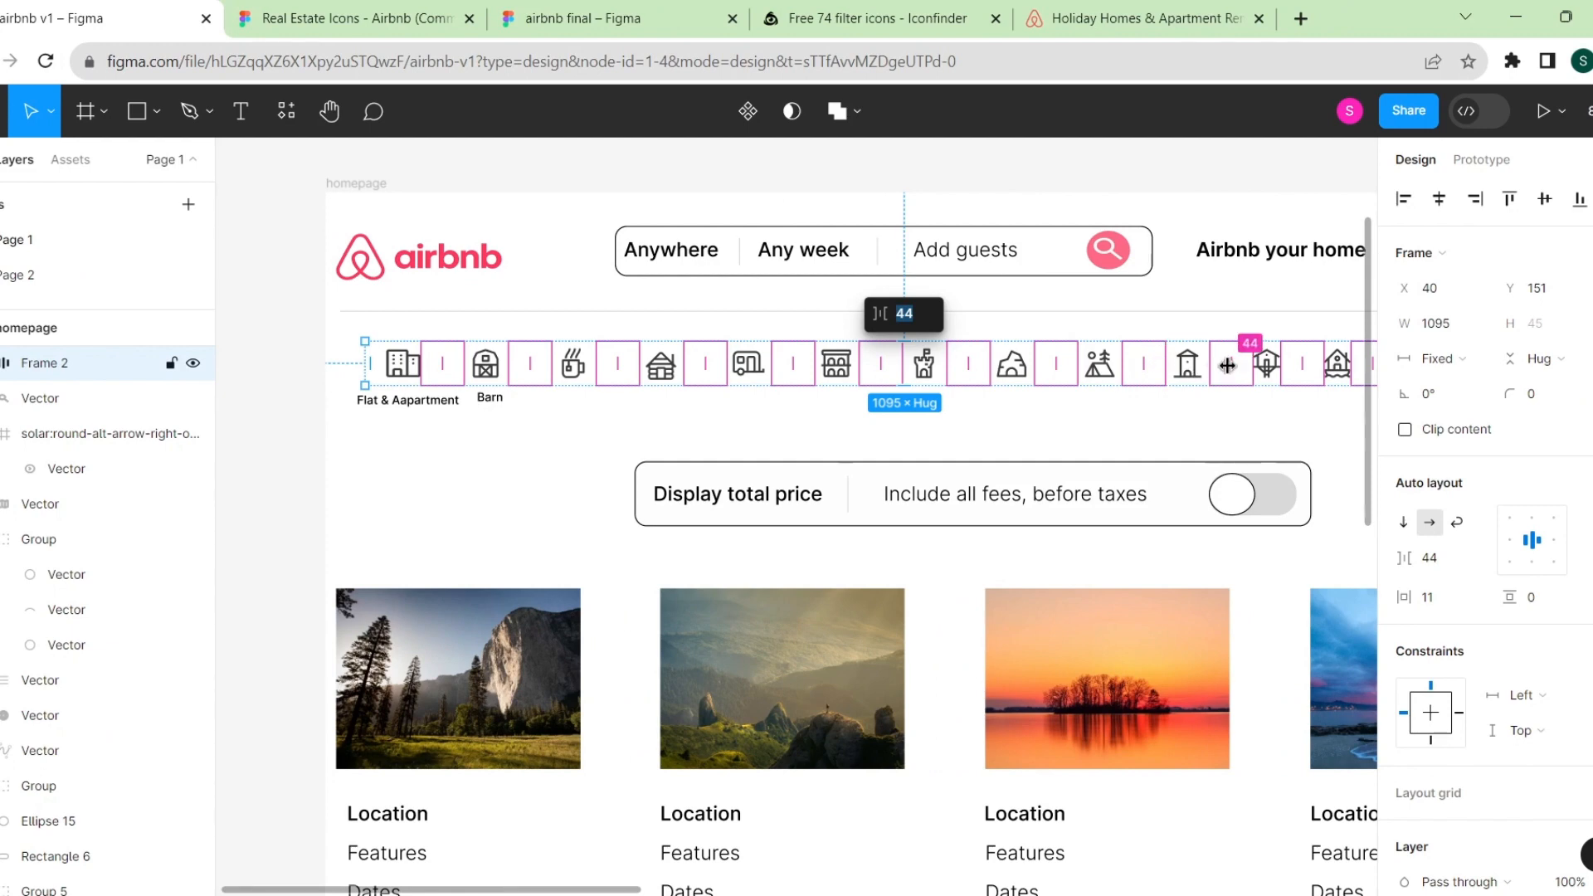
scroll(1227, 365, "right", 2)
scroll(1307, 369, "right", 2)
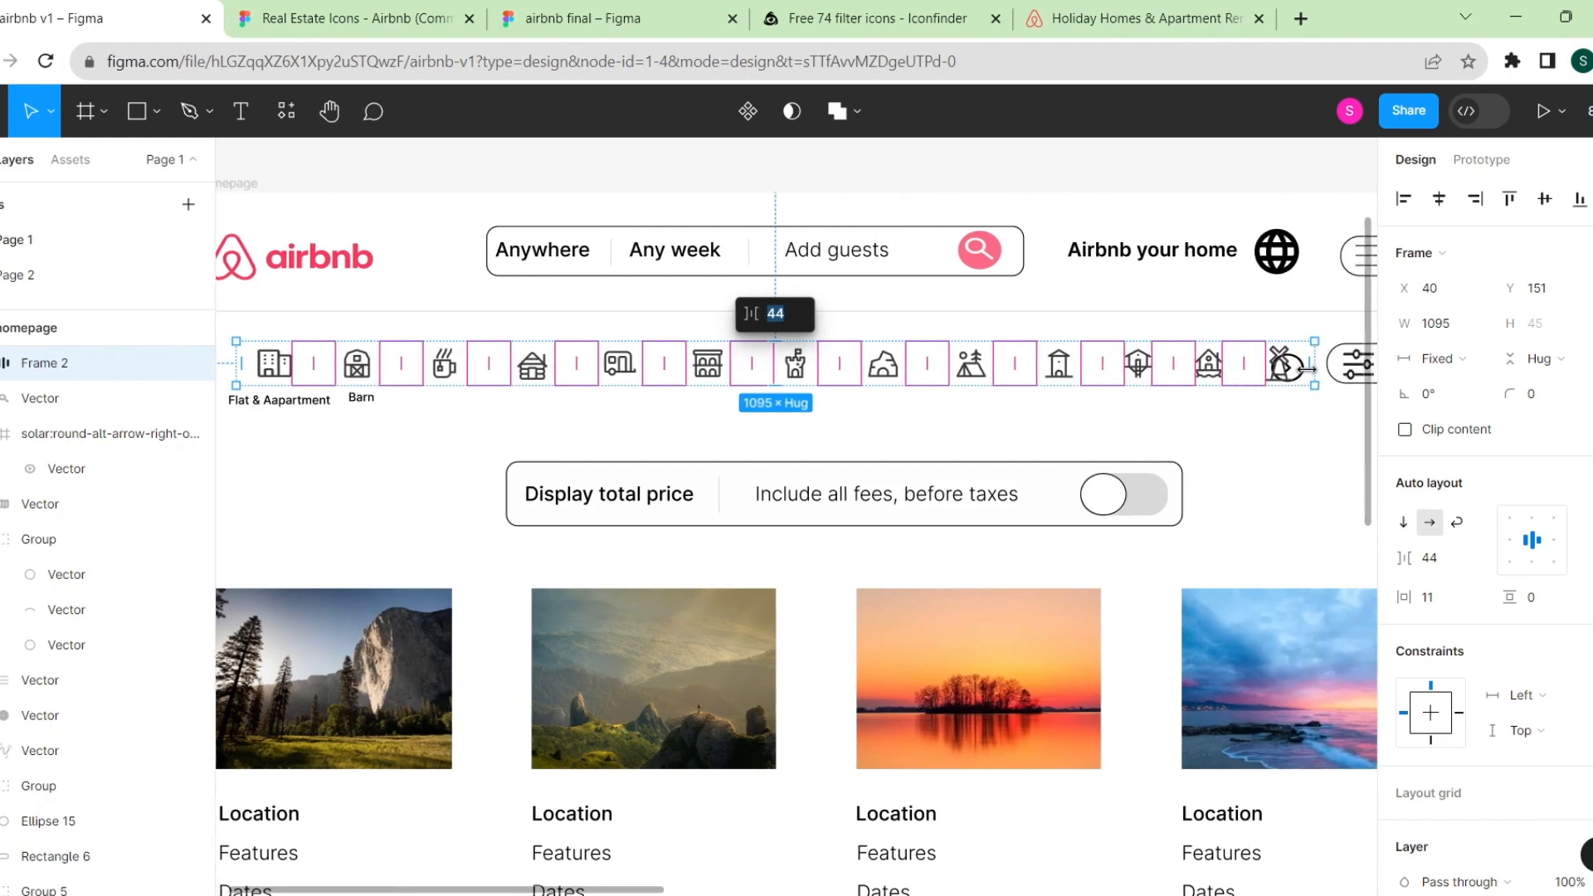
scroll(1307, 368, "left", 4)
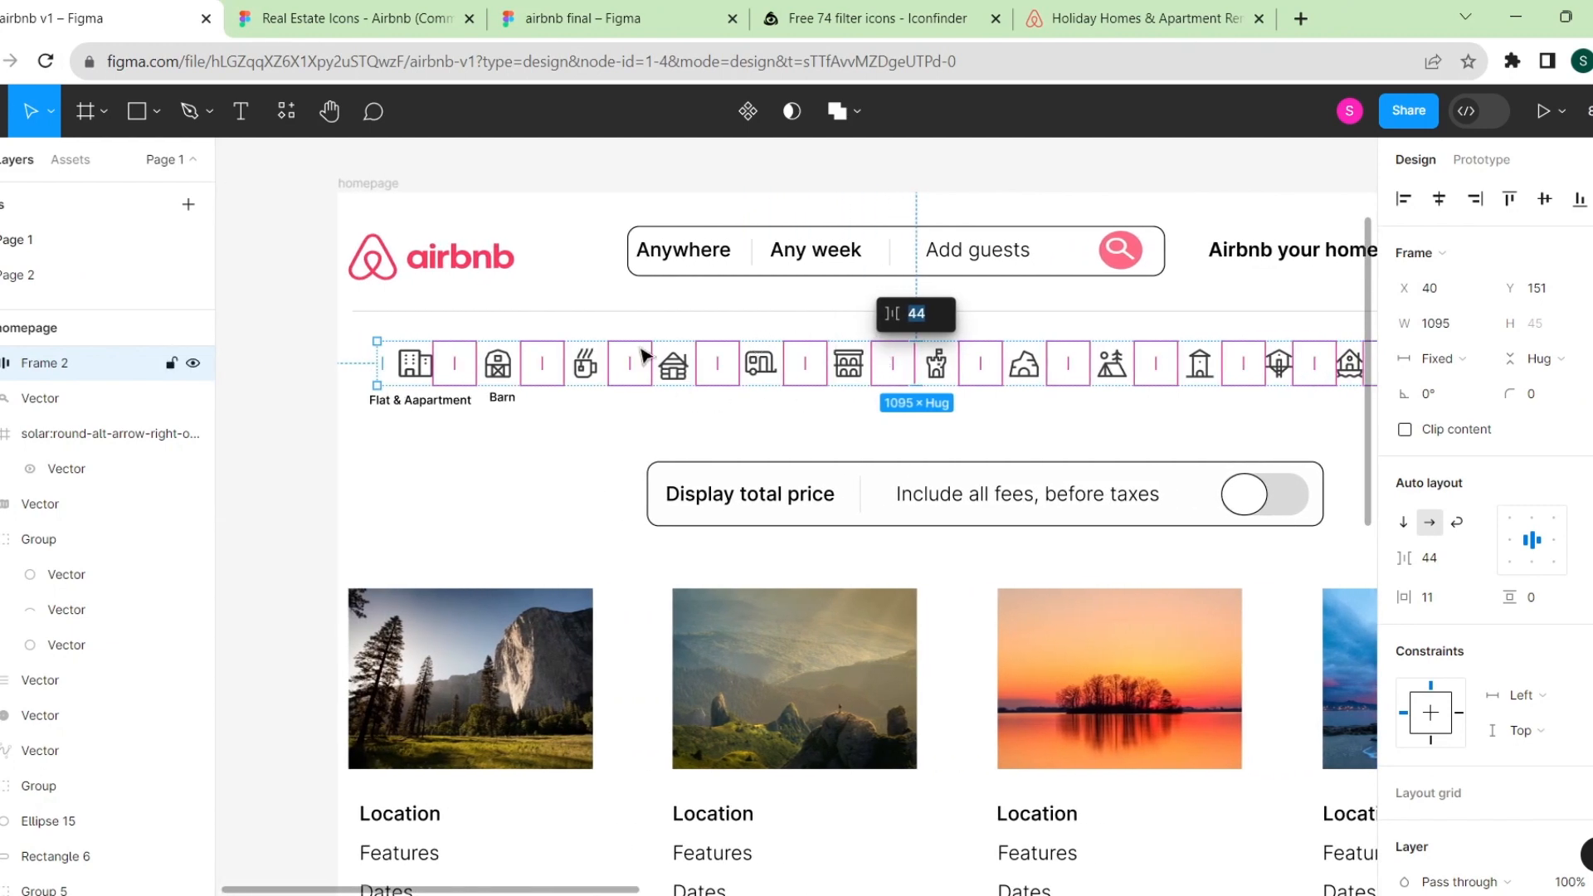
Shift the category icon row slightly left and realign the "Barn" label beneath the barn icon at X 129.
left_click(547, 438)
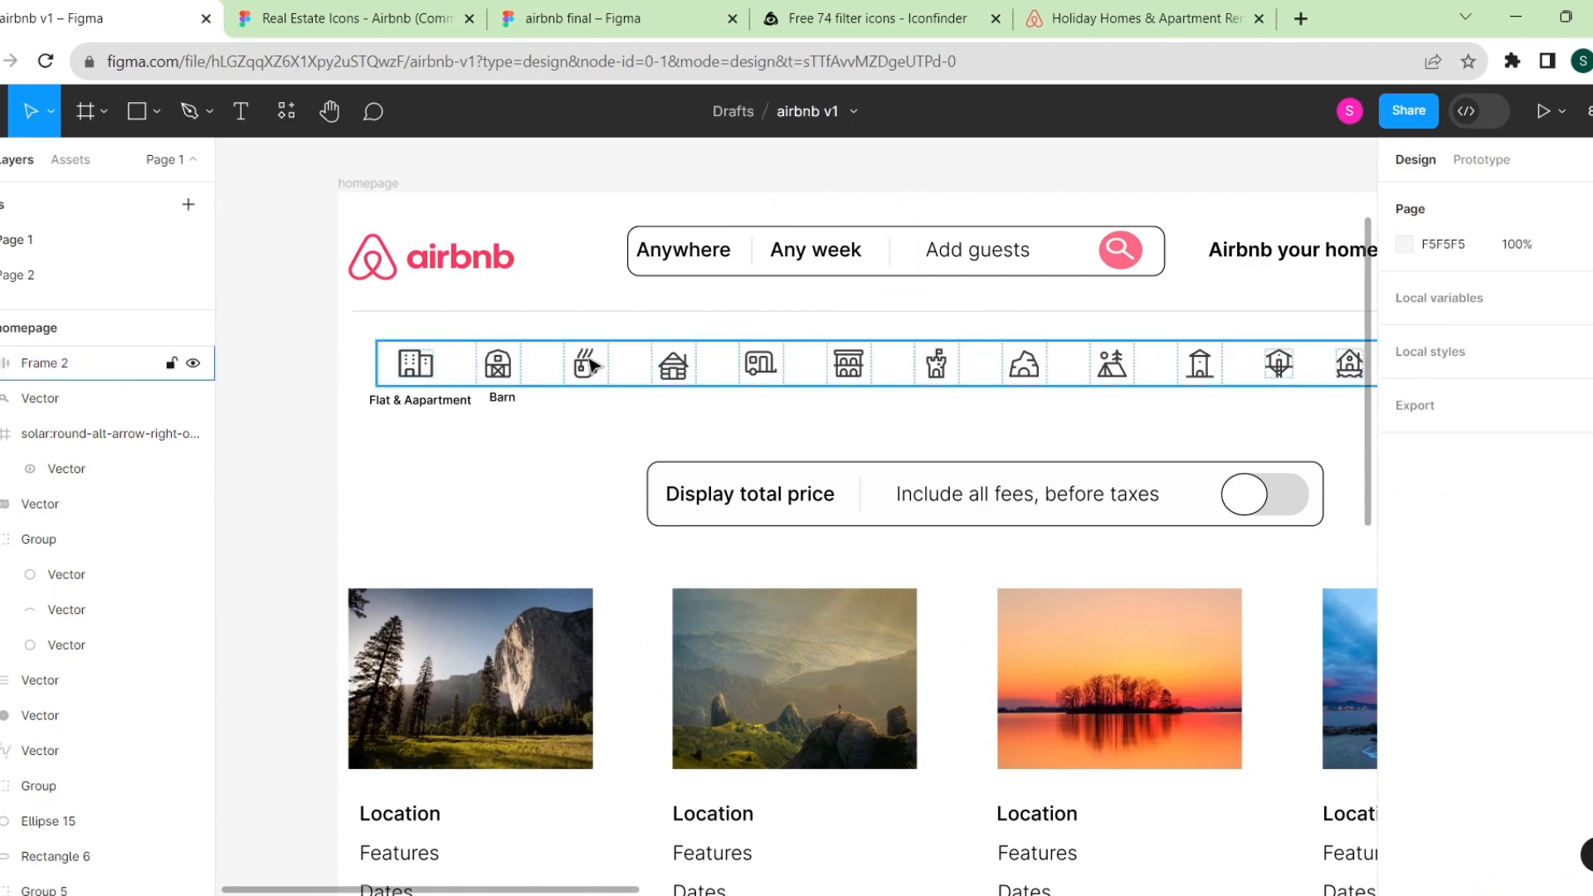
left_click_drag(589, 364, 573, 363)
left_click_drag(511, 401, 490, 406)
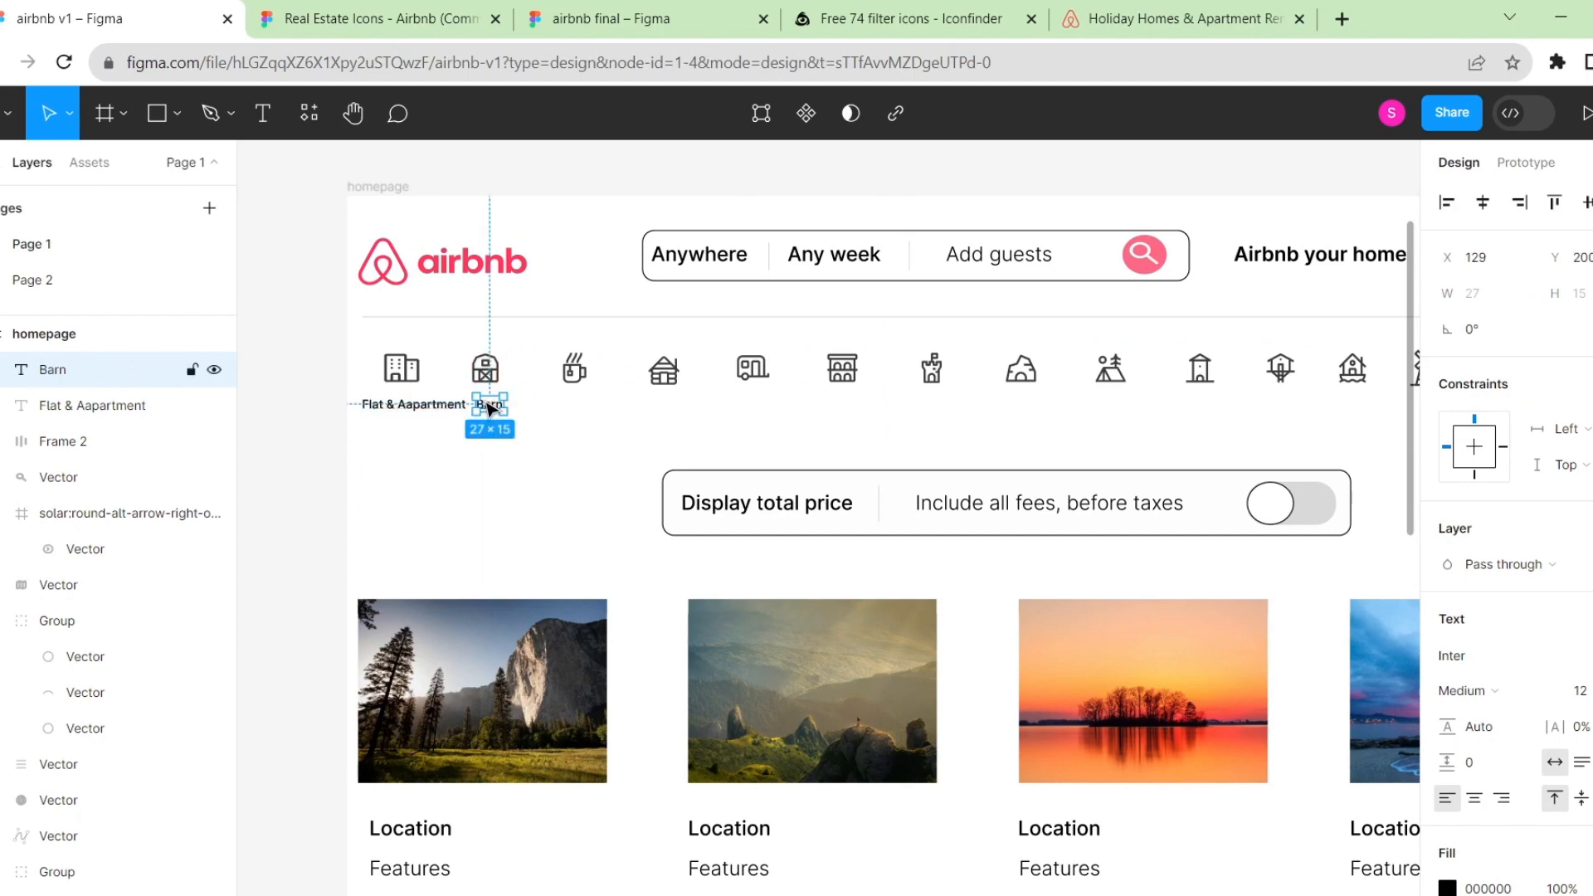
scroll(633, 442, "right", 3)
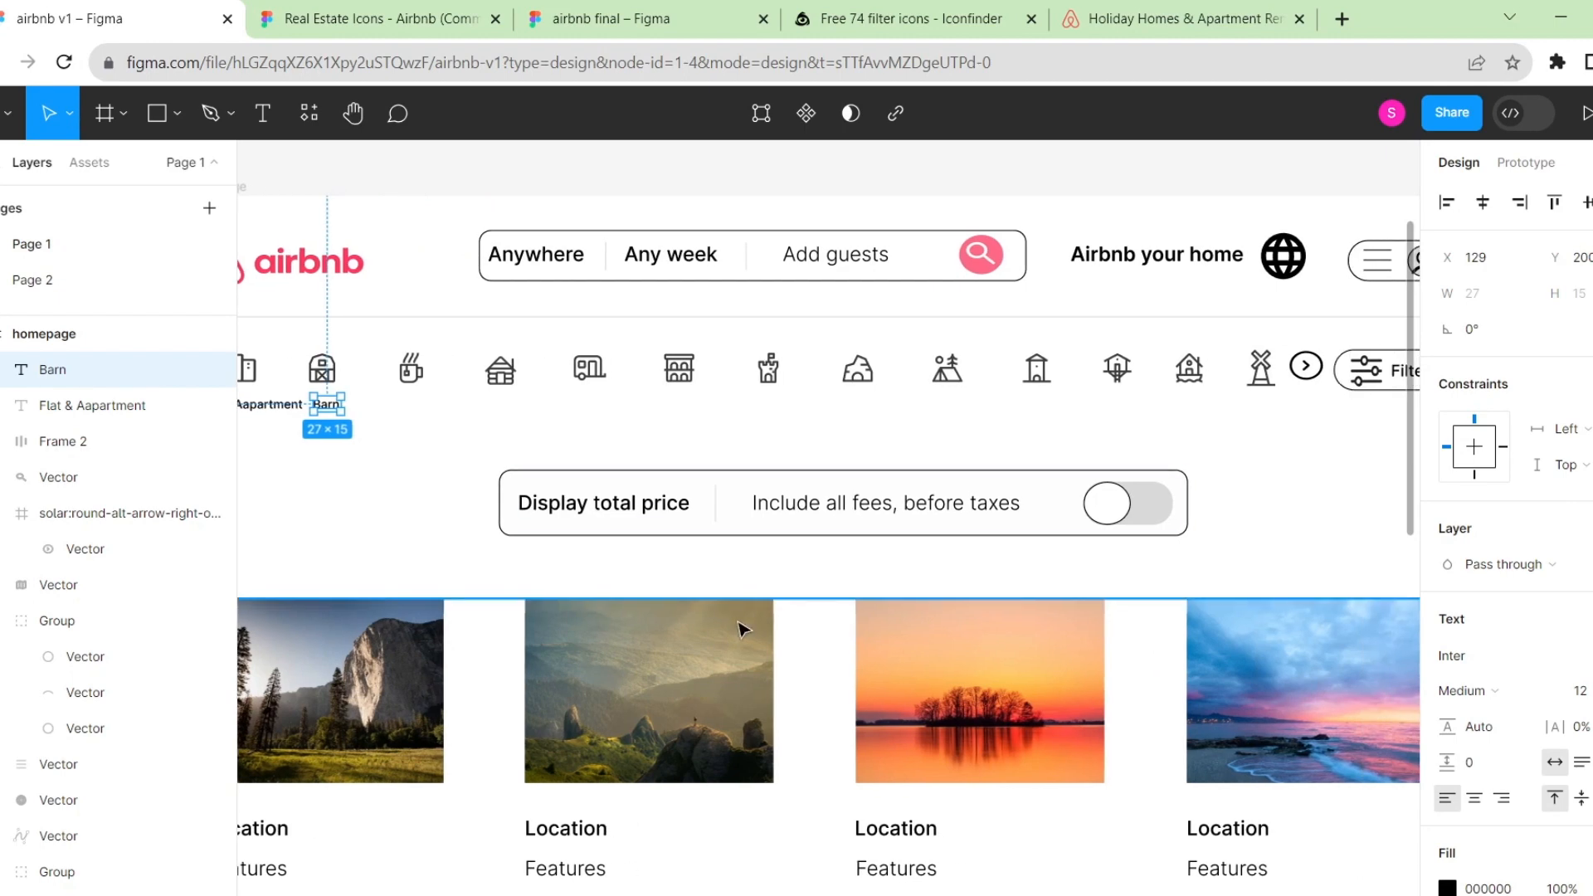
Add a layout grid to the homepage frame and look over how it covers the content.
scroll(741, 623, "down", 3)
scroll(741, 622, "up", 3)
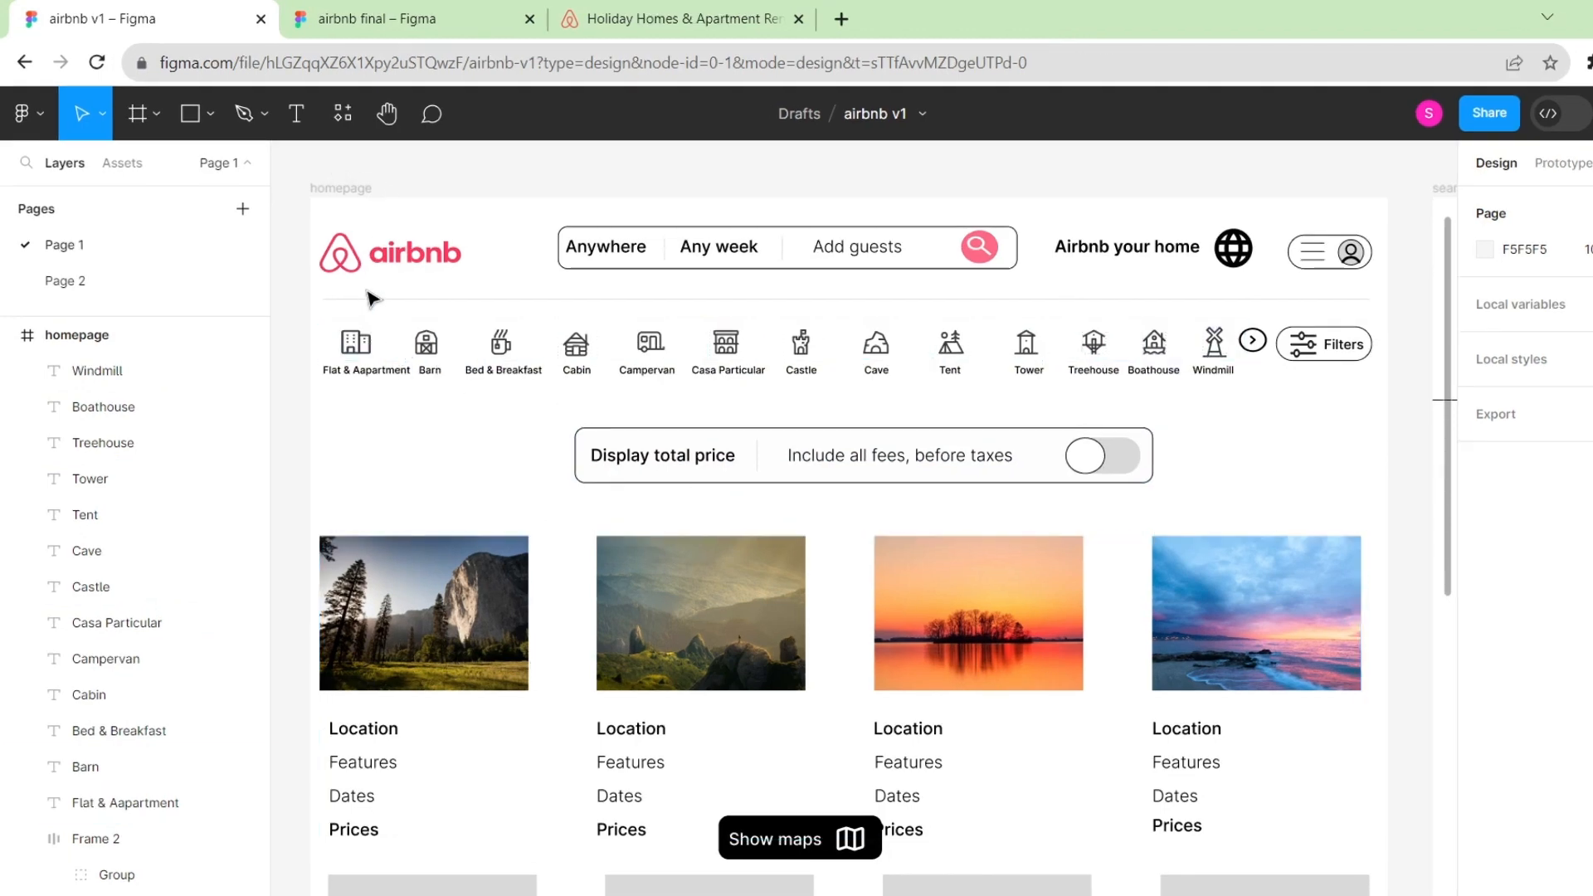
left_click(340, 189)
left_click(411, 342)
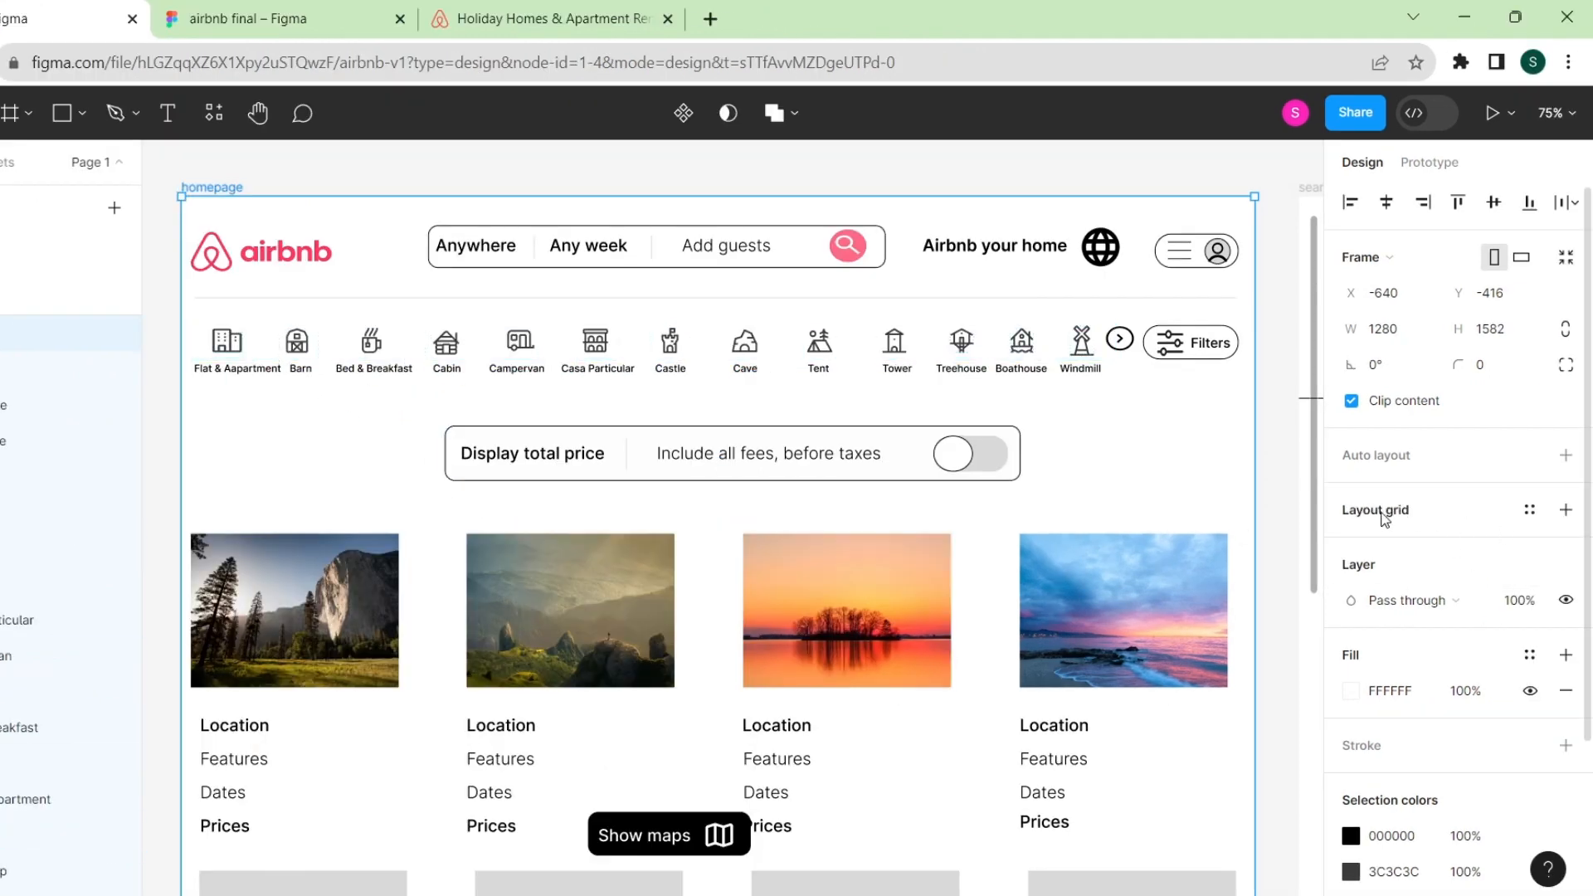
left_click(1566, 512)
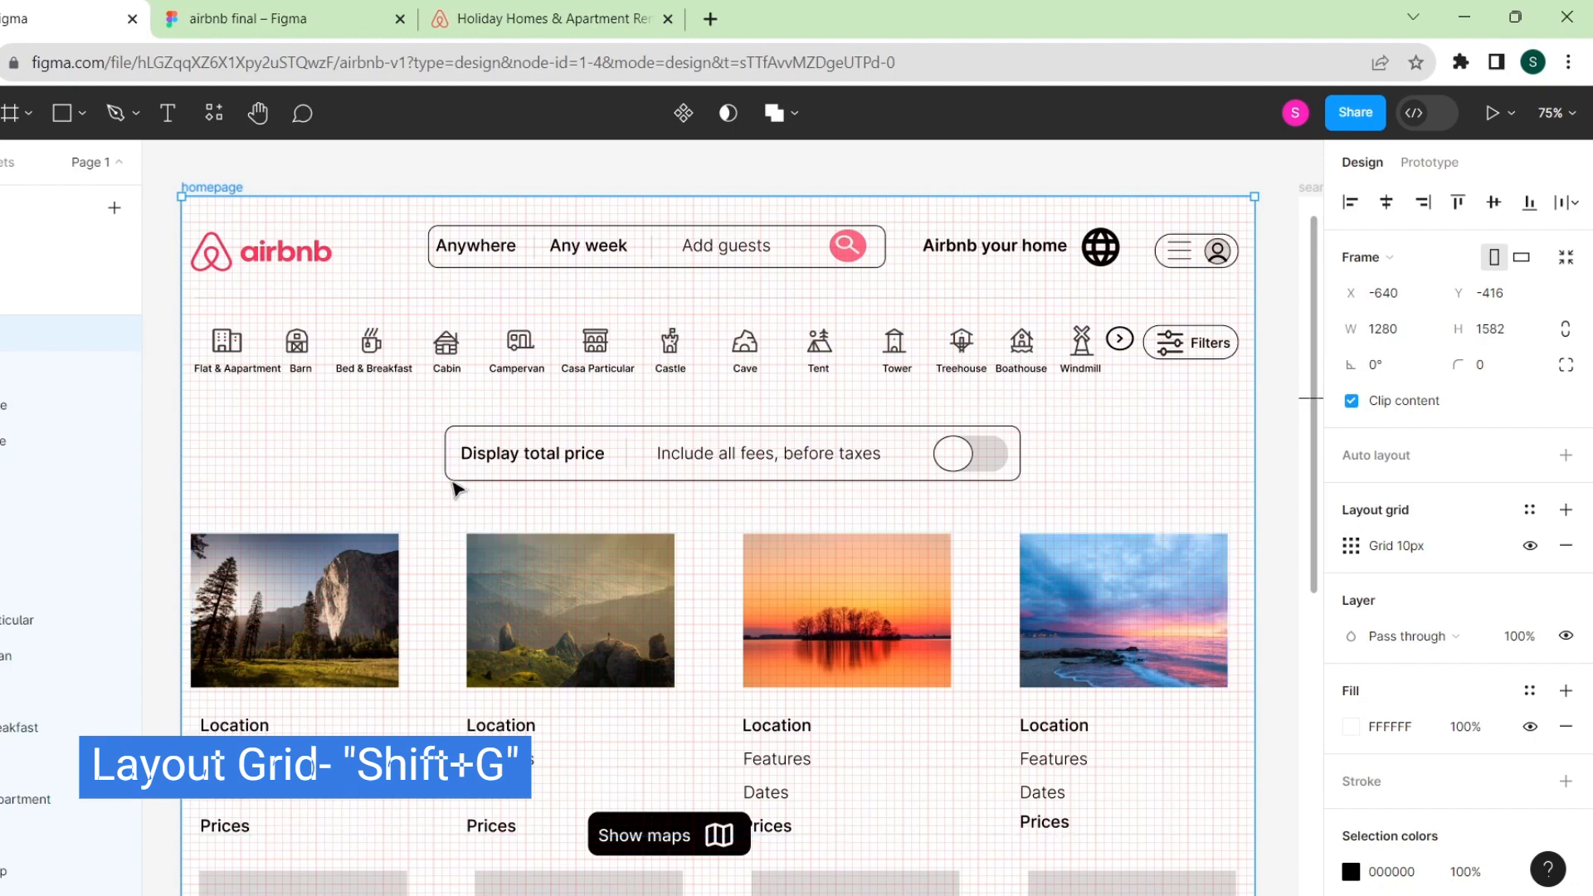
scroll(253, 402, "down", 3)
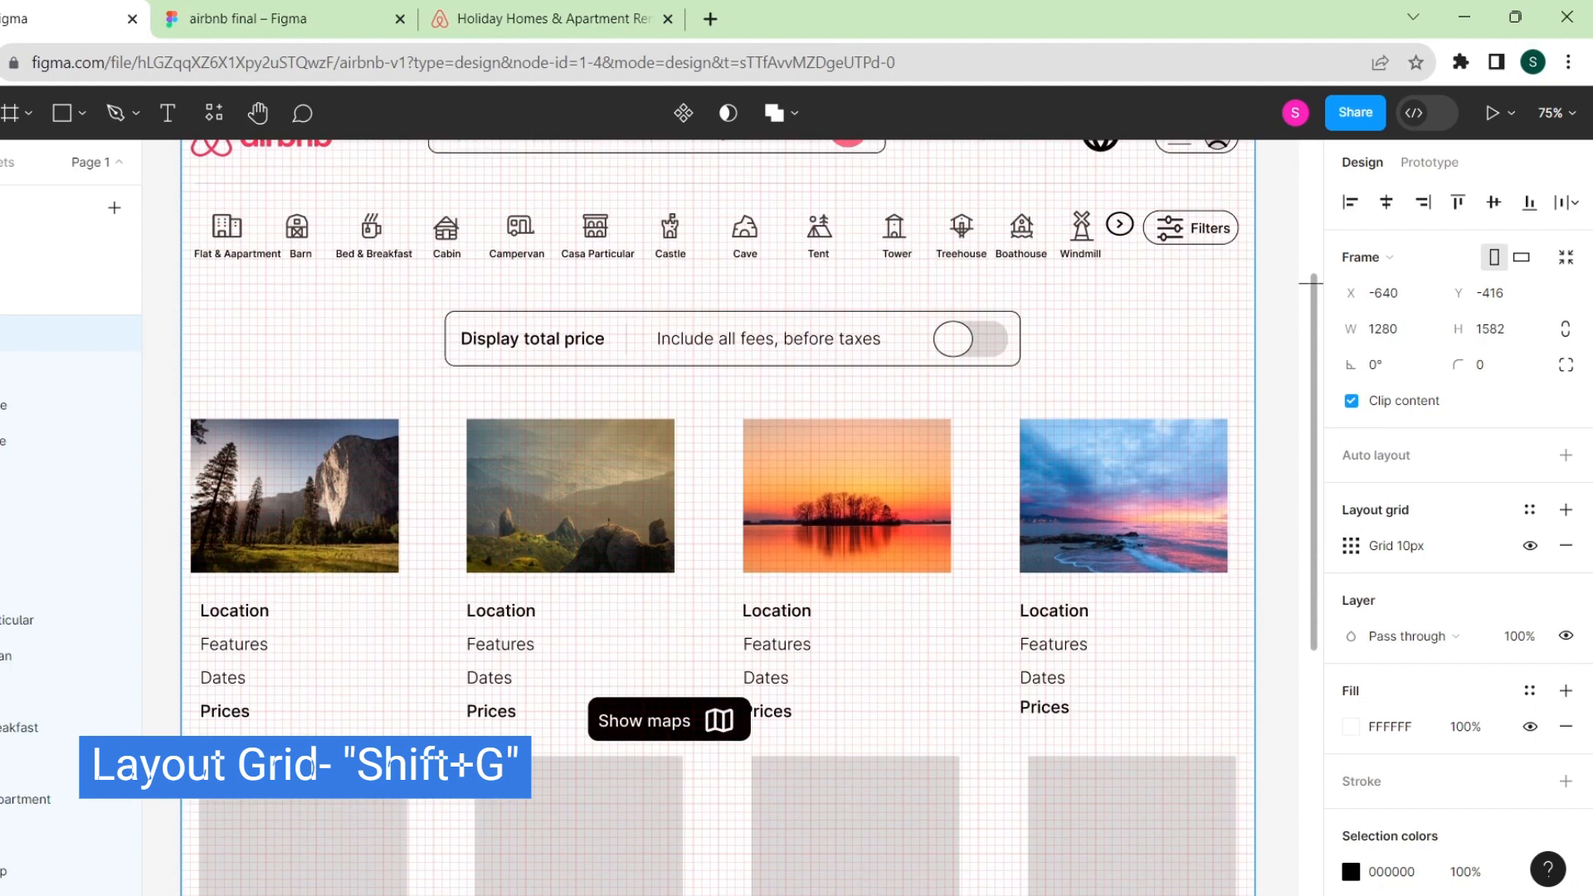
scroll(253, 402, "up", 2)
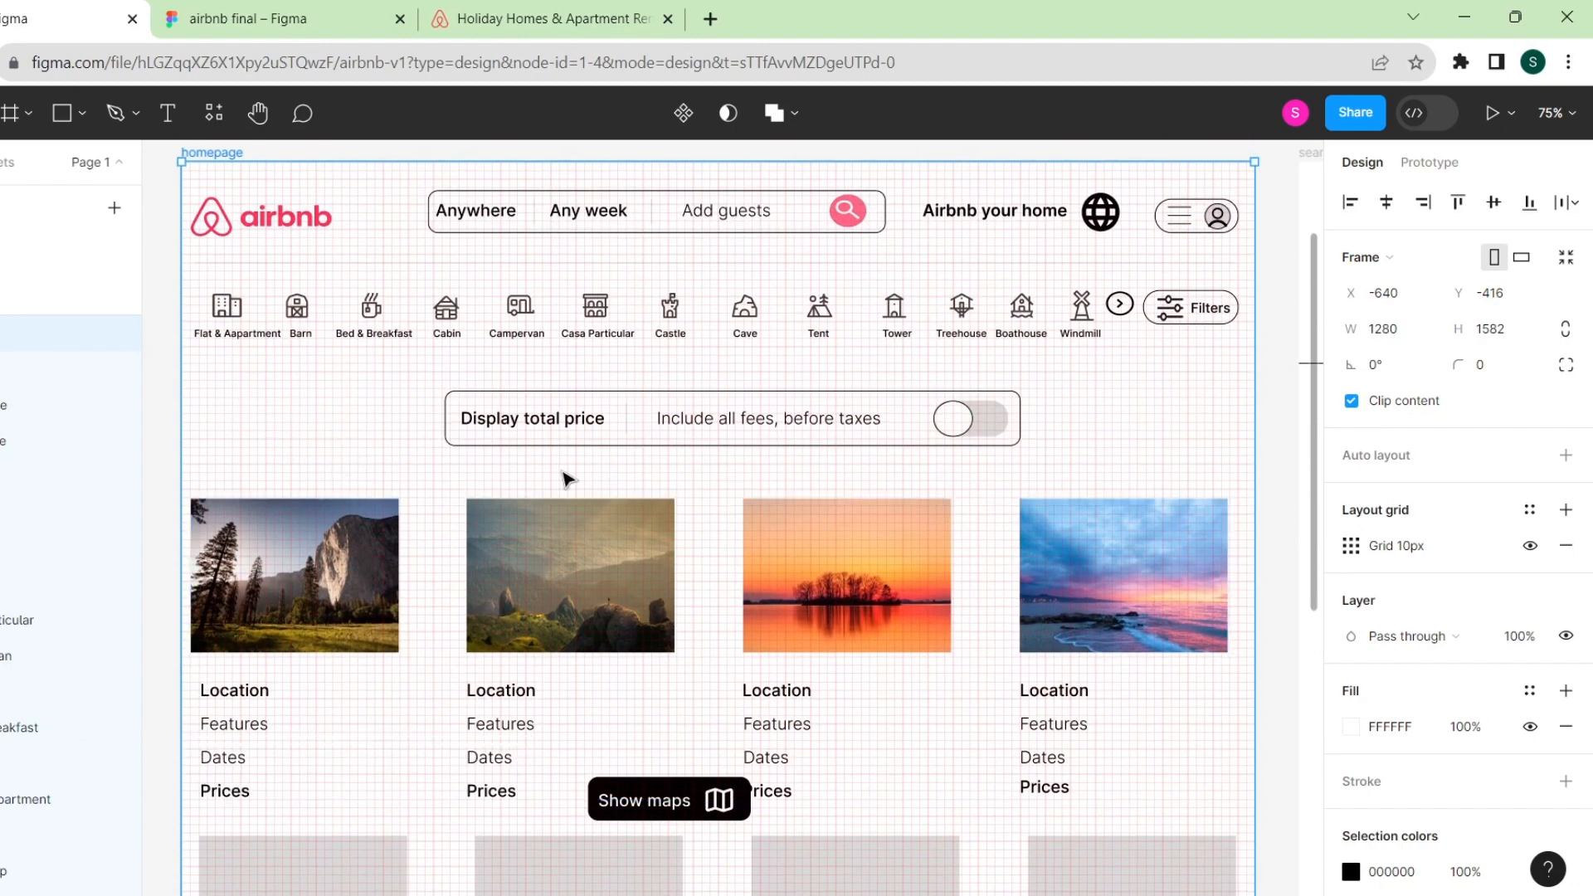
Change the homepage layout grid from a uniform grid to columns with a count of 4.
left_click(1350, 545)
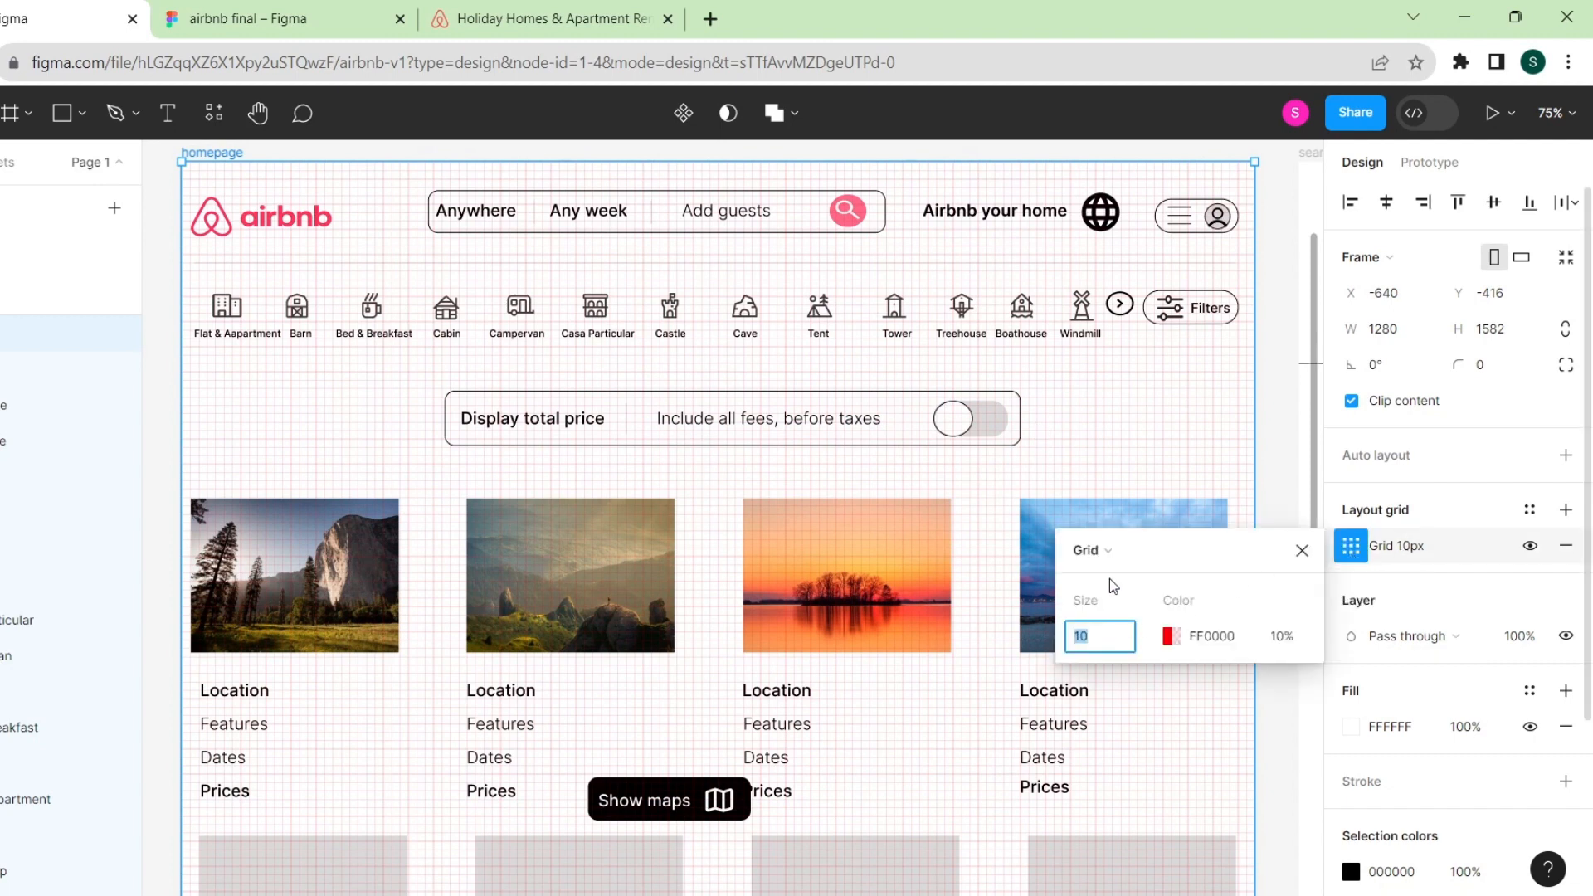
left_click(1114, 553)
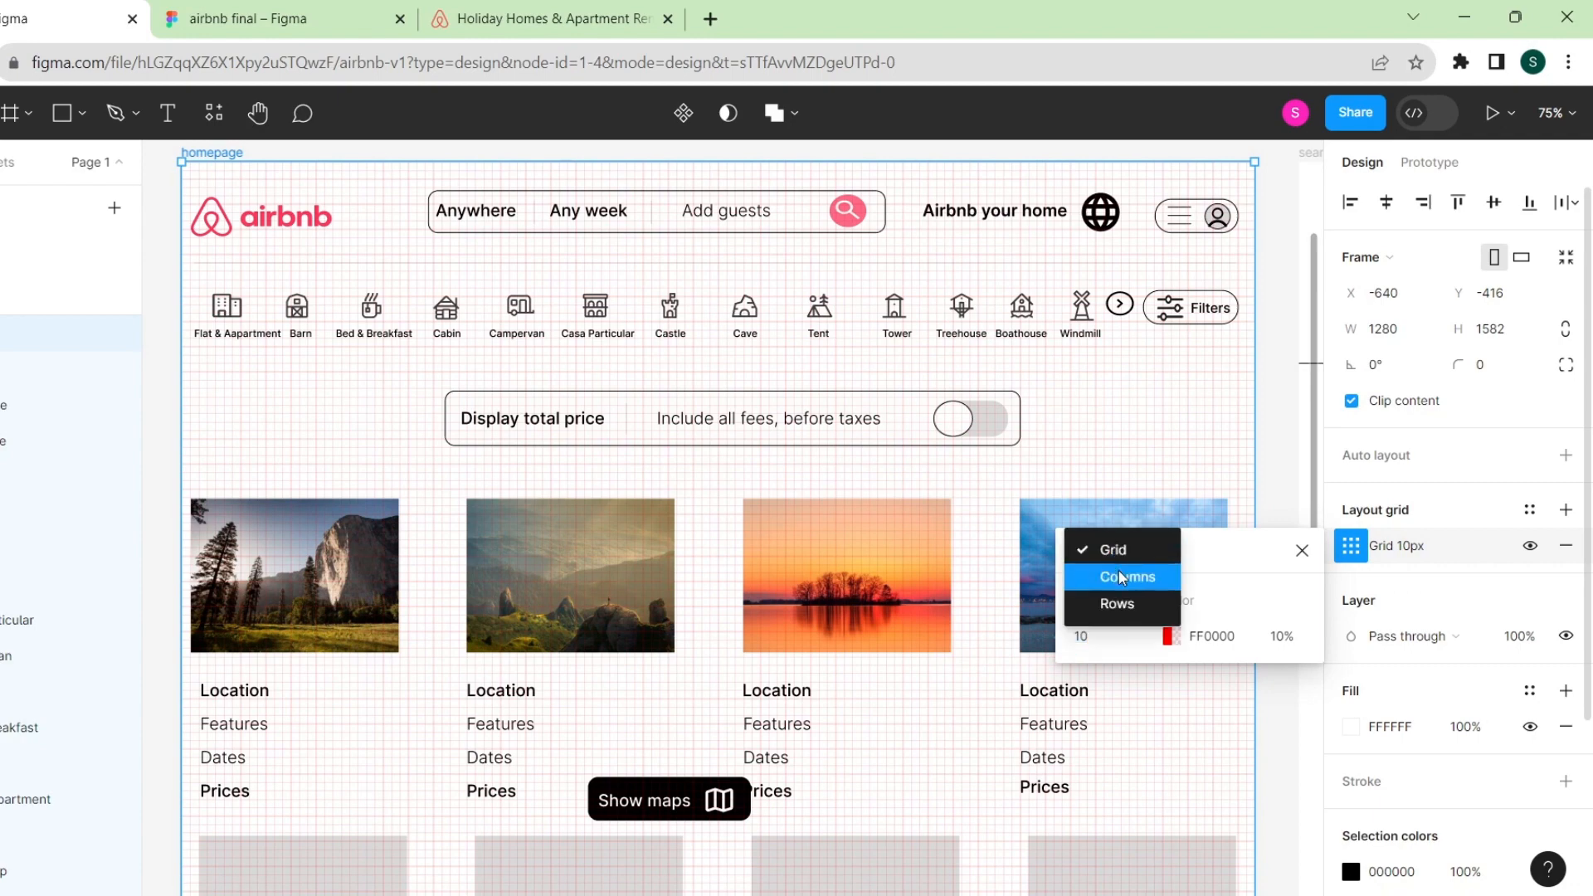
left_click(1118, 575)
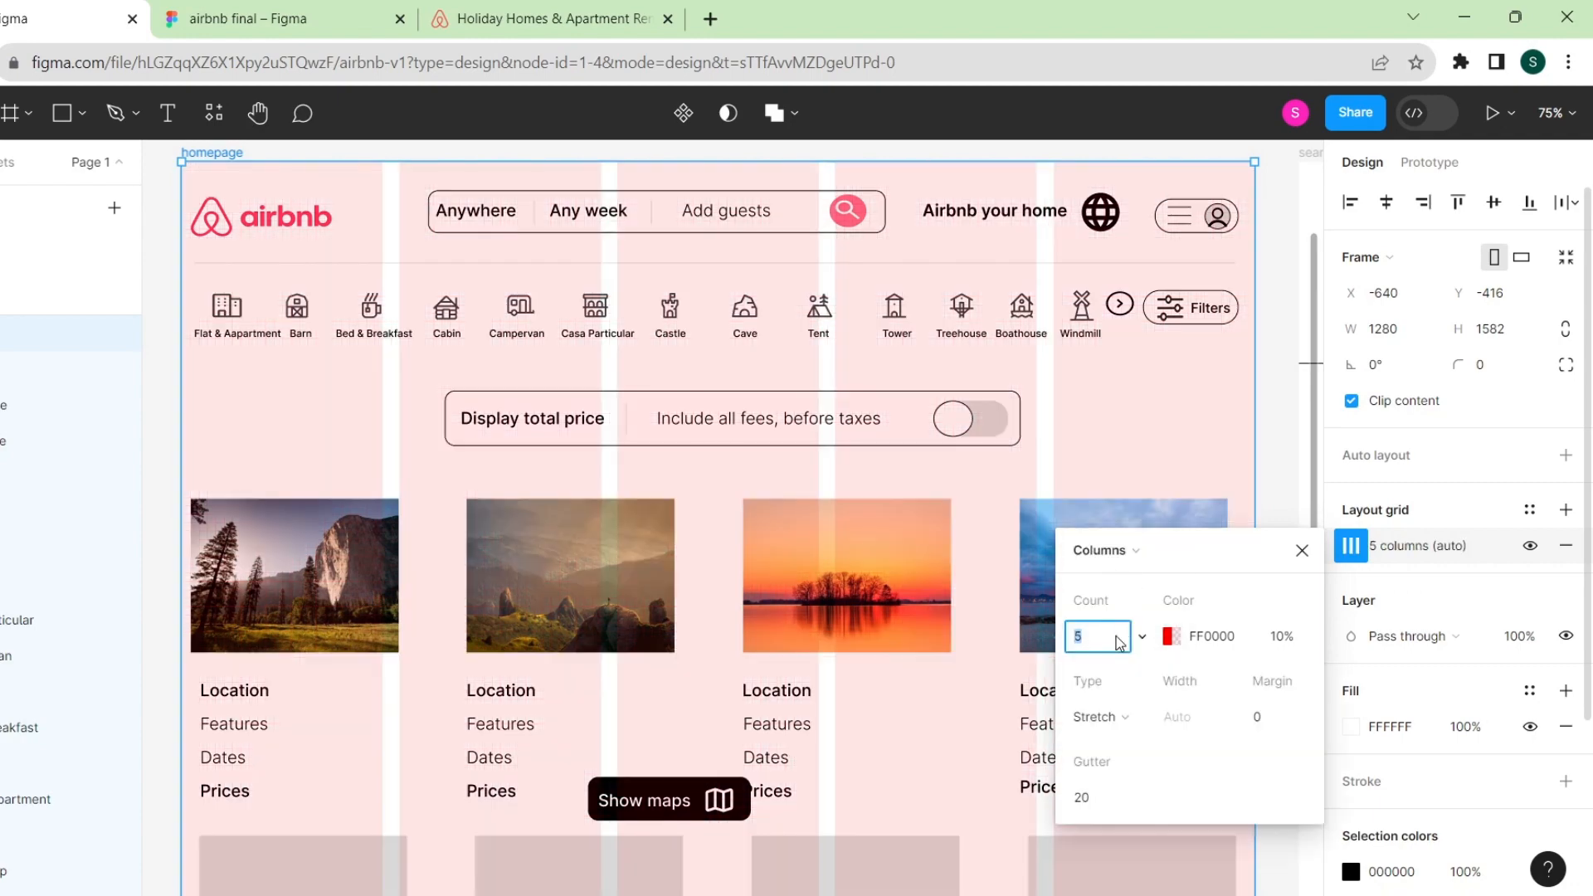
type("4")
key("Return")
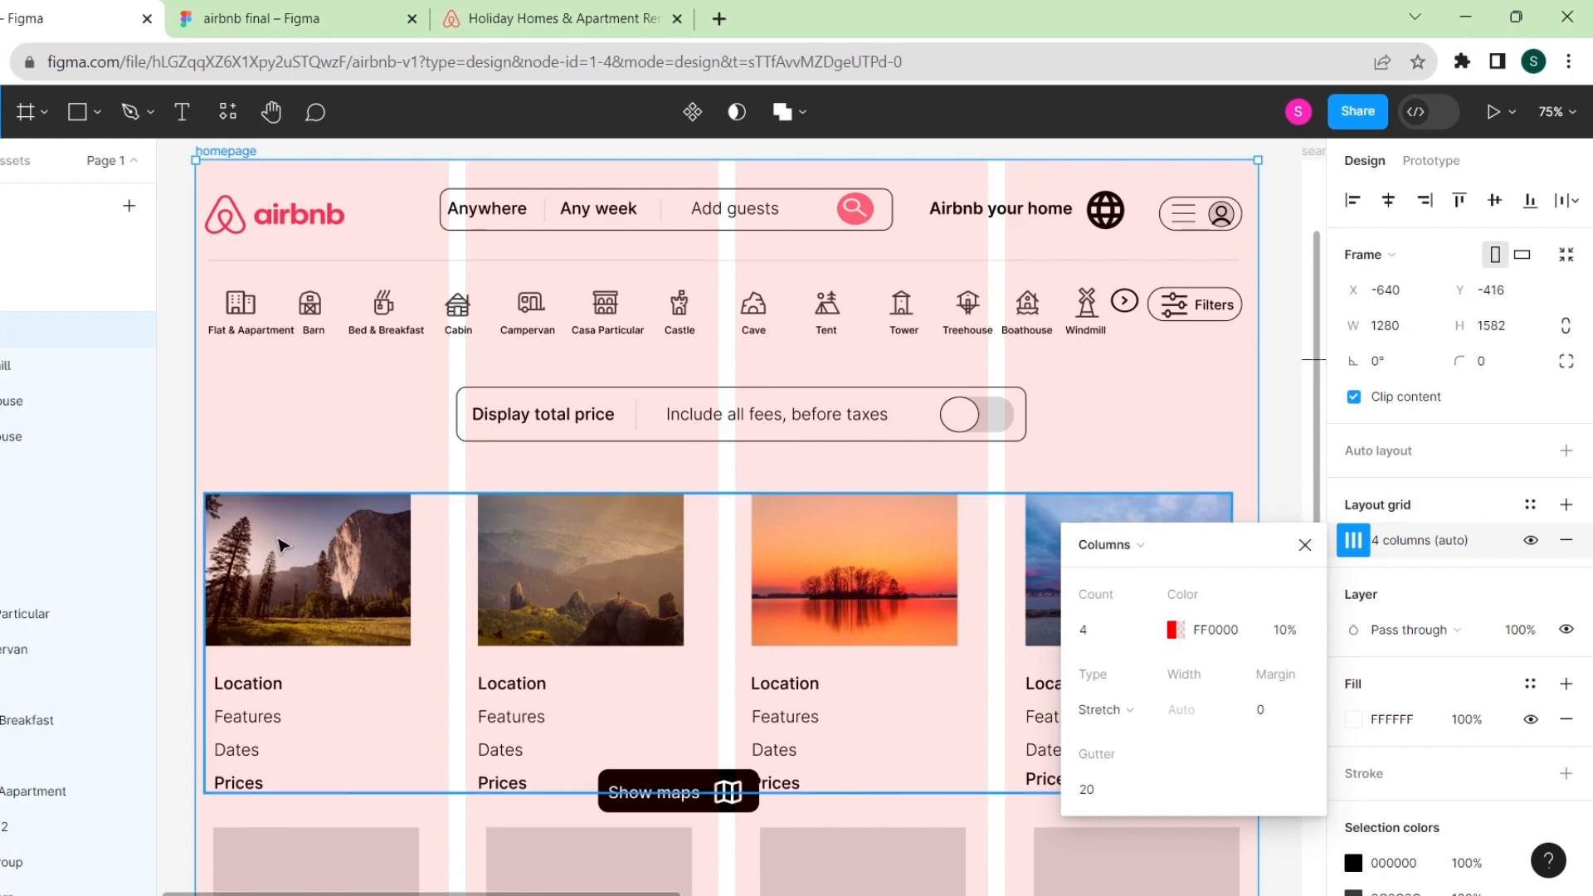
Compare the listing cards with the four-column layout grid, and remove the grid from the homepage frame.
scroll(622, 661, "down", 4)
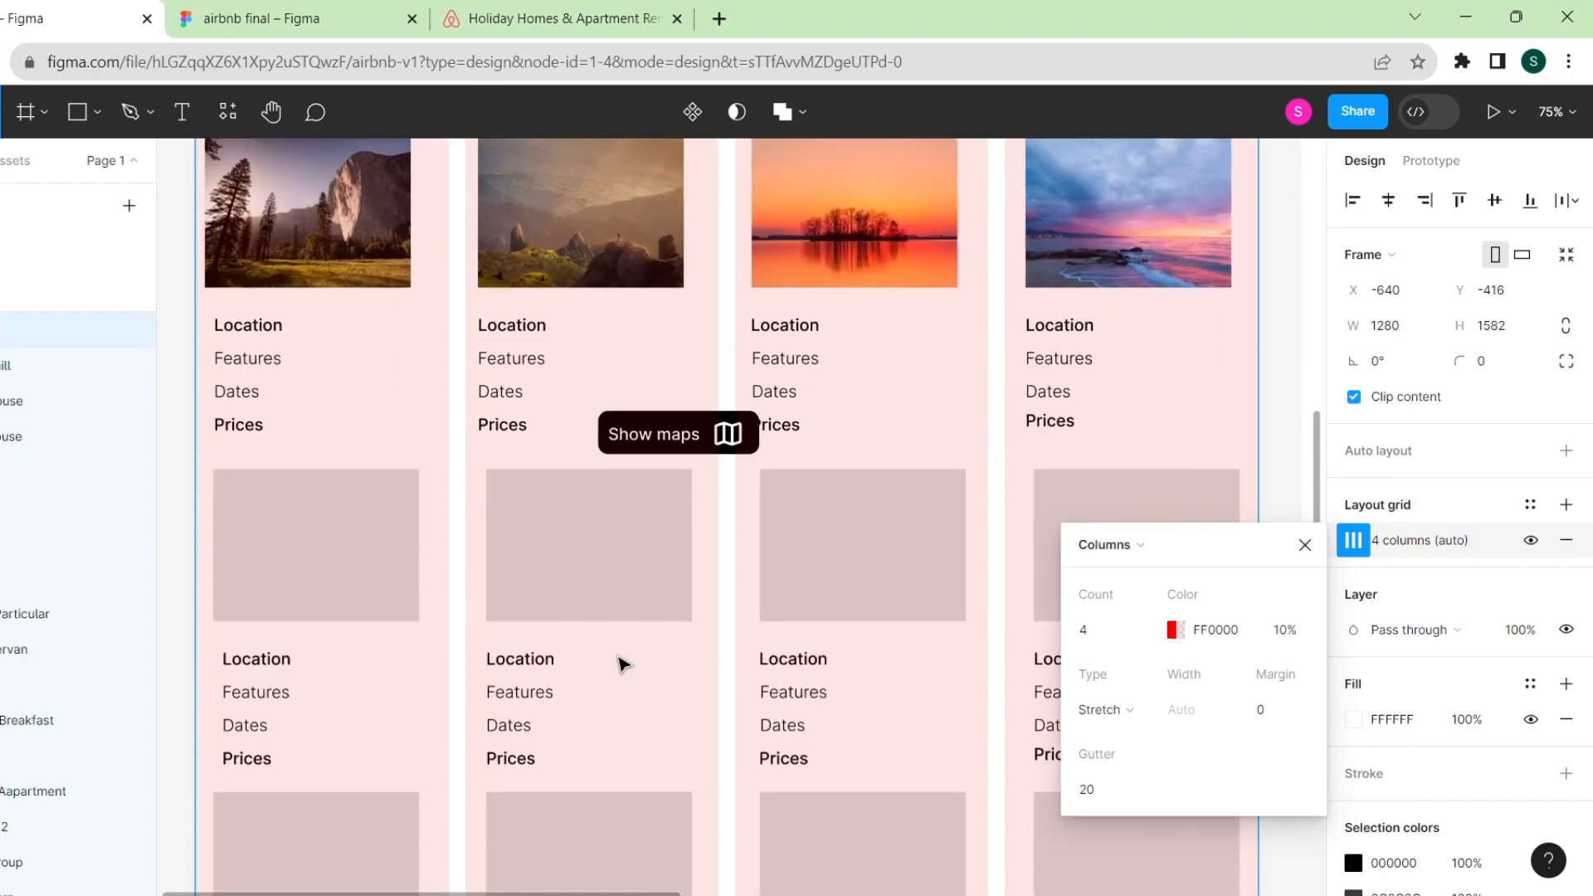
scroll(622, 662, "down", 4)
scroll(621, 661, "up", 8)
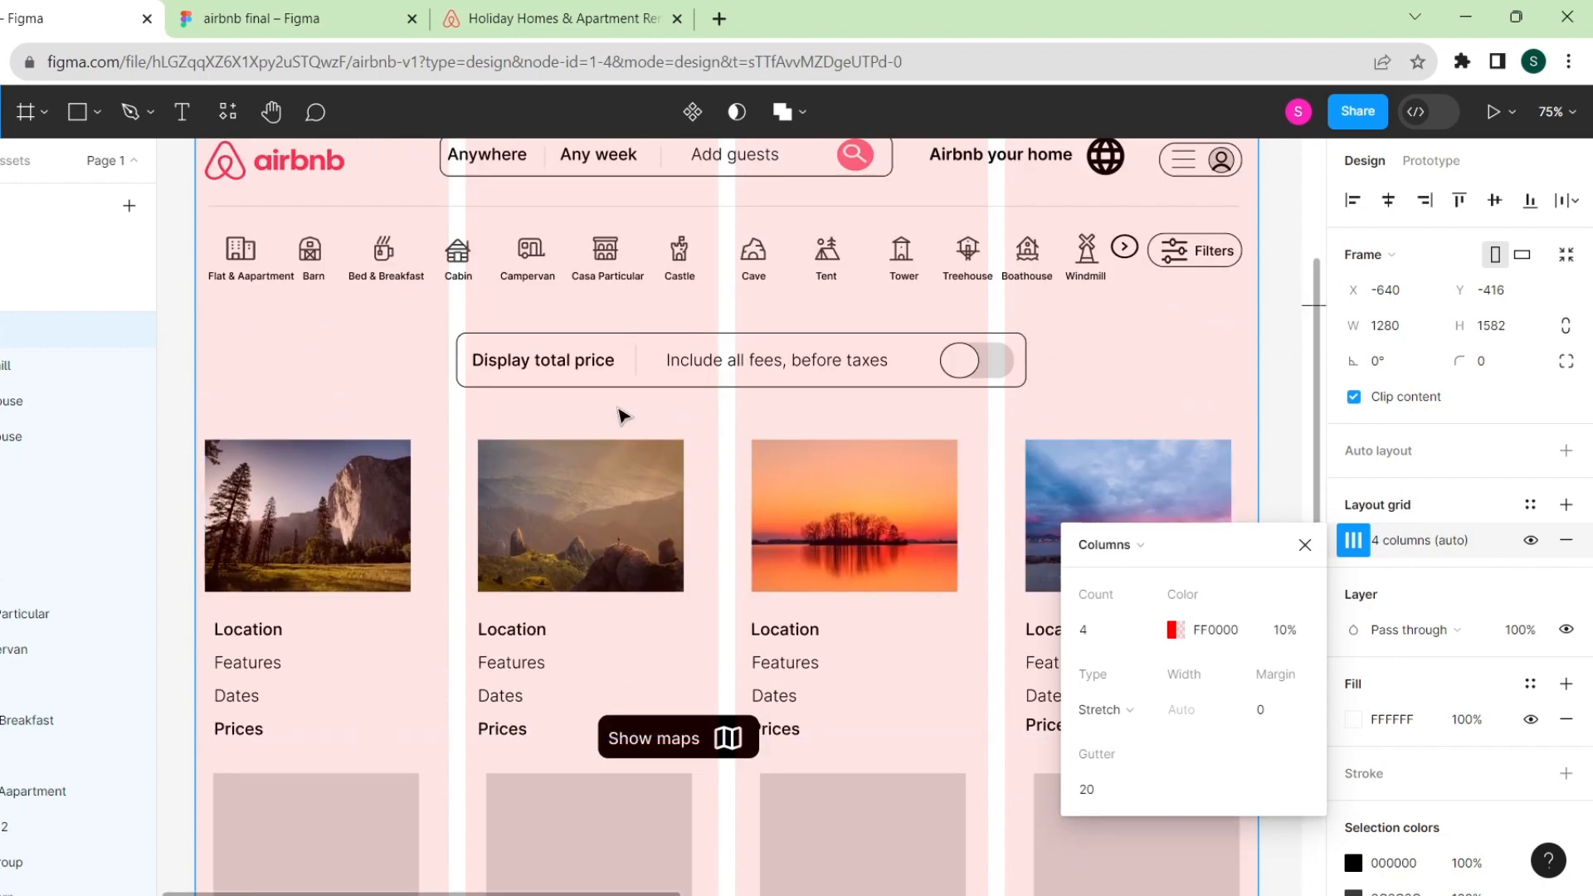
scroll(624, 415, "up", 2)
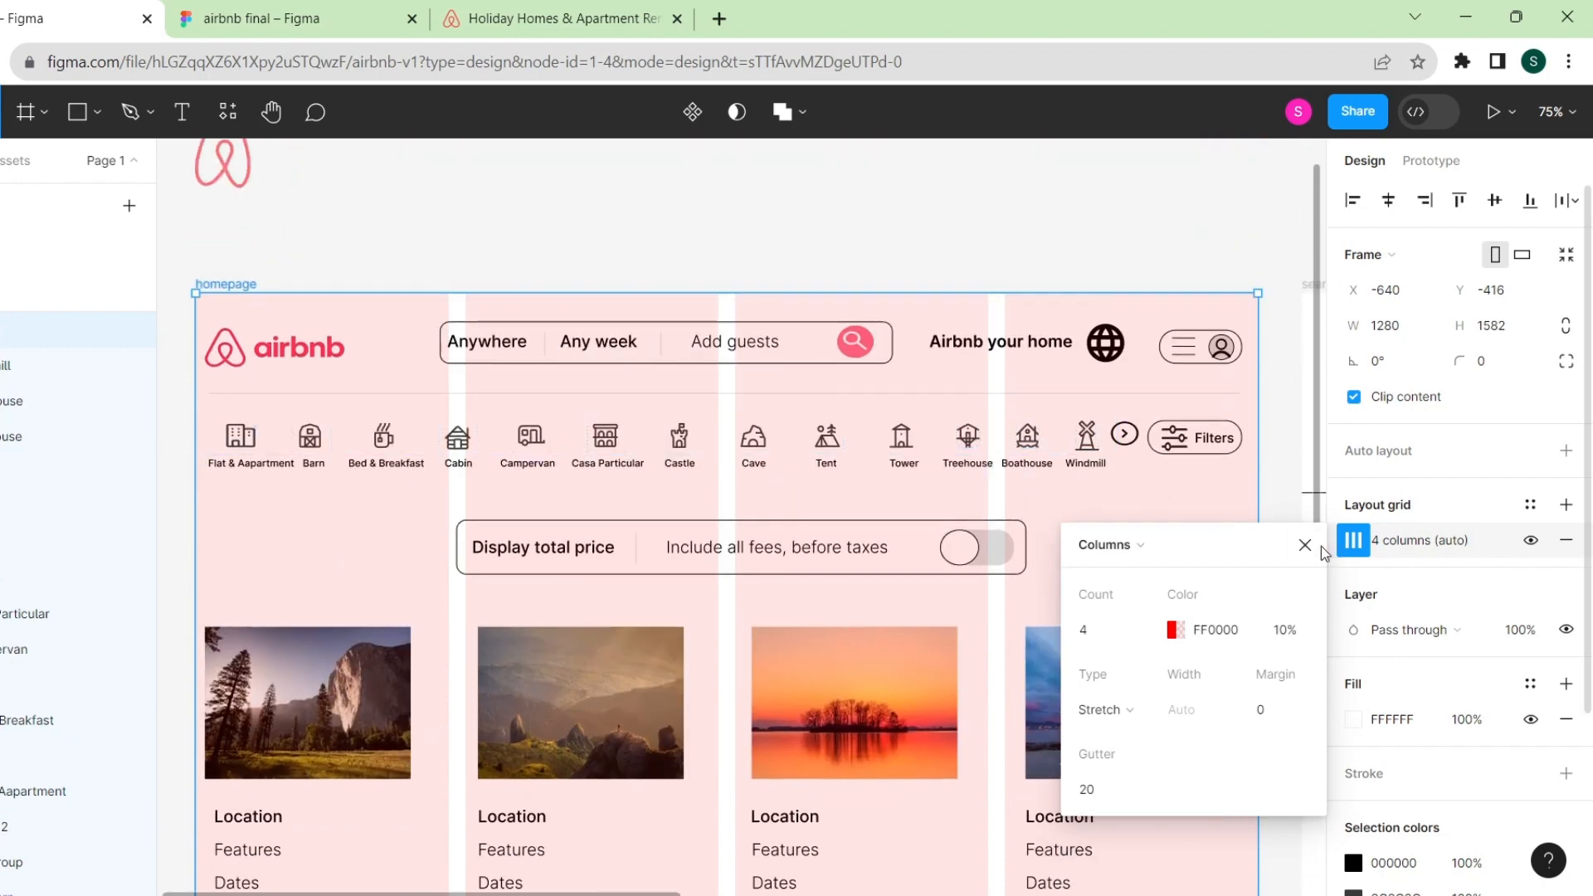
left_click(1314, 548)
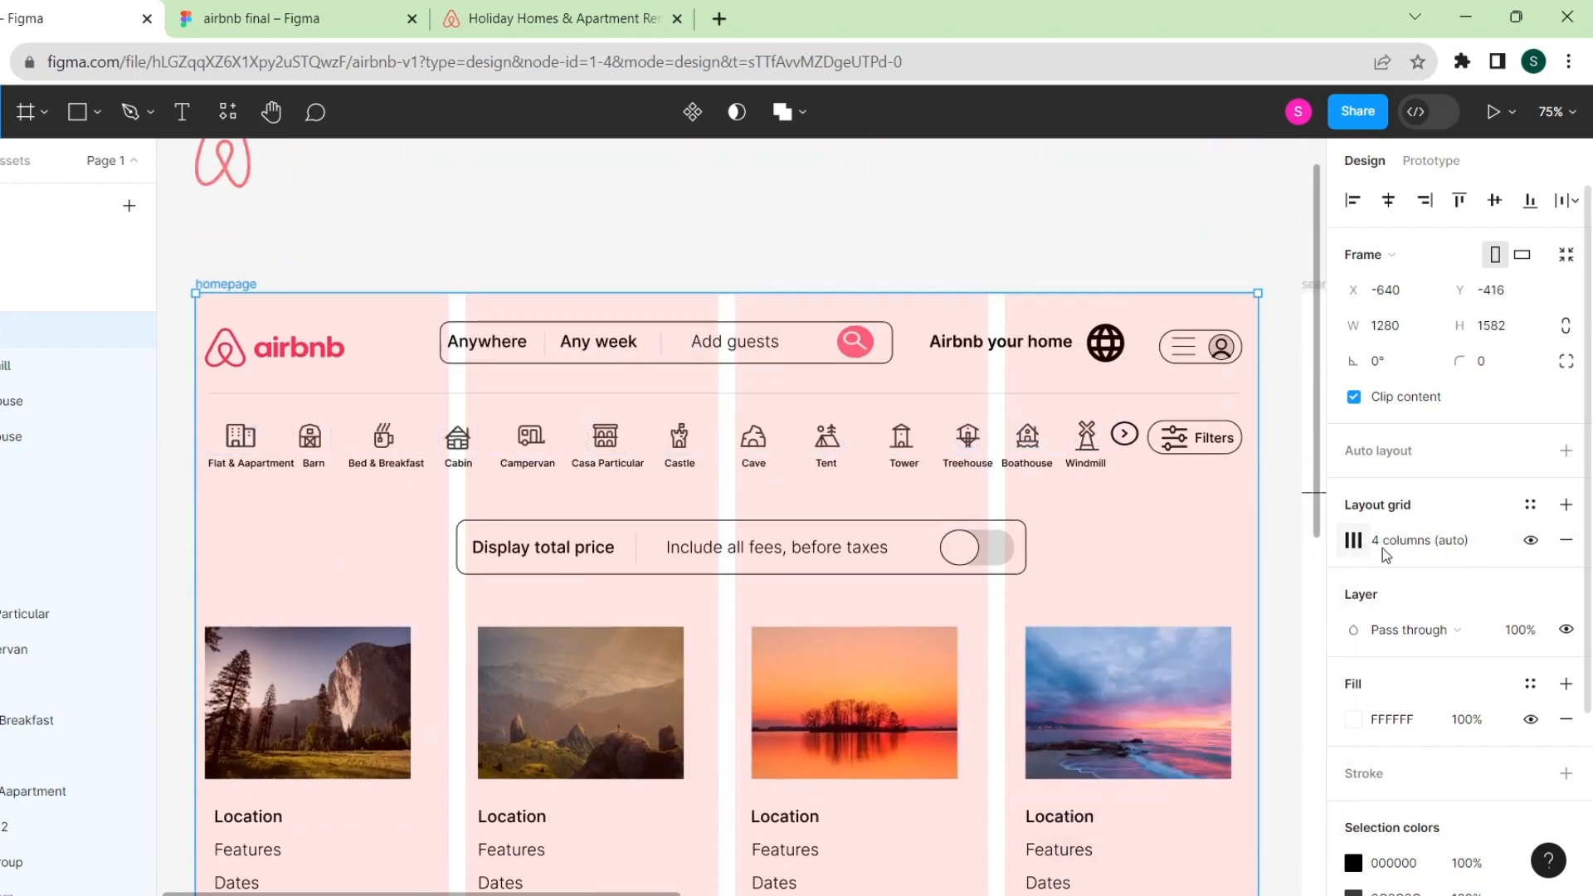
left_click(1566, 541)
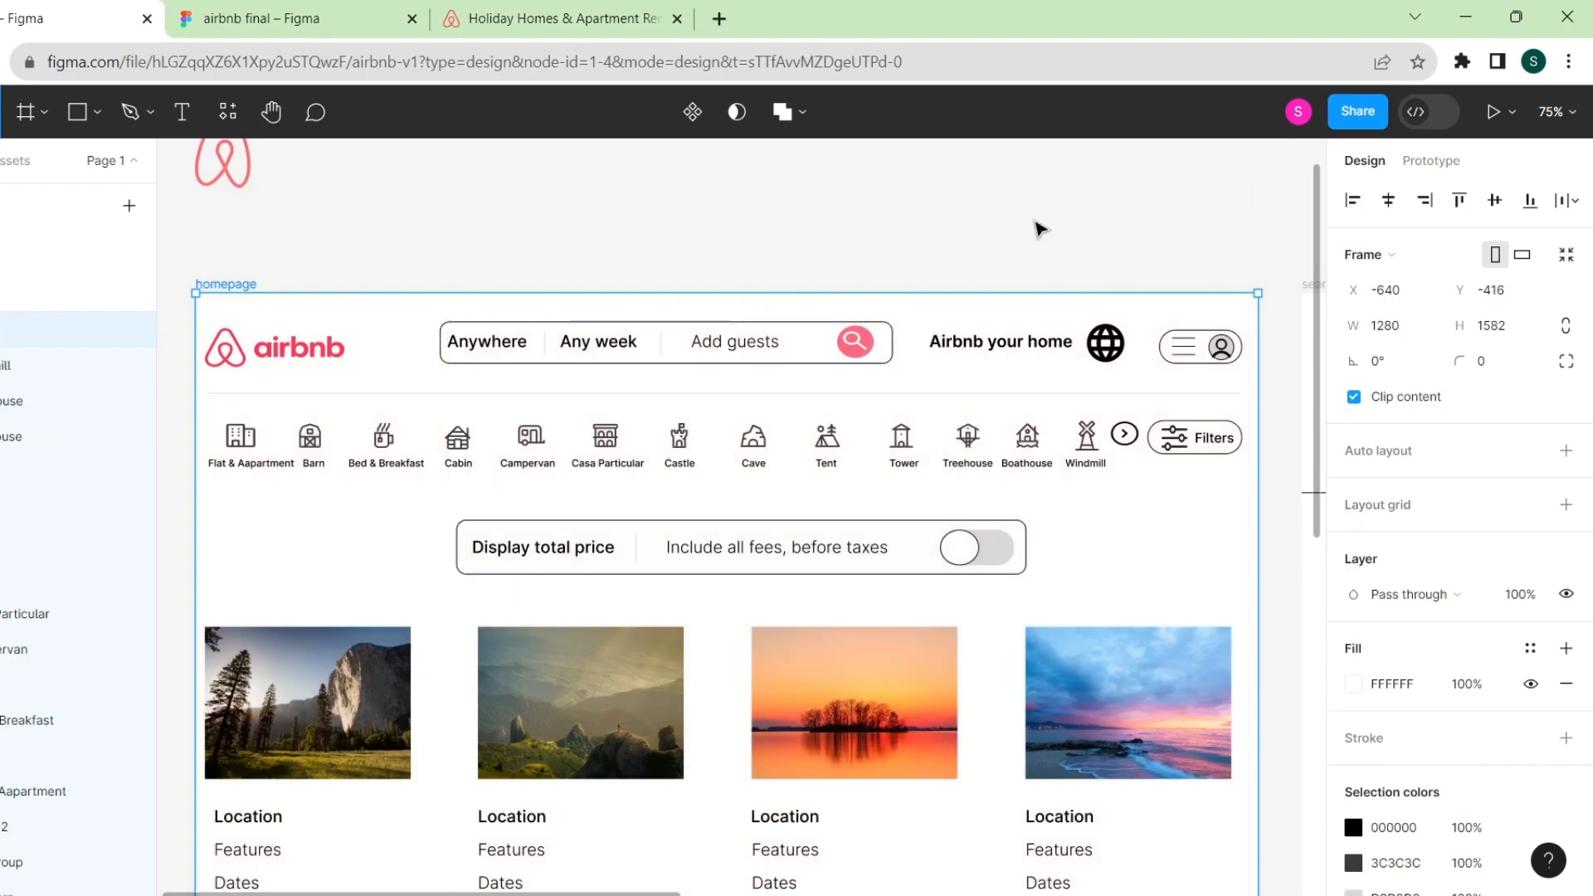
Create a component from the white circle and grey track of the "Display total price" toggle.
scroll(1041, 229, "down", 3)
scroll(1028, 220, "up", 1)
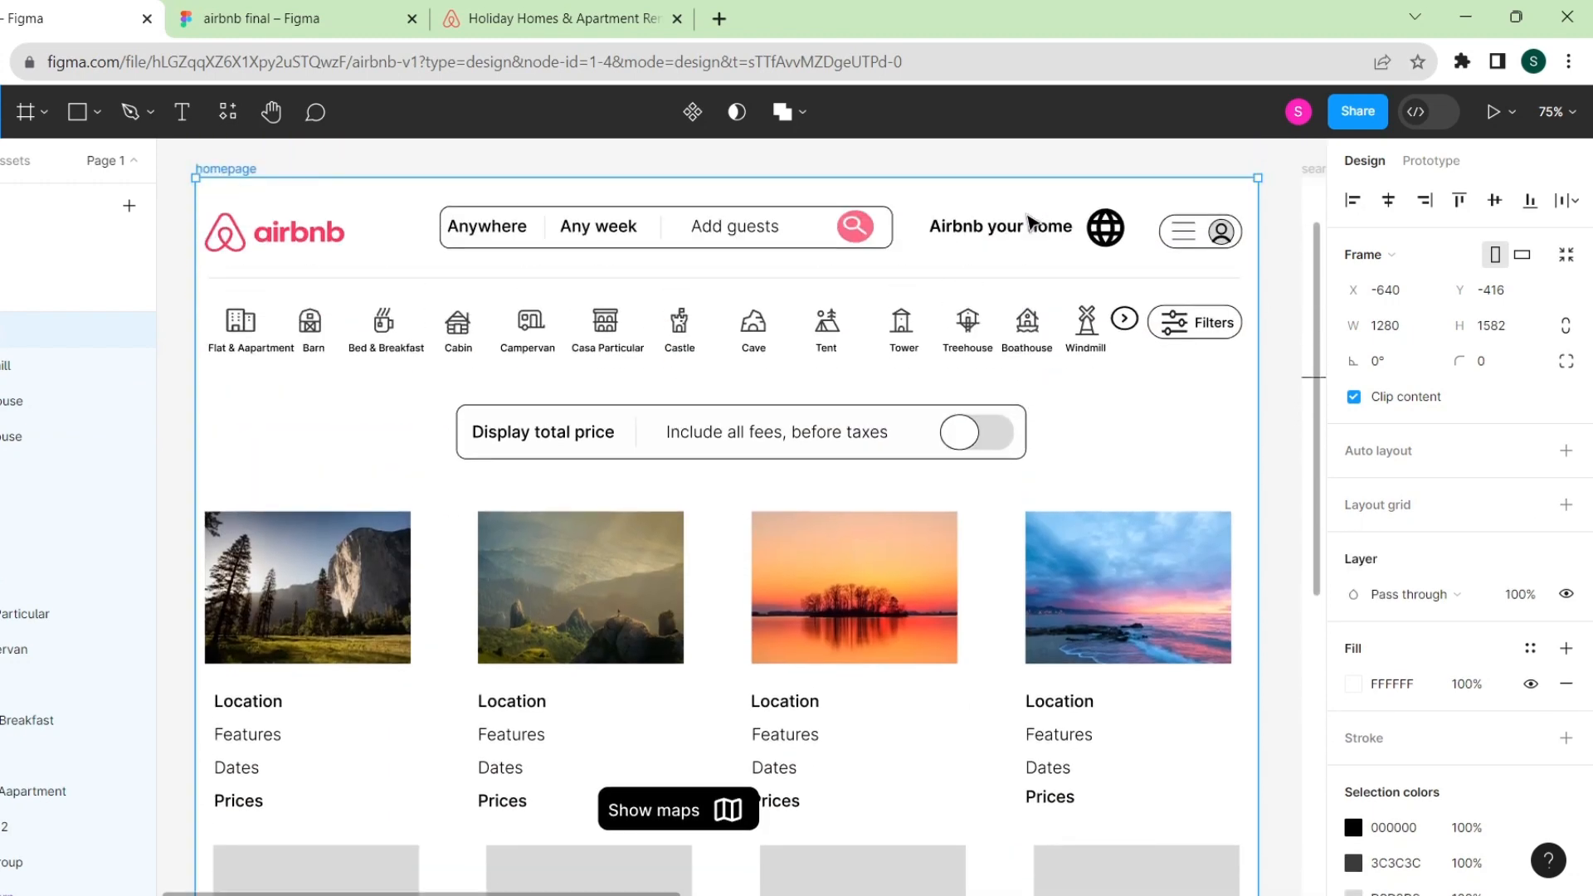
scroll(1030, 222, "down", 1)
scroll(1026, 223, "up", 7)
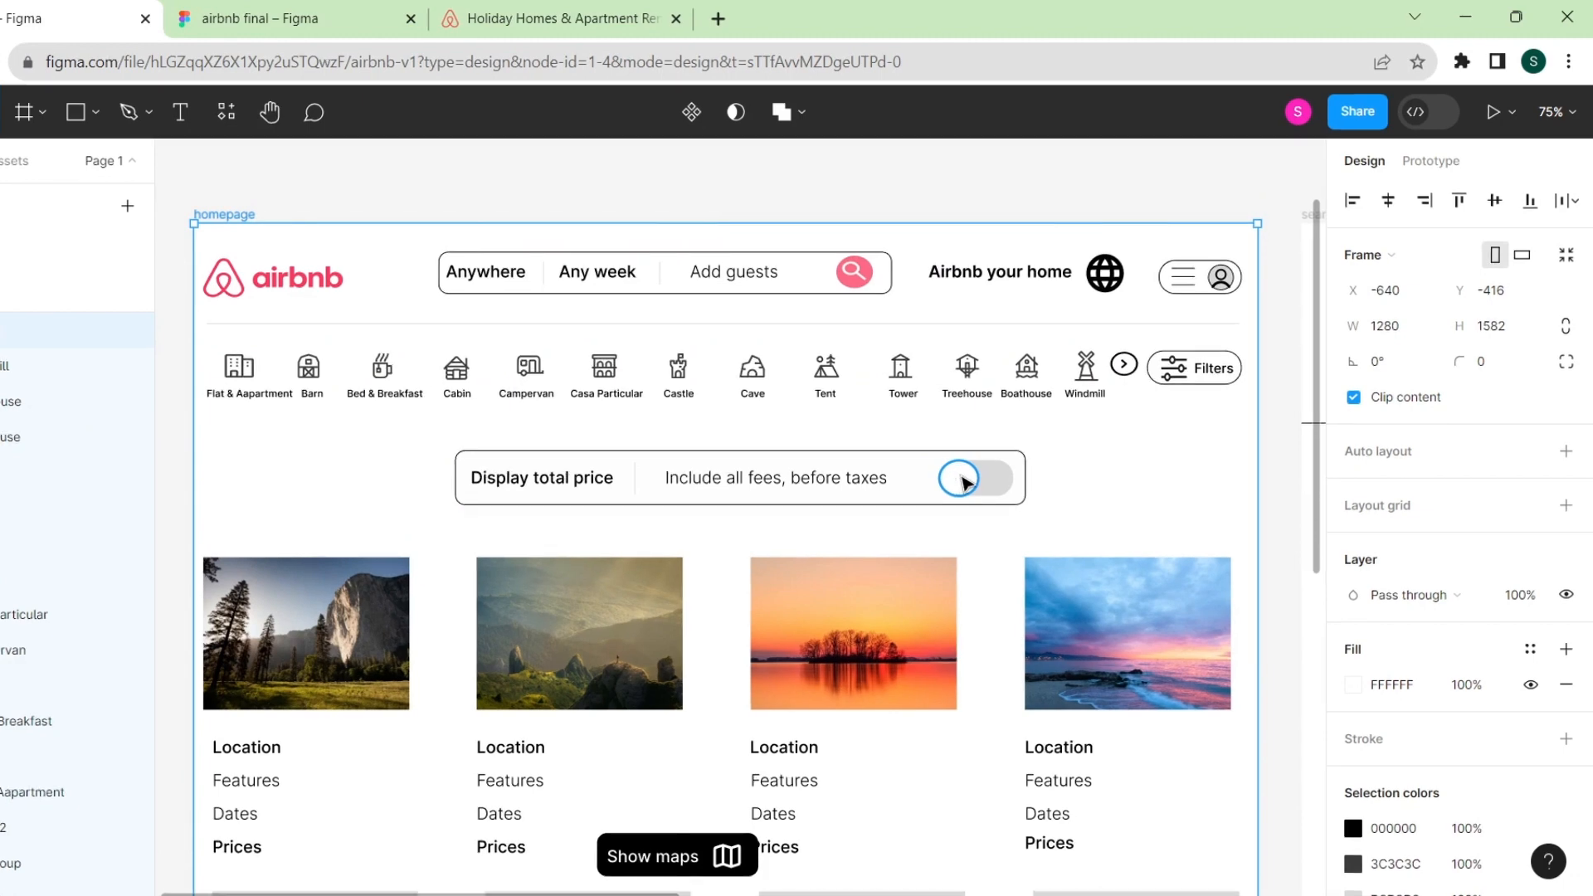
left_click(963, 480)
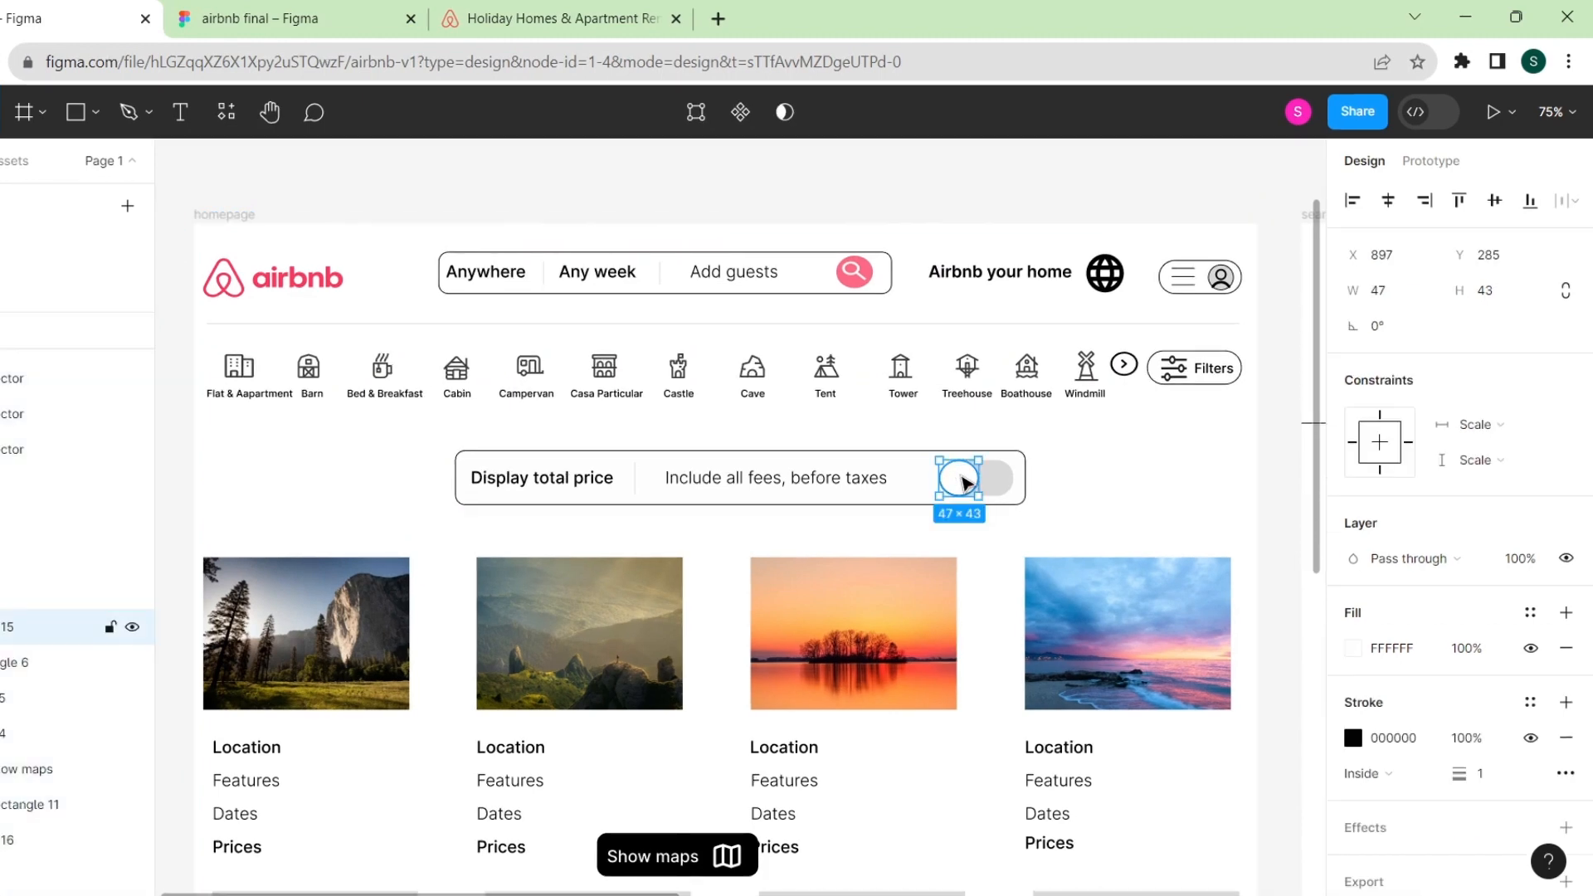
left_click(1005, 488, "shift")
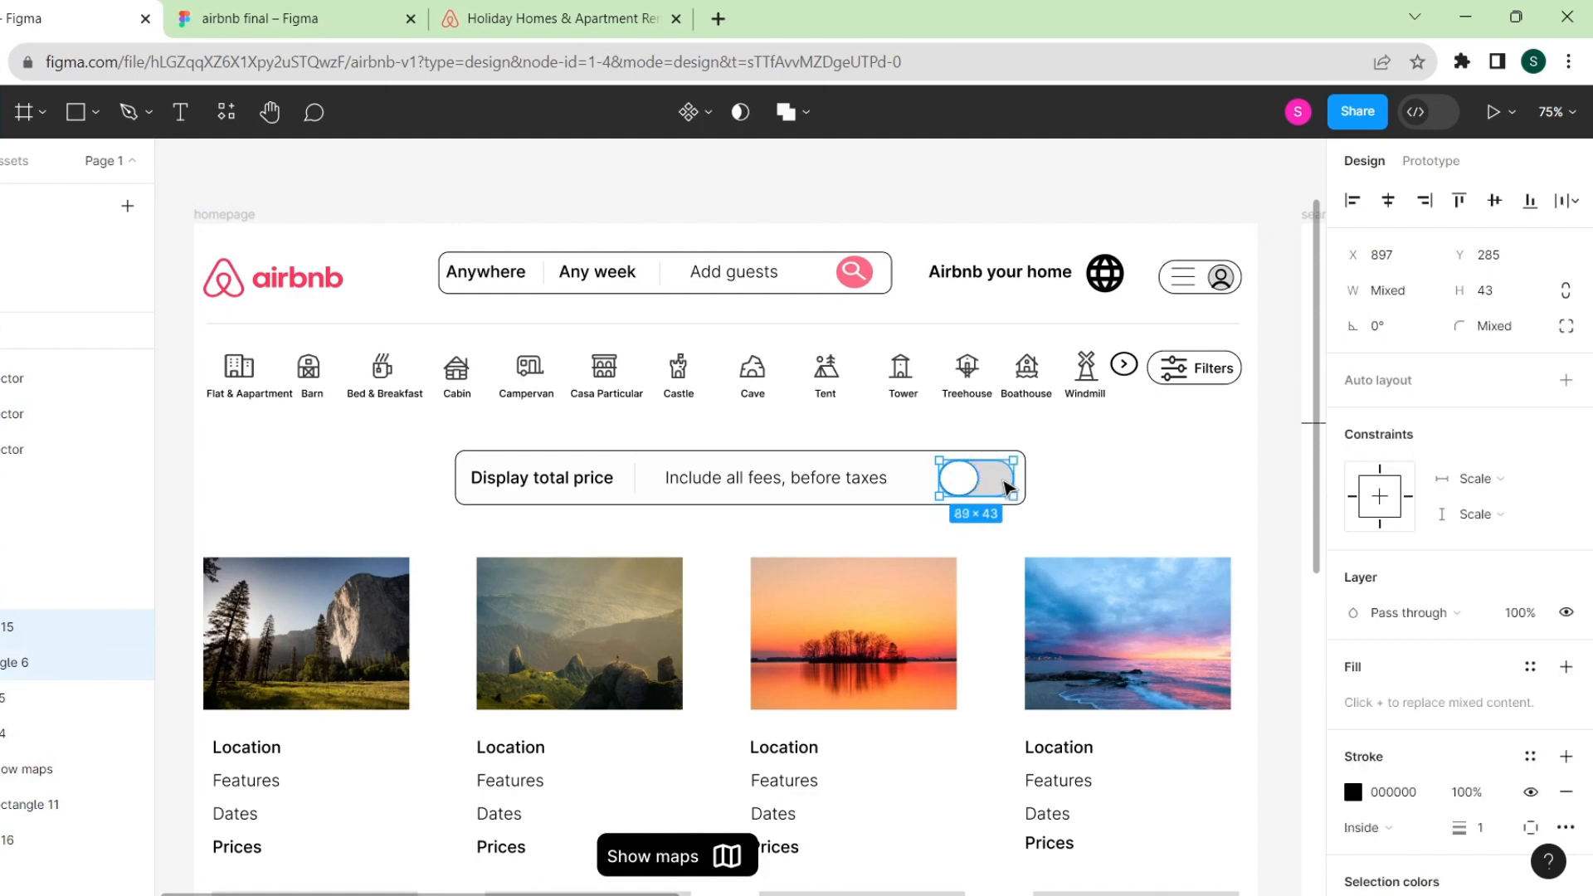
left_click(690, 117)
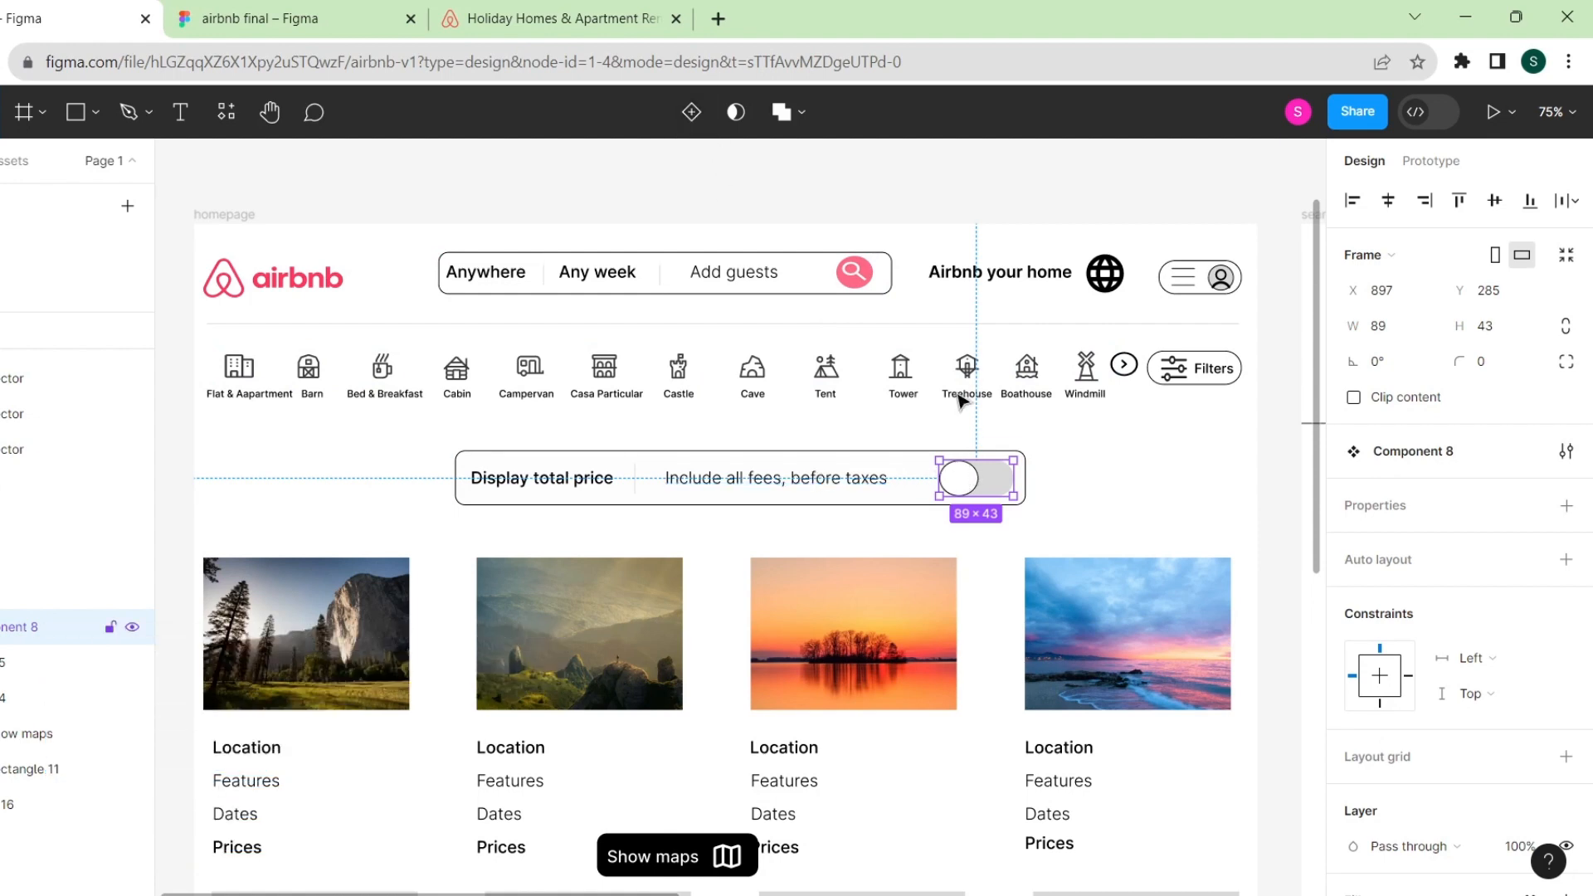
Move the toggle component out of the price bar onto the empty canvas above the homepage frame, at about X -44, Y -748.
left_click_drag(968, 478, 817, 169)
scroll(804, 167, "up", 5)
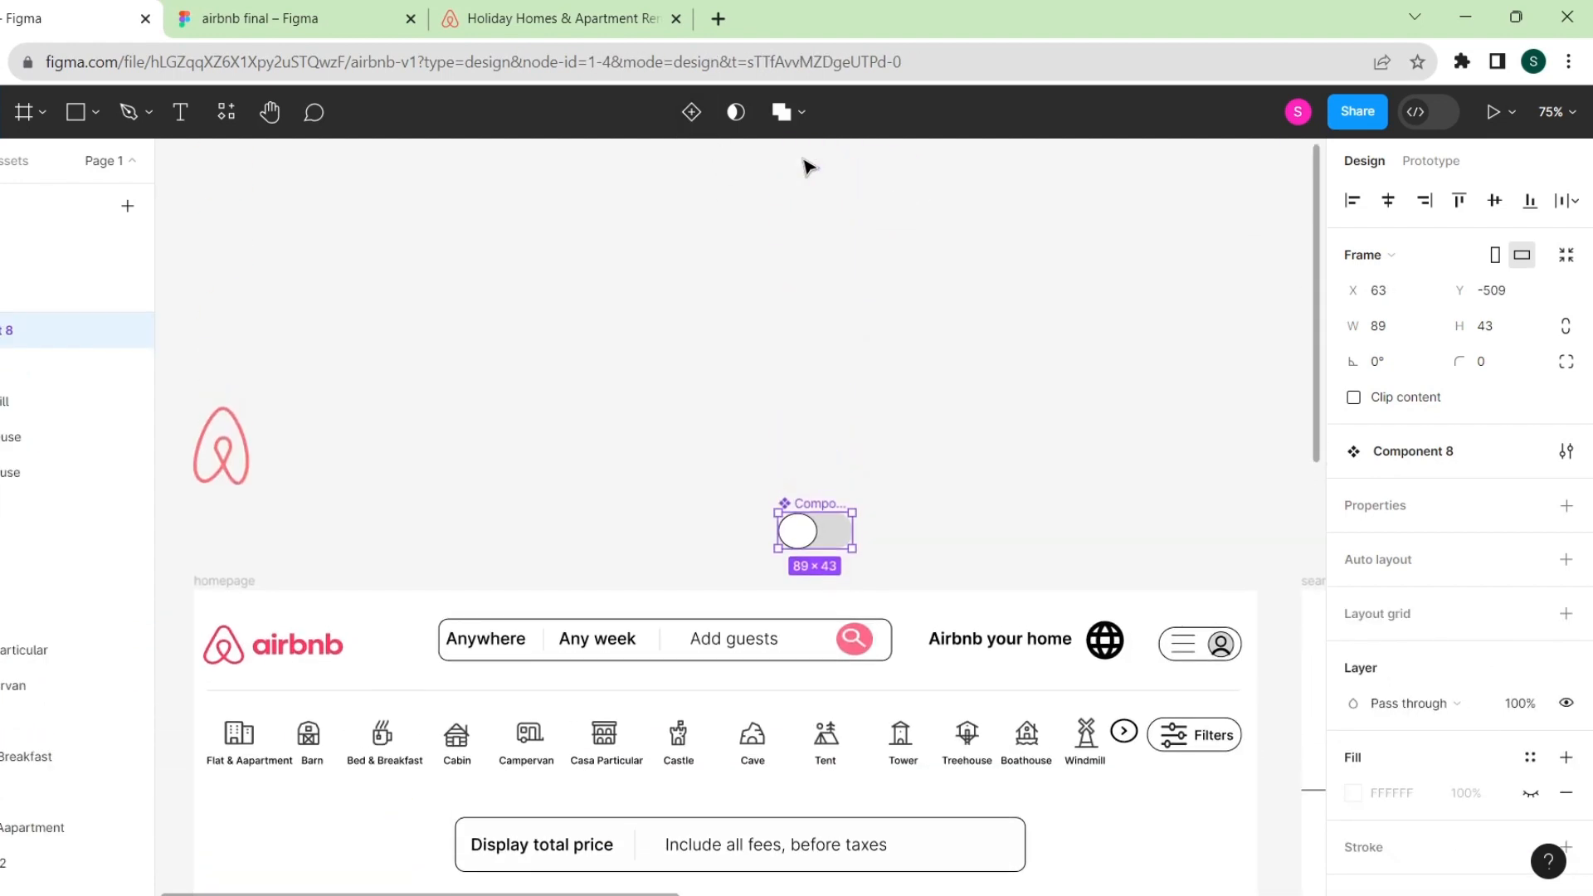
left_click_drag(810, 529, 883, 338)
Duplicate the toggle component to place a copy beside it, and delete that copy.
key("ctrl+d")
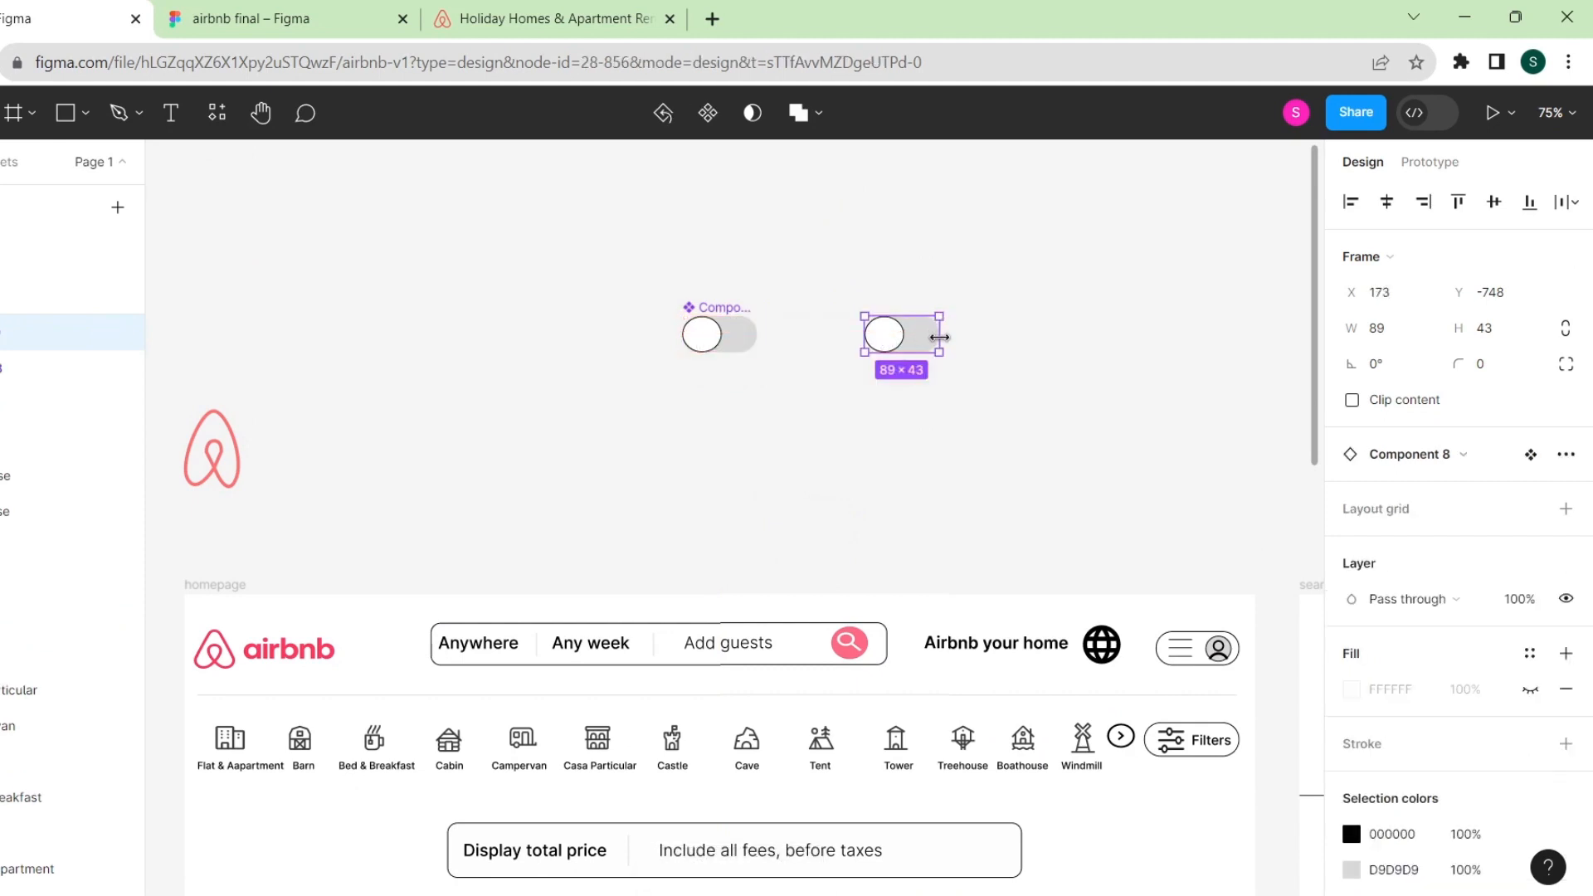
left_click(747, 331)
mouse_move(747, 331)
left_mouse_down()
mouse_move(848, 231)
mouse_move(761, 315)
left_mouse_up()
left_click(850, 266)
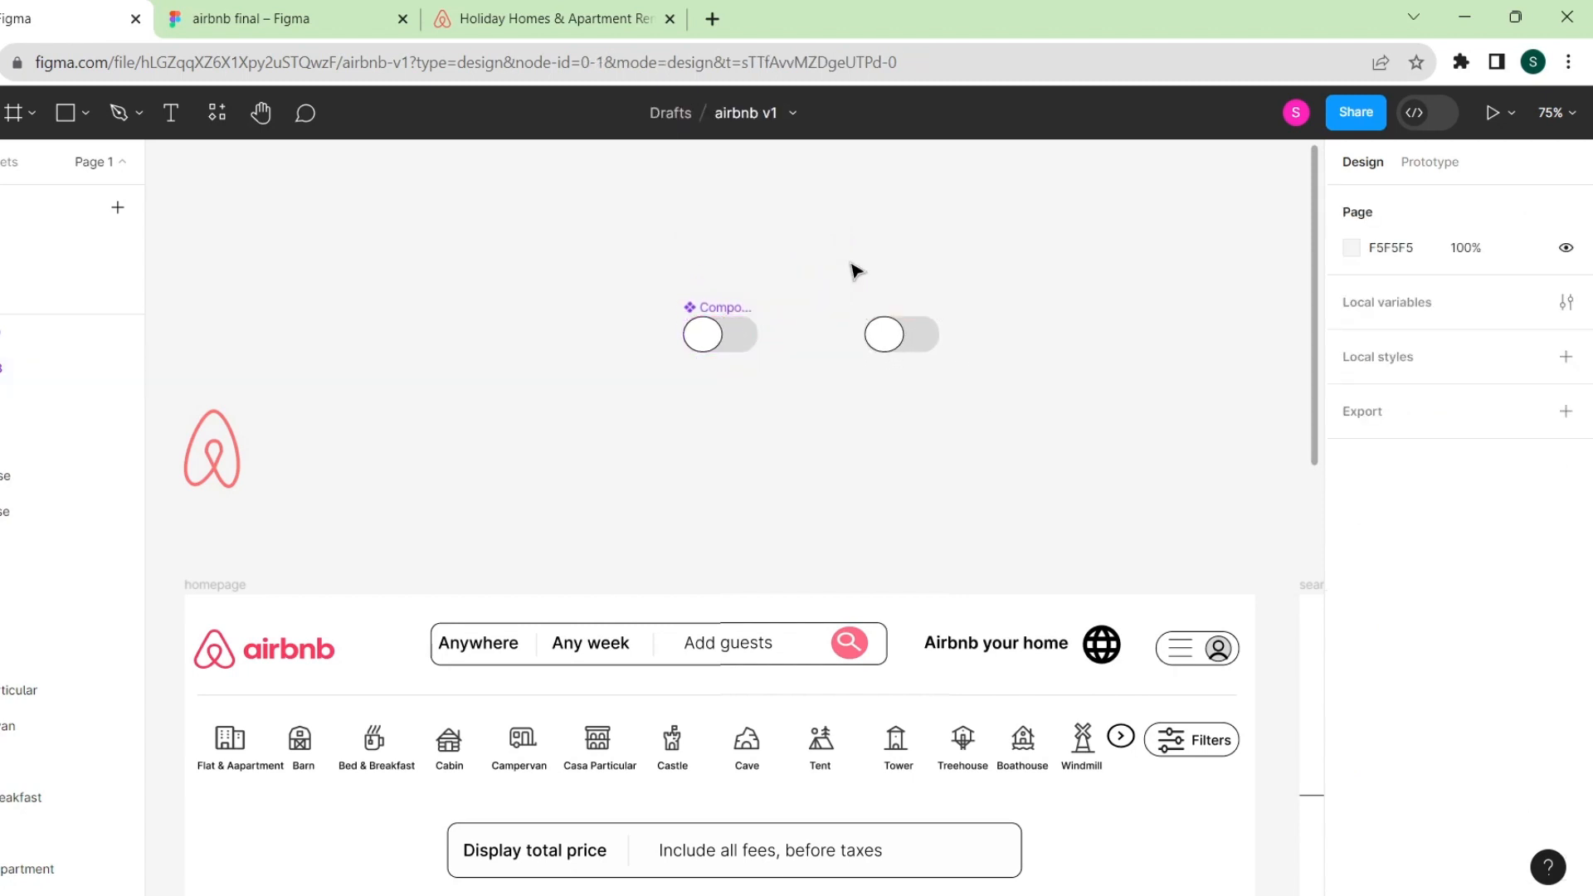
scroll(853, 266, "down", 1)
left_click(739, 322)
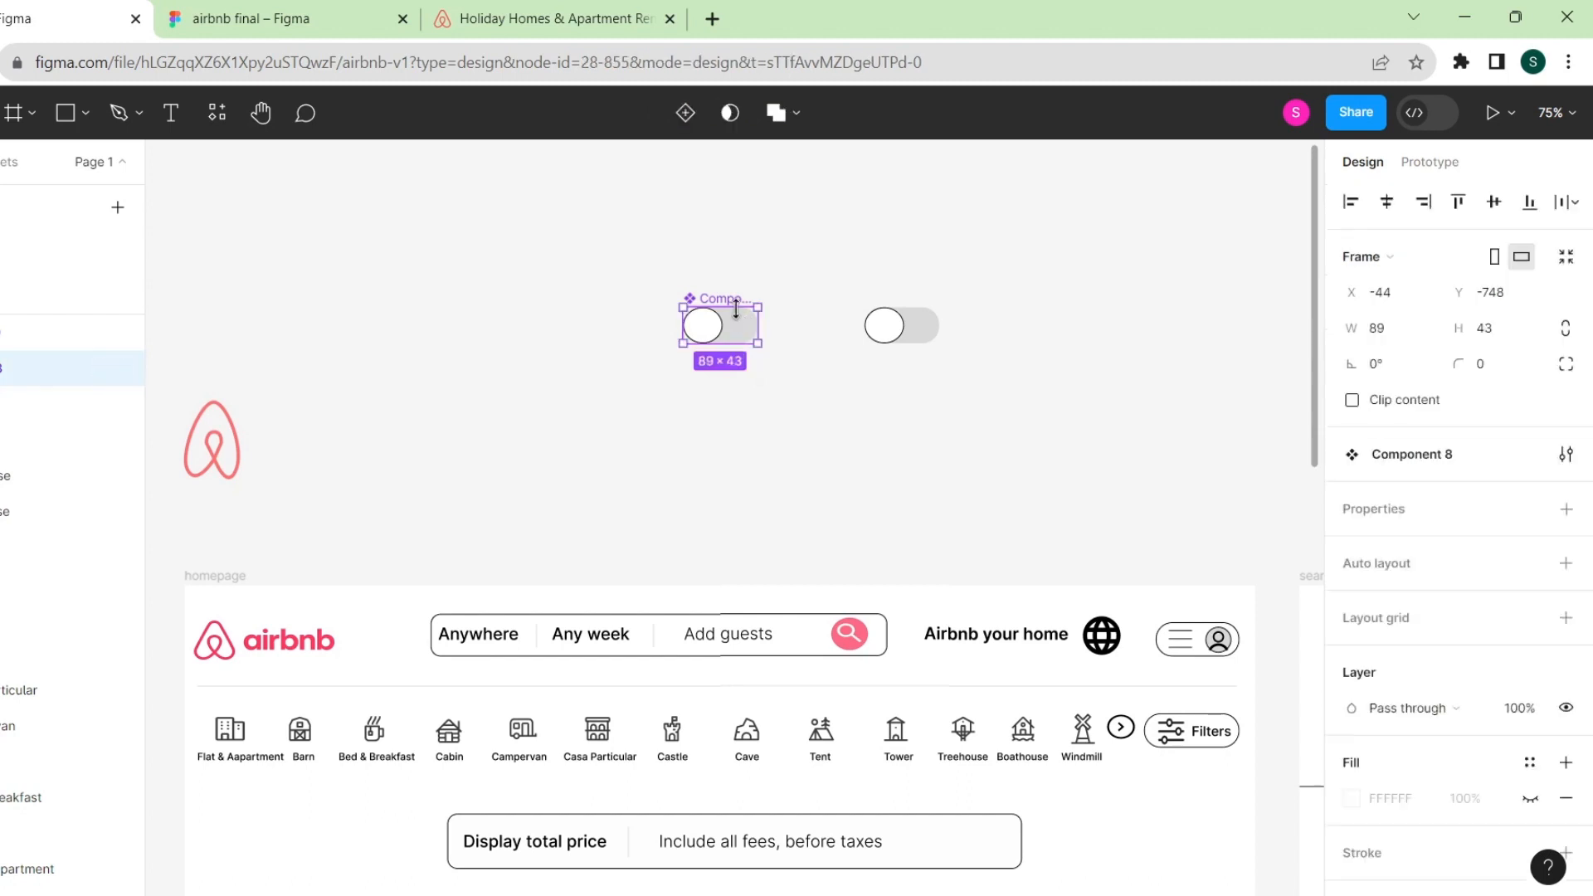
left_click(904, 333)
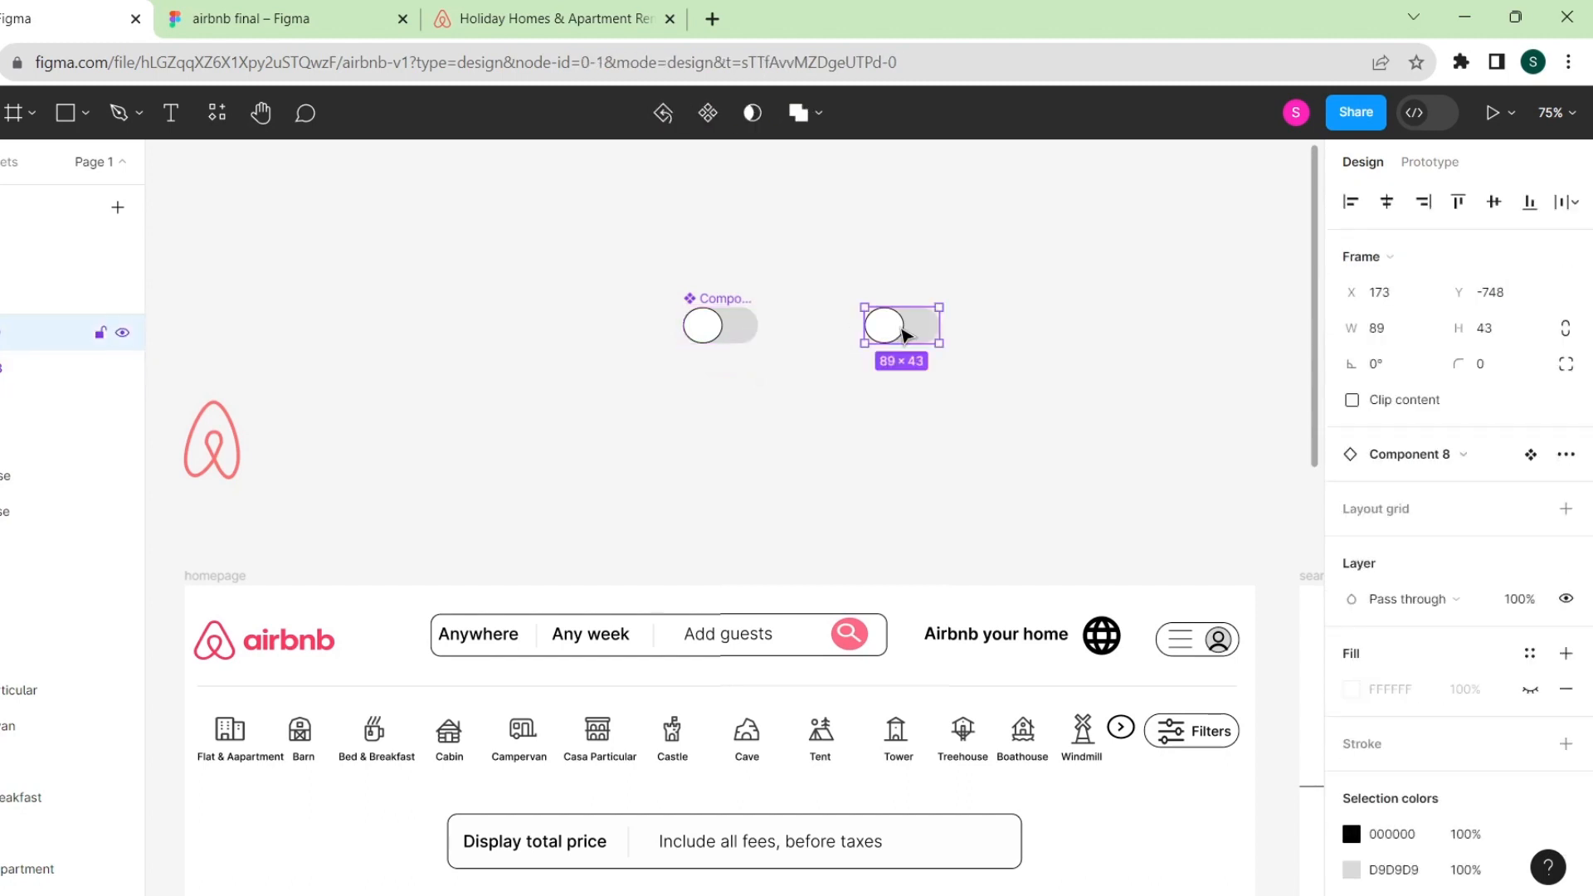
key("Delete")
Add a variant to the toggle component and move its circle to the opposite end of the track, at X 42.
left_click(722, 308)
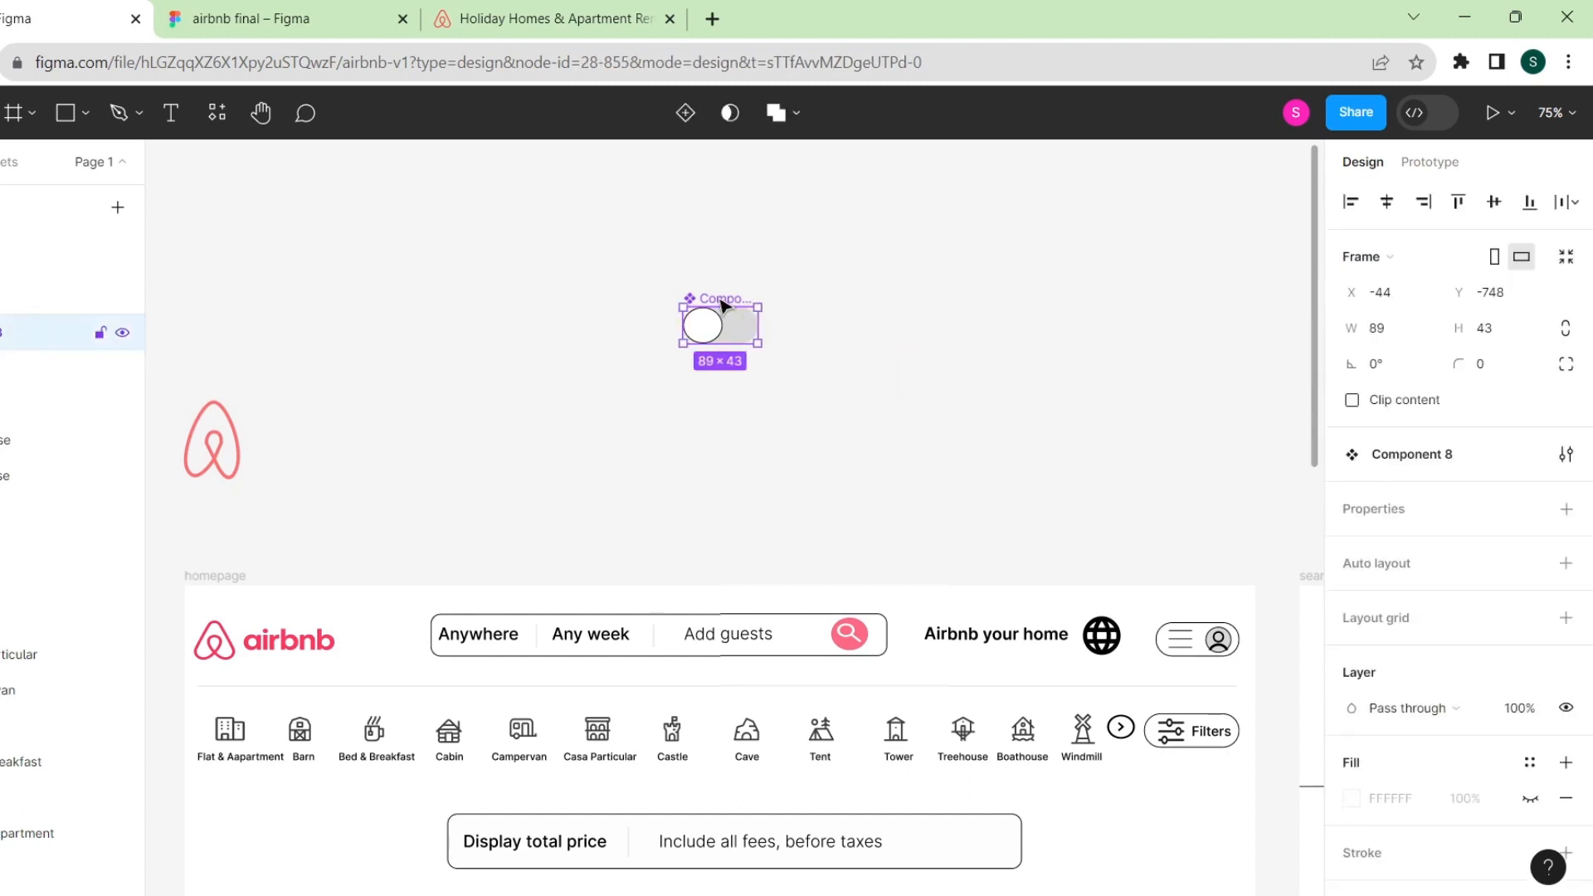
left_click(690, 115)
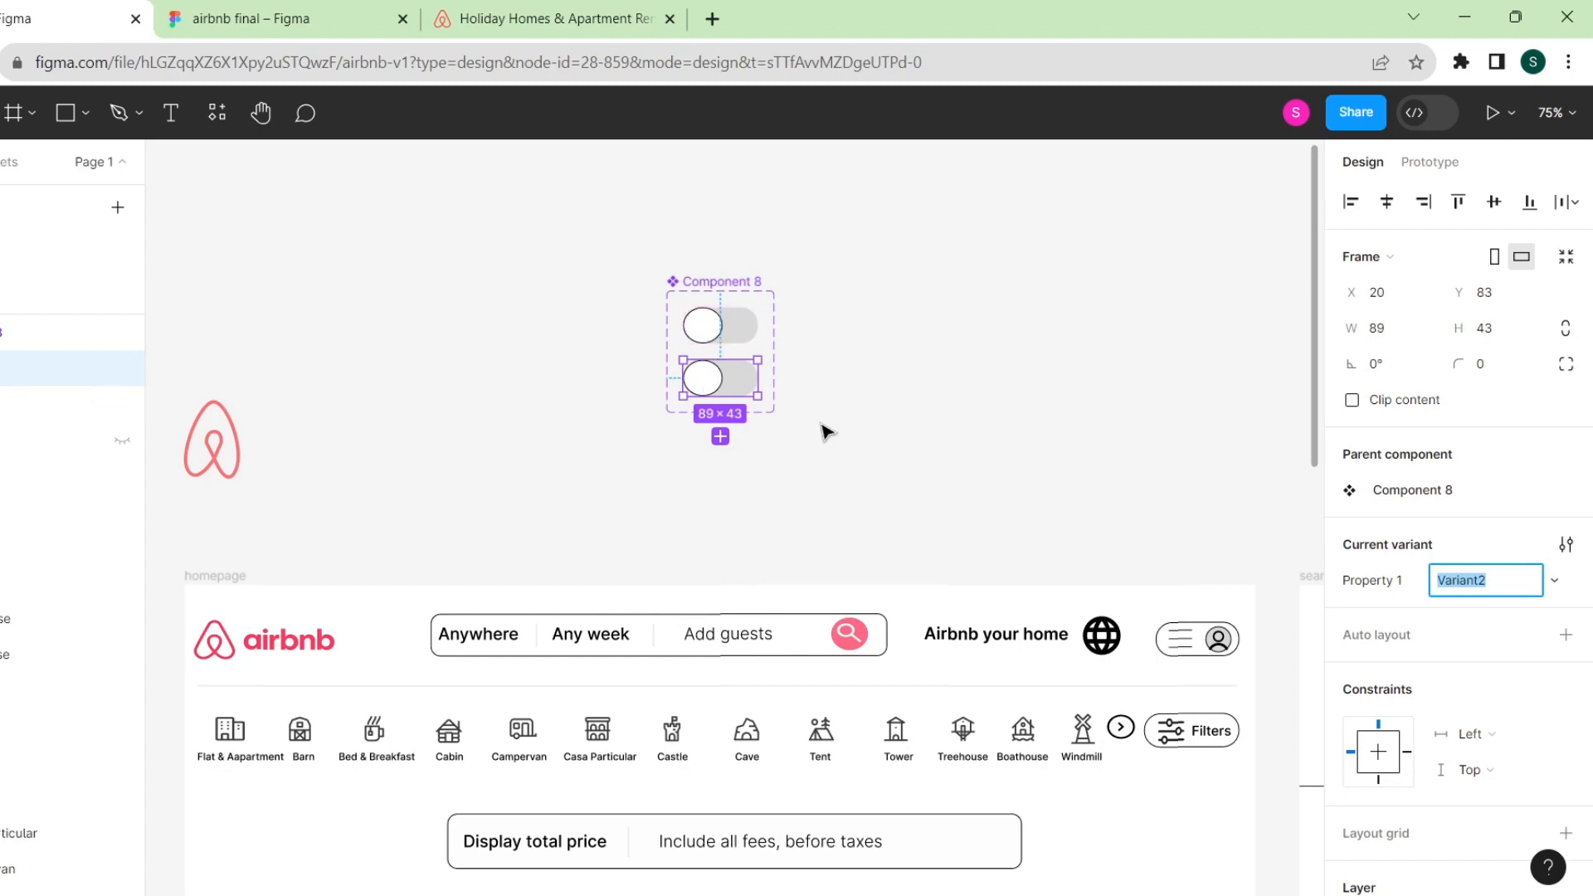
double_click(706, 388)
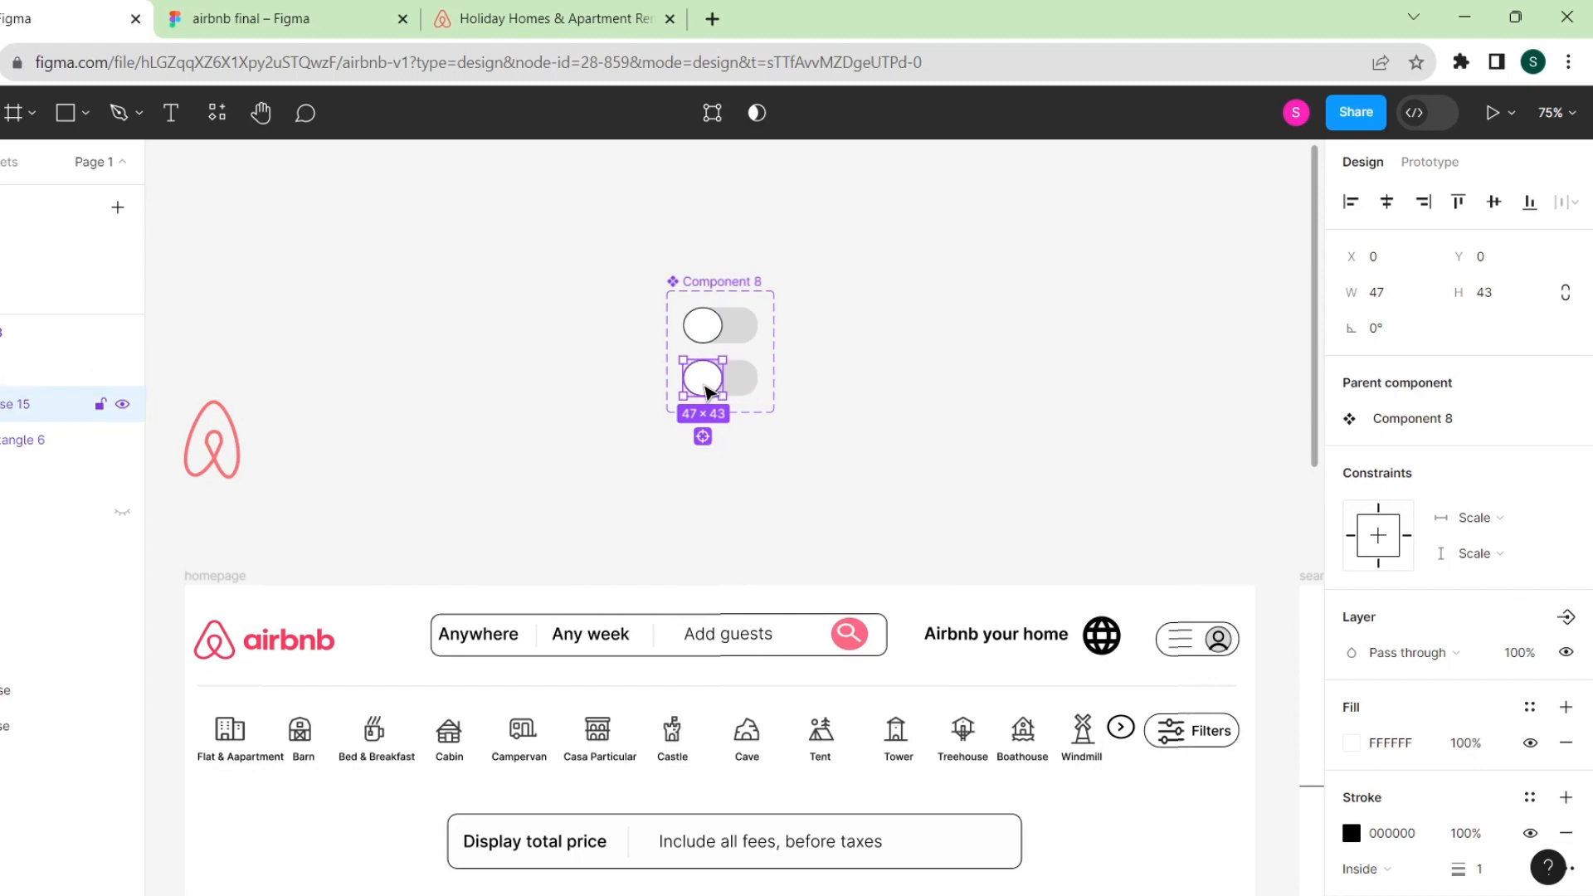
left_click_drag(705, 390, 739, 386)
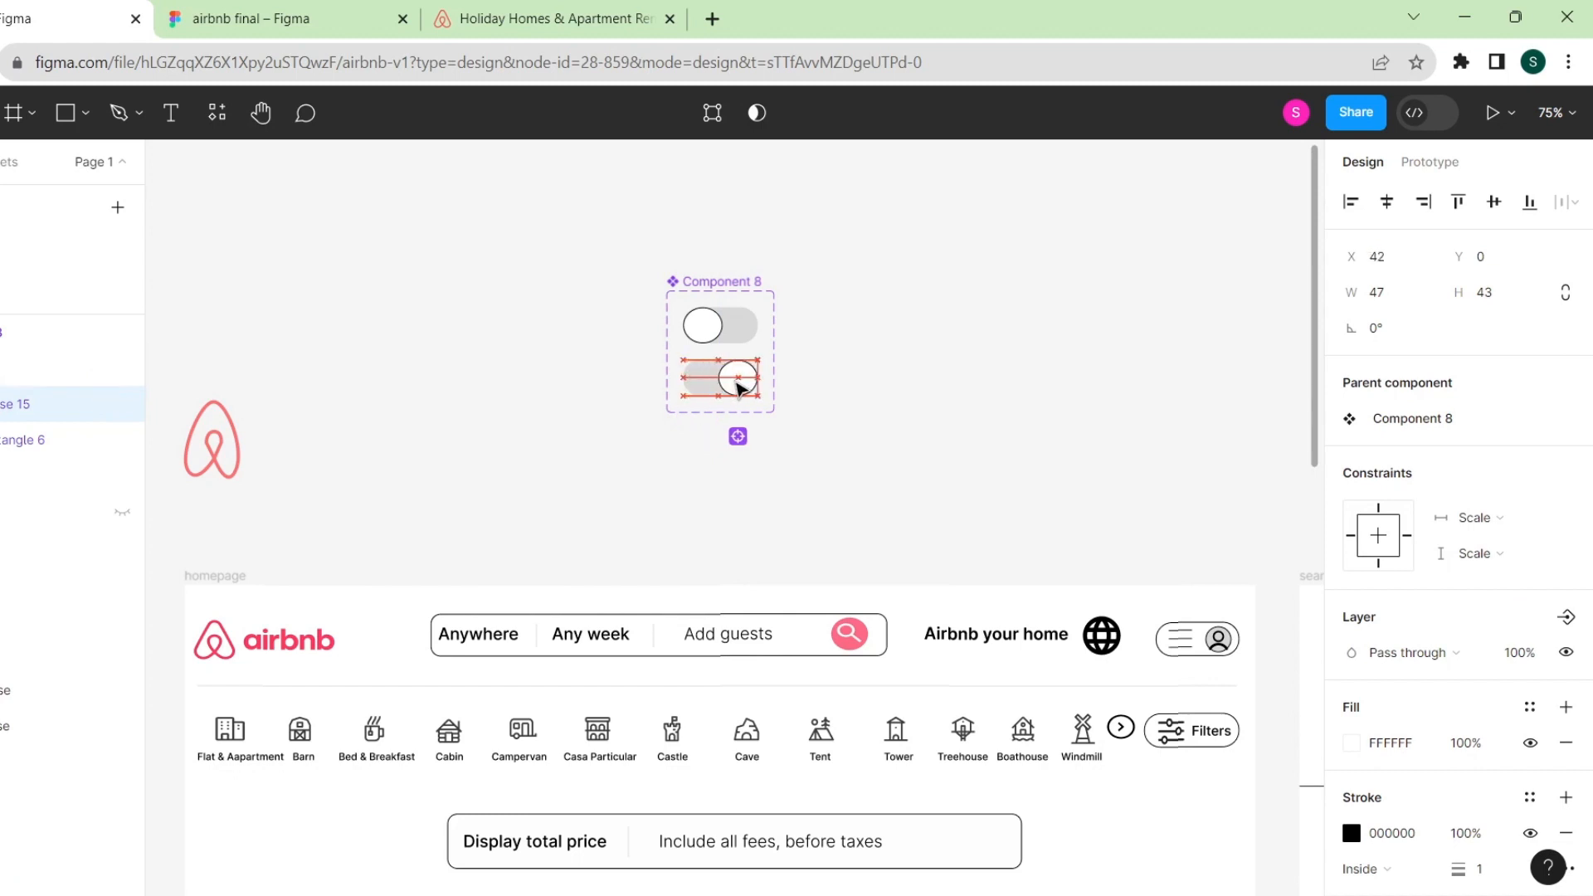
Fill the track rectangle of the second toggle variant with black from the document colors.
double_click(704, 382)
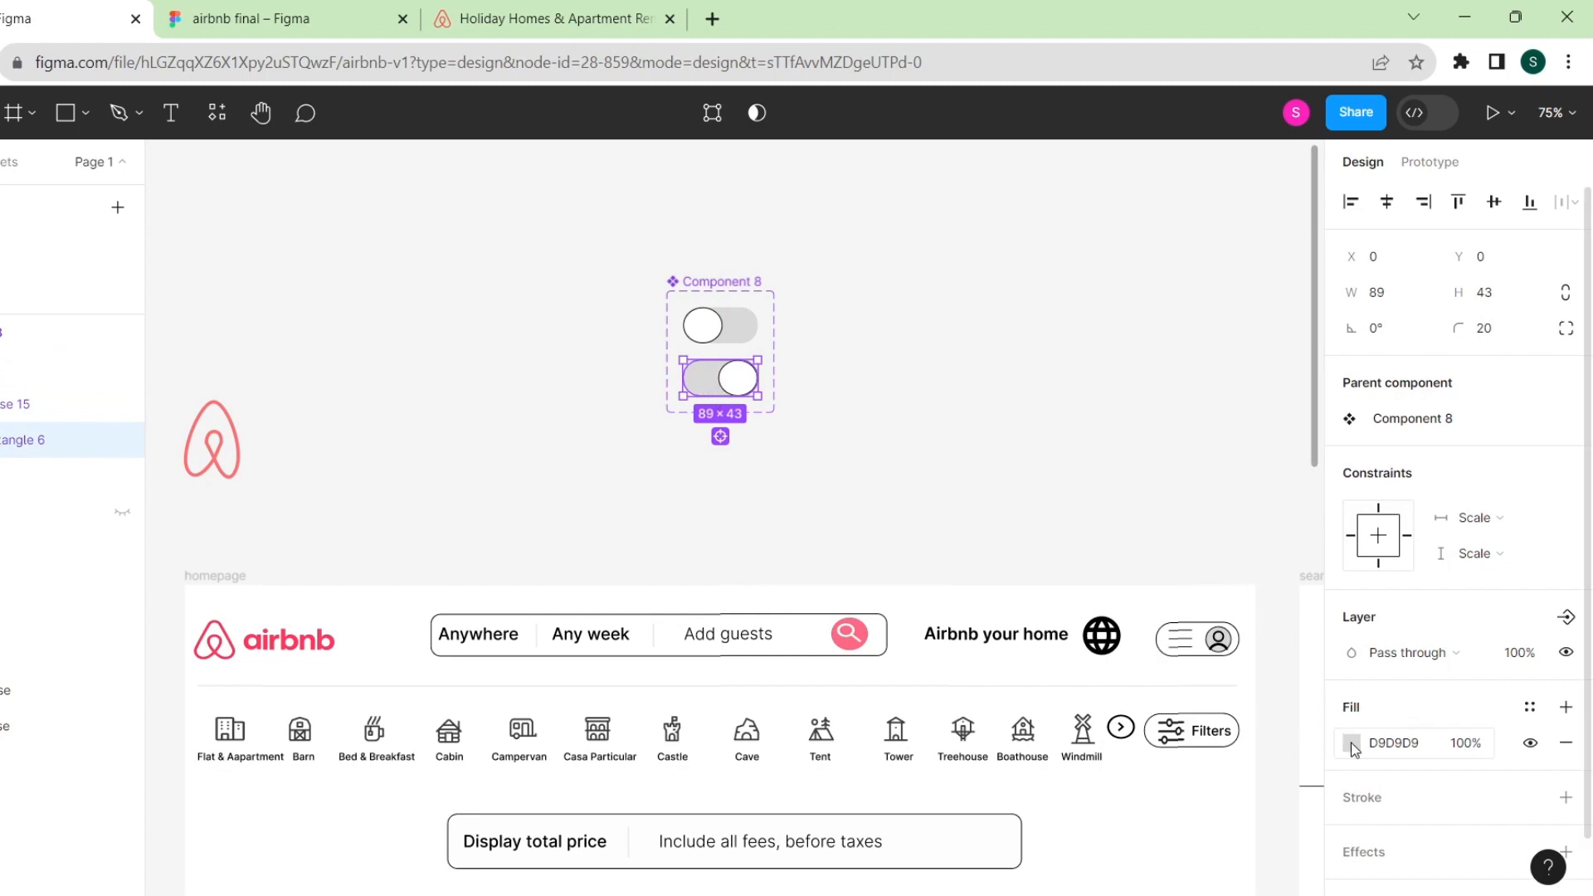
left_click(1351, 744)
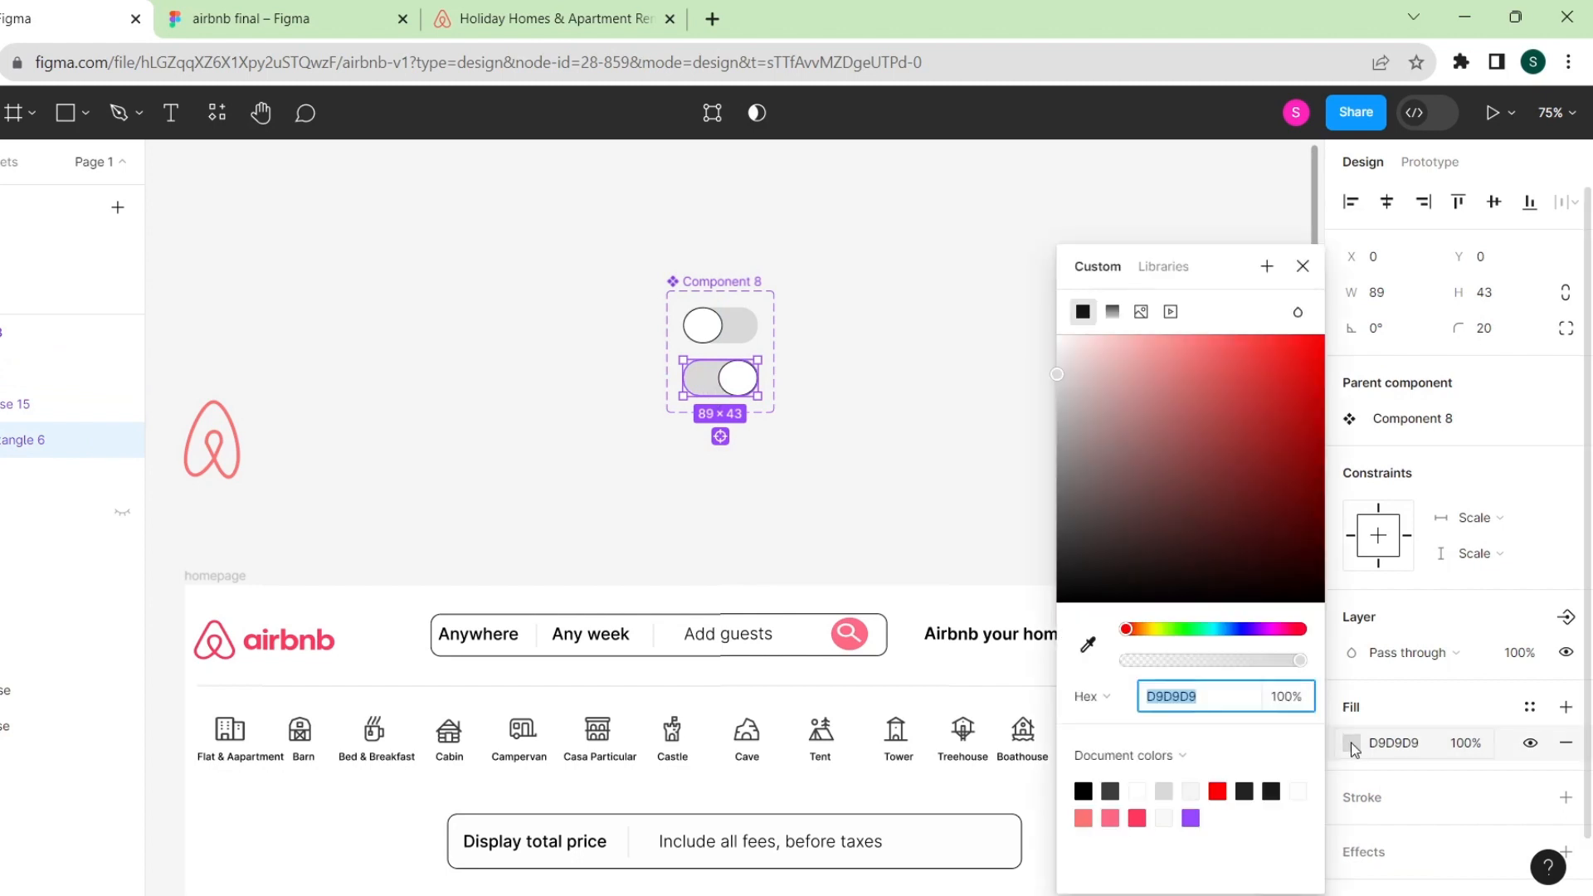
left_click(1084, 790)
left_click(867, 400)
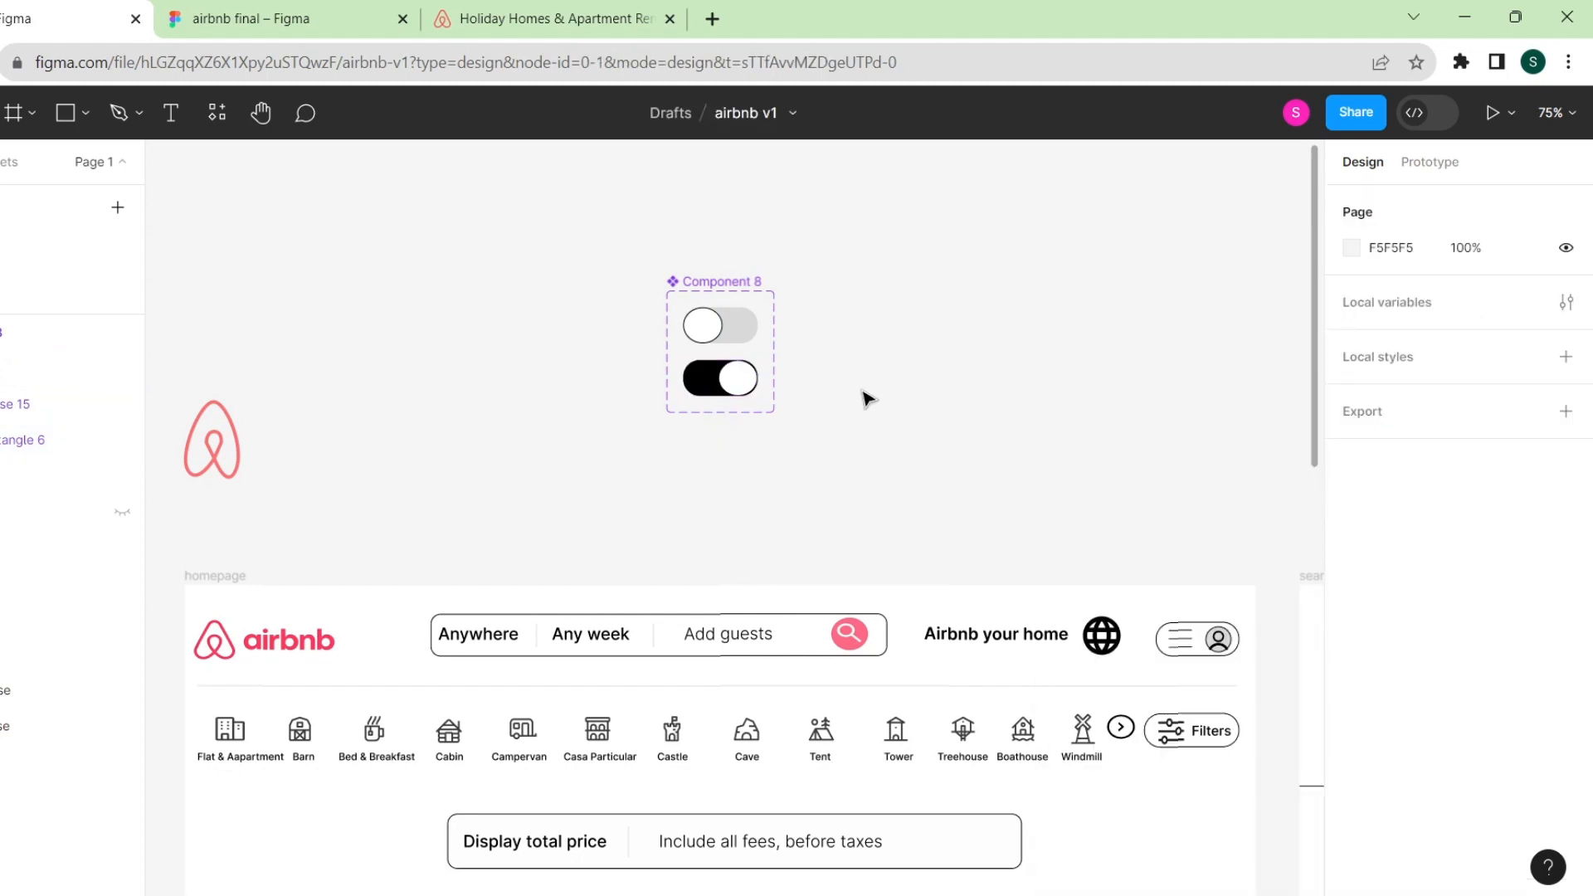
Rename the toggle's variant property to IsSelected, set the black variant's value to True, and select the grey default variant.
left_click(736, 377)
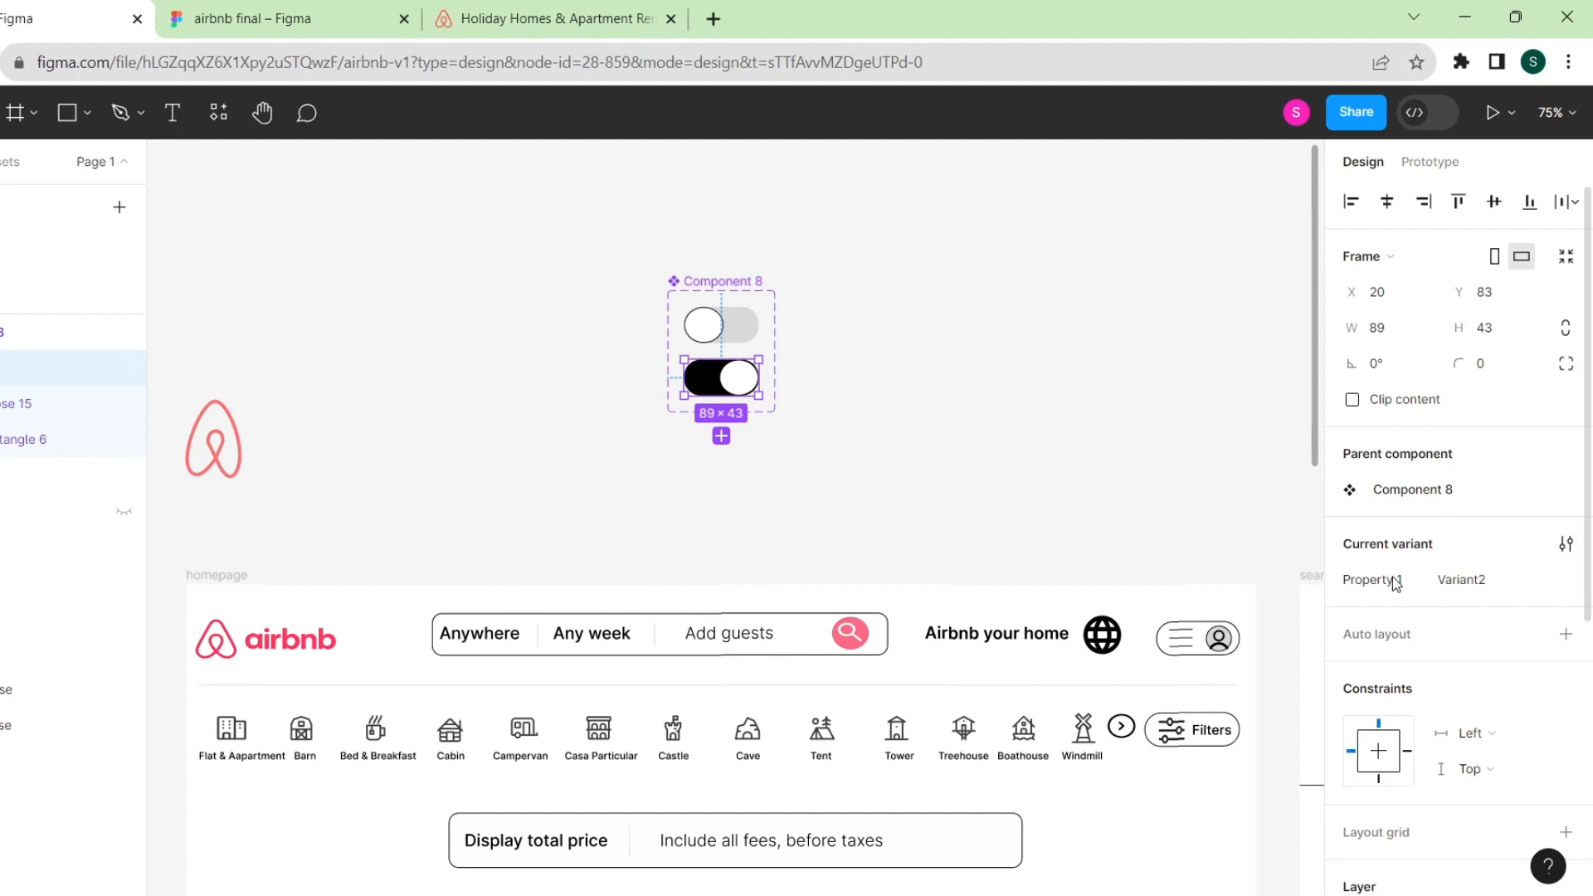
double_click(1397, 583)
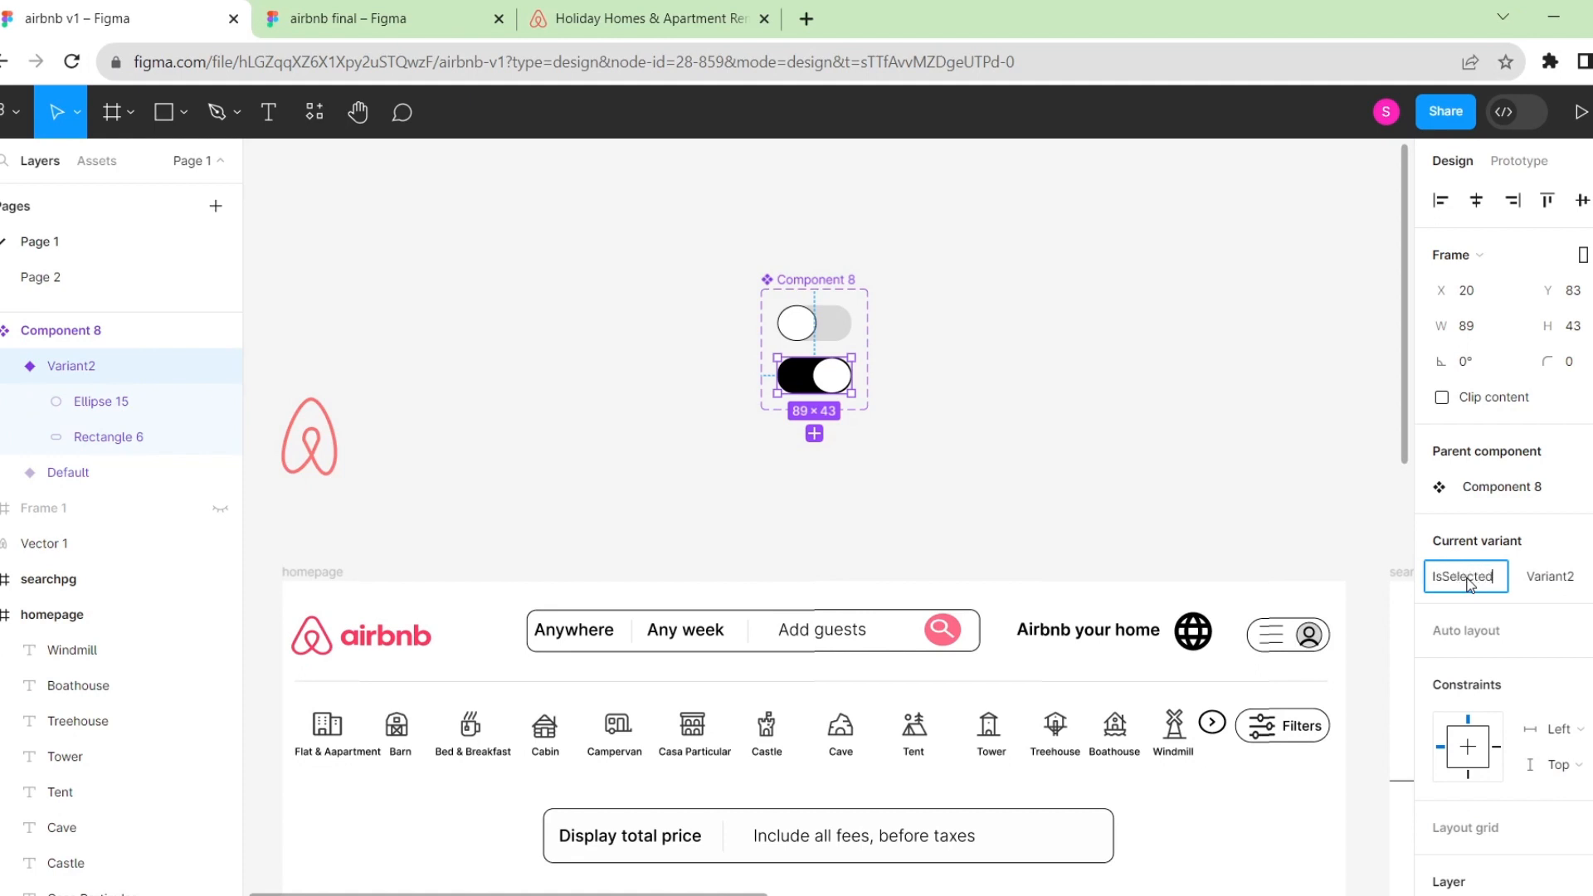
left_click_drag(1526, 576, 1565, 584)
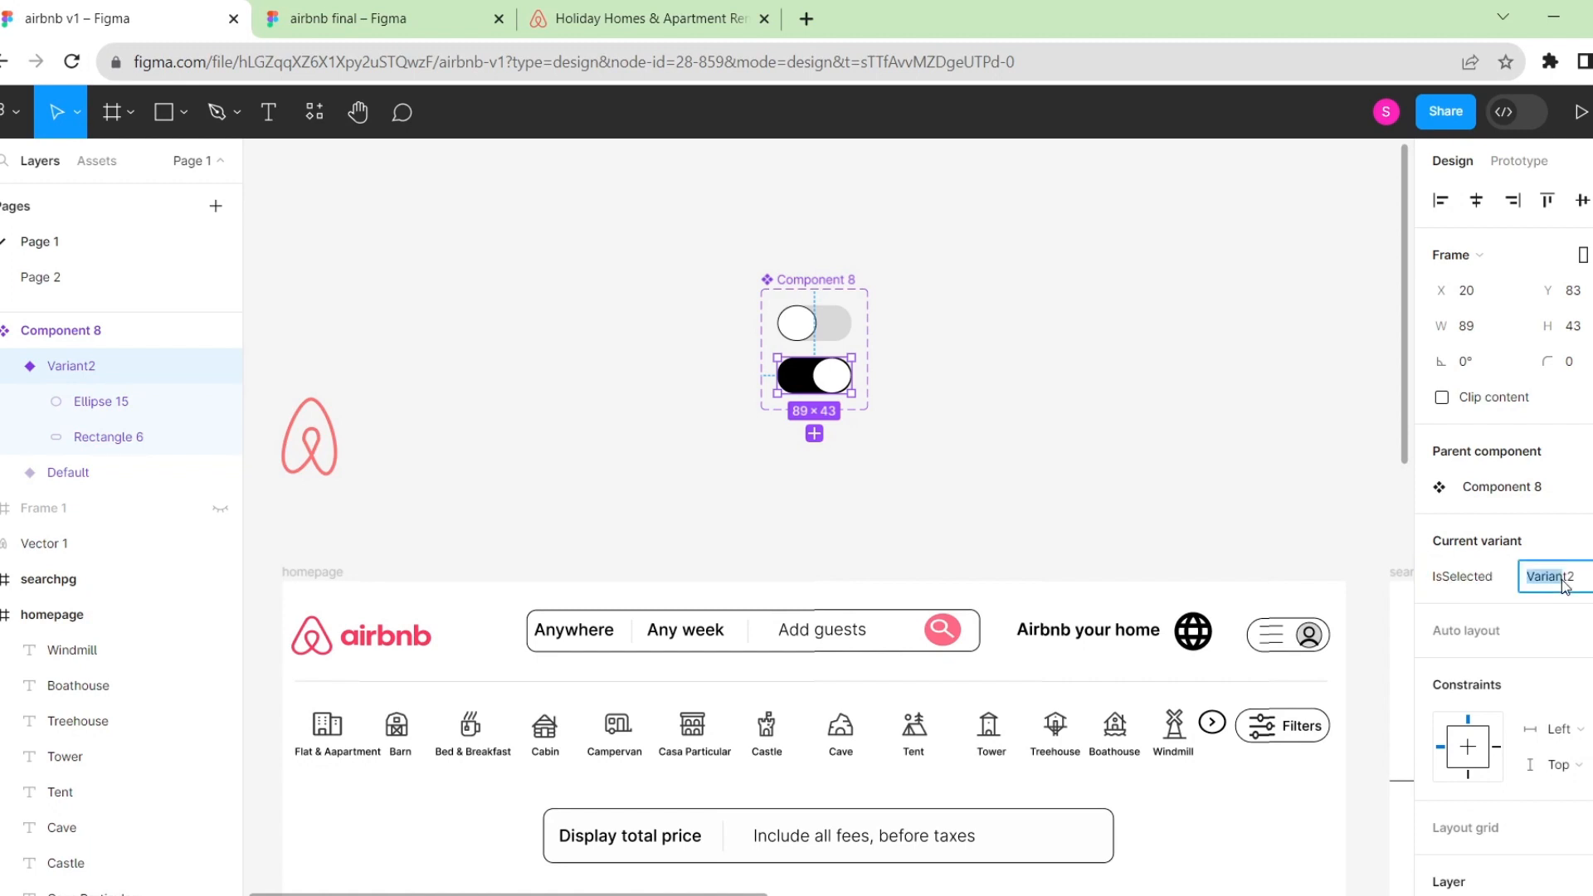
double_click(1578, 585)
key("BackSpace")
left_click(818, 330)
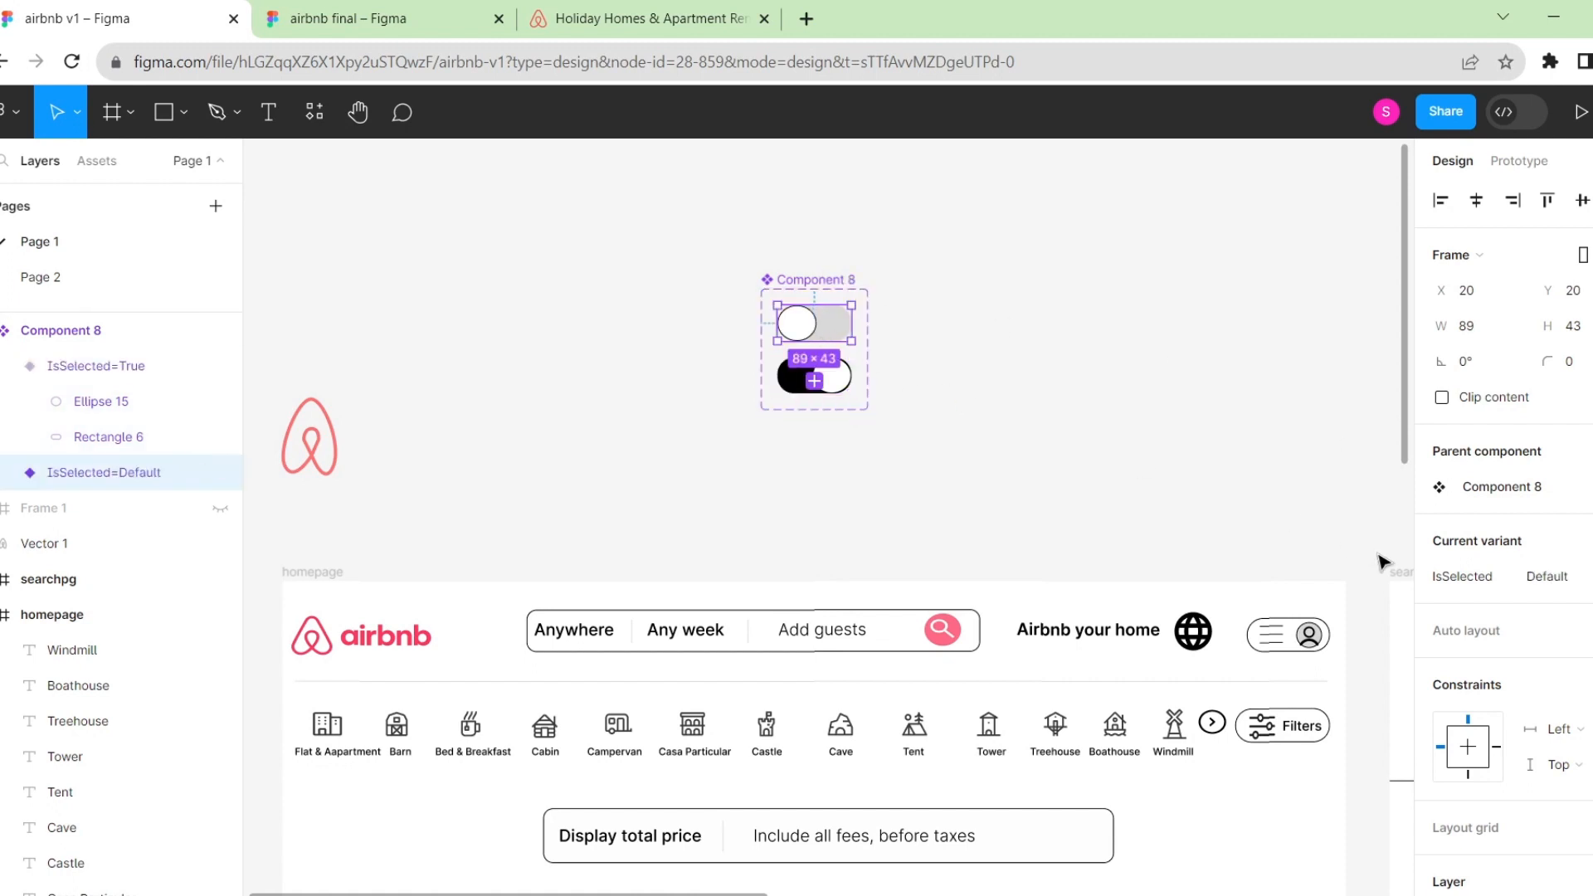
Set the IsSelected value of the grey toggle variant to False.
left_click(1585, 588)
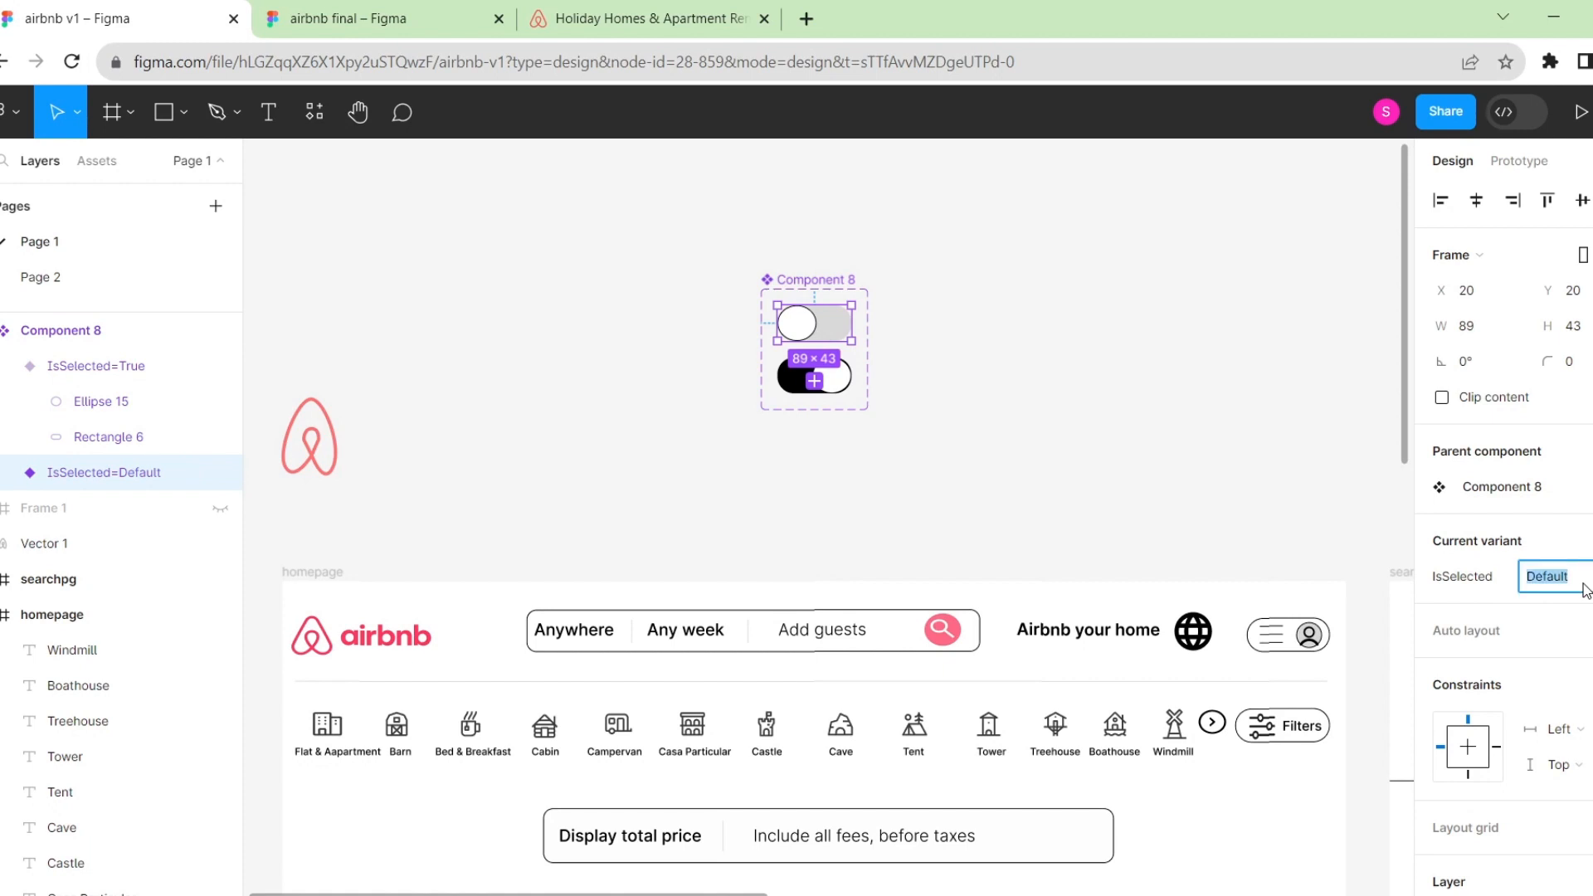
key("BackSpace")
type("False")
left_click(1231, 429)
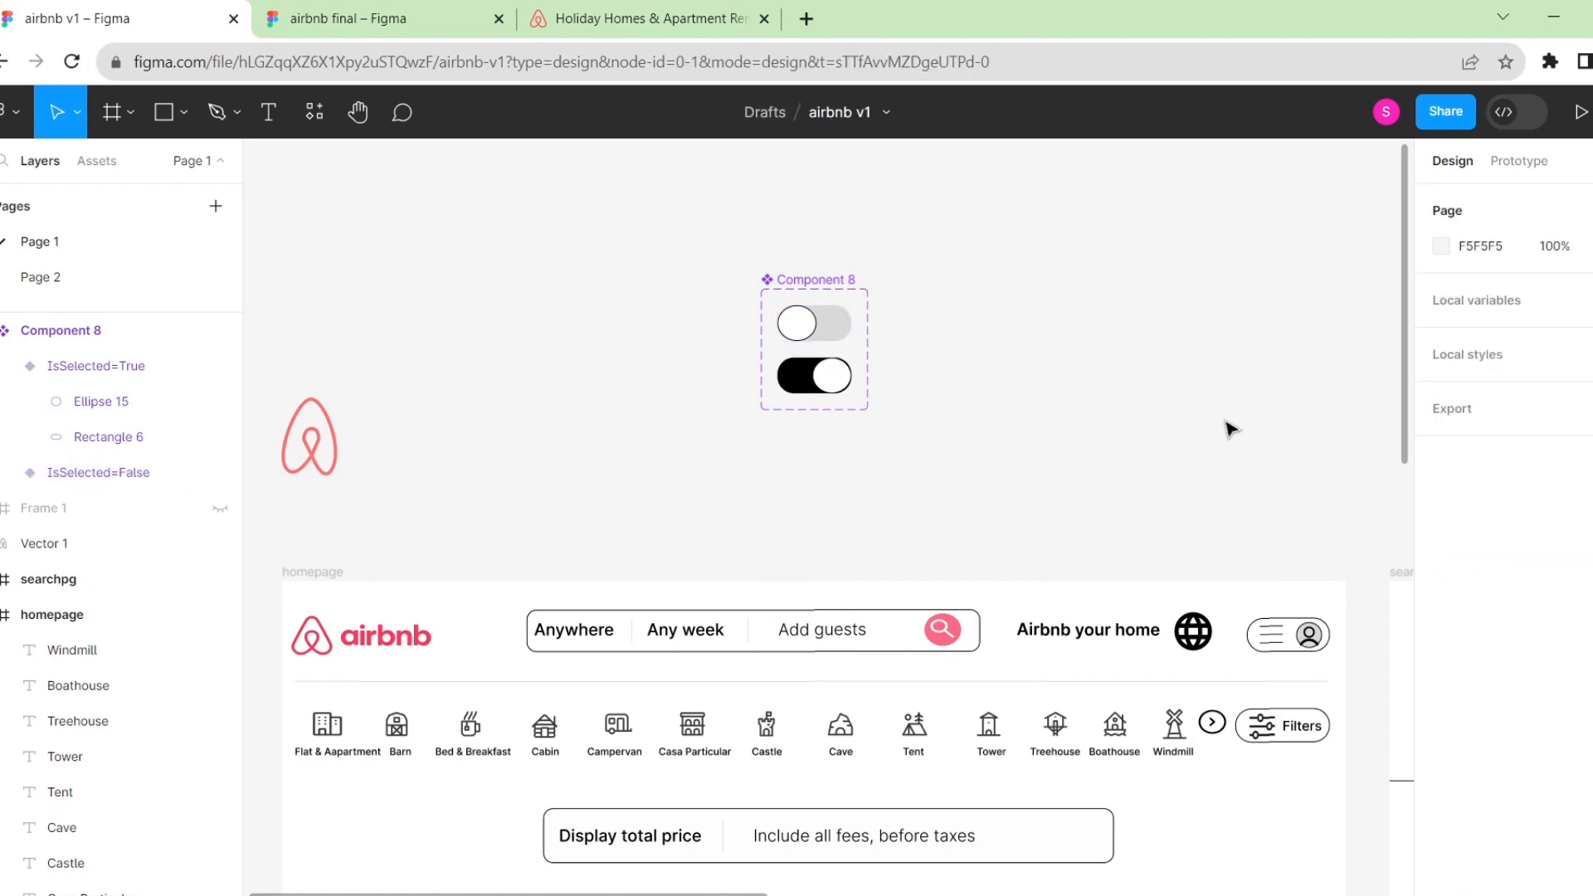
Place an instance of the toggle component inside the homepage's Display total price bar, after the fees text, at about X 887.
scroll(1231, 429, "down", 3)
scroll(1231, 429, "up", 1)
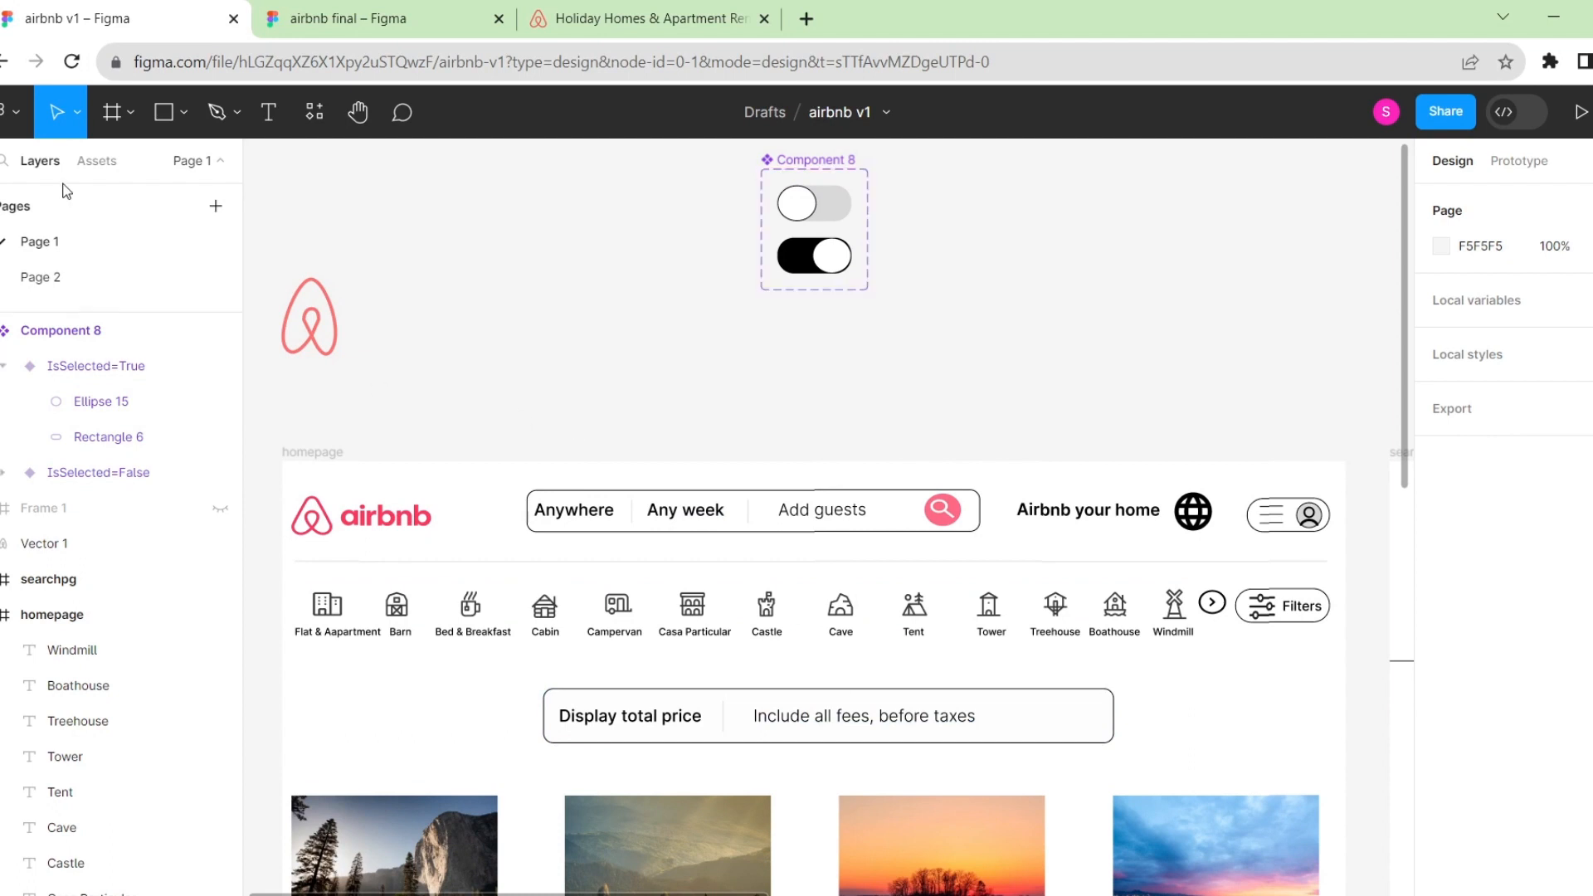
left_click(98, 168)
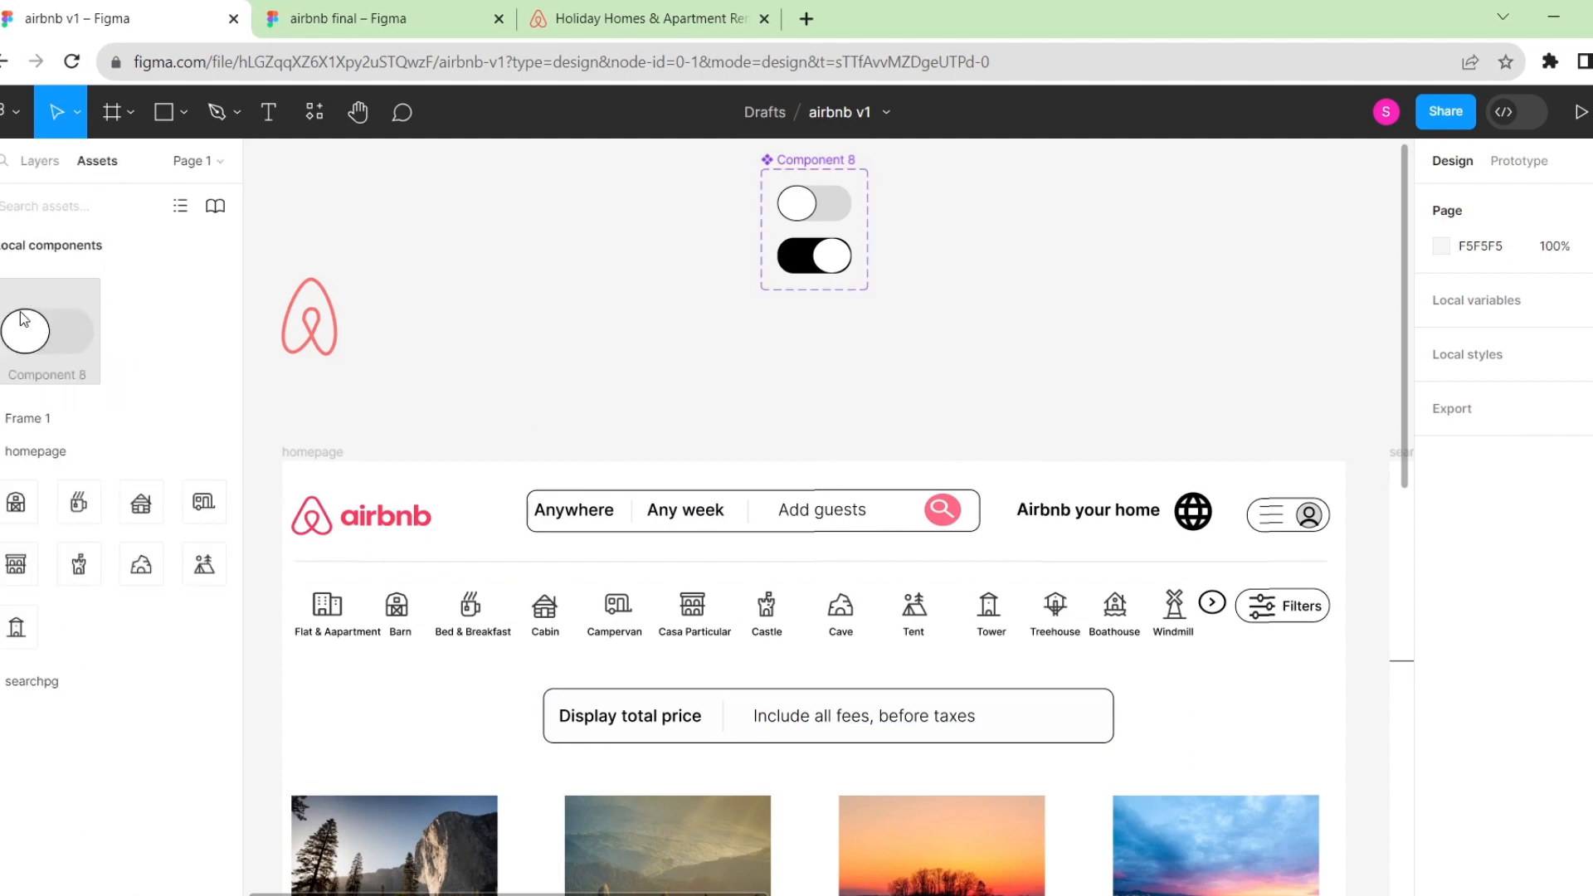
left_click_drag(20, 332, 1041, 715)
scroll(1145, 734, "down", 2)
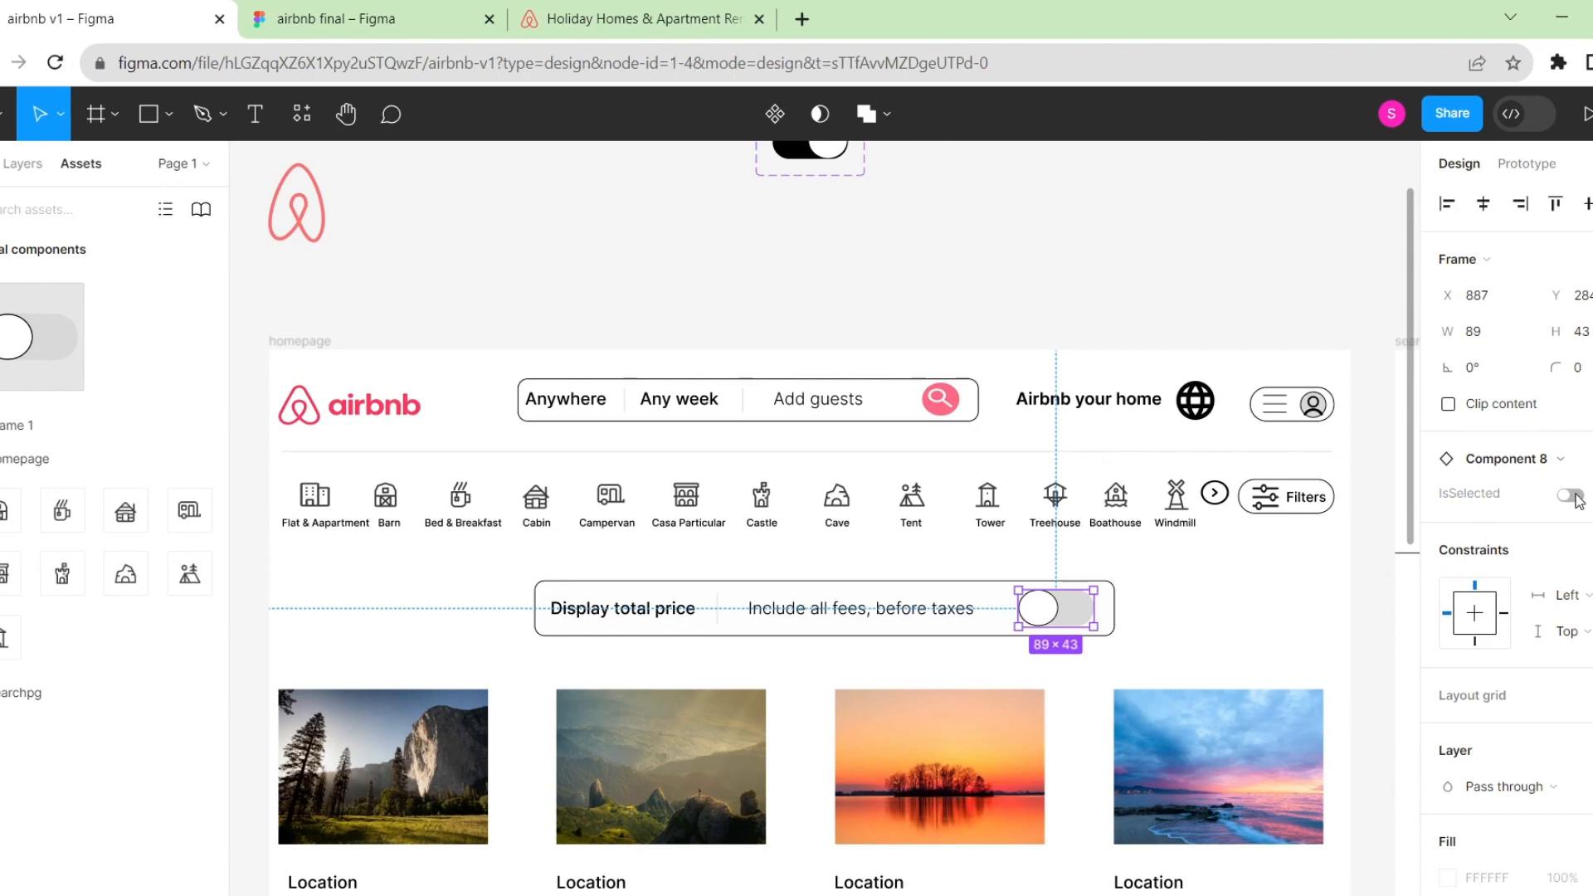
Switch the placed toggle's IsSelected property on and back off to test both variants.
left_click(1570, 495)
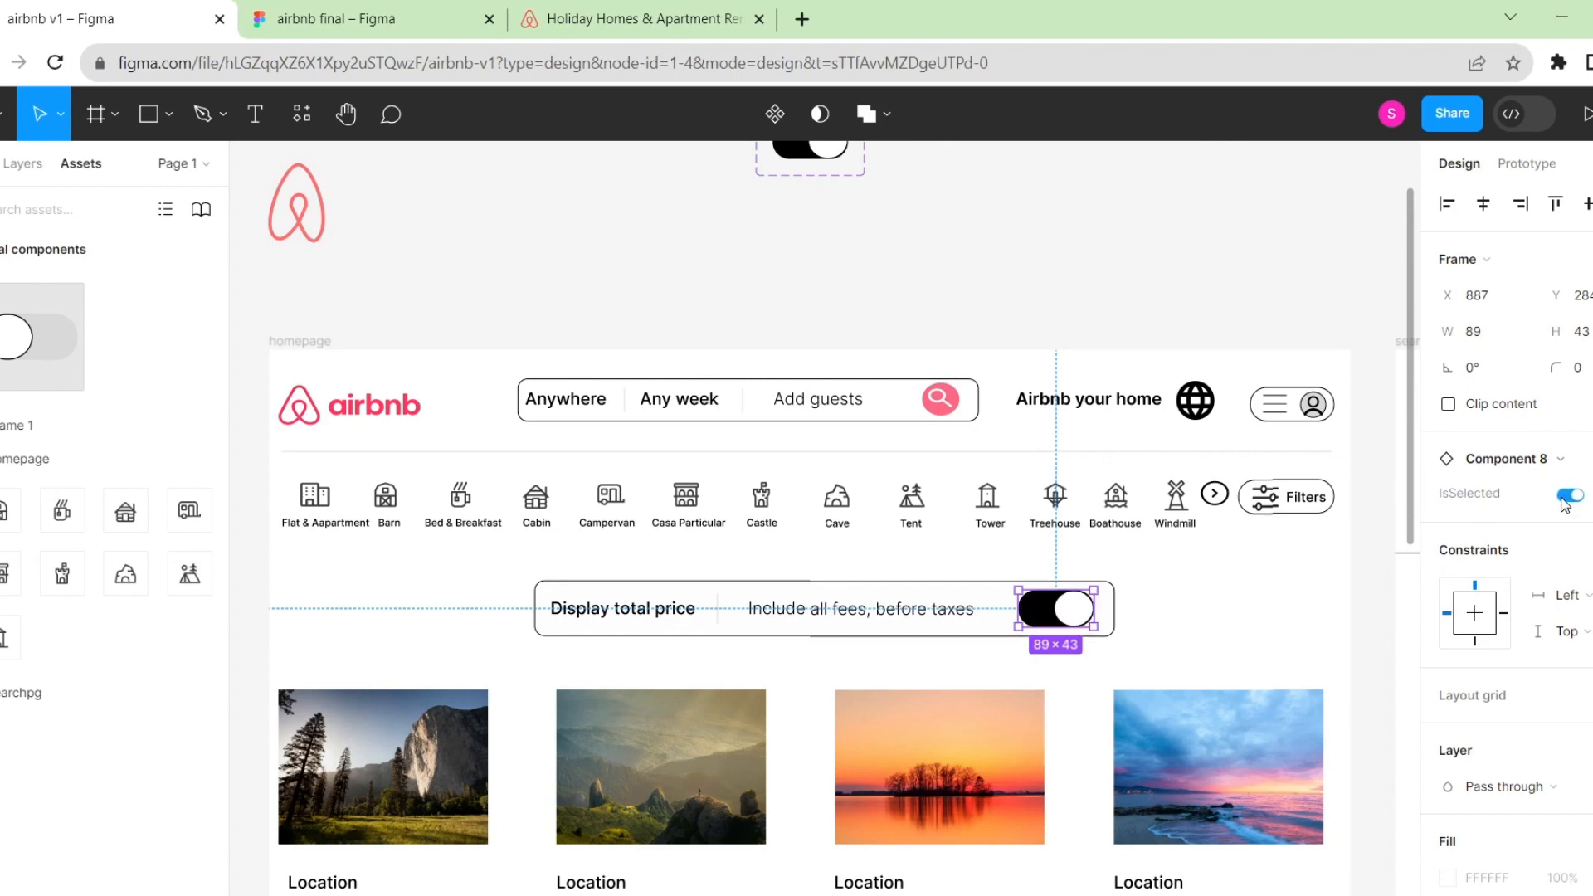
left_click(1567, 498)
scroll(1183, 615, "down", 3)
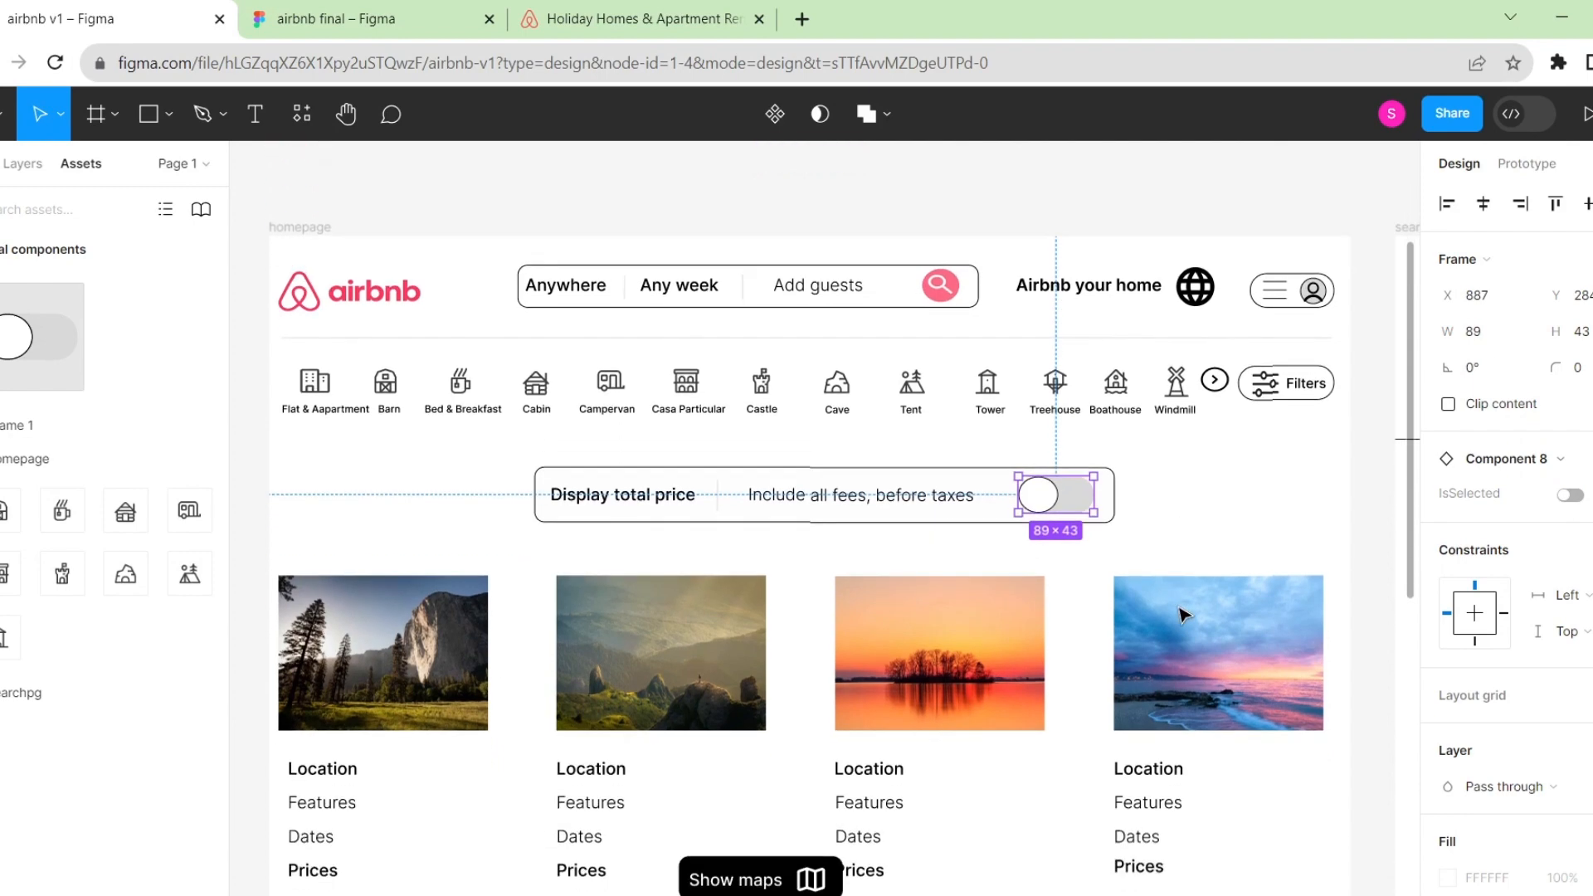
Review the homepage design and examine the searchpg wireframe's header, search bar, price bar and listing placeholders.
scroll(1182, 615, "up", 2)
scroll(1182, 614, "down", 6)
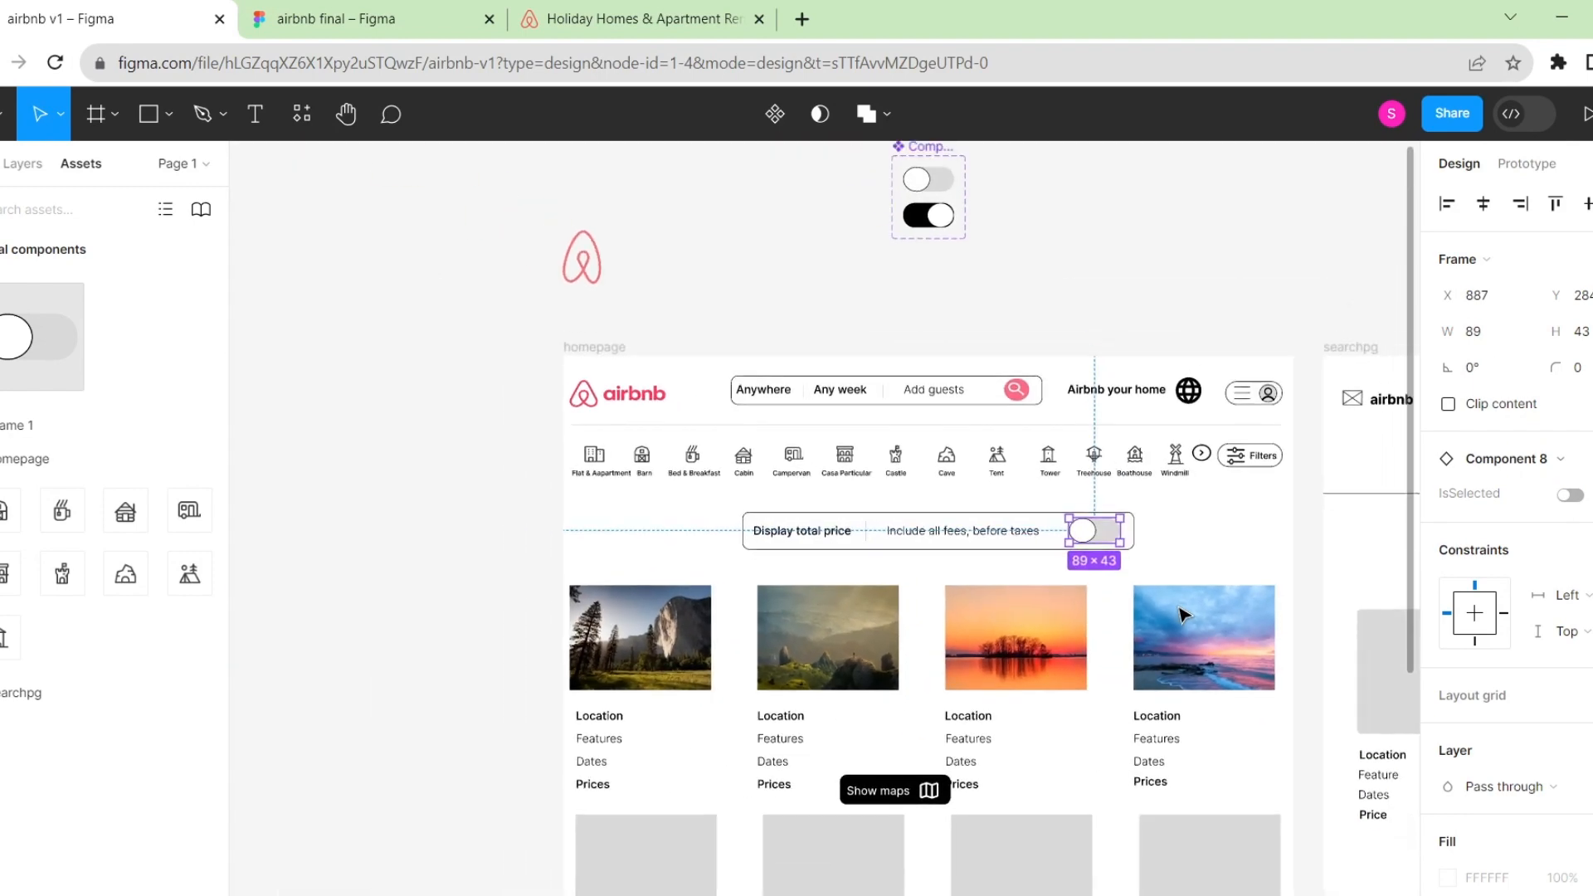
scroll(1183, 615, "right", 3)
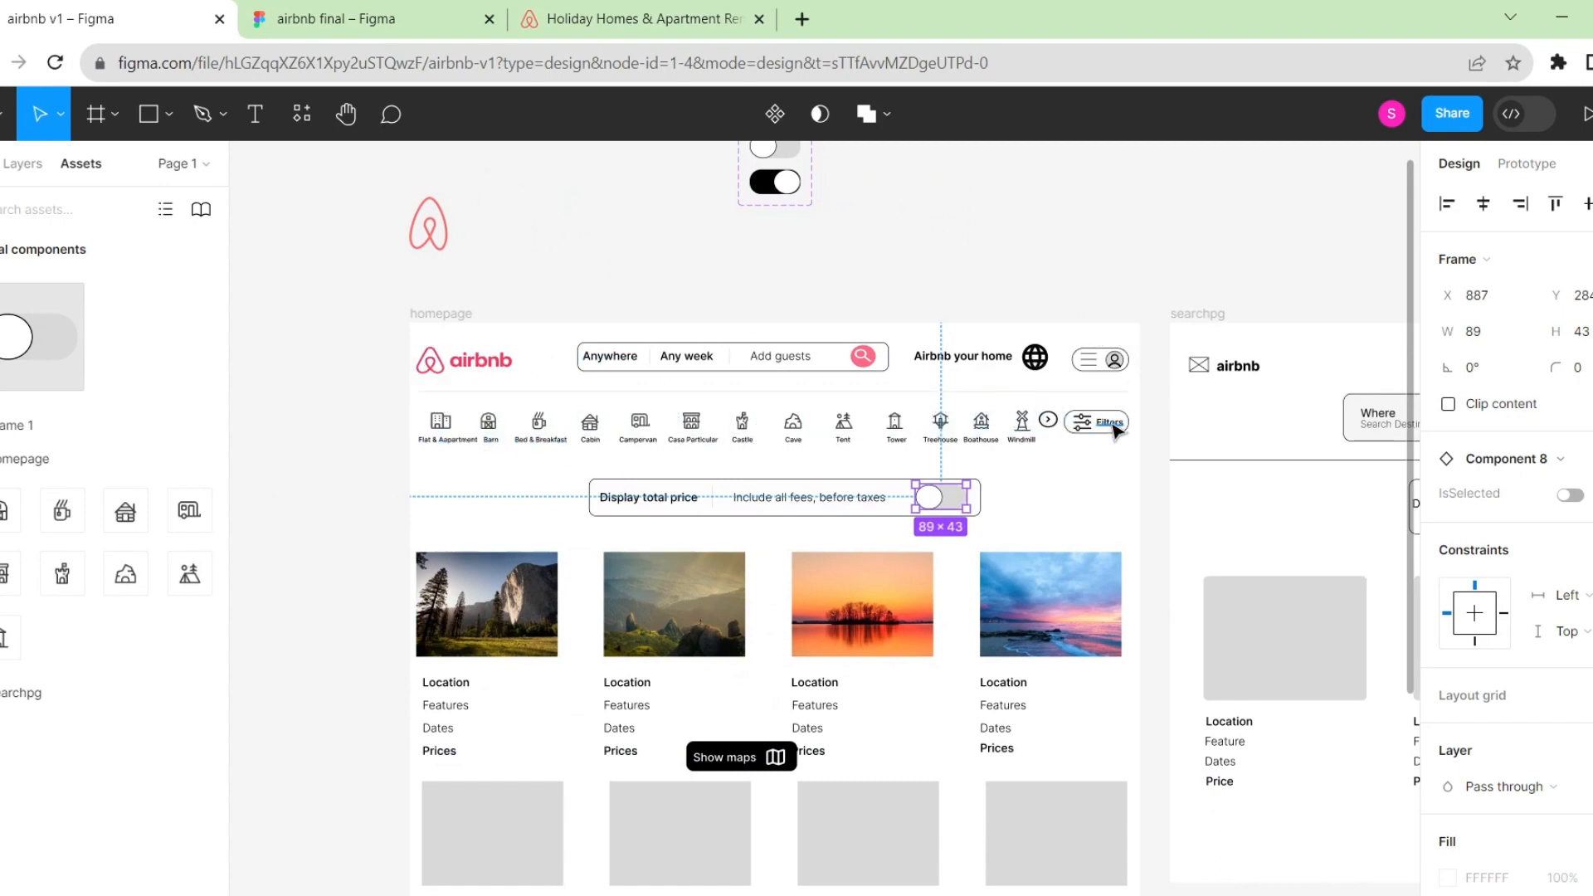
left_click(1099, 268)
scroll(1102, 266, "right", 6)
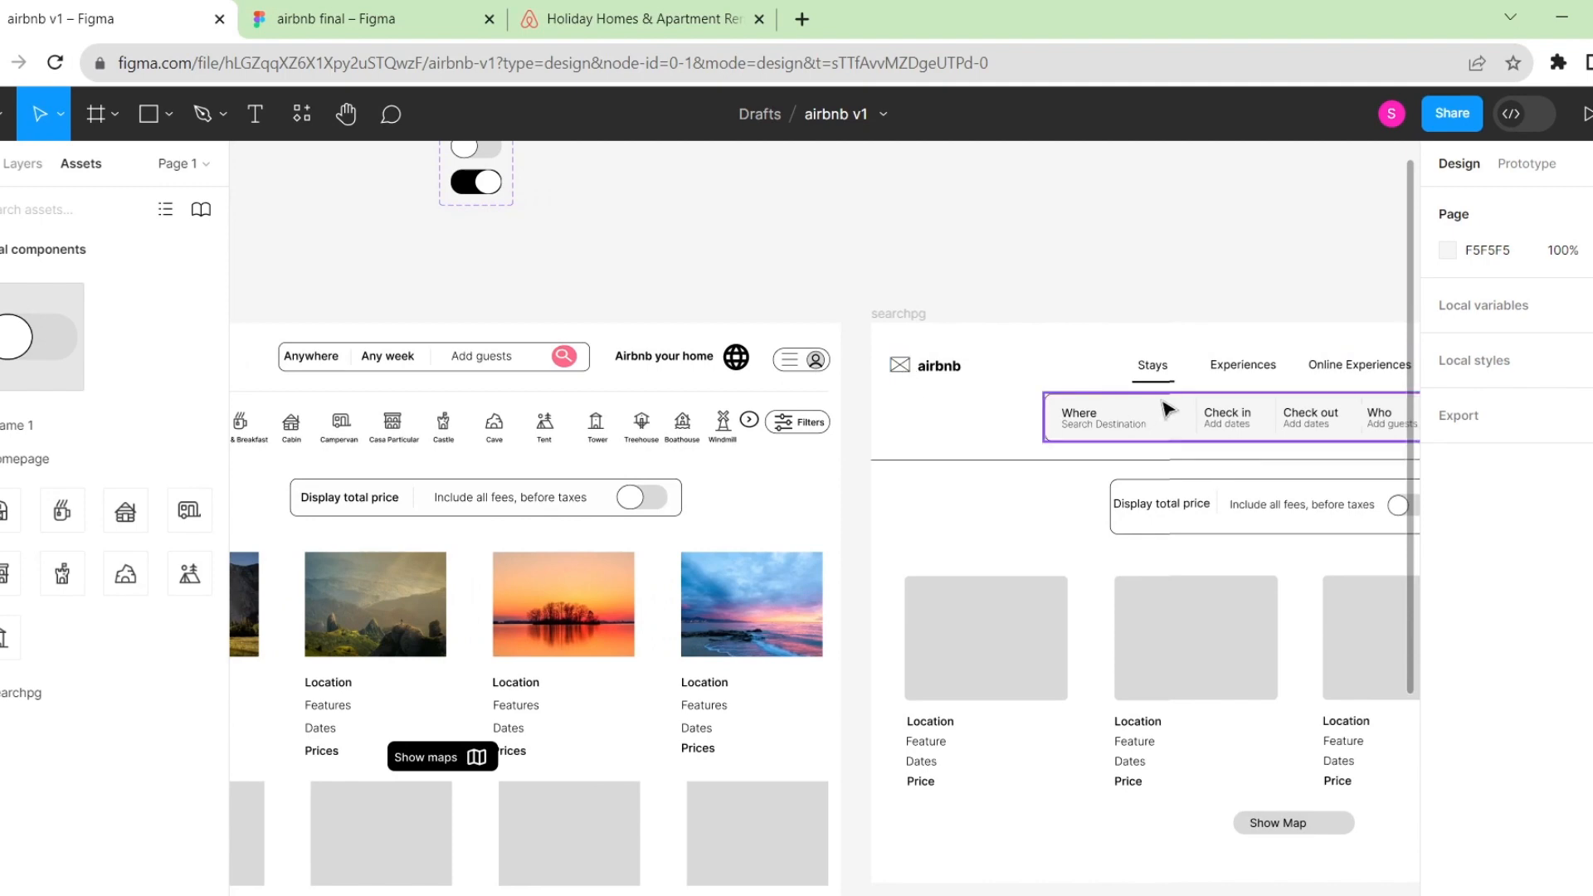
scroll(998, 347, "right", 4)
scroll(998, 347, "left", 11)
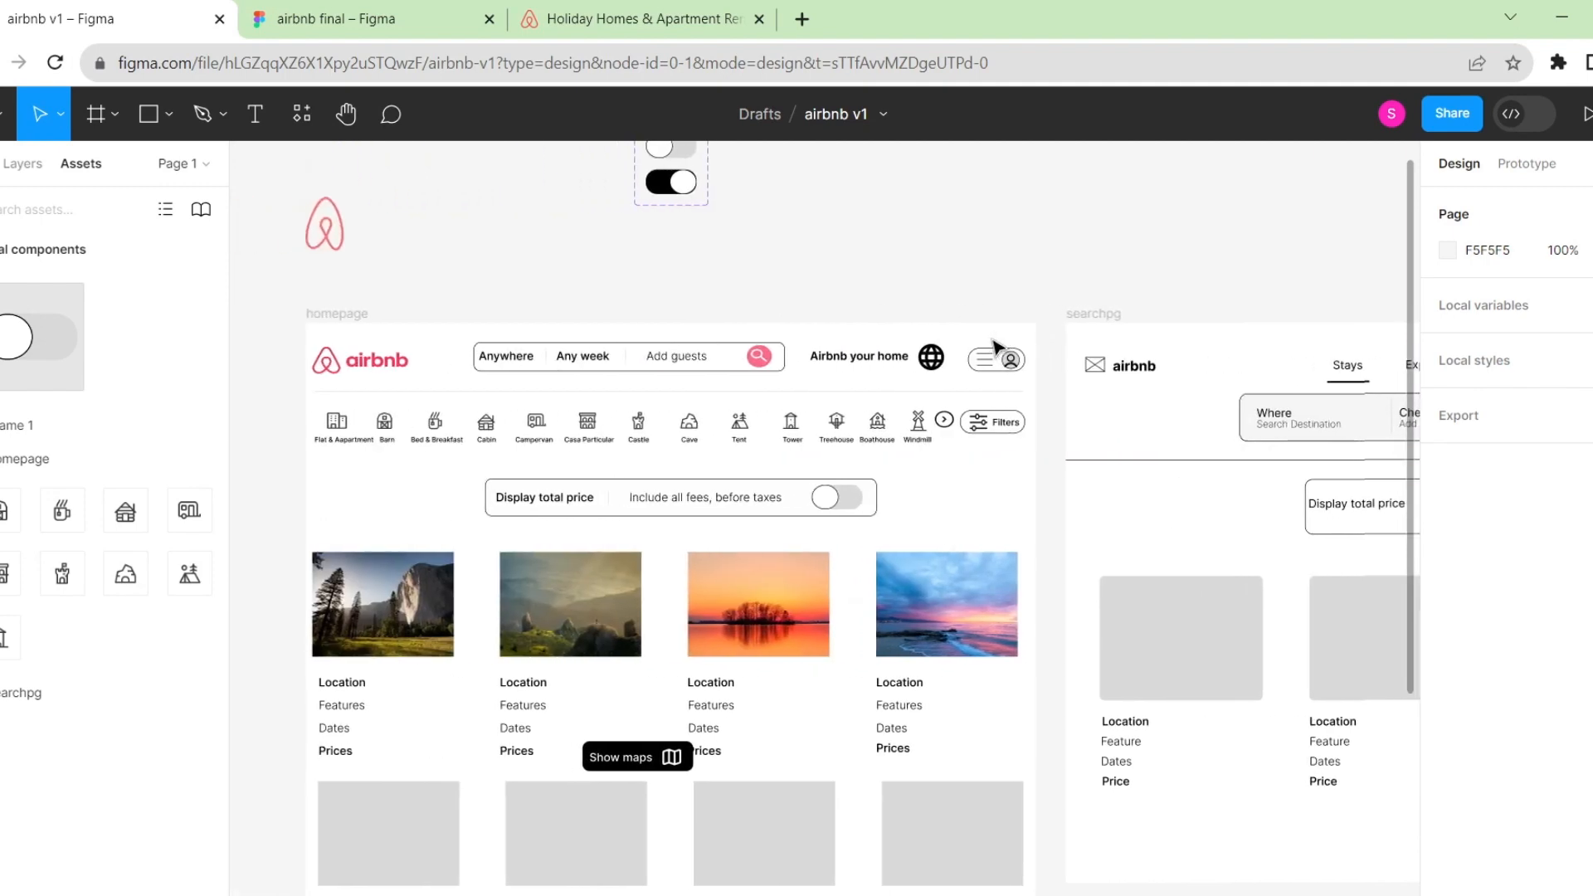
scroll(998, 347, "down", 4)
scroll(998, 347, "right", 12)
scroll(997, 346, "up", 5)
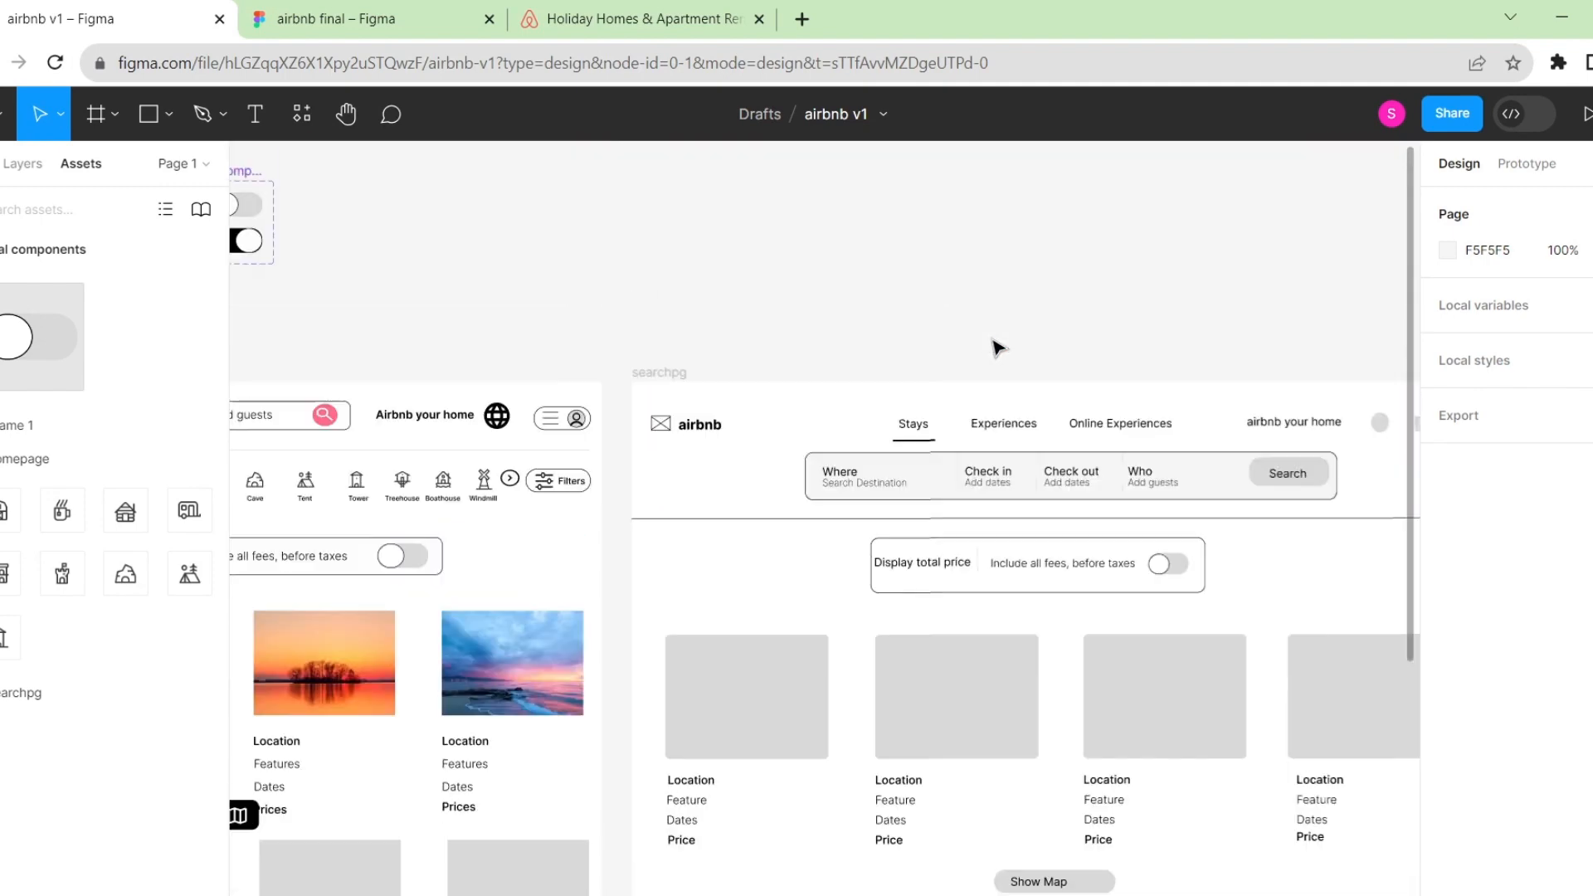
scroll(570, 364, "down", 3)
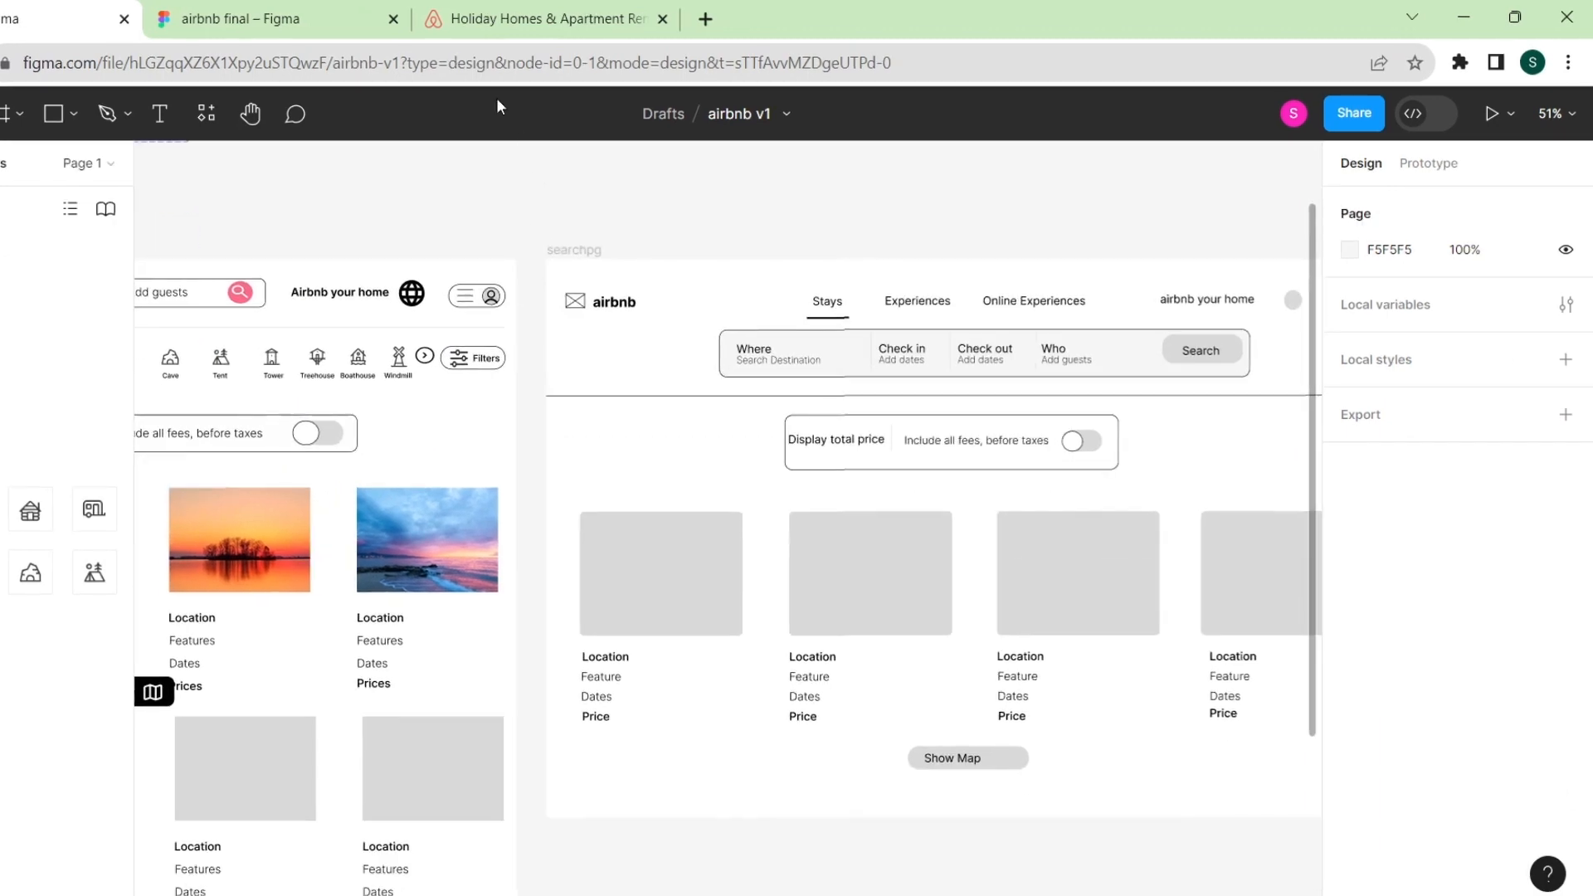
Switch to the airbnb final file and examine the header, search bar and listings of the high-fi search page.
left_click(311, 22)
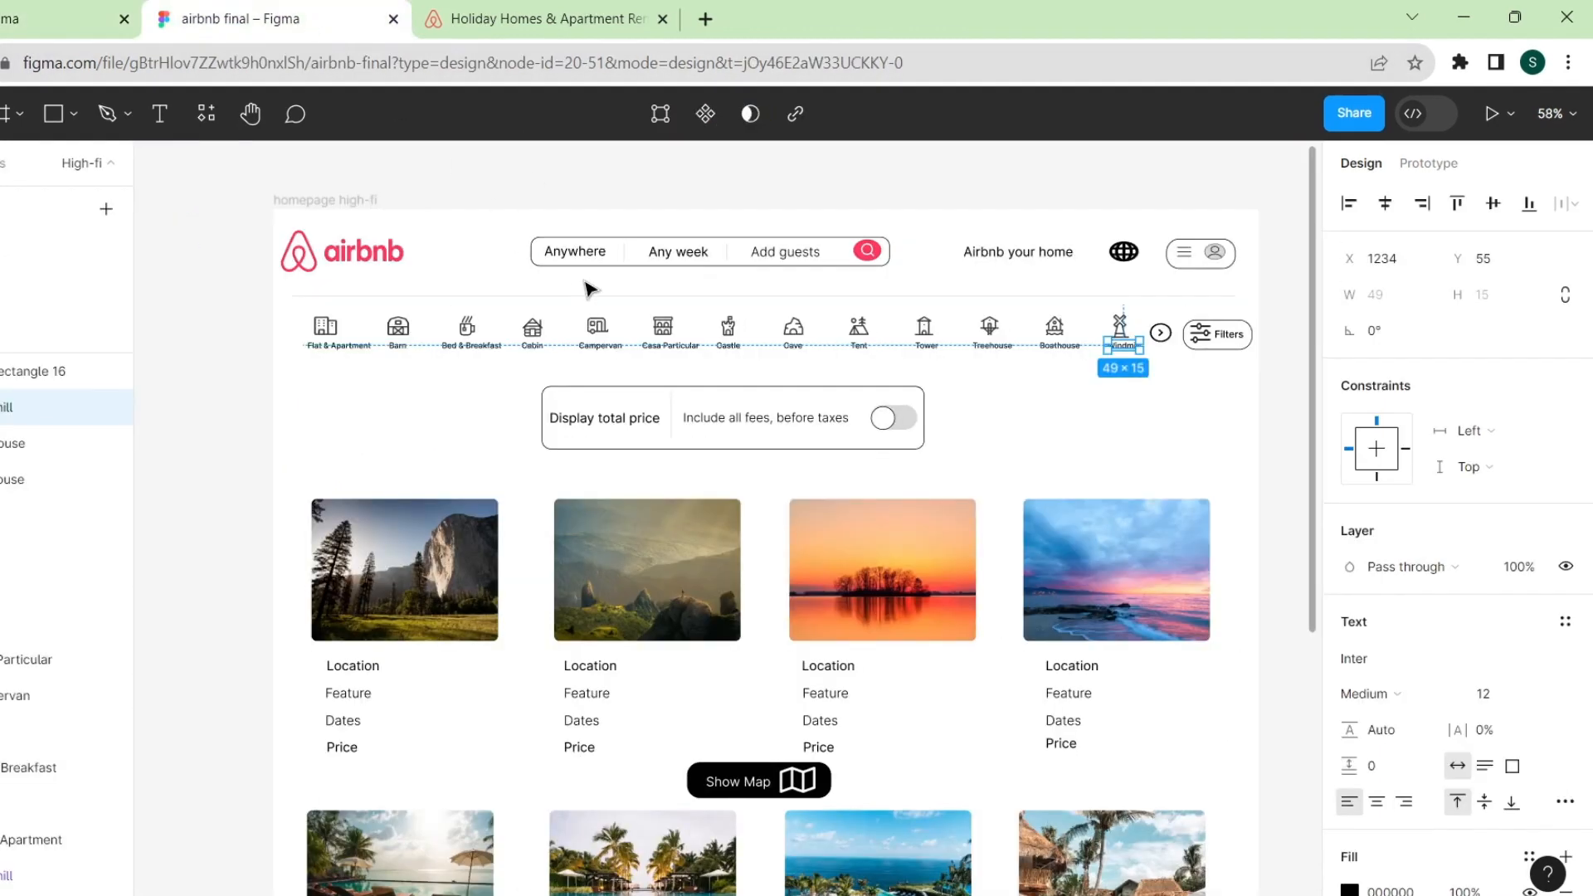
scroll(736, 185, "right", 12)
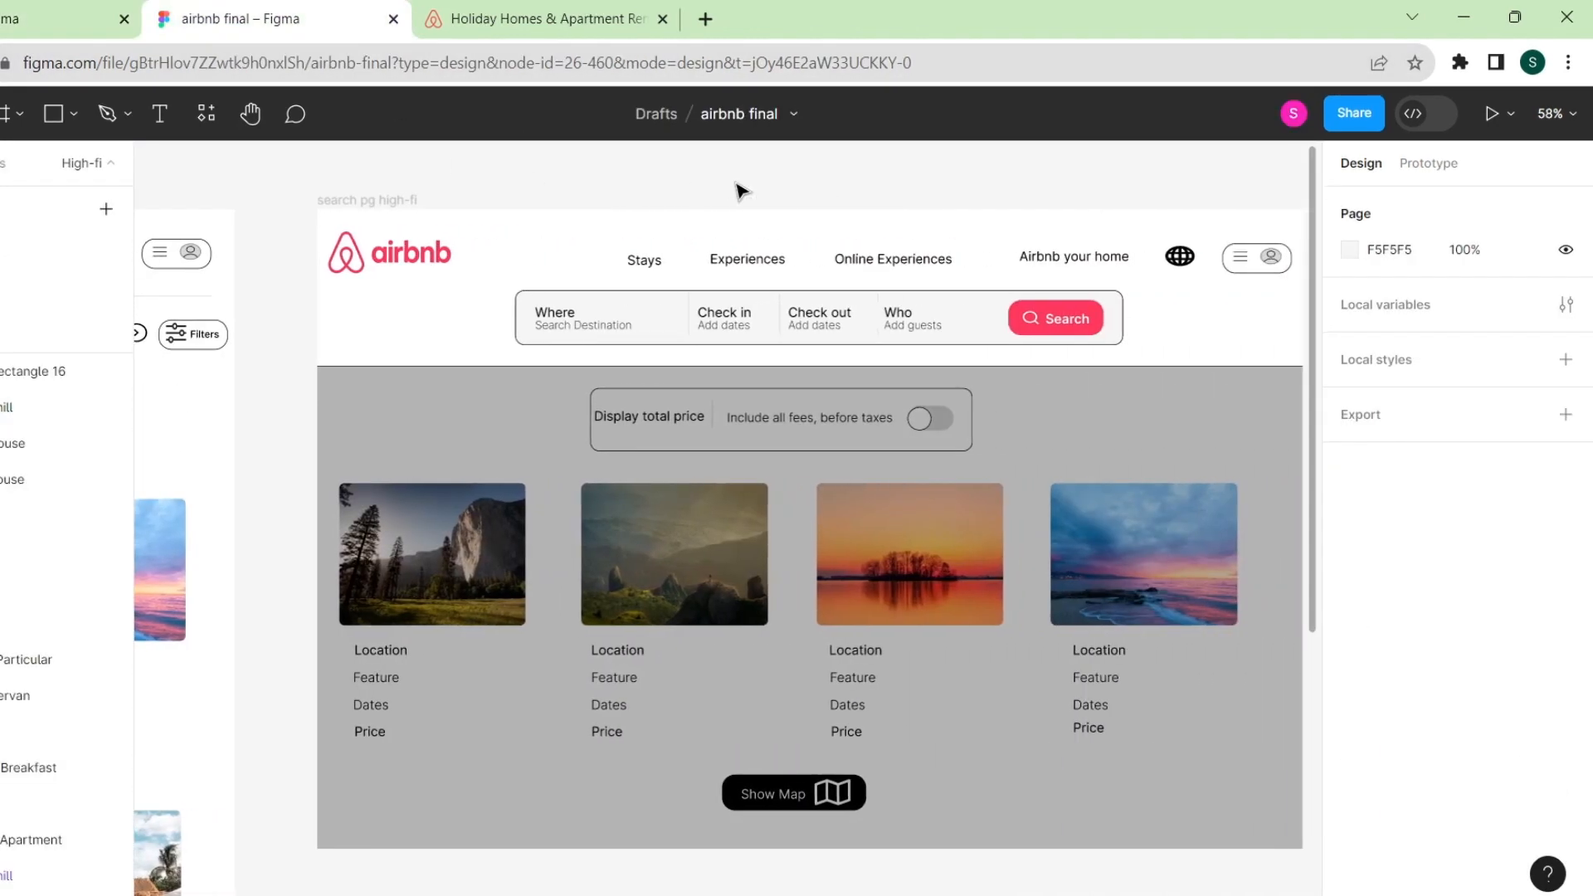
scroll(736, 185, "up", 3)
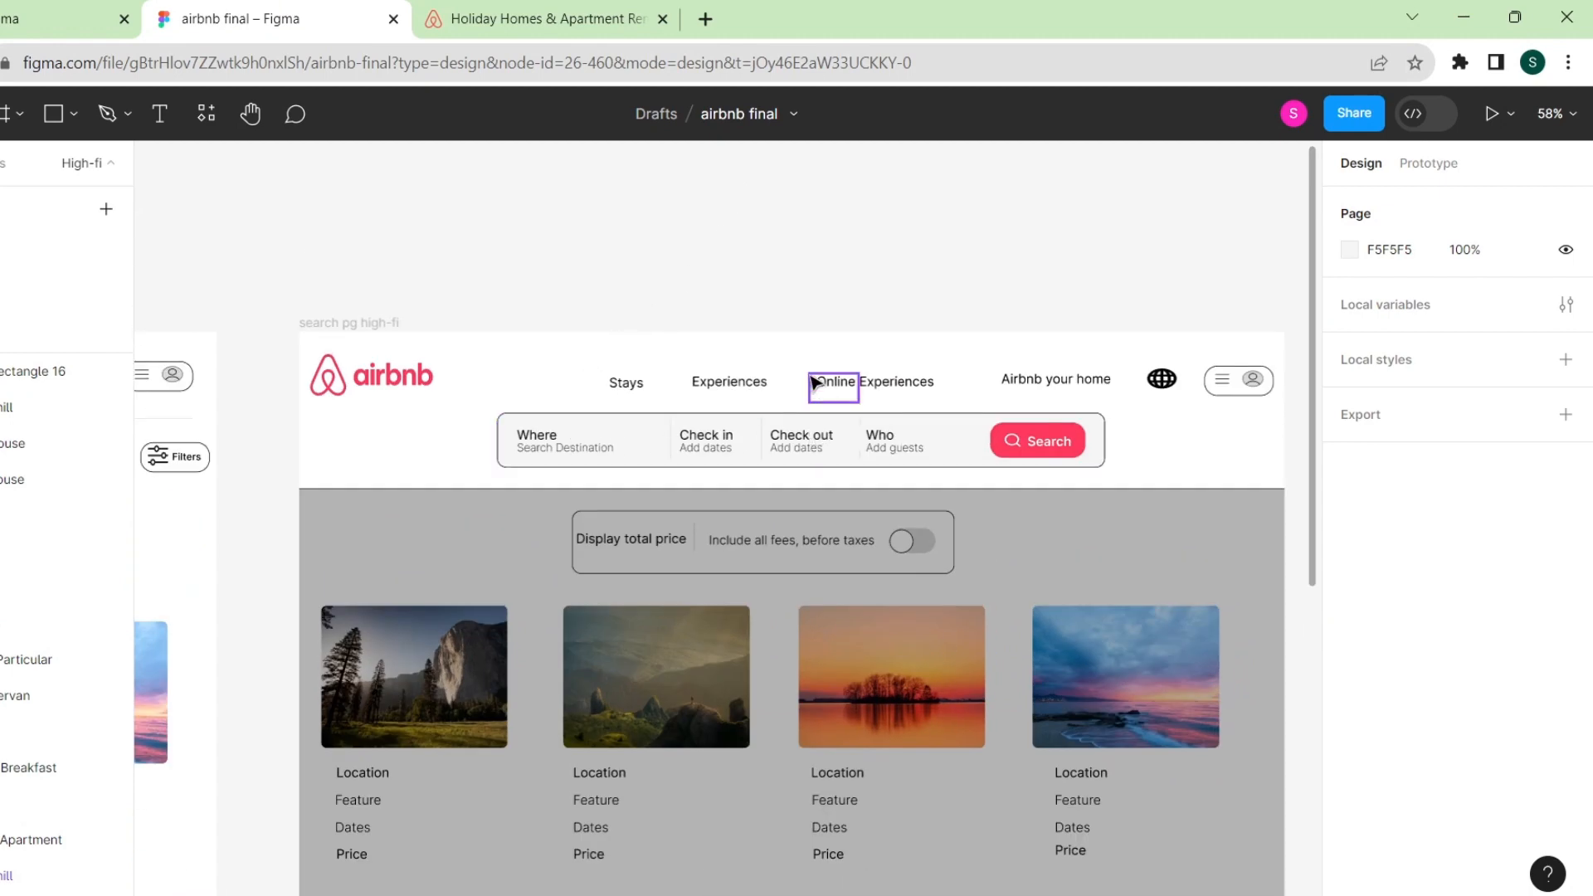
scroll(593, 309, "down", 3)
scroll(592, 309, "up", 1)
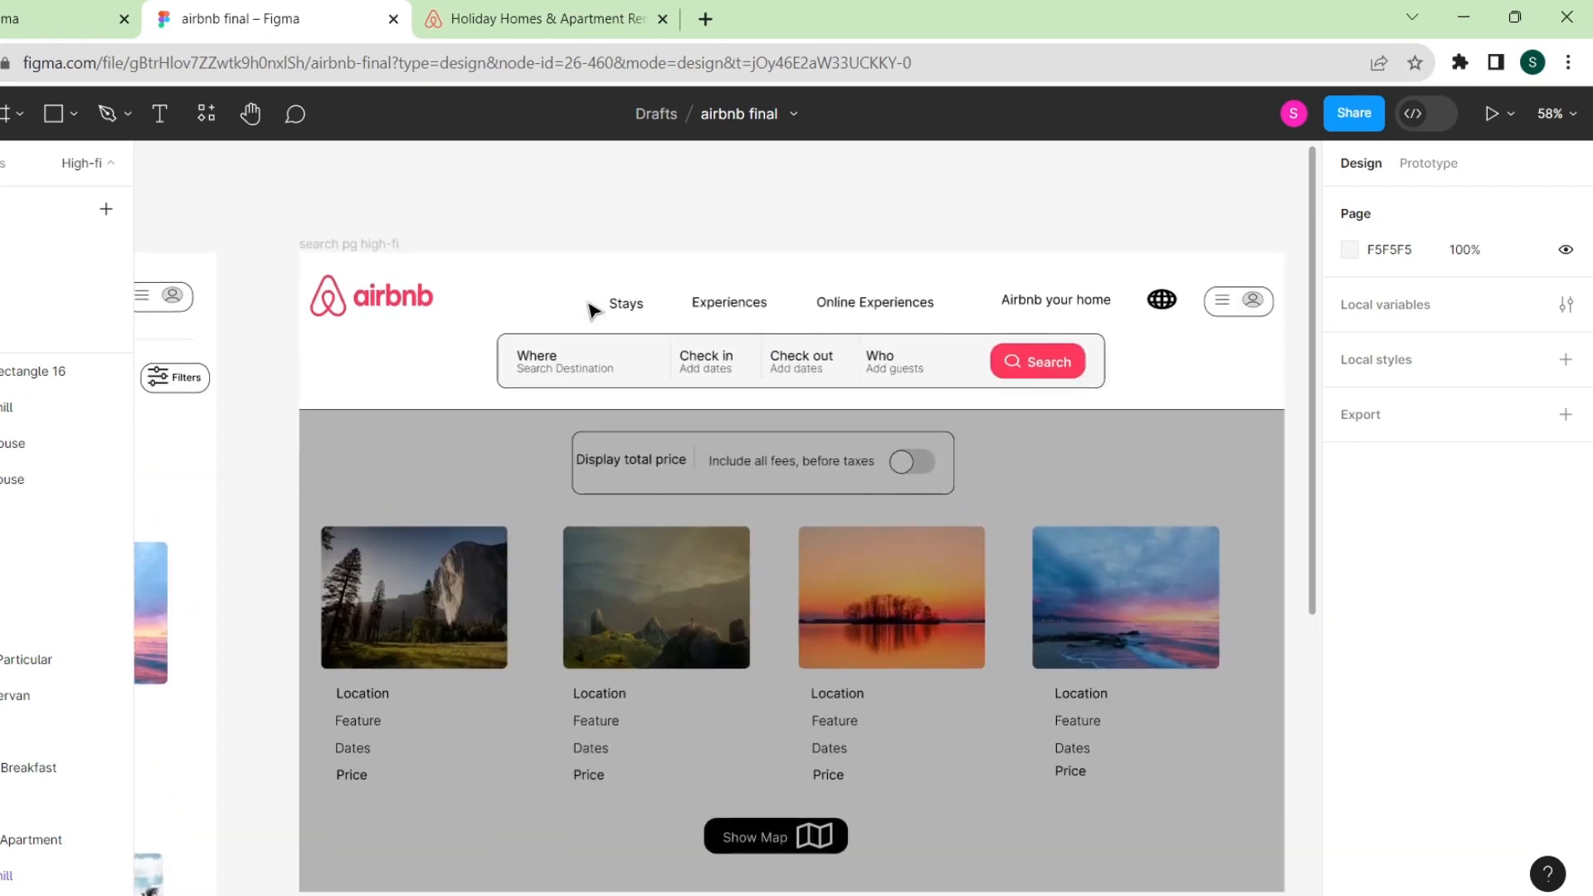
Inspect the fill colour and opacity of the overlay rectangle covering the listings on the high-fi search page.
left_click(497, 476)
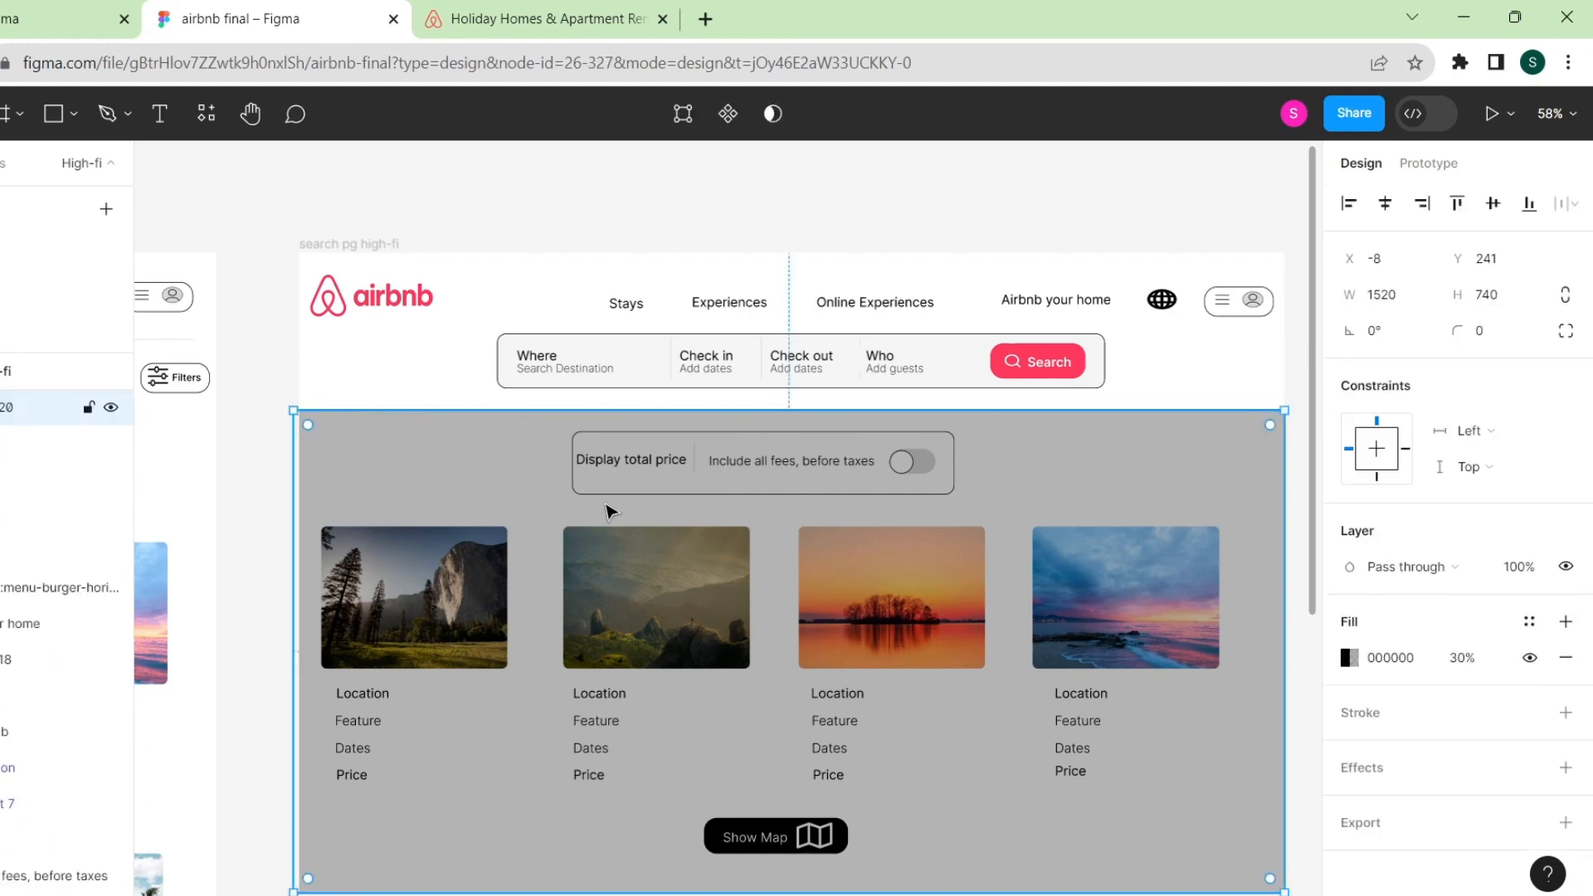
left_click(1349, 657)
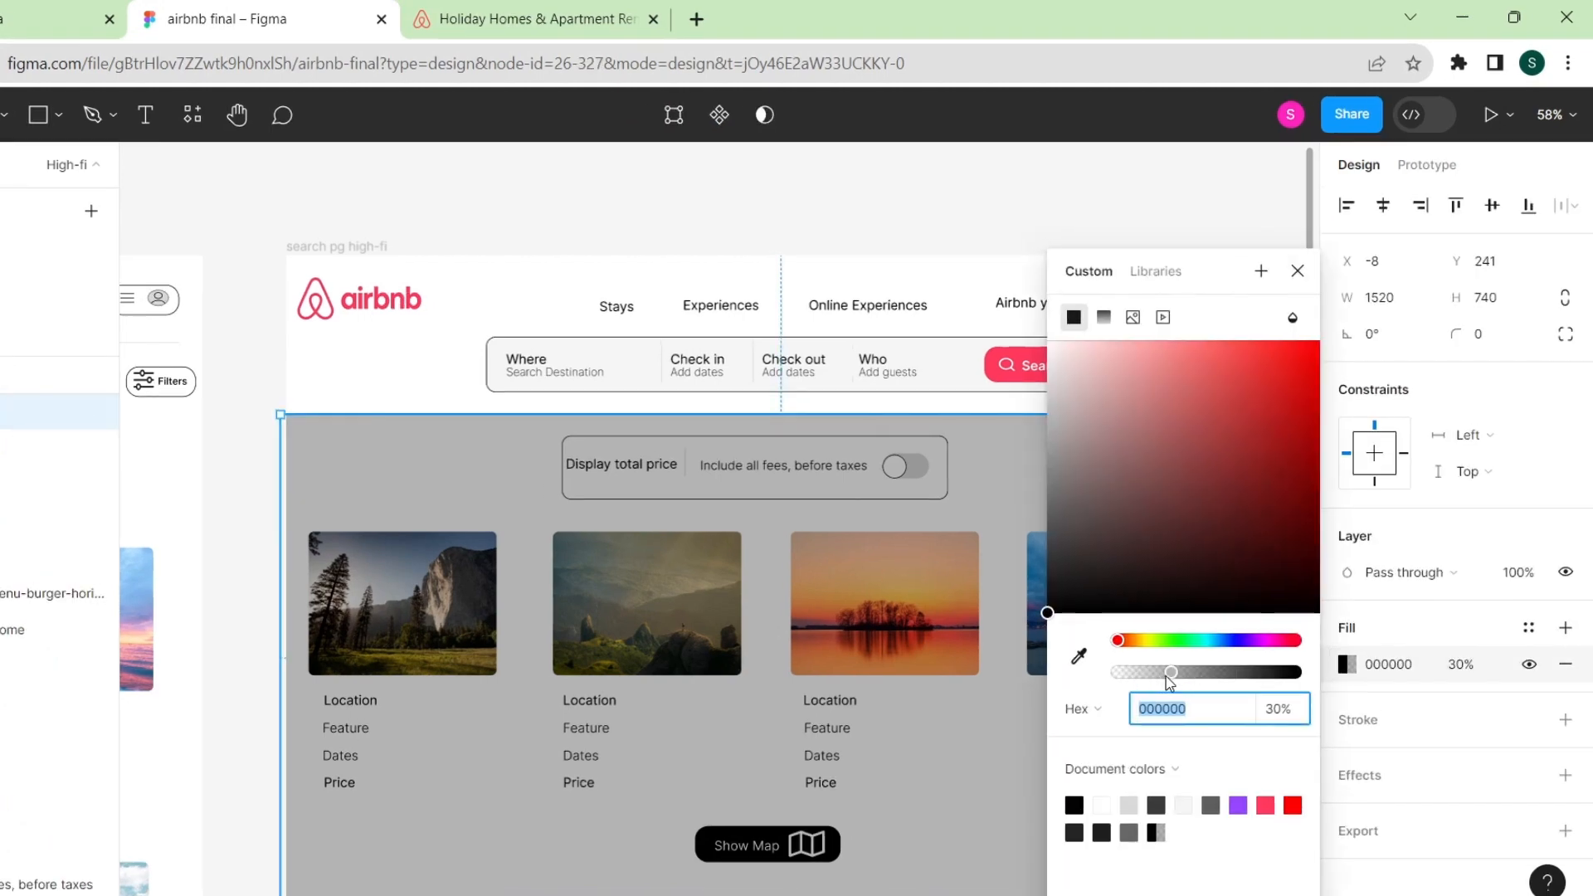
left_click(1113, 196)
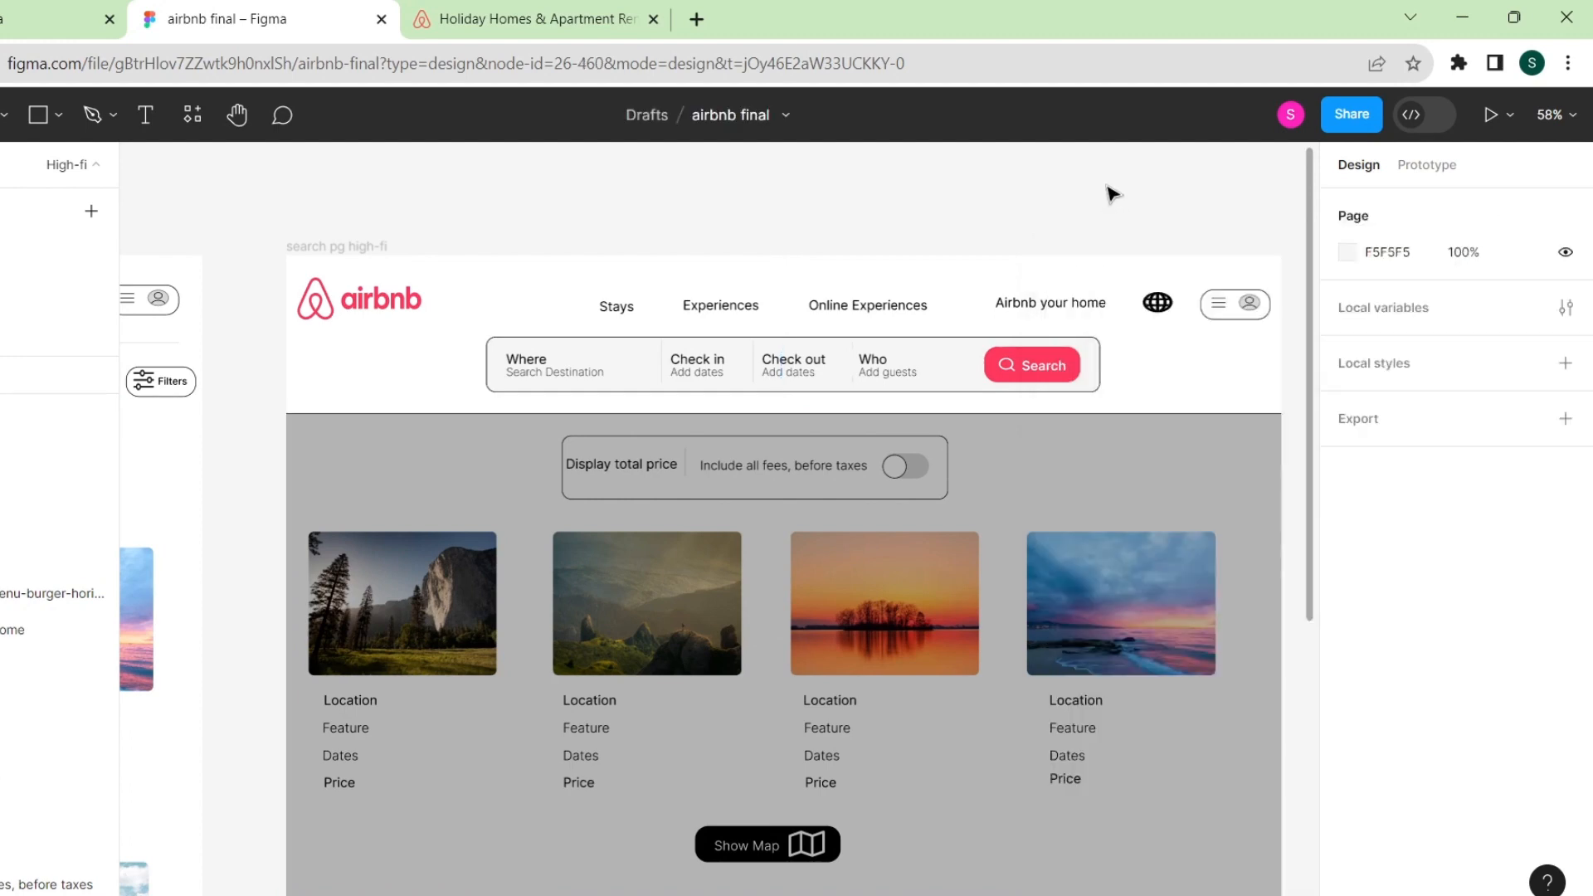
Inspect the main component of the Stays search option and return to the High-fi page.
left_click(614, 307)
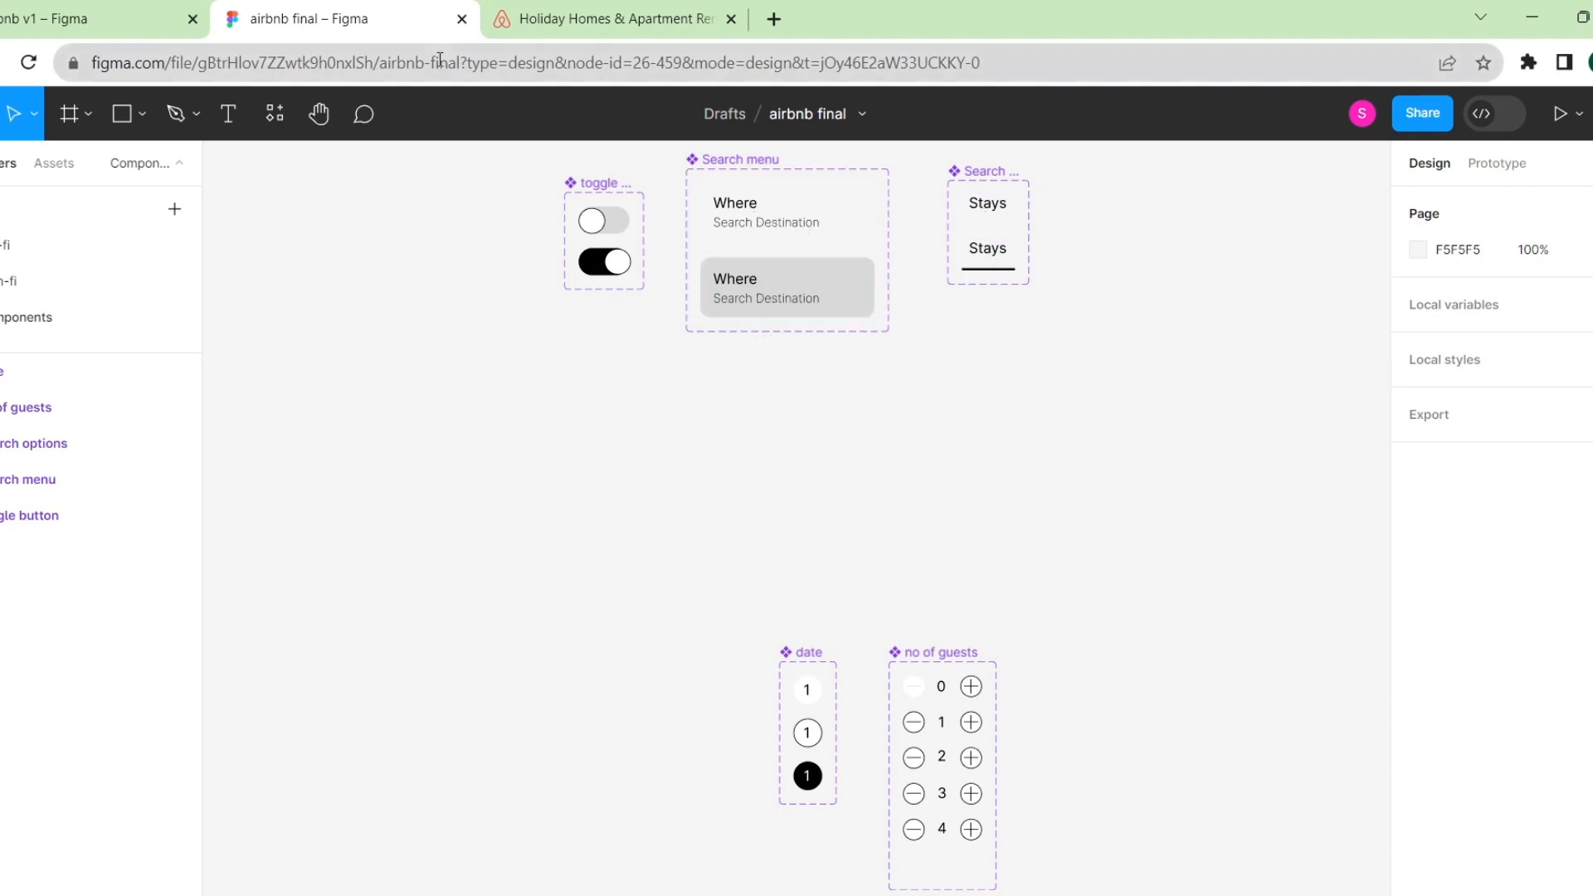
left_click(65, 289)
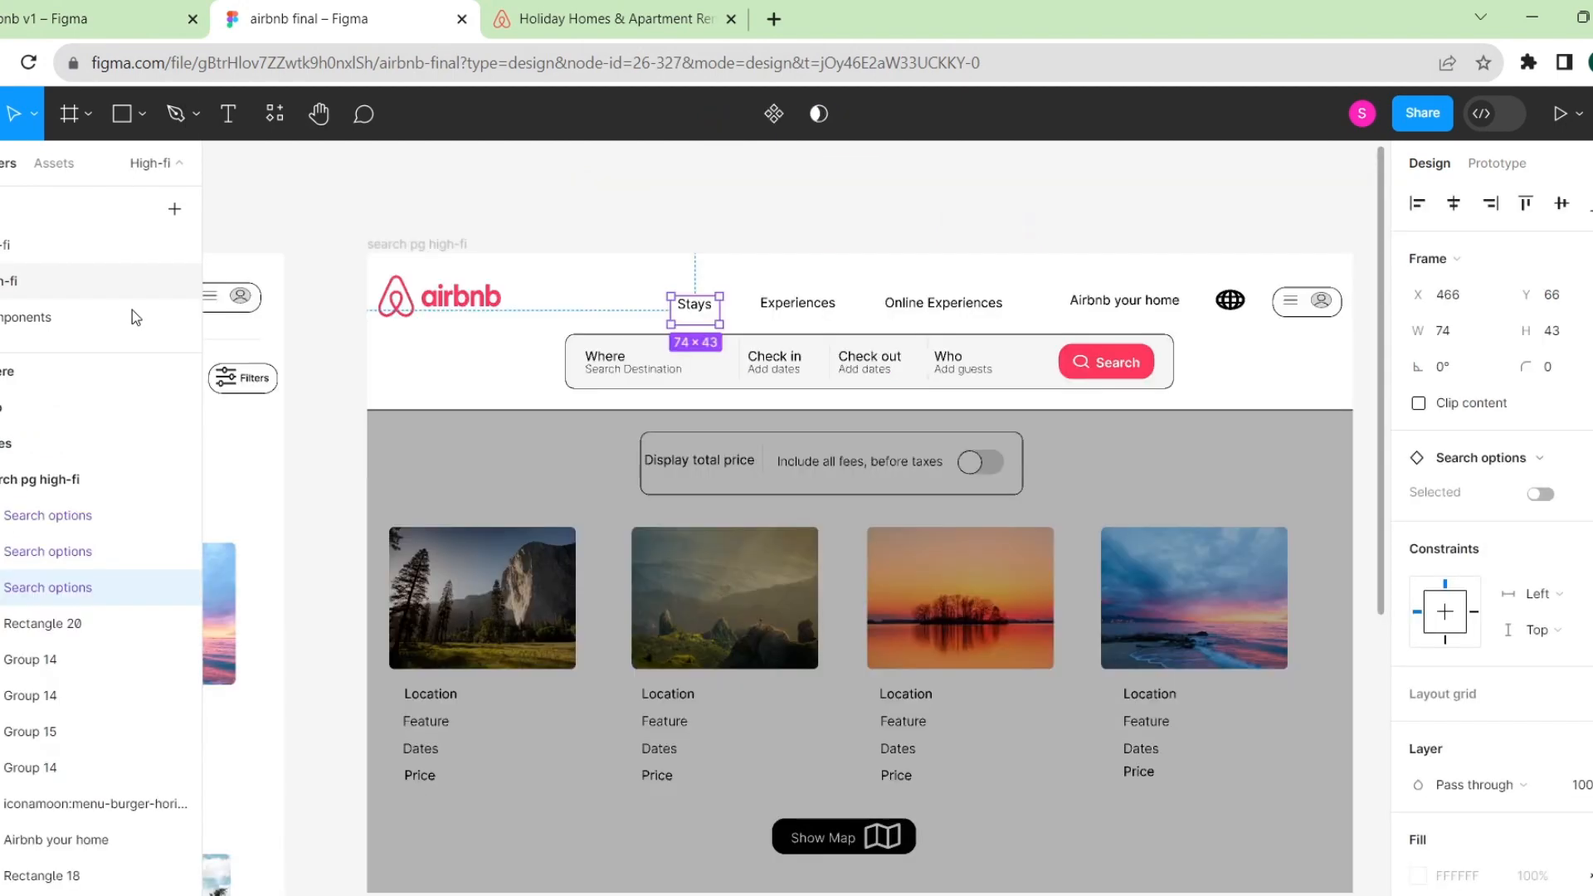
Examine the finished high-fi homepage's listing rows, photos and Show Map buttons beside the search page.
scroll(573, 420, "down", 5)
scroll(576, 421, "up", 4)
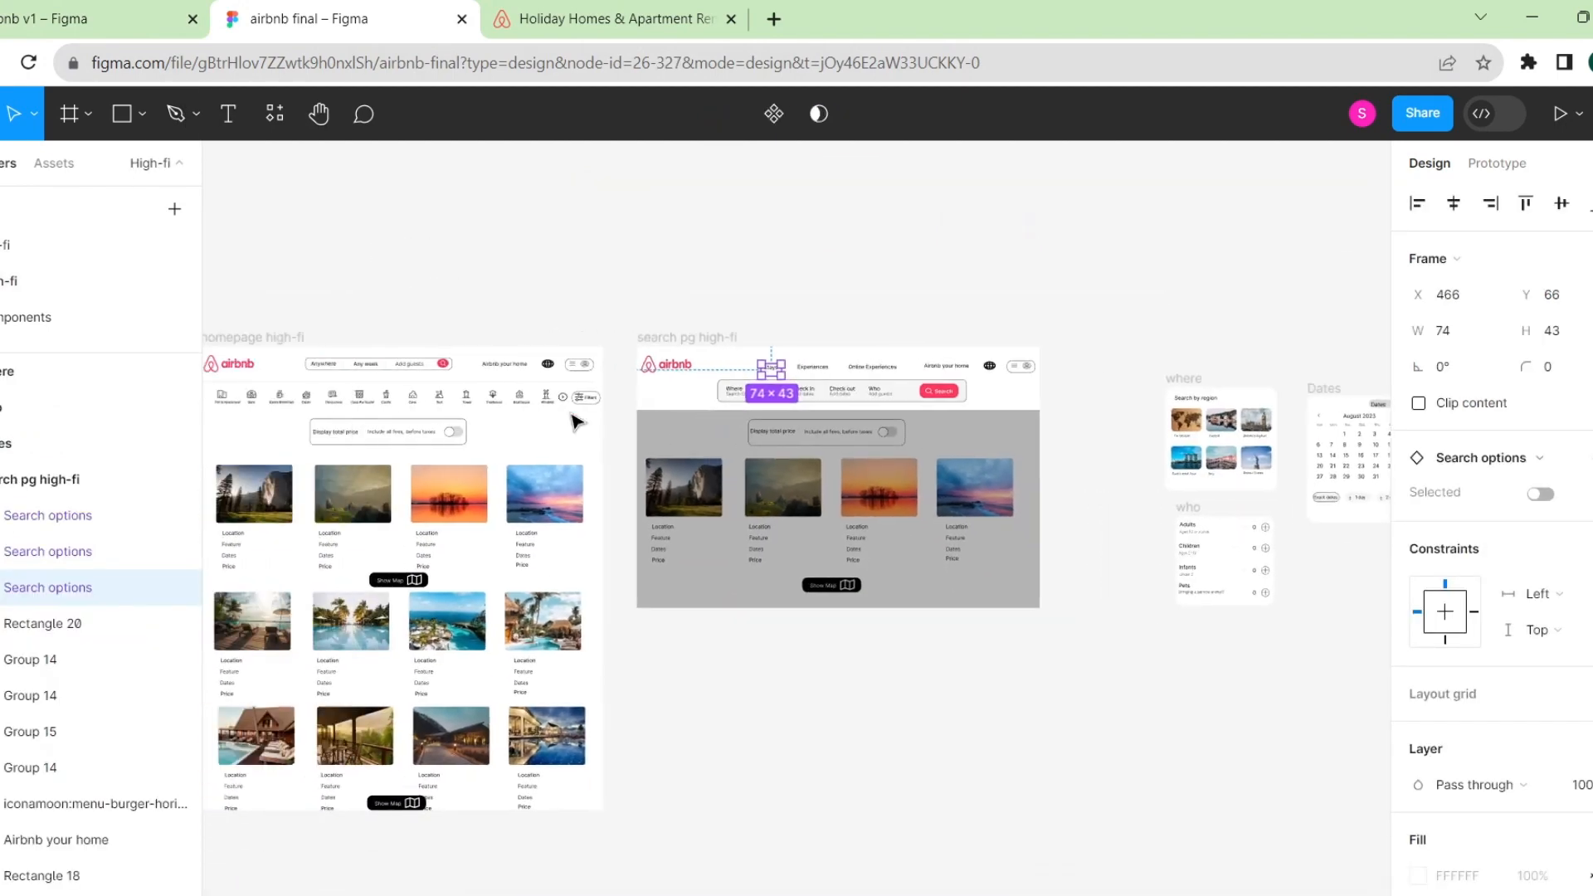
scroll(577, 422, "up", 1)
scroll(578, 422, "down", 2)
scroll(577, 422, "left", 3)
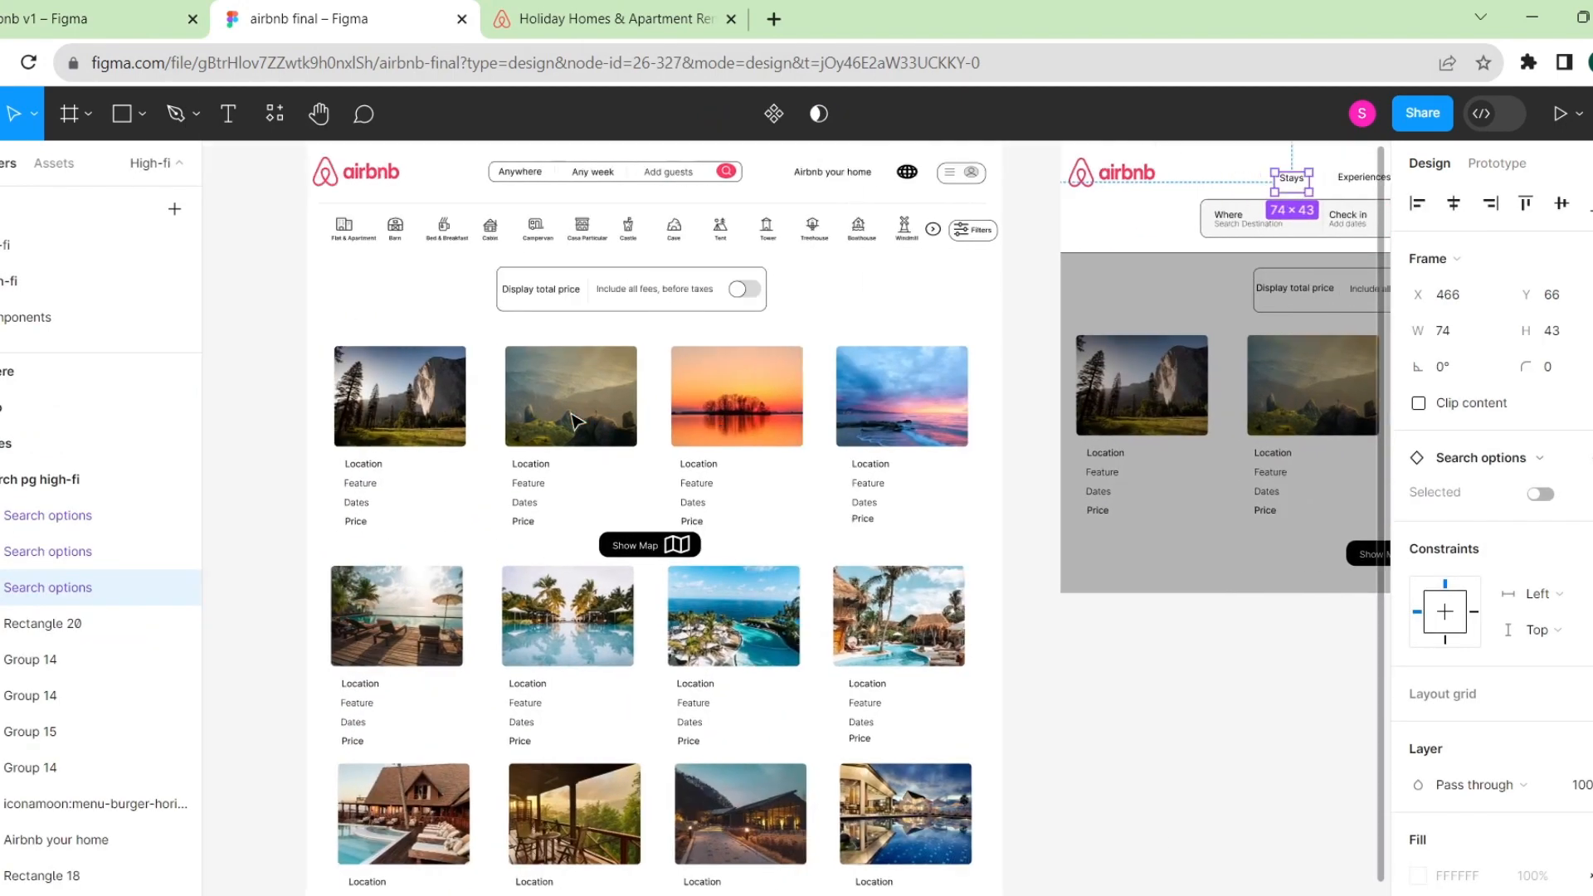
scroll(577, 422, "down", 1)
scroll(578, 422, "up", 4)
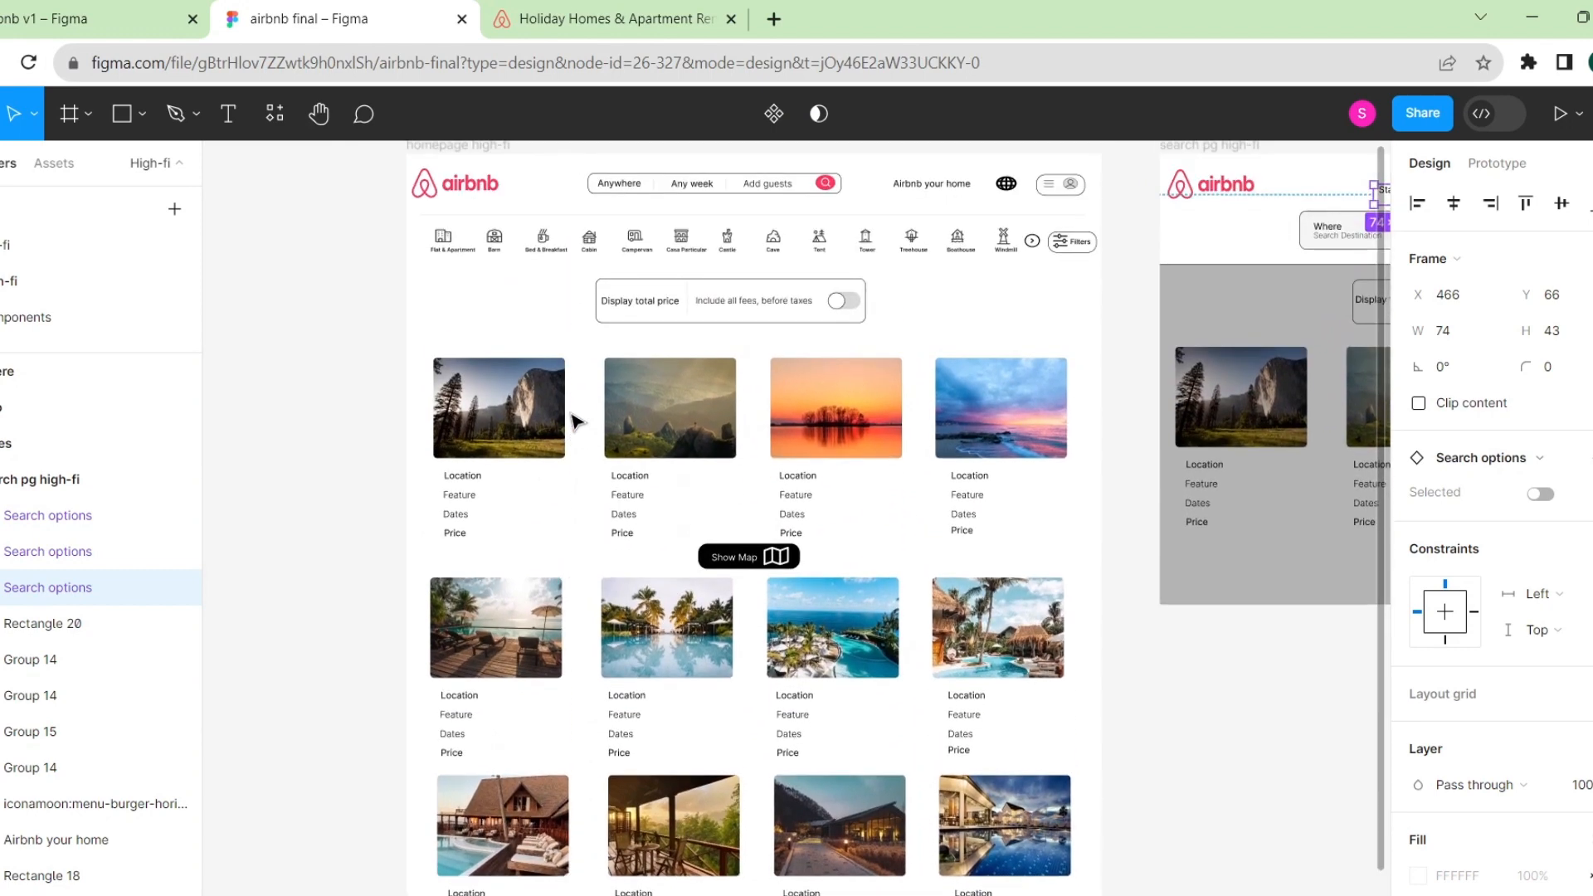